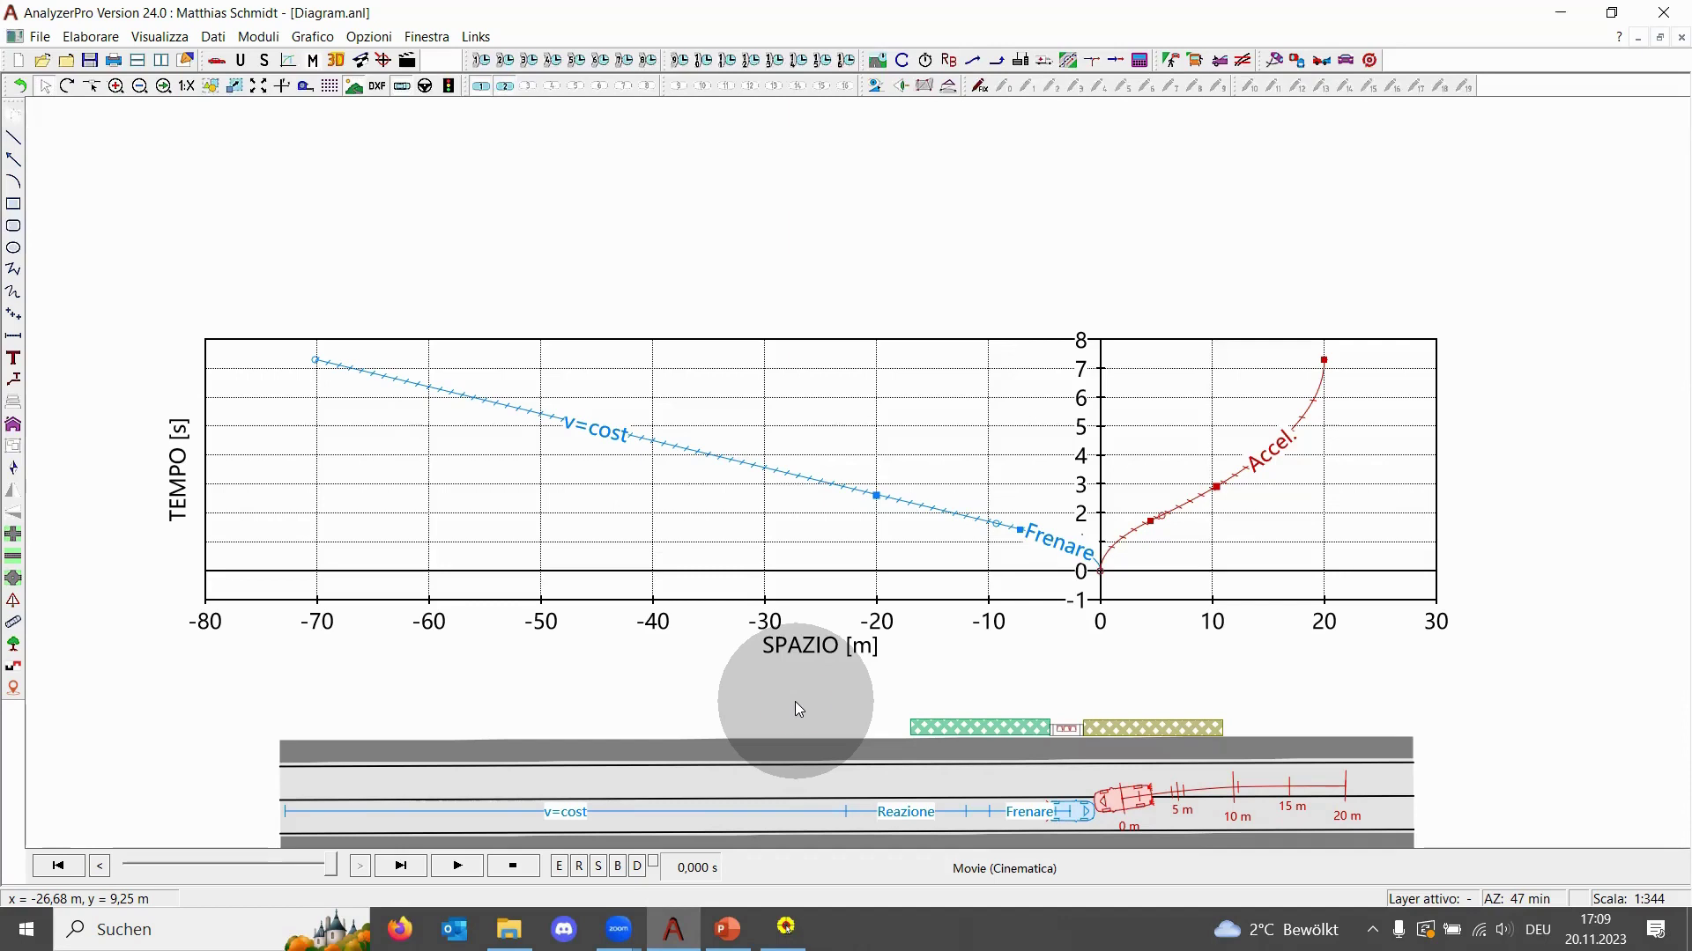
Switch to File Explorer, open the Bildbereinigung folder and move its window clear of the empty drawing area
left_click(794, 701)
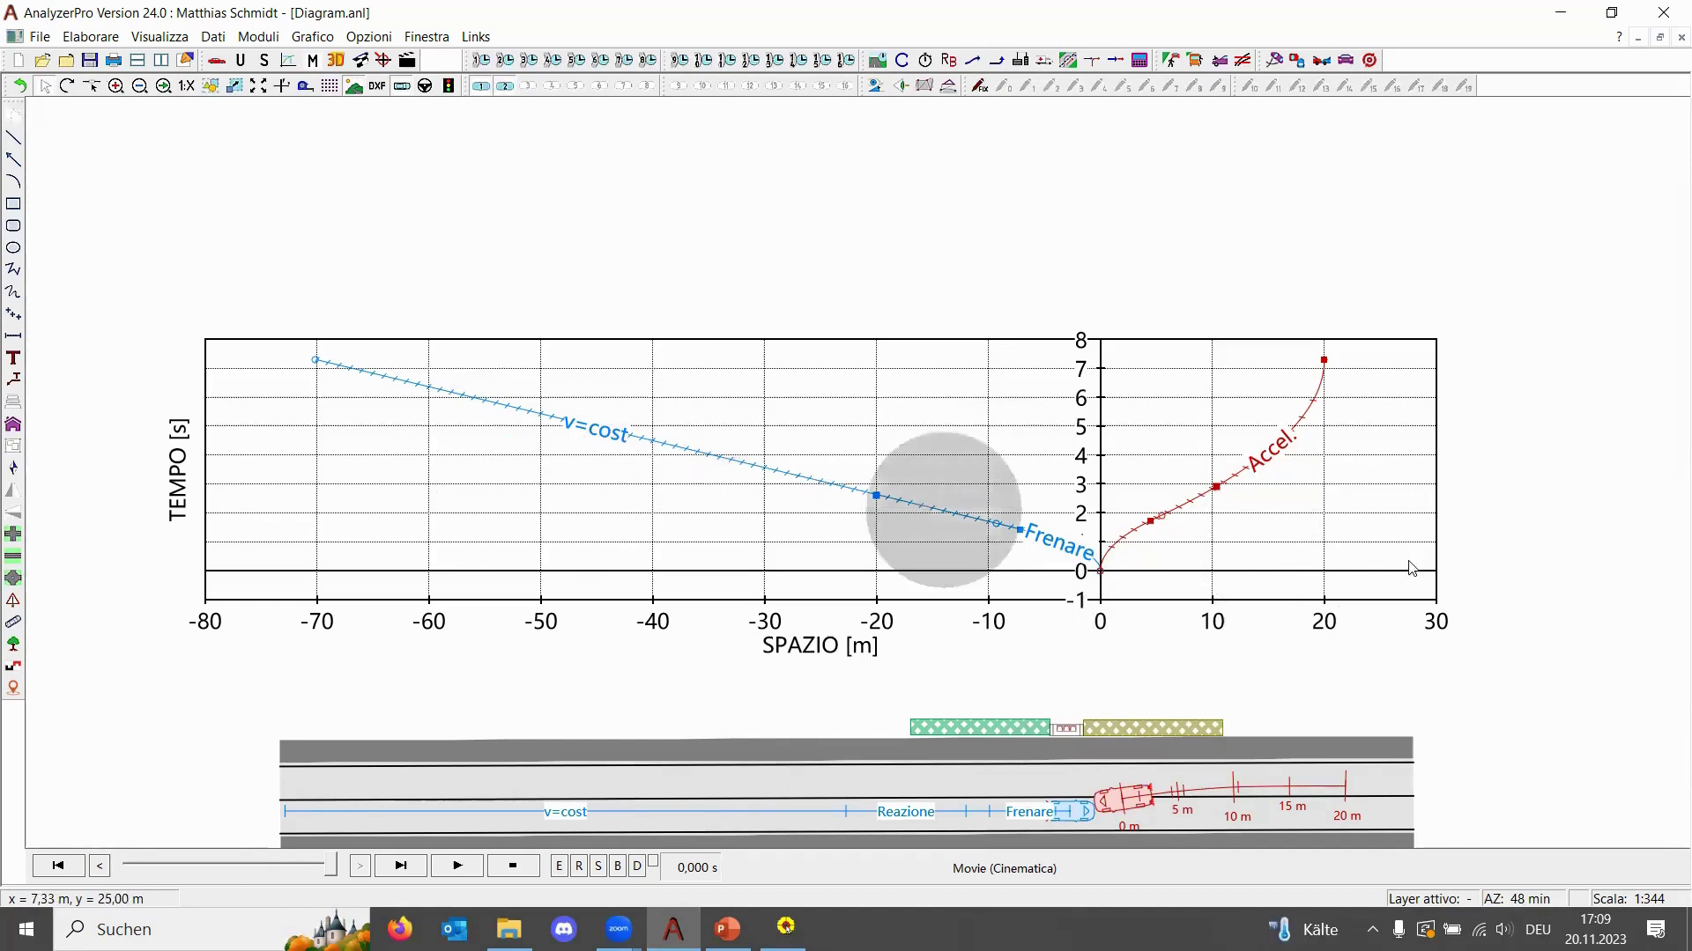
scroll(1454, 585, "down", 1)
scroll(1454, 585, "down", 2)
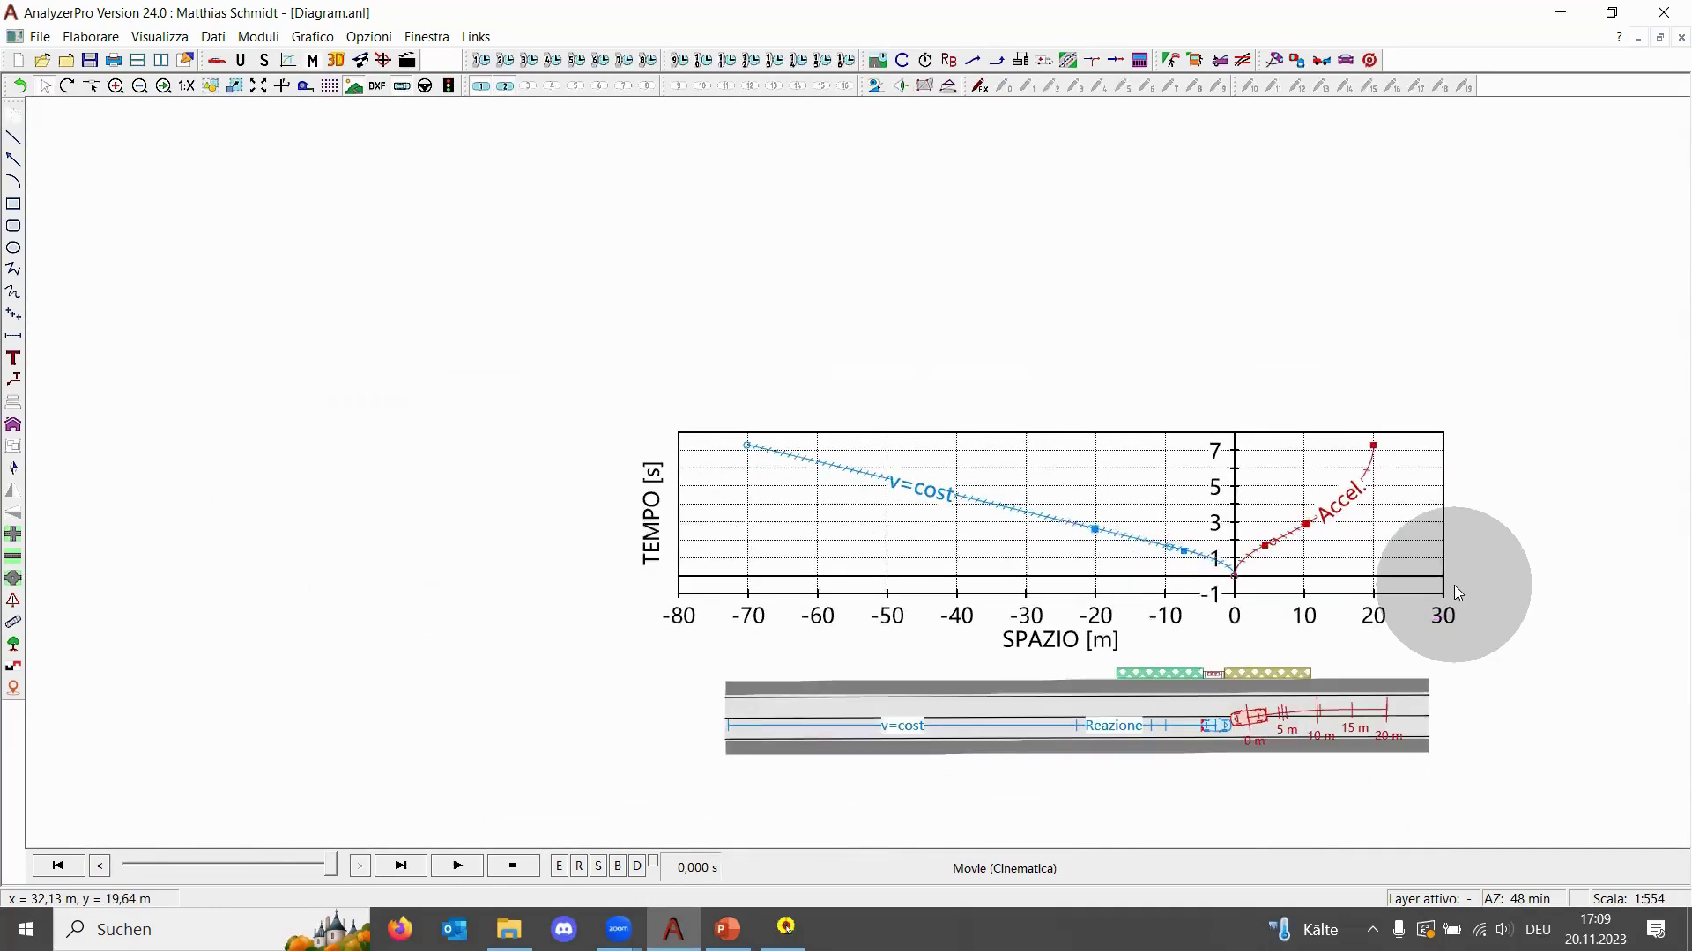
scroll(1454, 585, "down", 2)
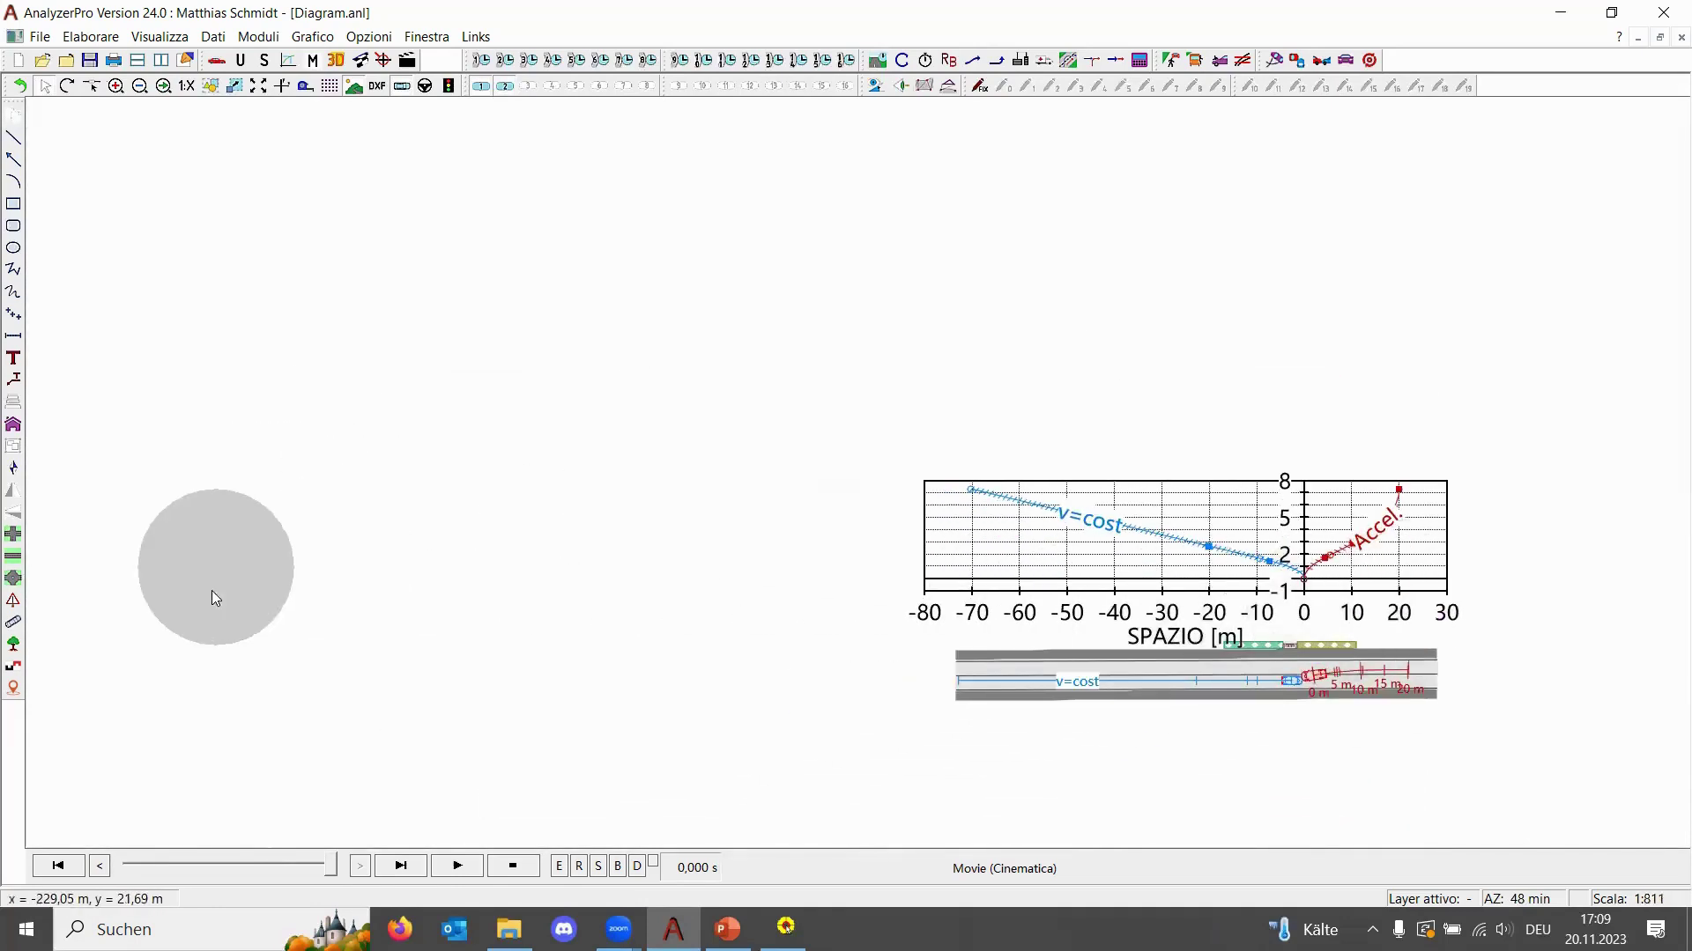
scroll(189, 666, "up", 1)
scroll(285, 666, "up", 1)
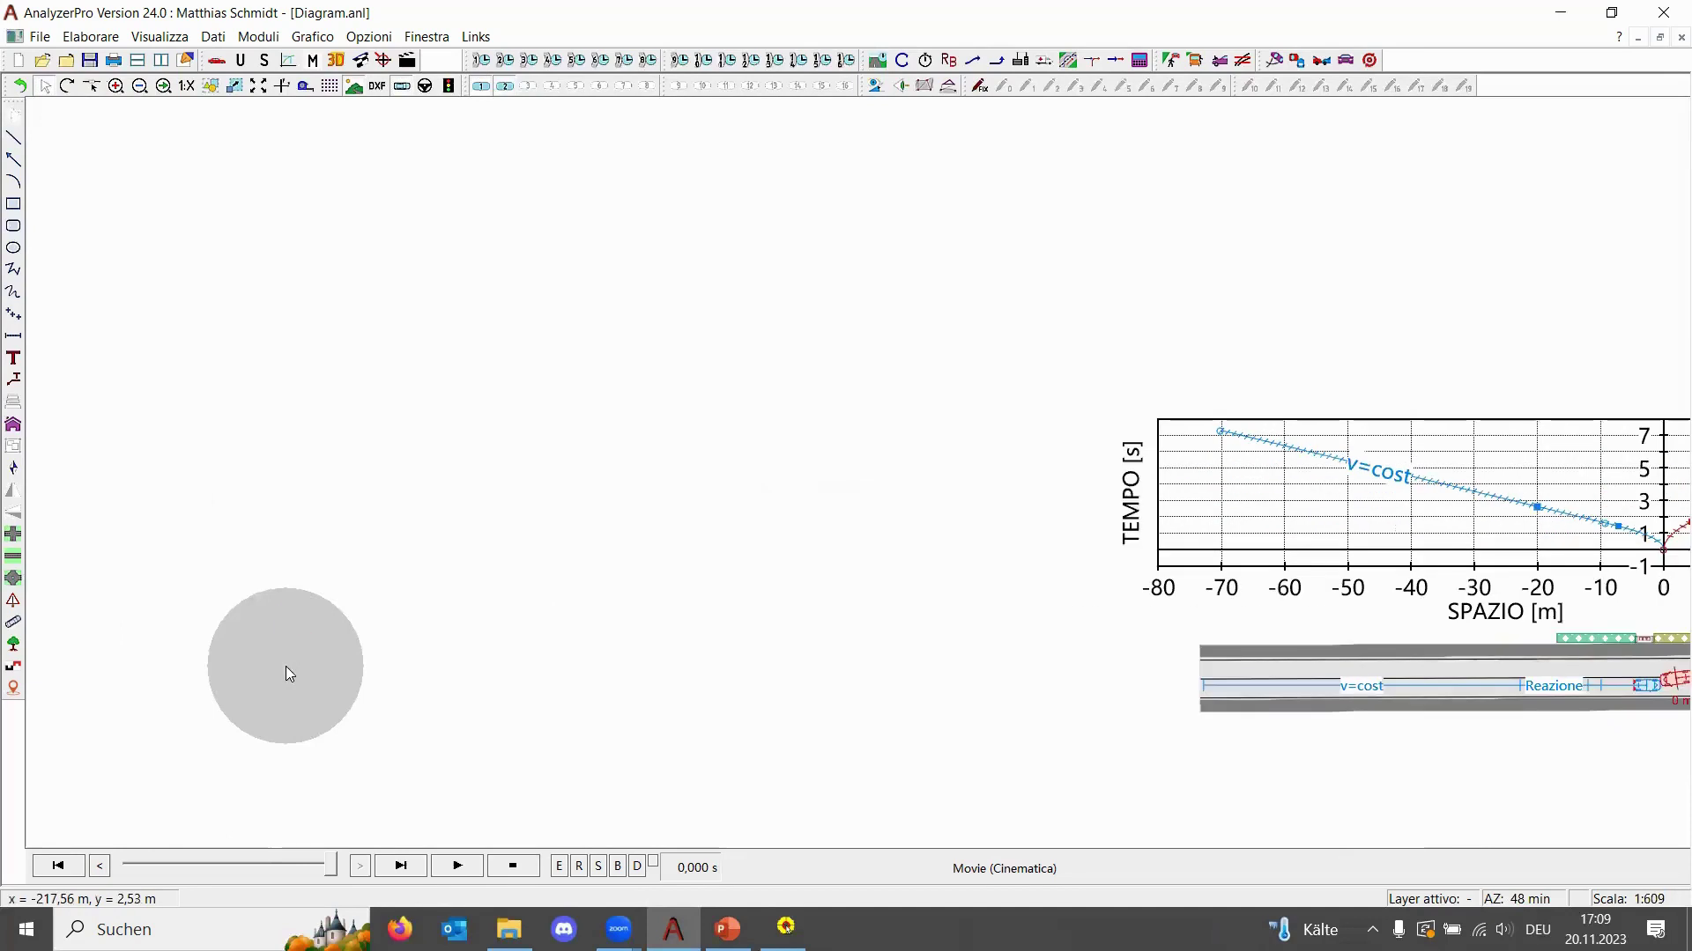
left_click(510, 930)
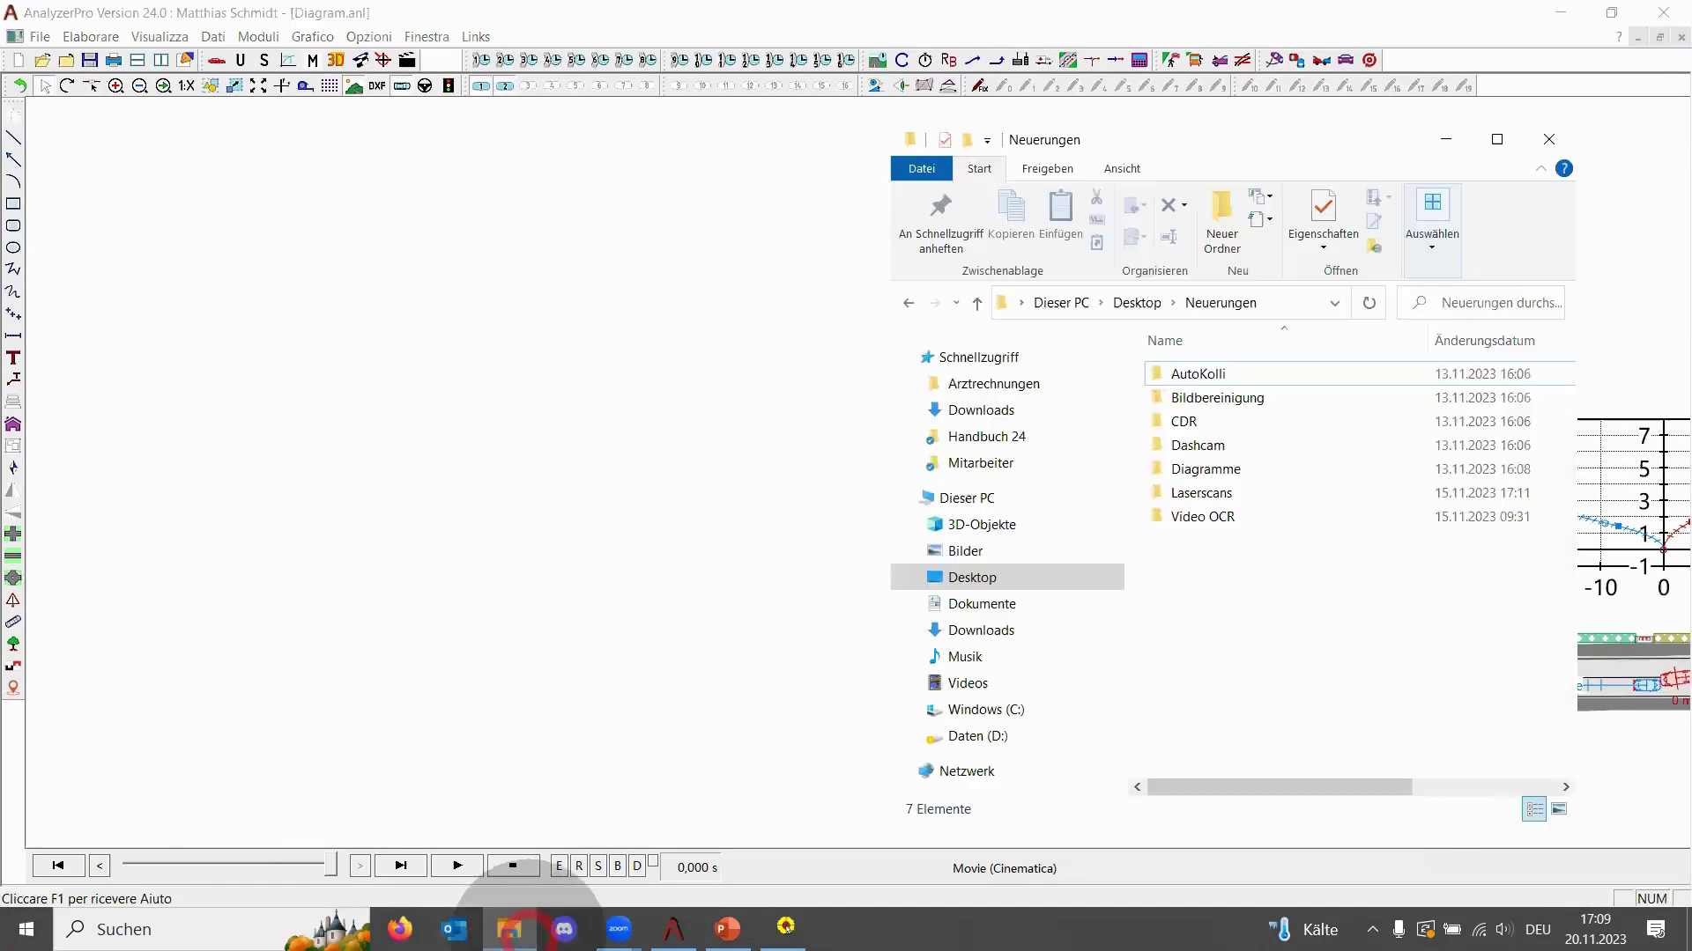
double_click(1288, 401)
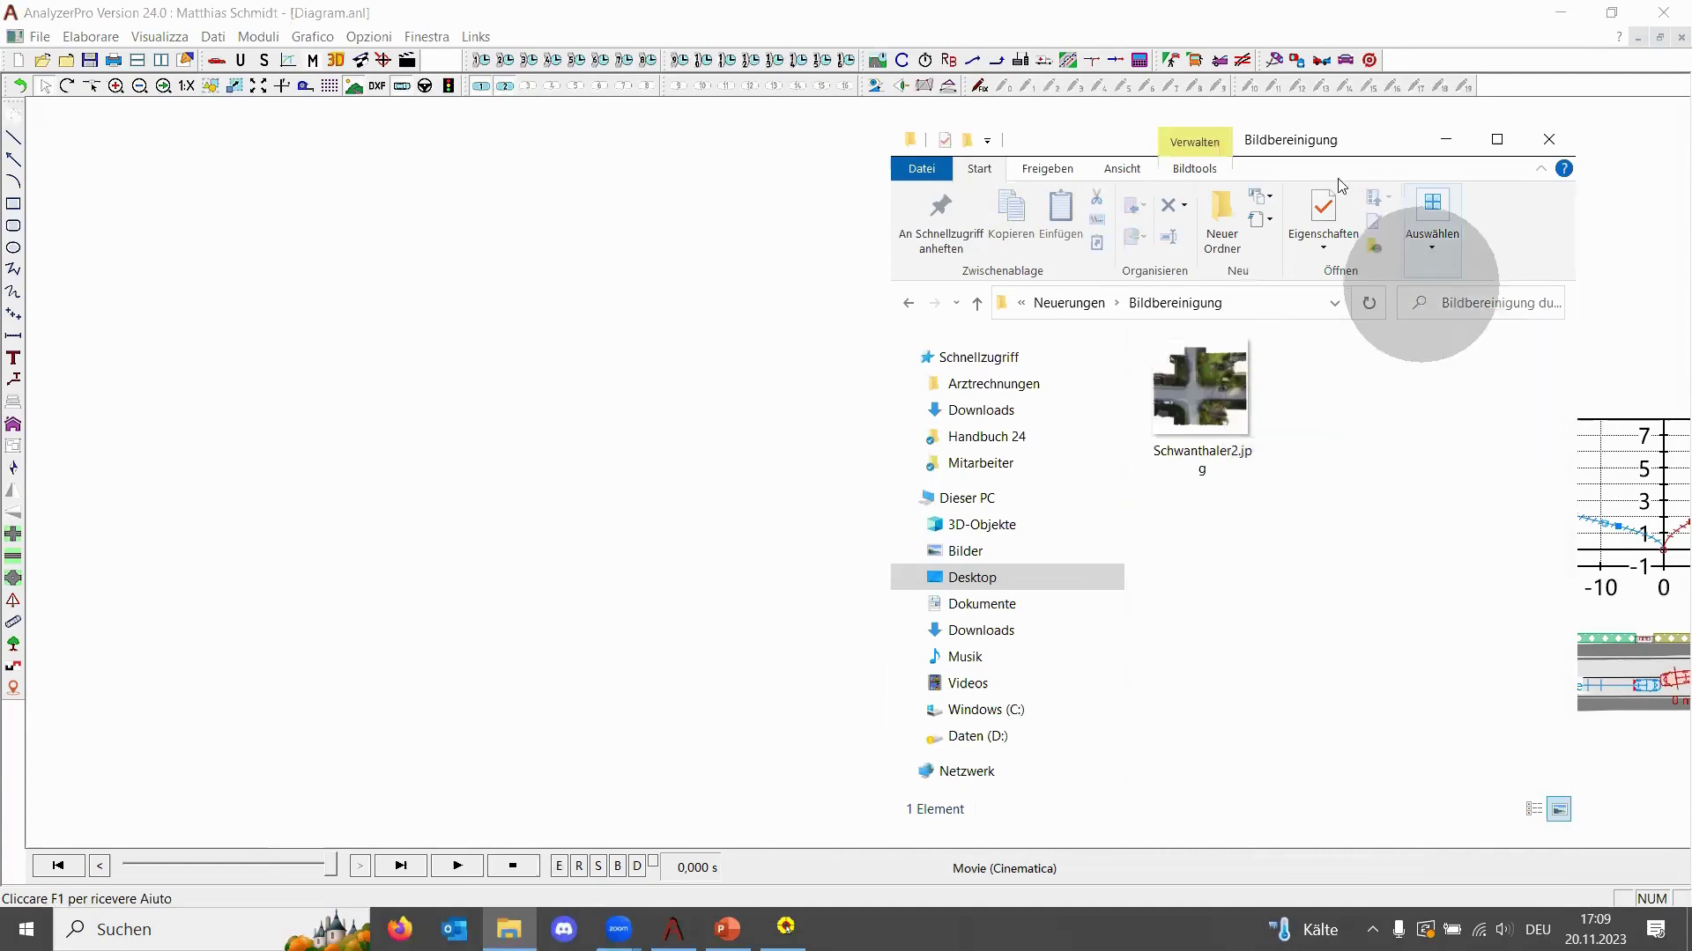
left_click(1298, 142)
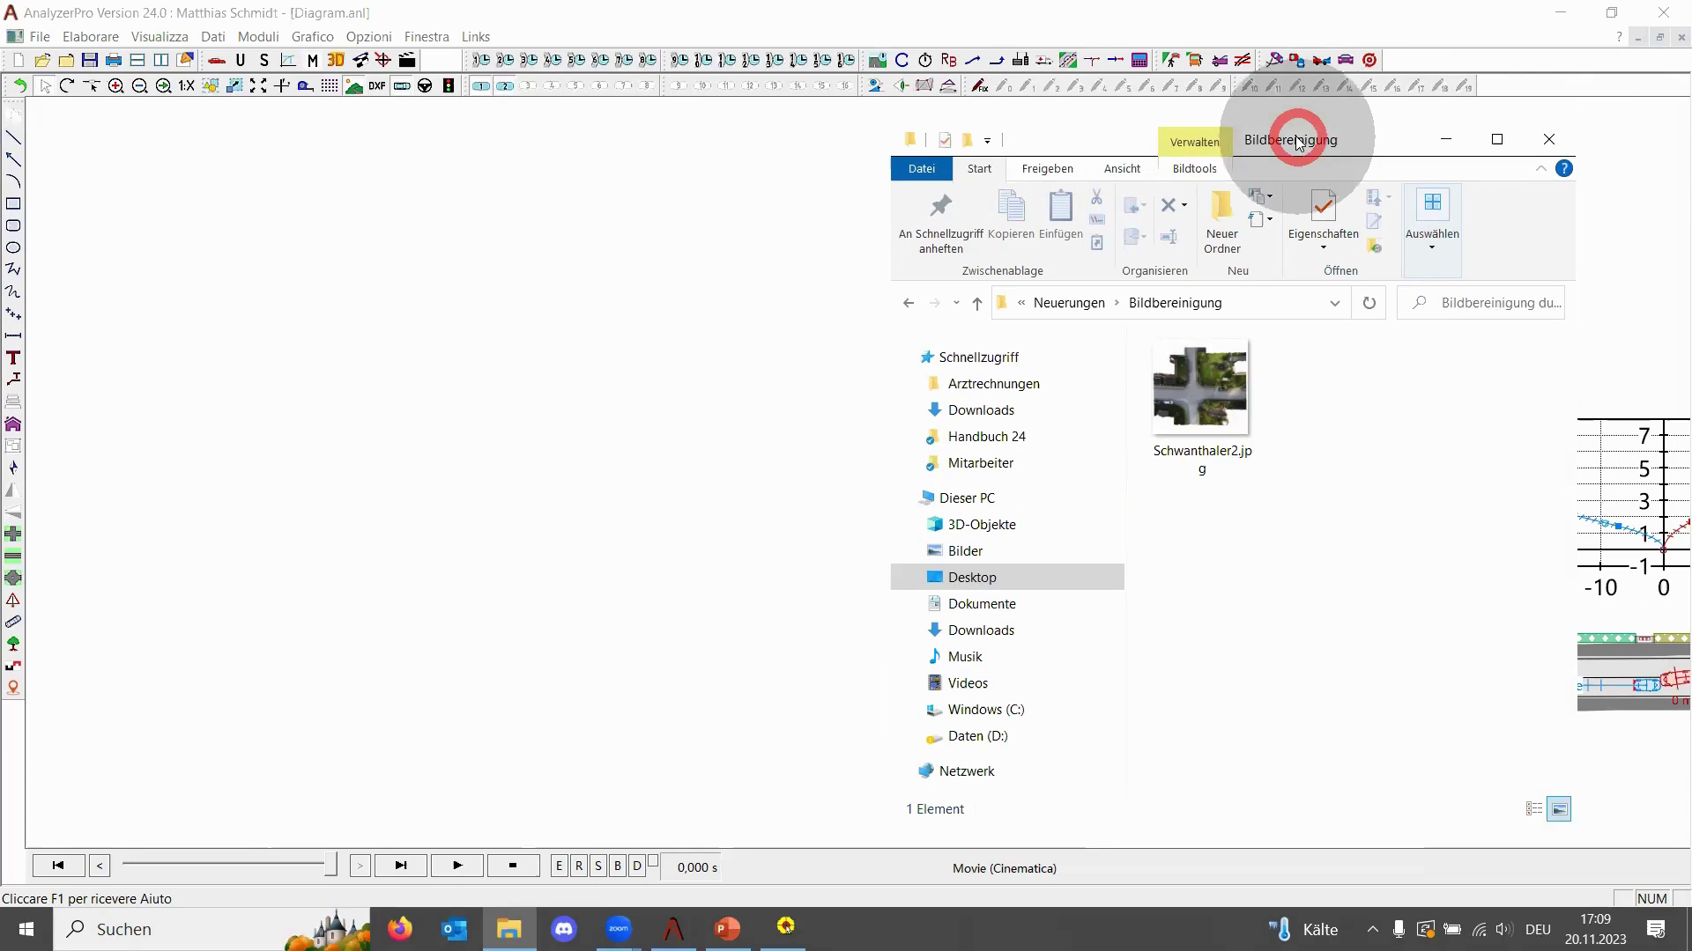
left_click_drag(1299, 143, 1353, 382)
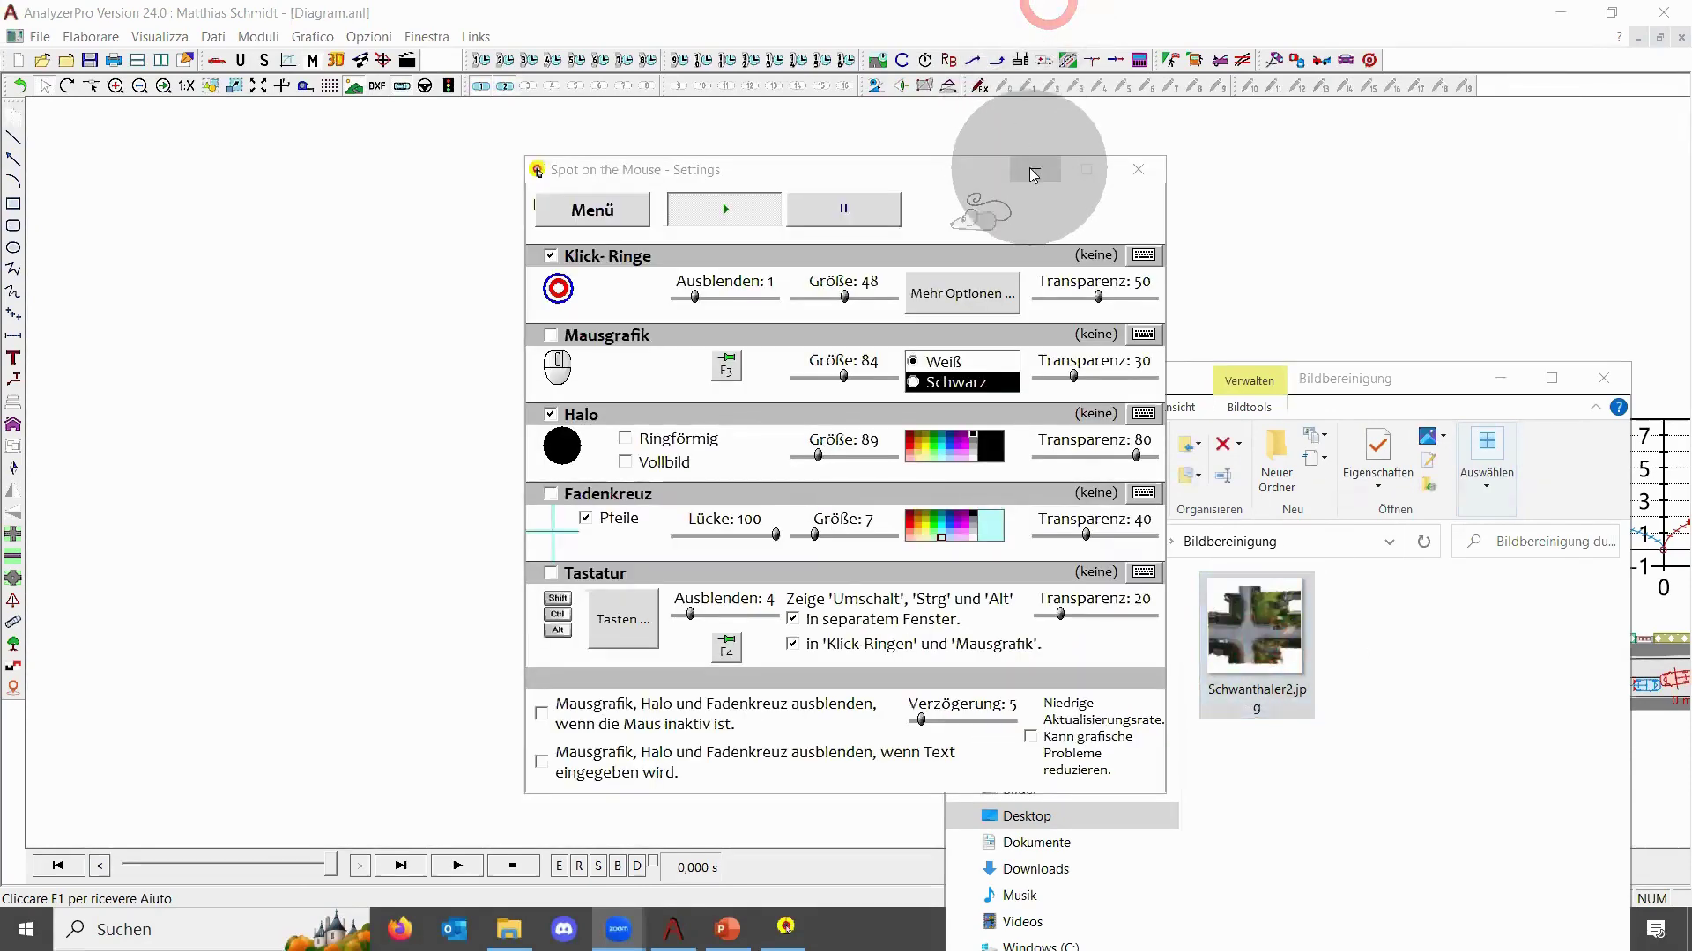
Insert the image Schwanthaler2.jpg from the folder into the drawing and shift it left, away from the diagram
left_click(1031, 167)
mouse_move(1263, 656)
left_mouse_down()
mouse_move(479, 502)
mouse_move(521, 508)
left_mouse_up()
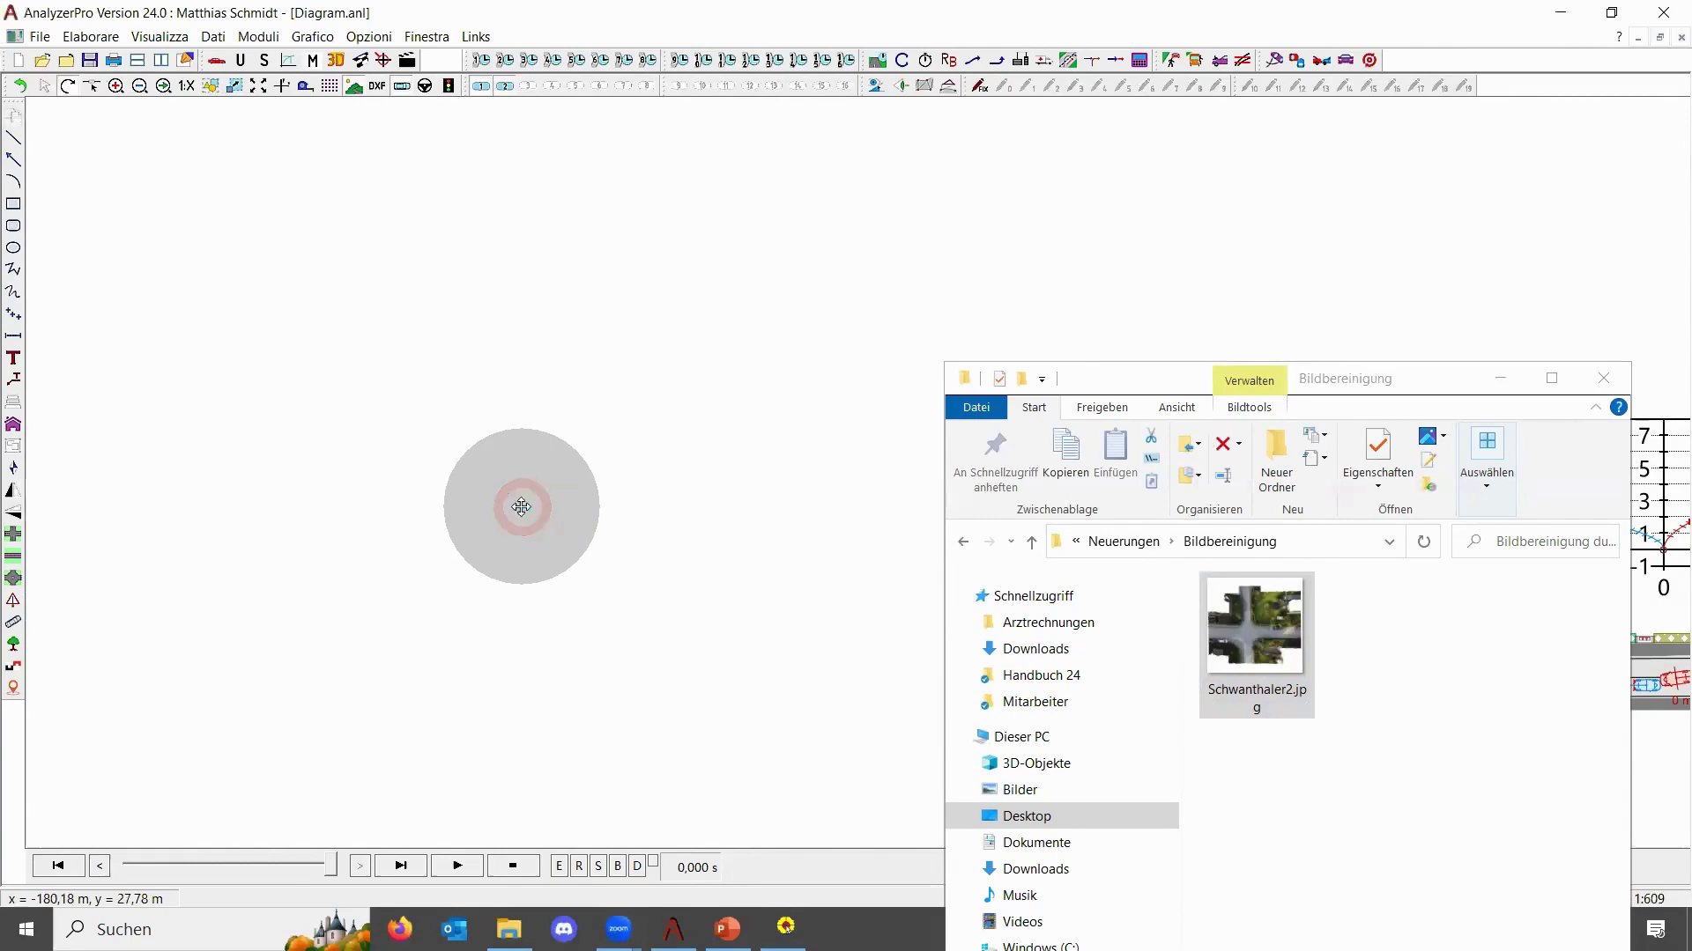
scroll(522, 508, "down", 5)
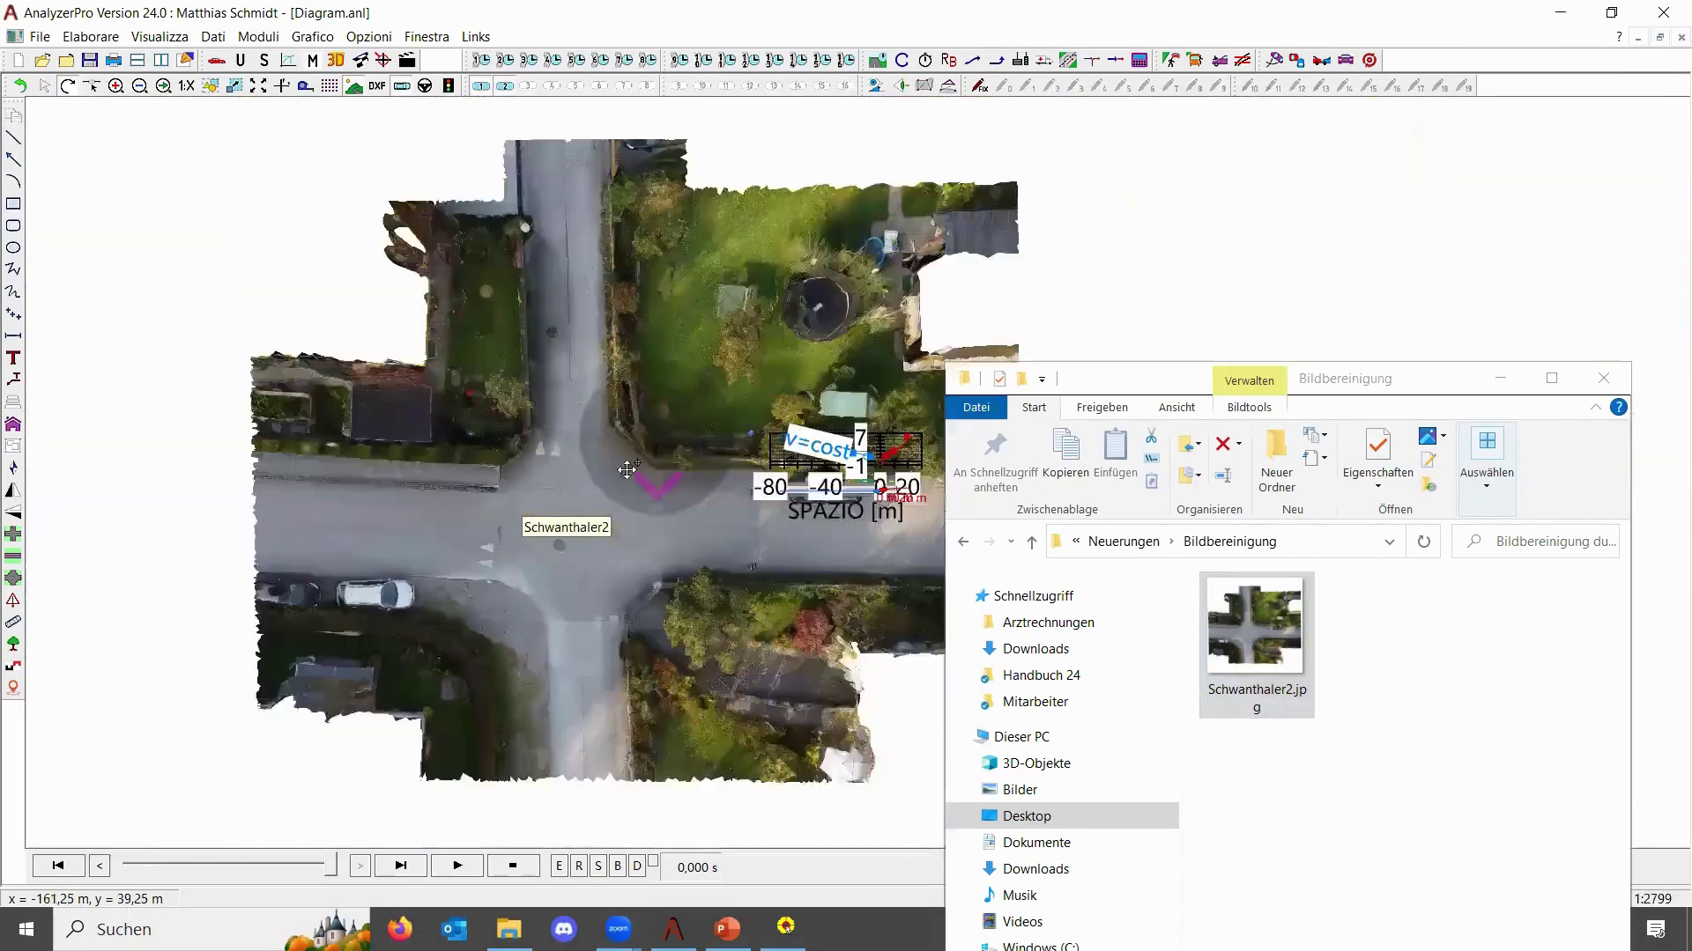
left_click_drag(570, 477, 362, 431)
left_click(1201, 632)
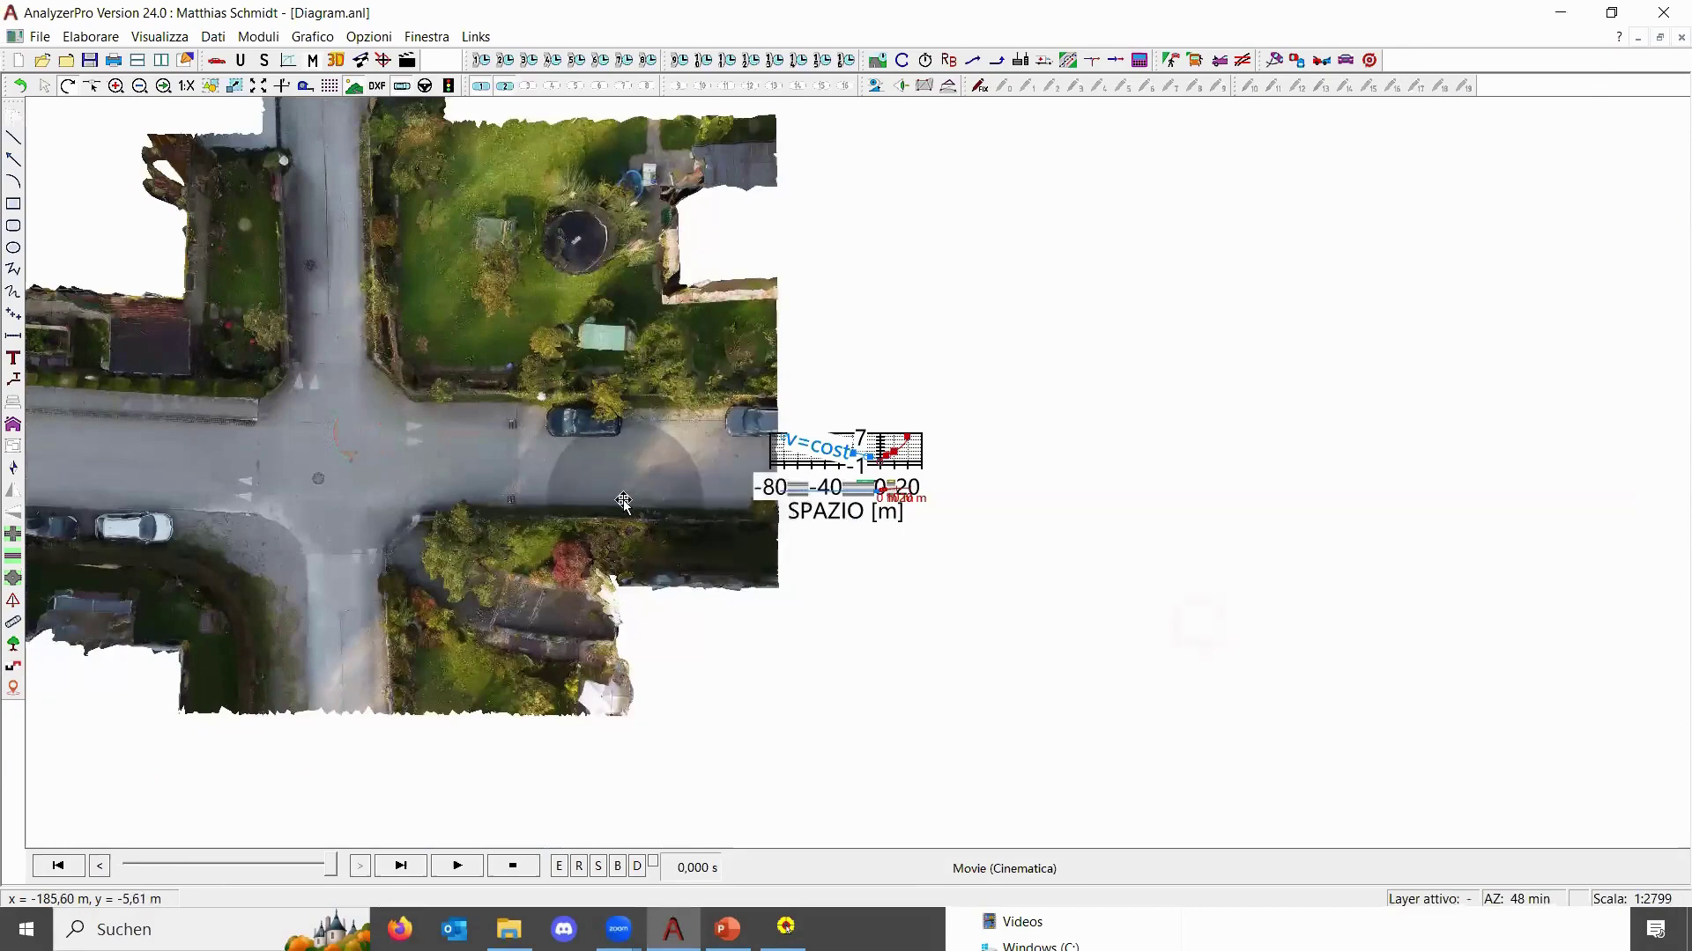
Scale the aerial image down proportionally from its corner, place it beside the time-distance diagram and deselect it
left_click(624, 500)
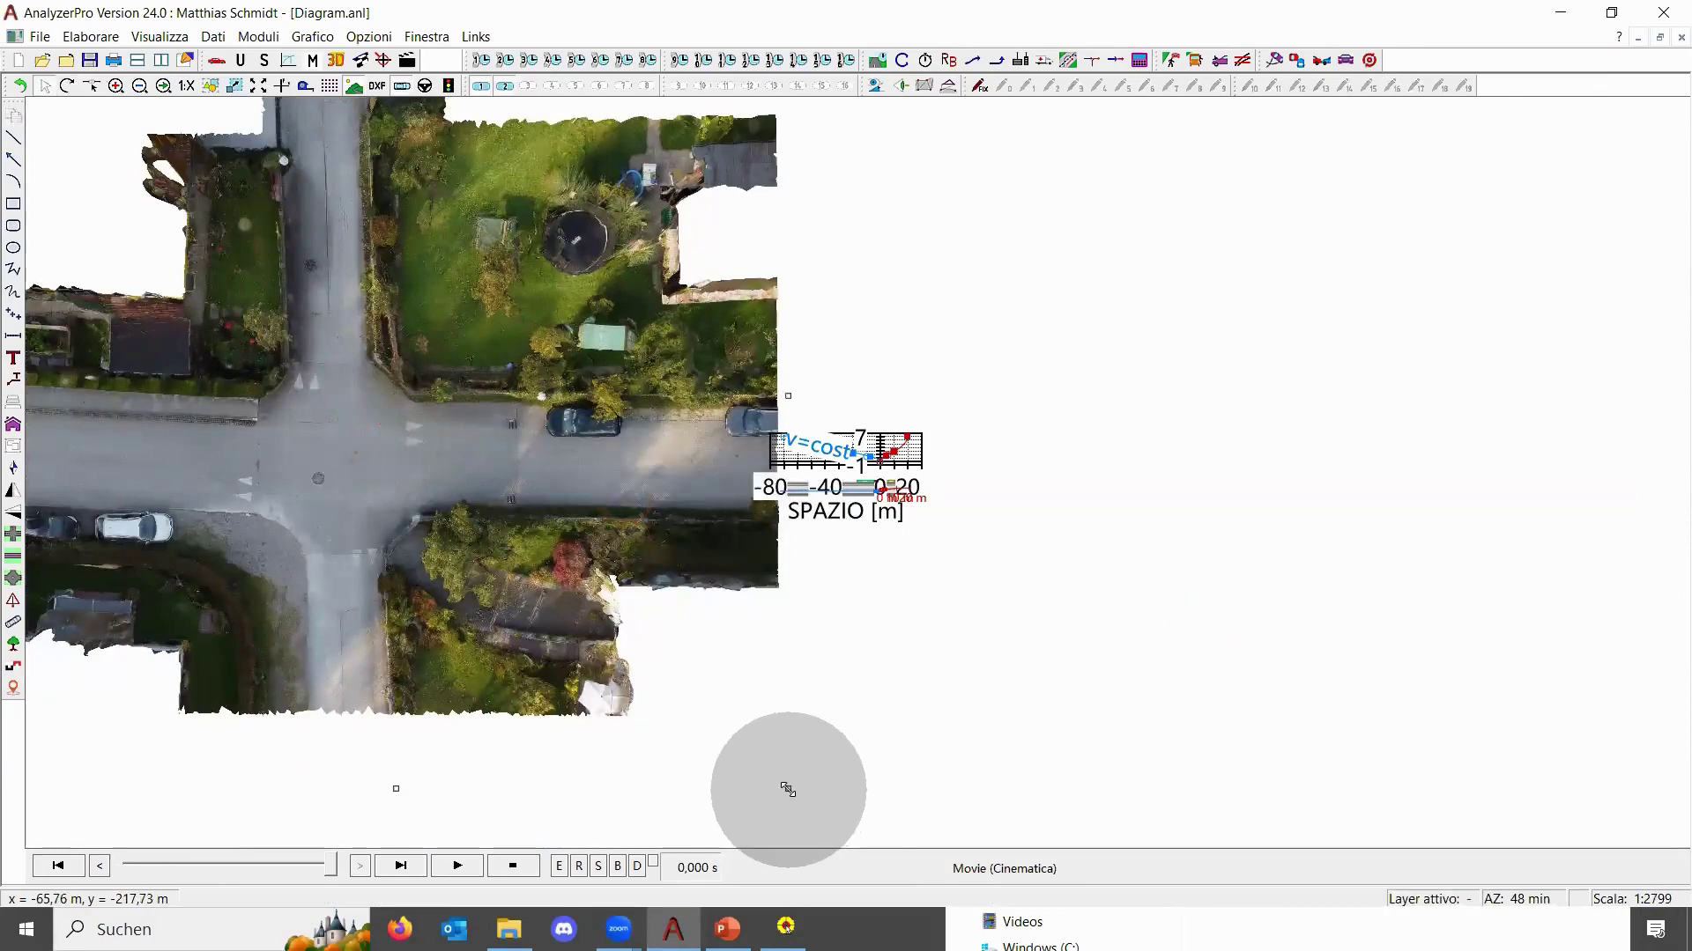
left_click_drag(787, 786, 291, 359)
left_click_drag(154, 242, 521, 469)
scroll(291, 438, "up", 3)
scroll(1340, 679, "up", 2)
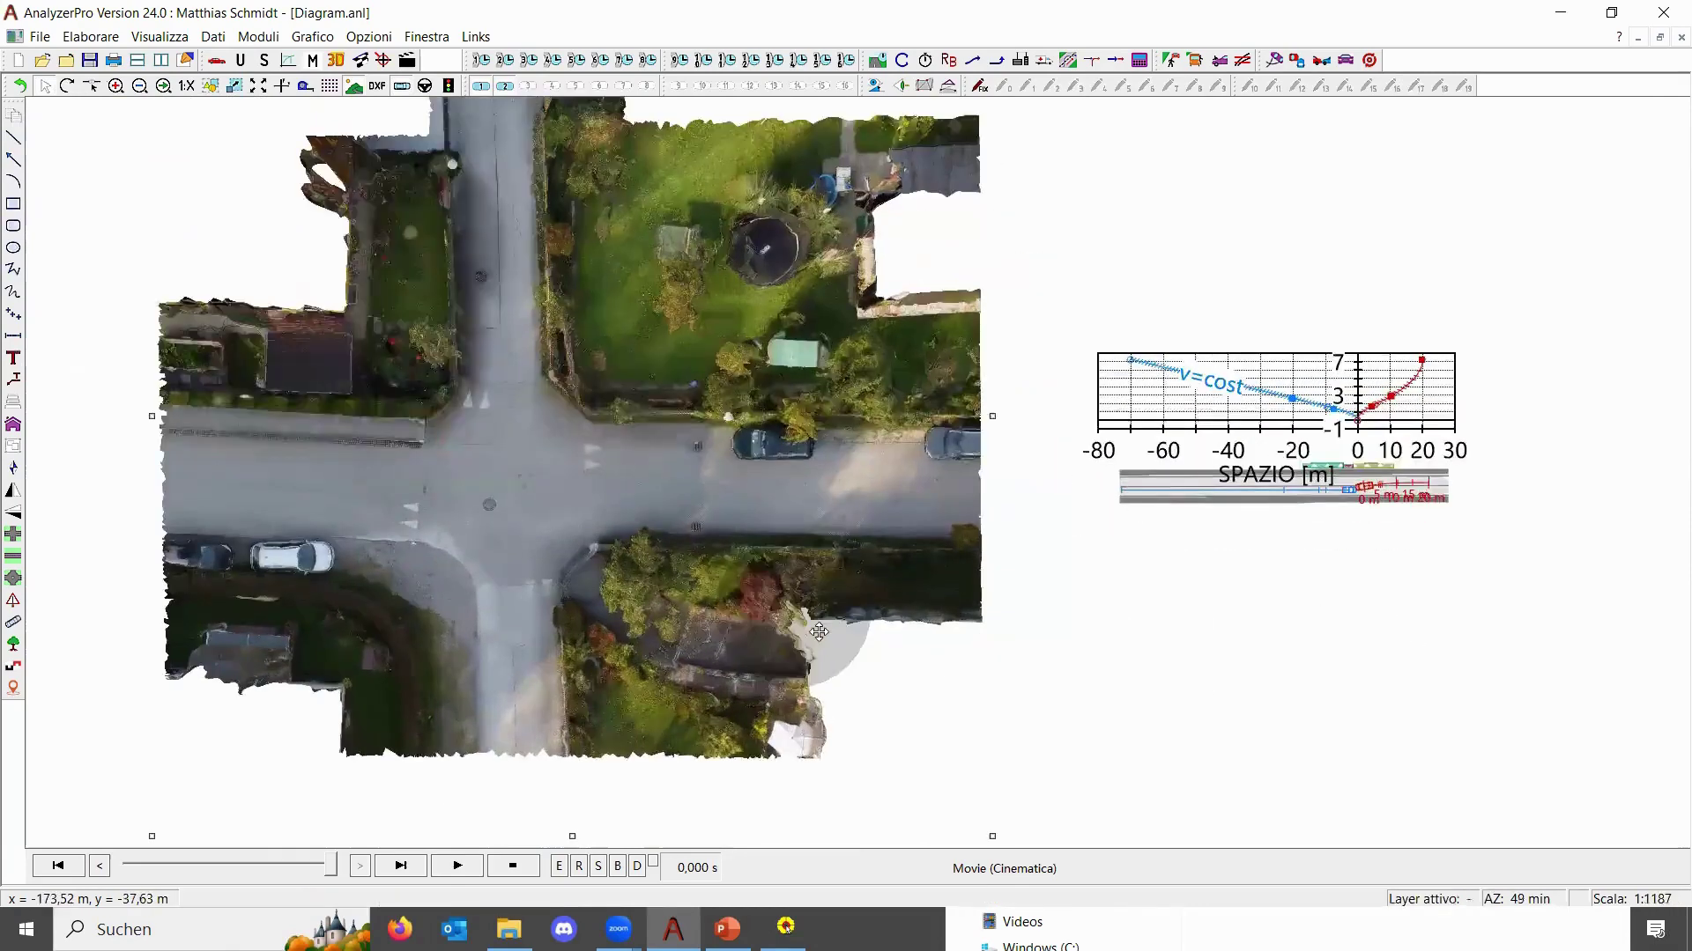
scroll(1409, 484, "down", 2)
scroll(385, 529, "up", 1)
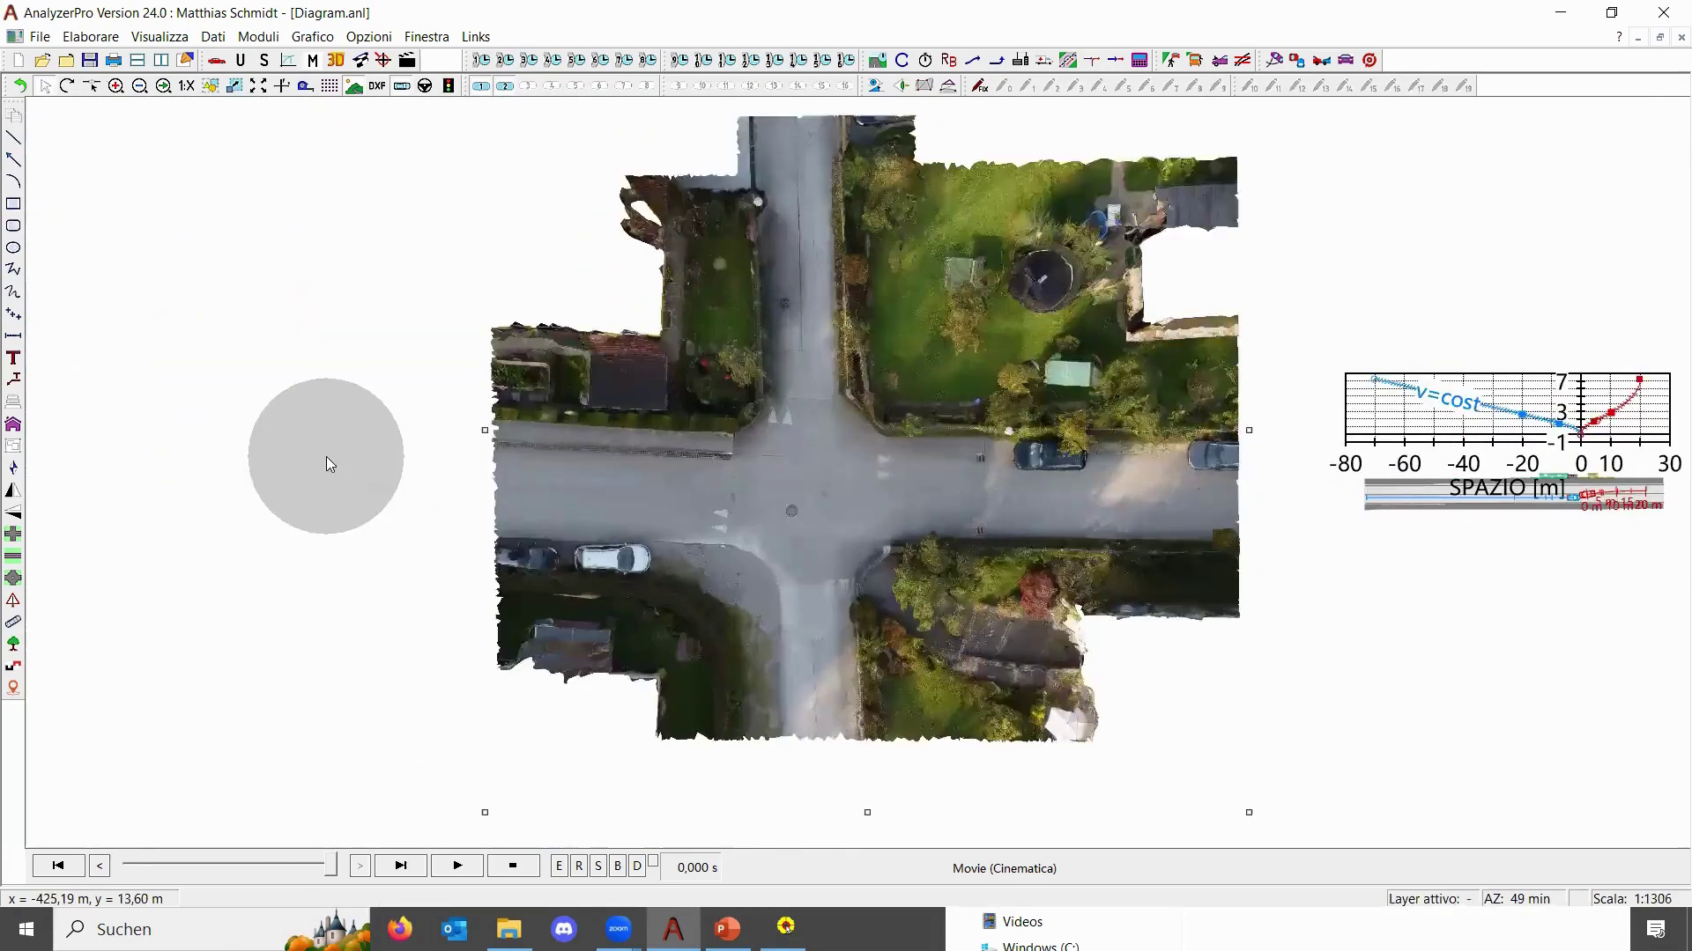
left_click(326, 458)
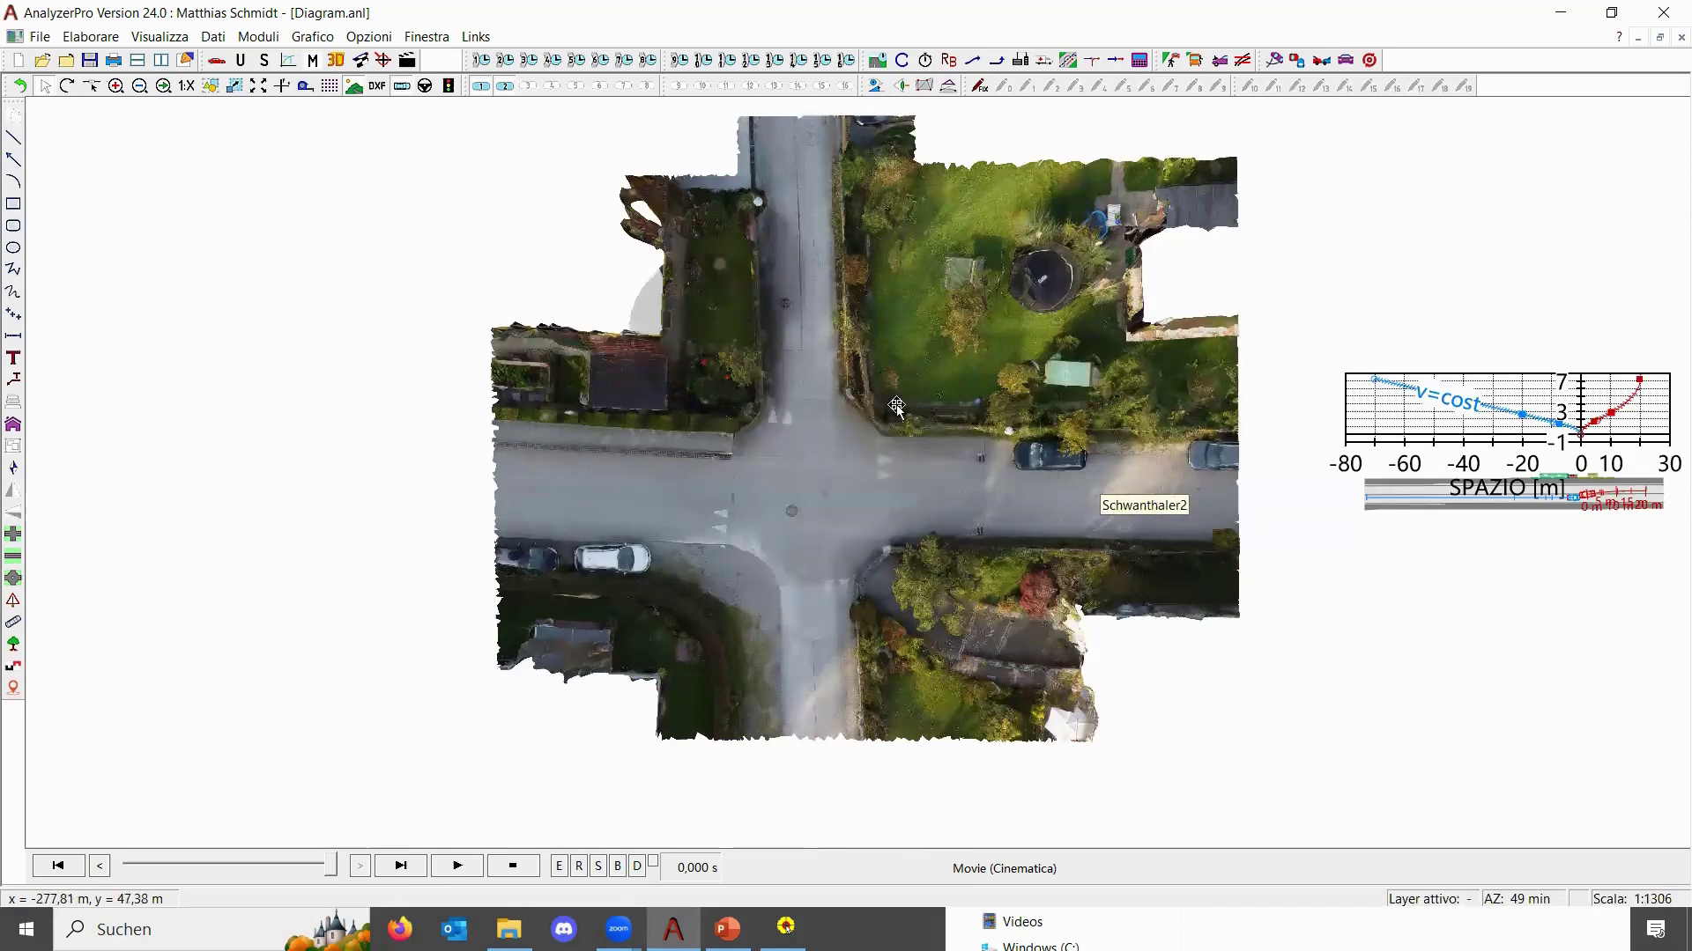
Open the Pulizia immagine cleaning tool for the aerial image of the intersection
left_click(864, 425)
right_click(866, 430)
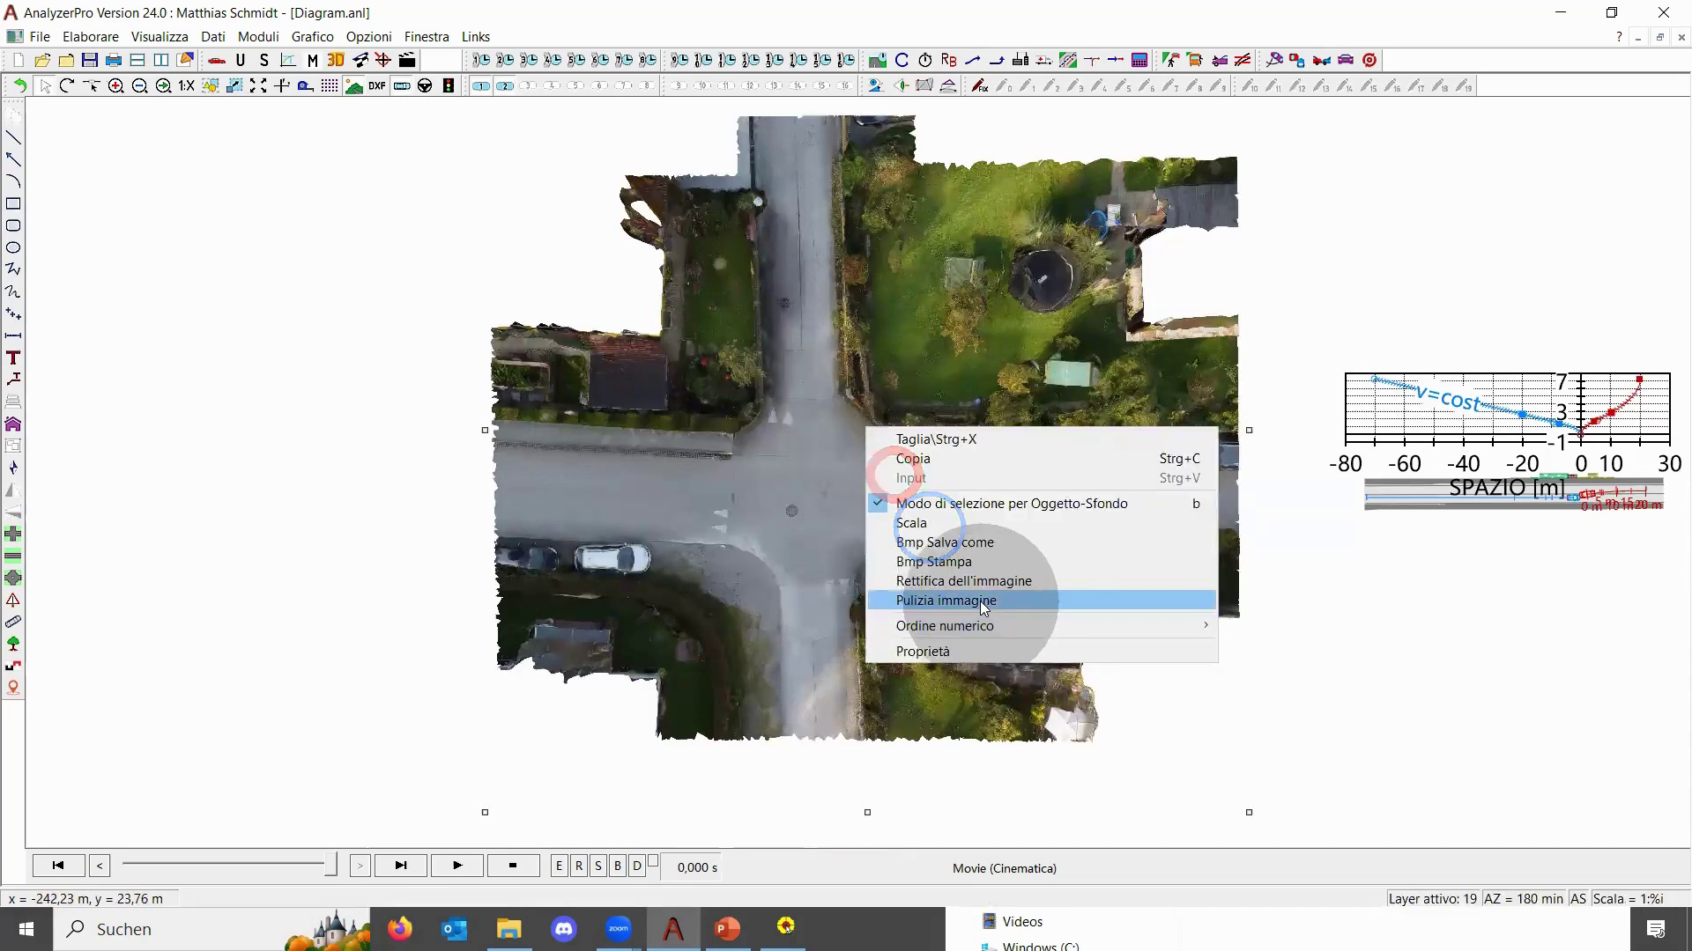
left_click(980, 600)
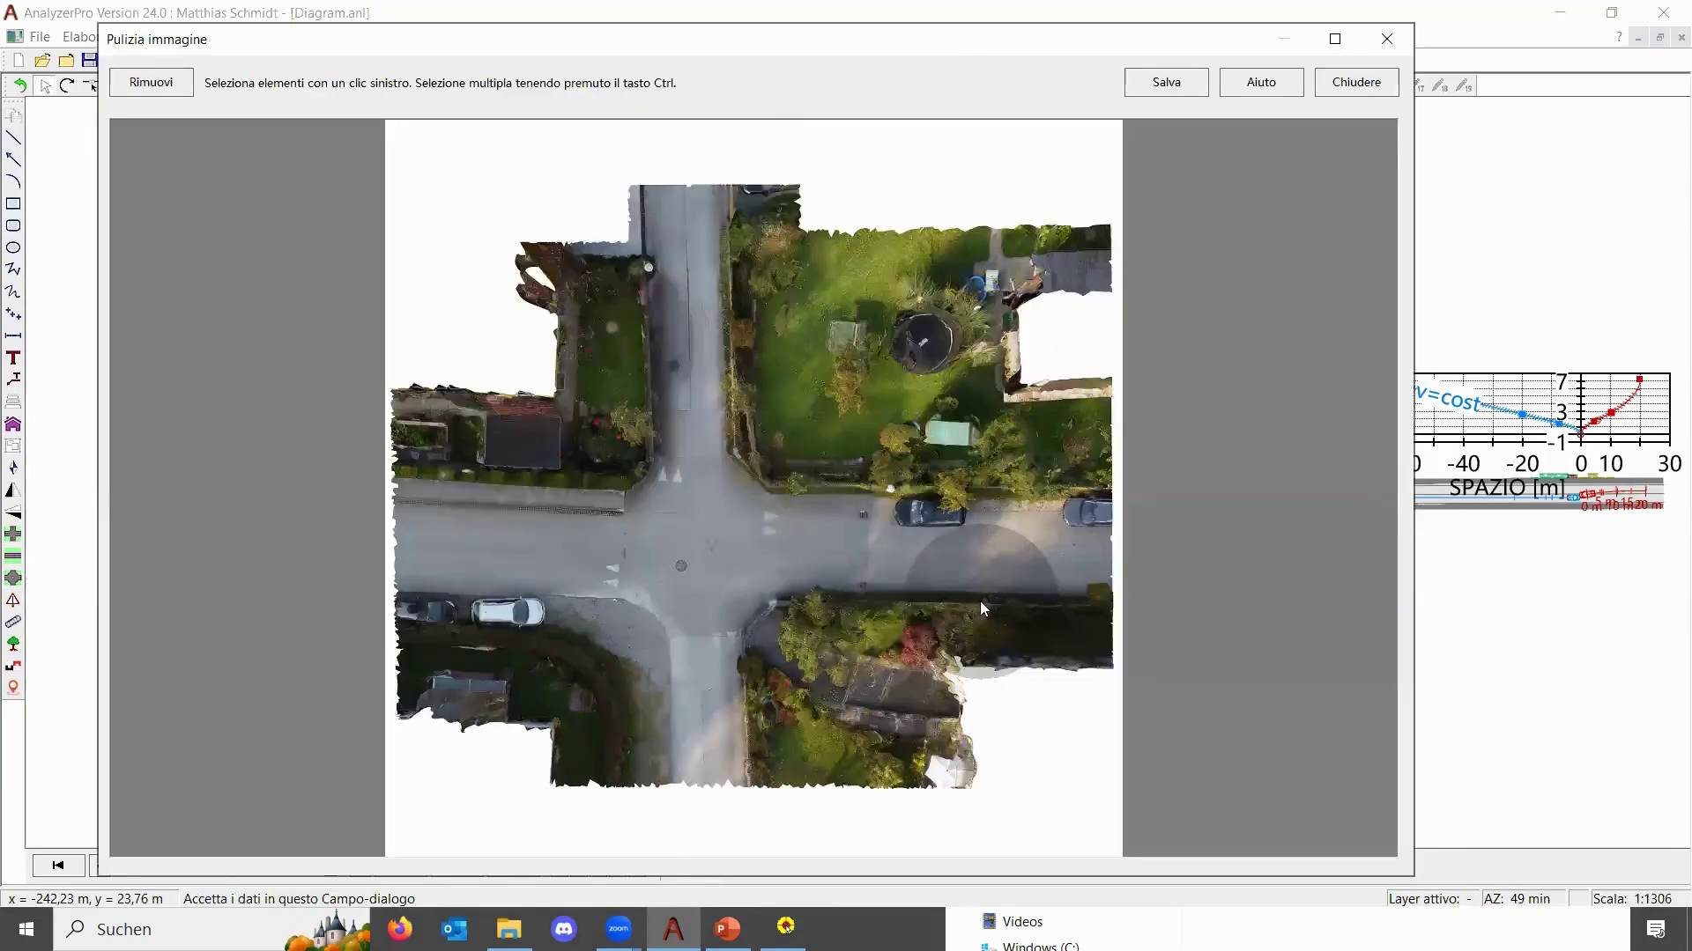
left_click(736, 39)
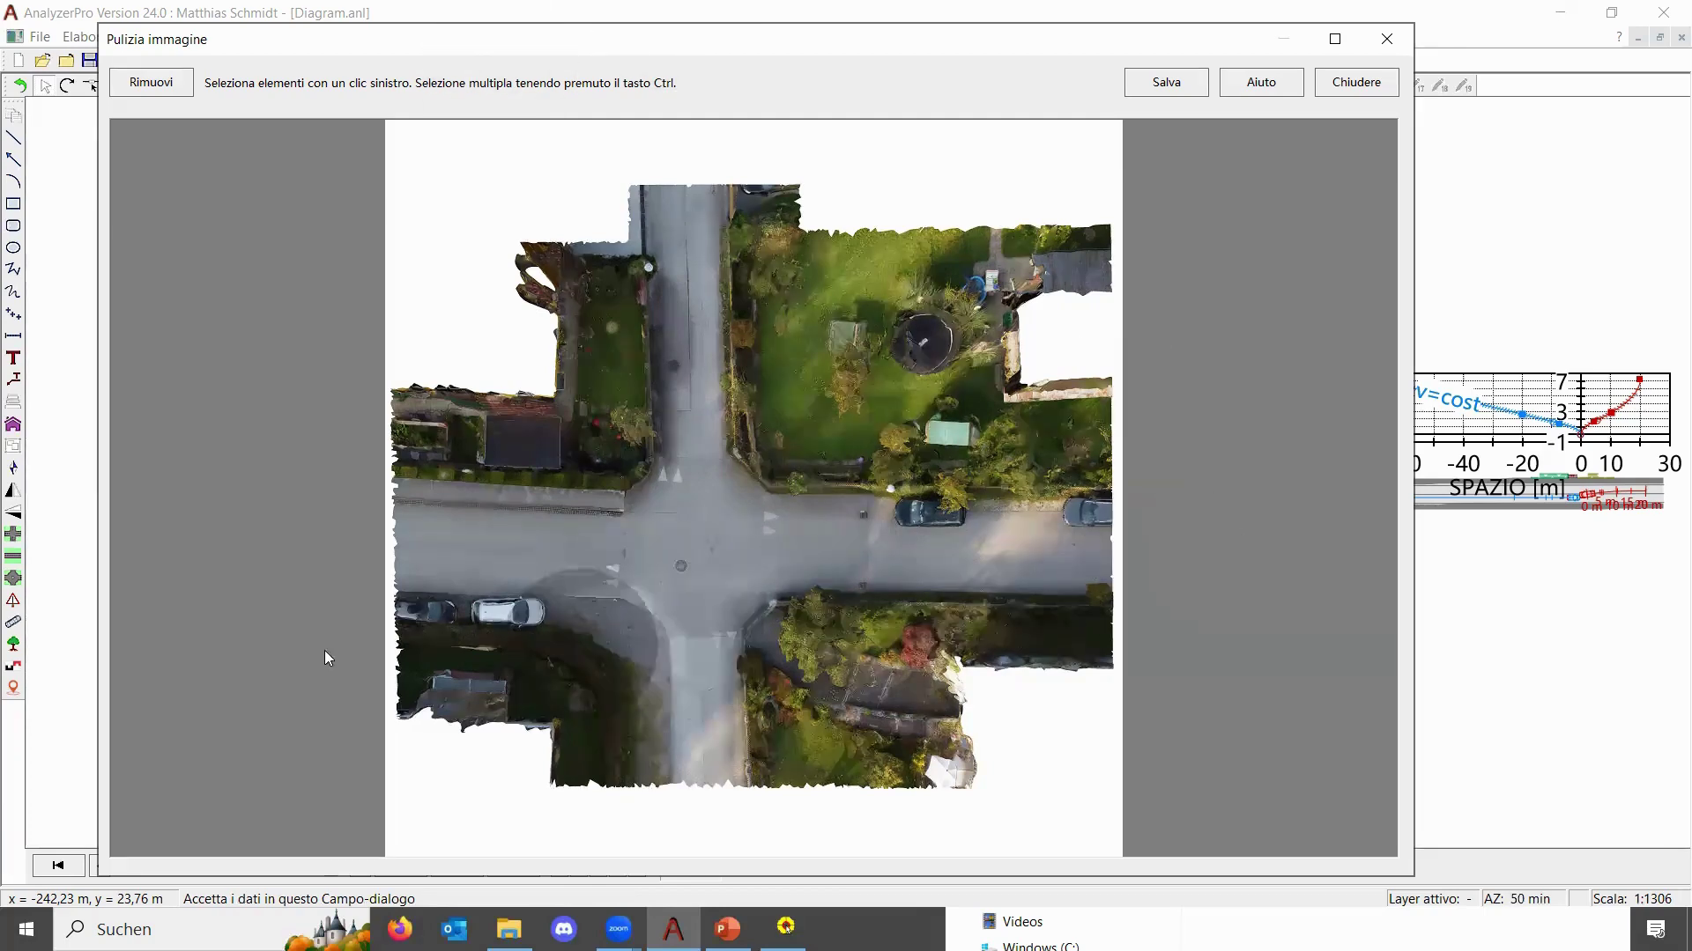
Remove the white parked car left of the intersection and the nearest dark parked car to its right from the image
left_click(506, 614)
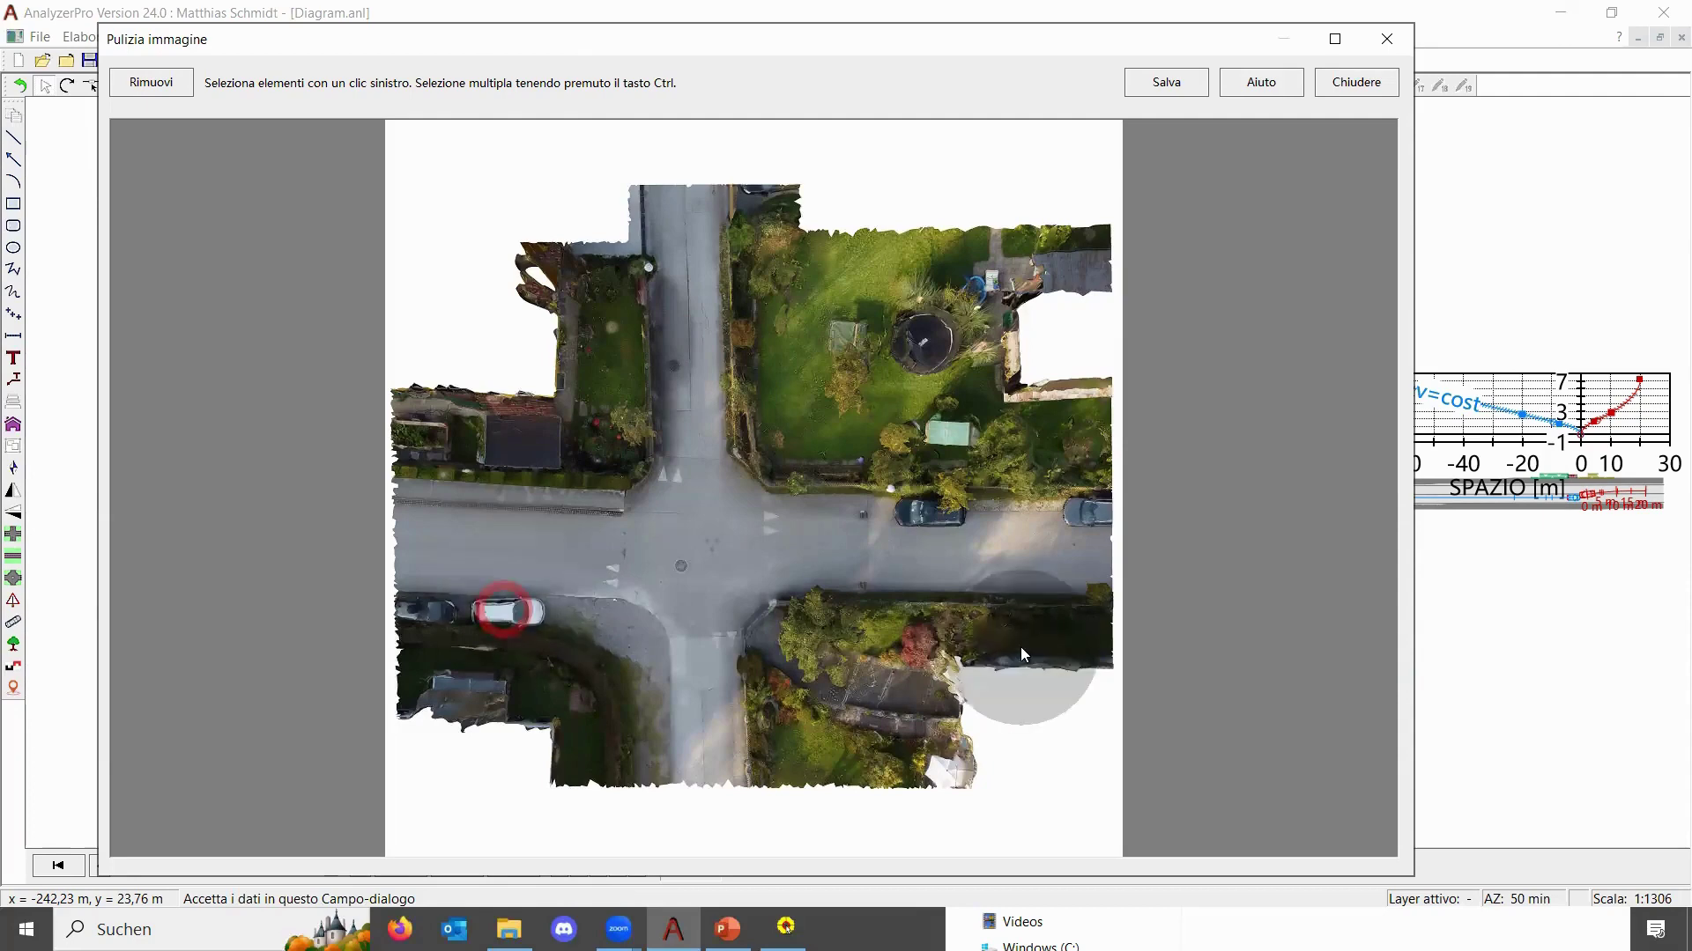
left_click(1021, 647)
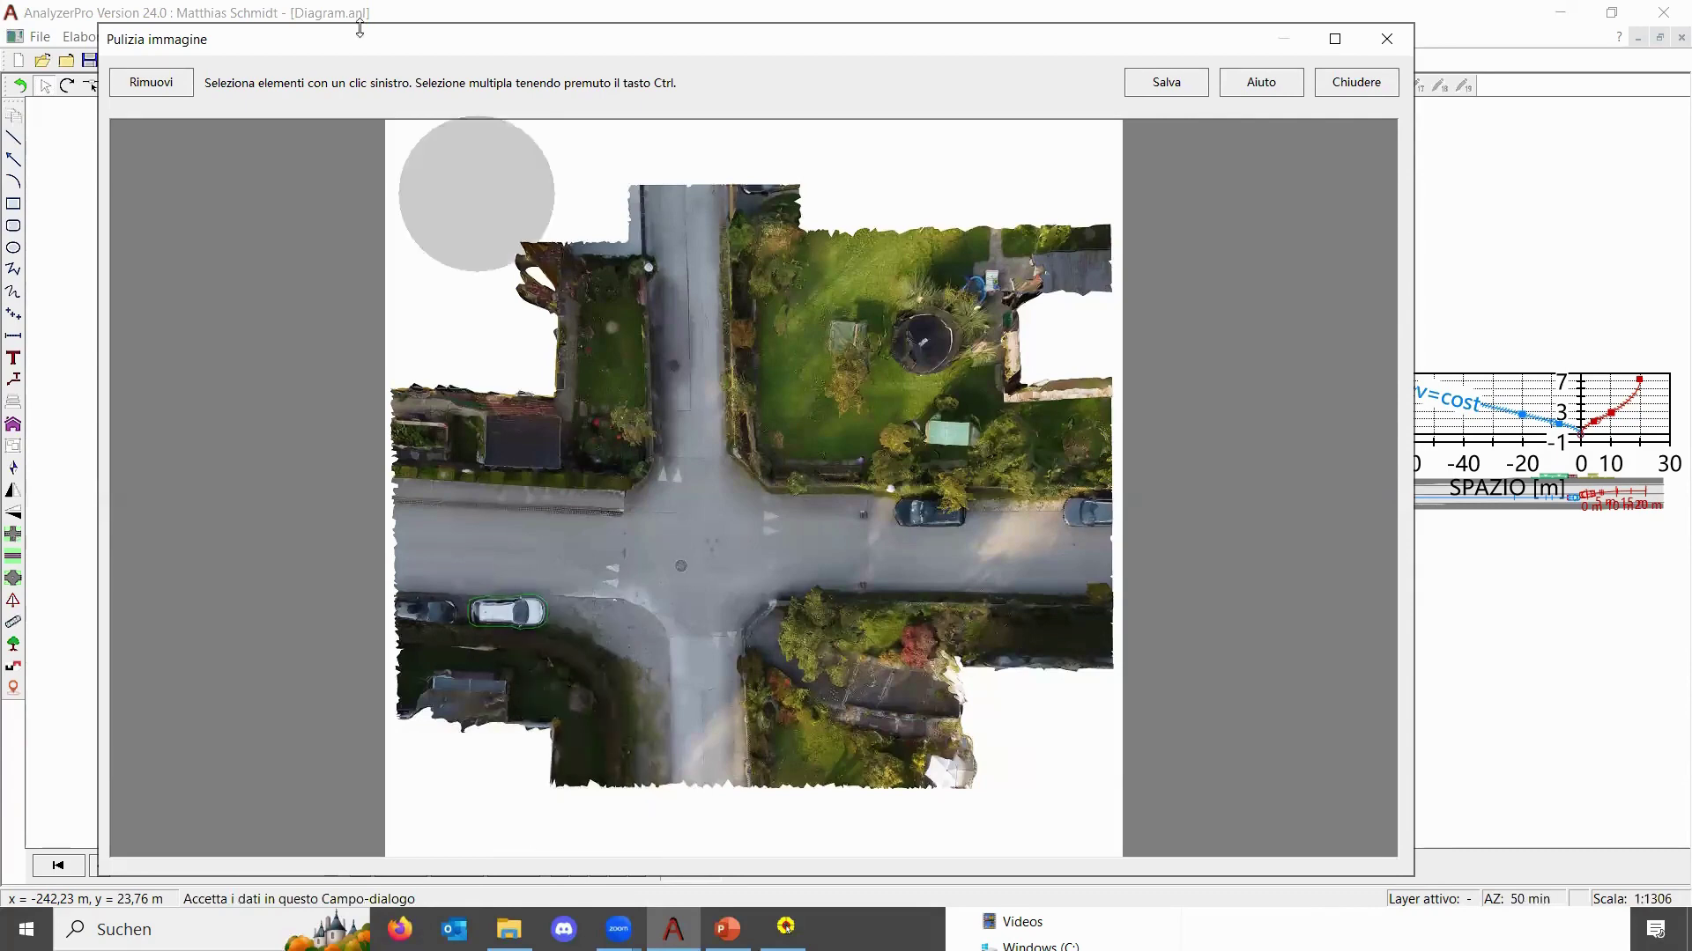
left_click(158, 88)
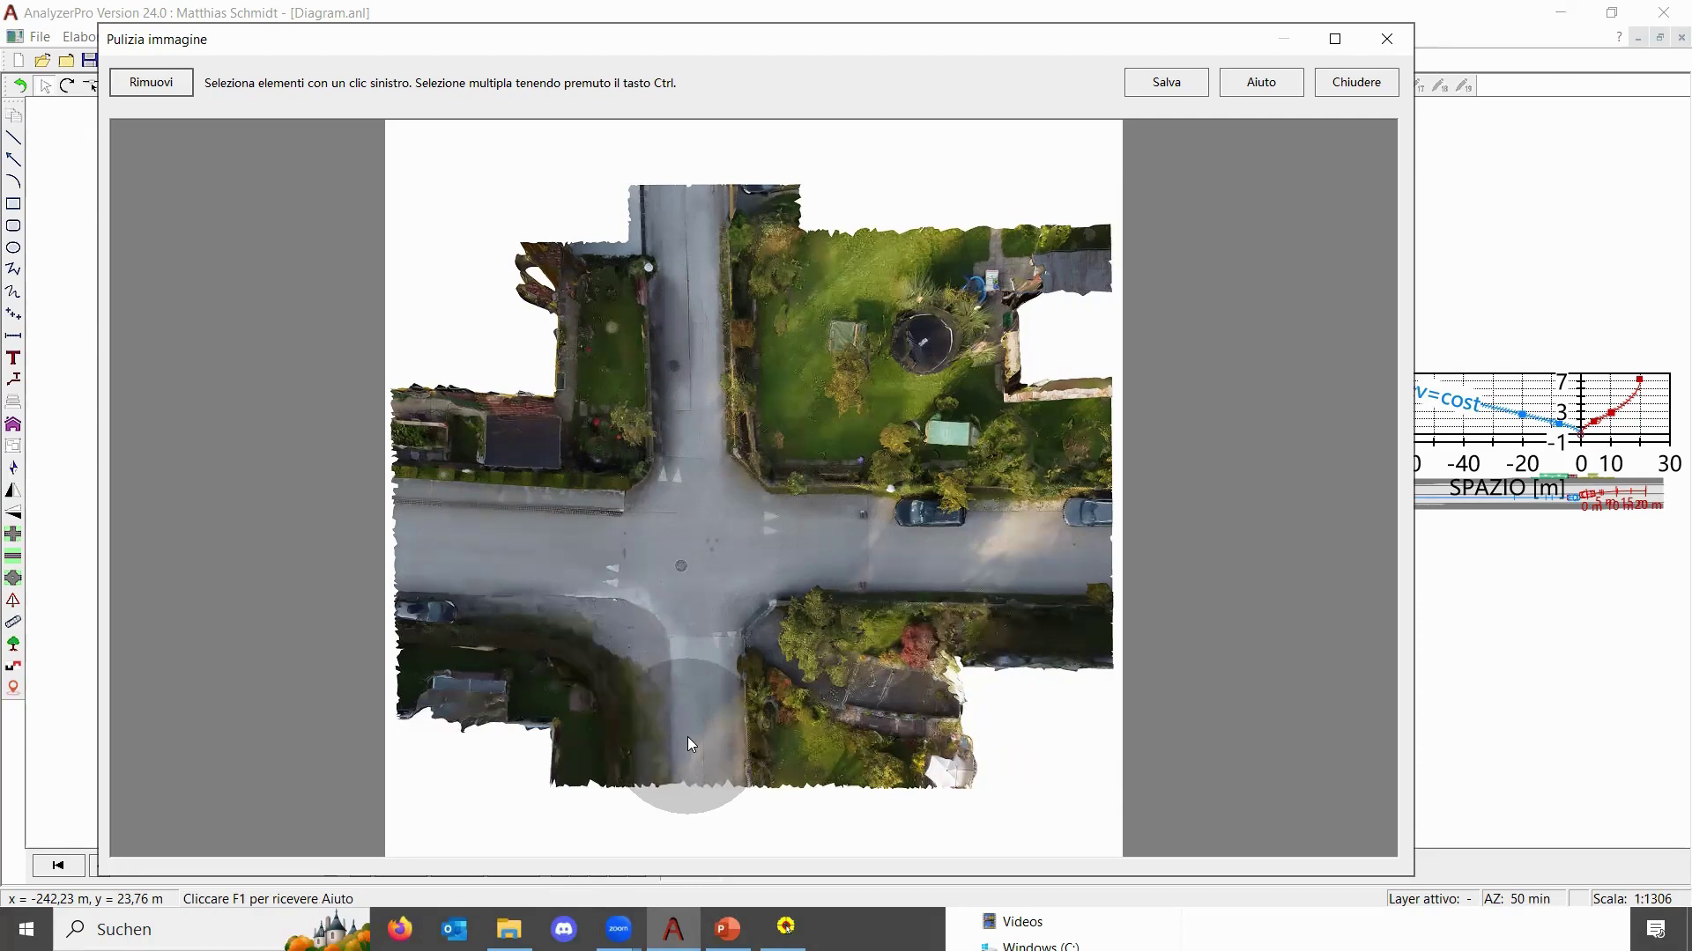
left_click(923, 515)
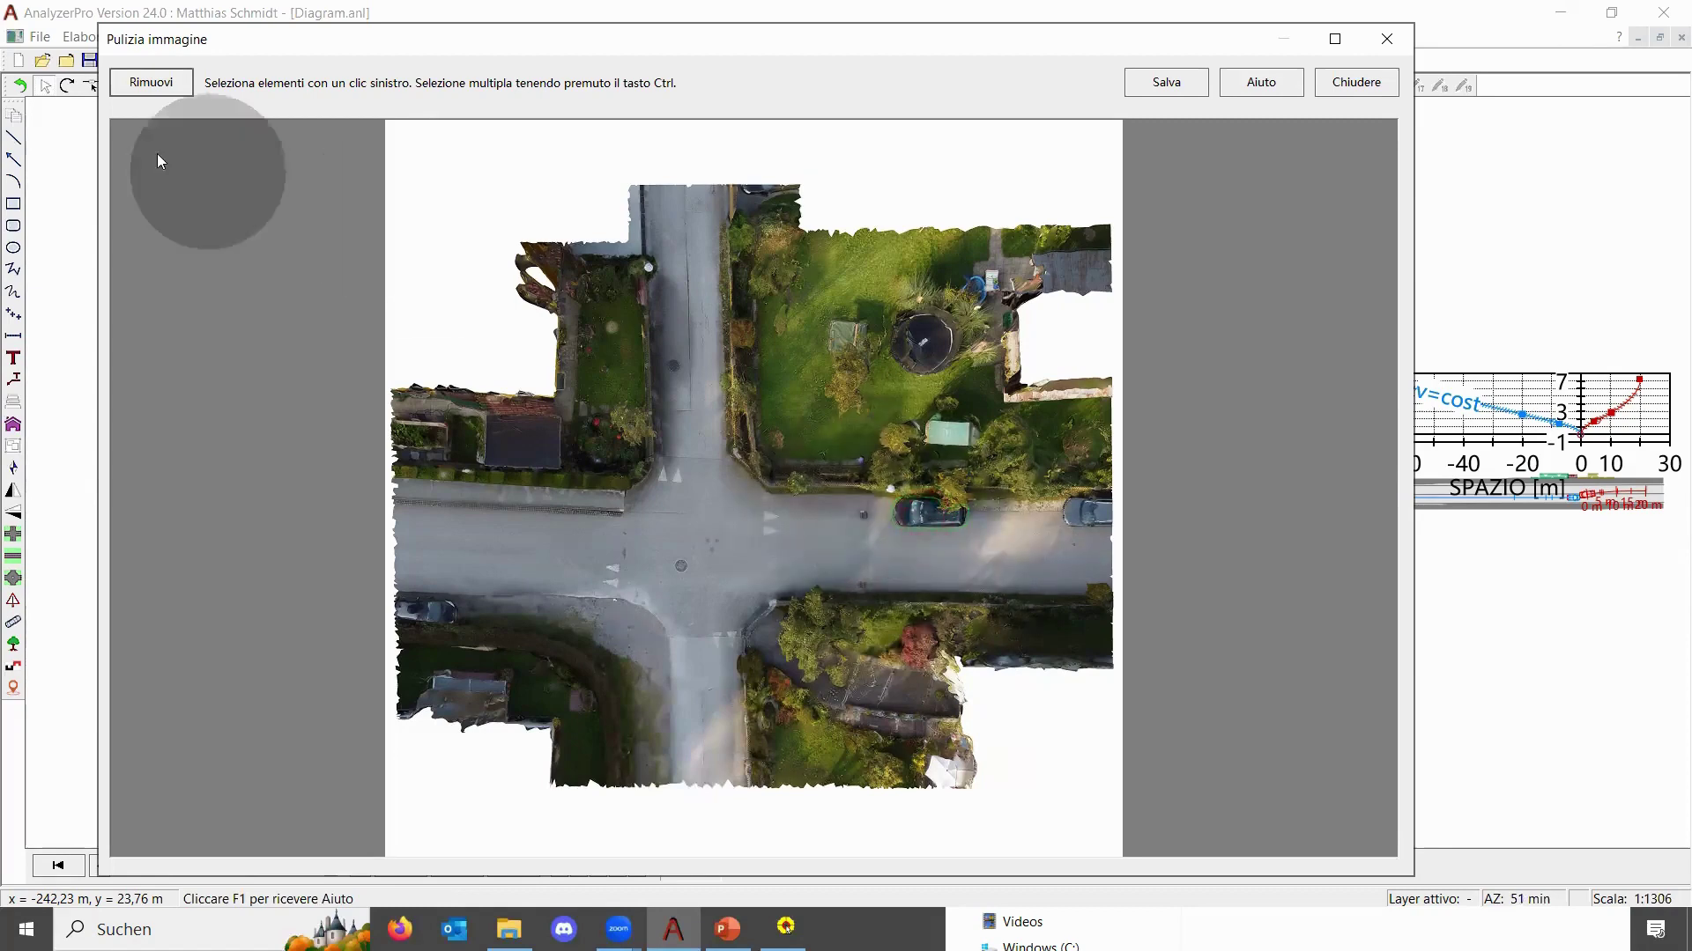
left_click(135, 83)
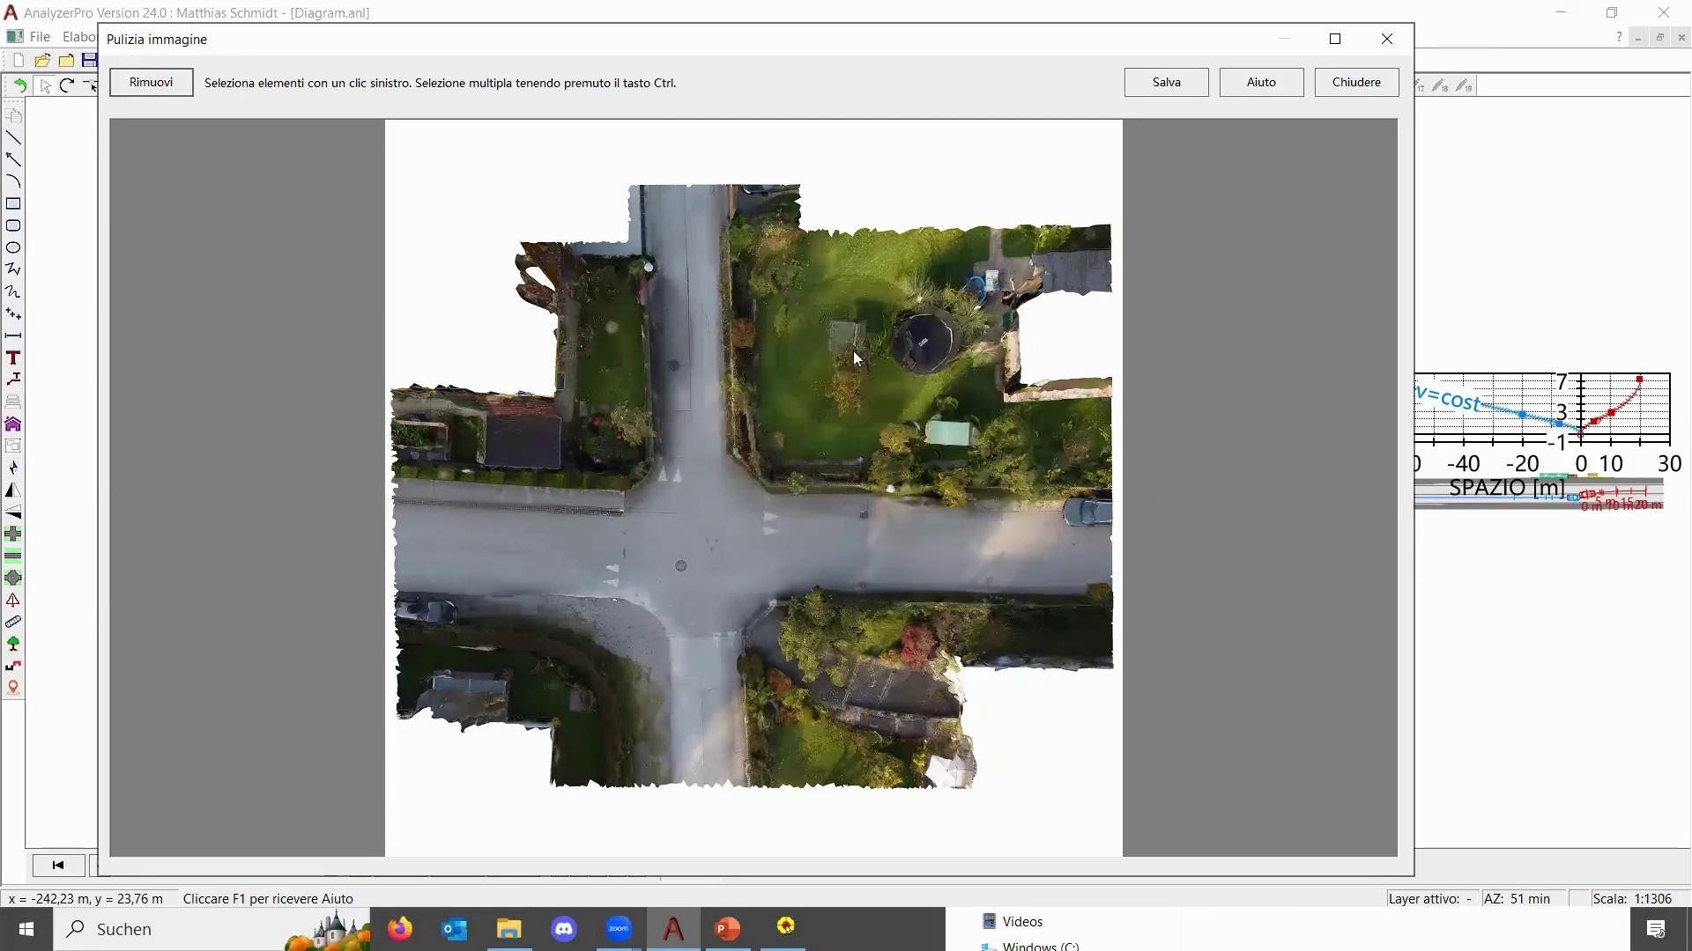
Remove the round trampoline and the small green-roofed shed from the large garden in the image
left_click(935, 338)
left_click(151, 82)
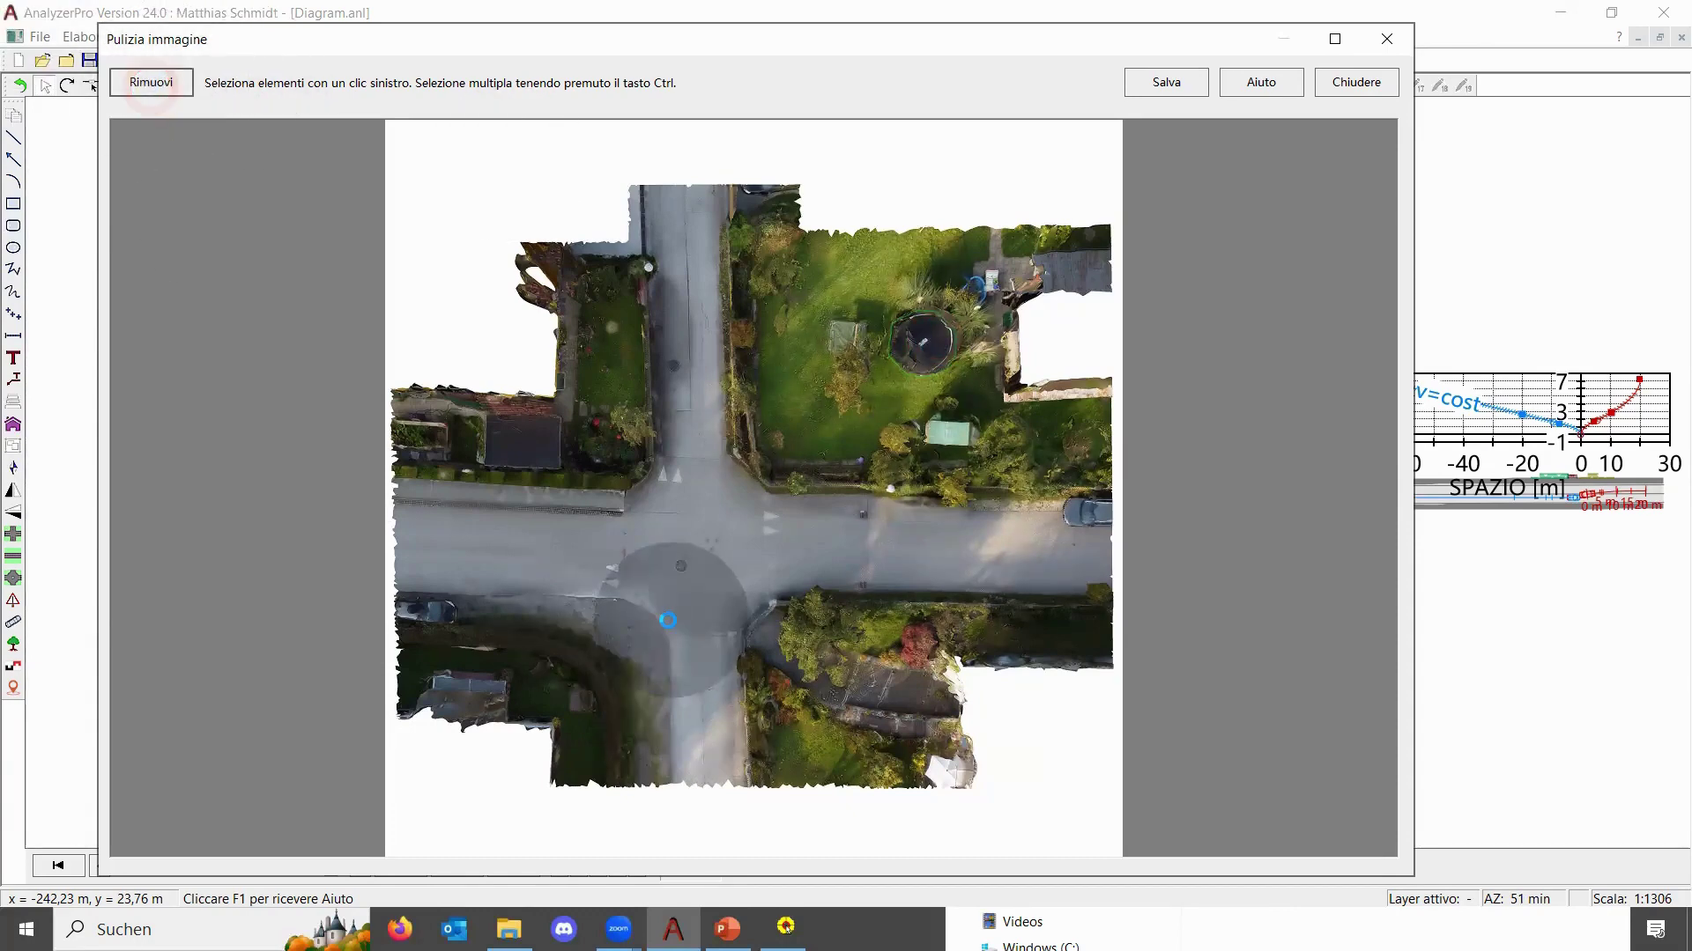
left_click(881, 128)
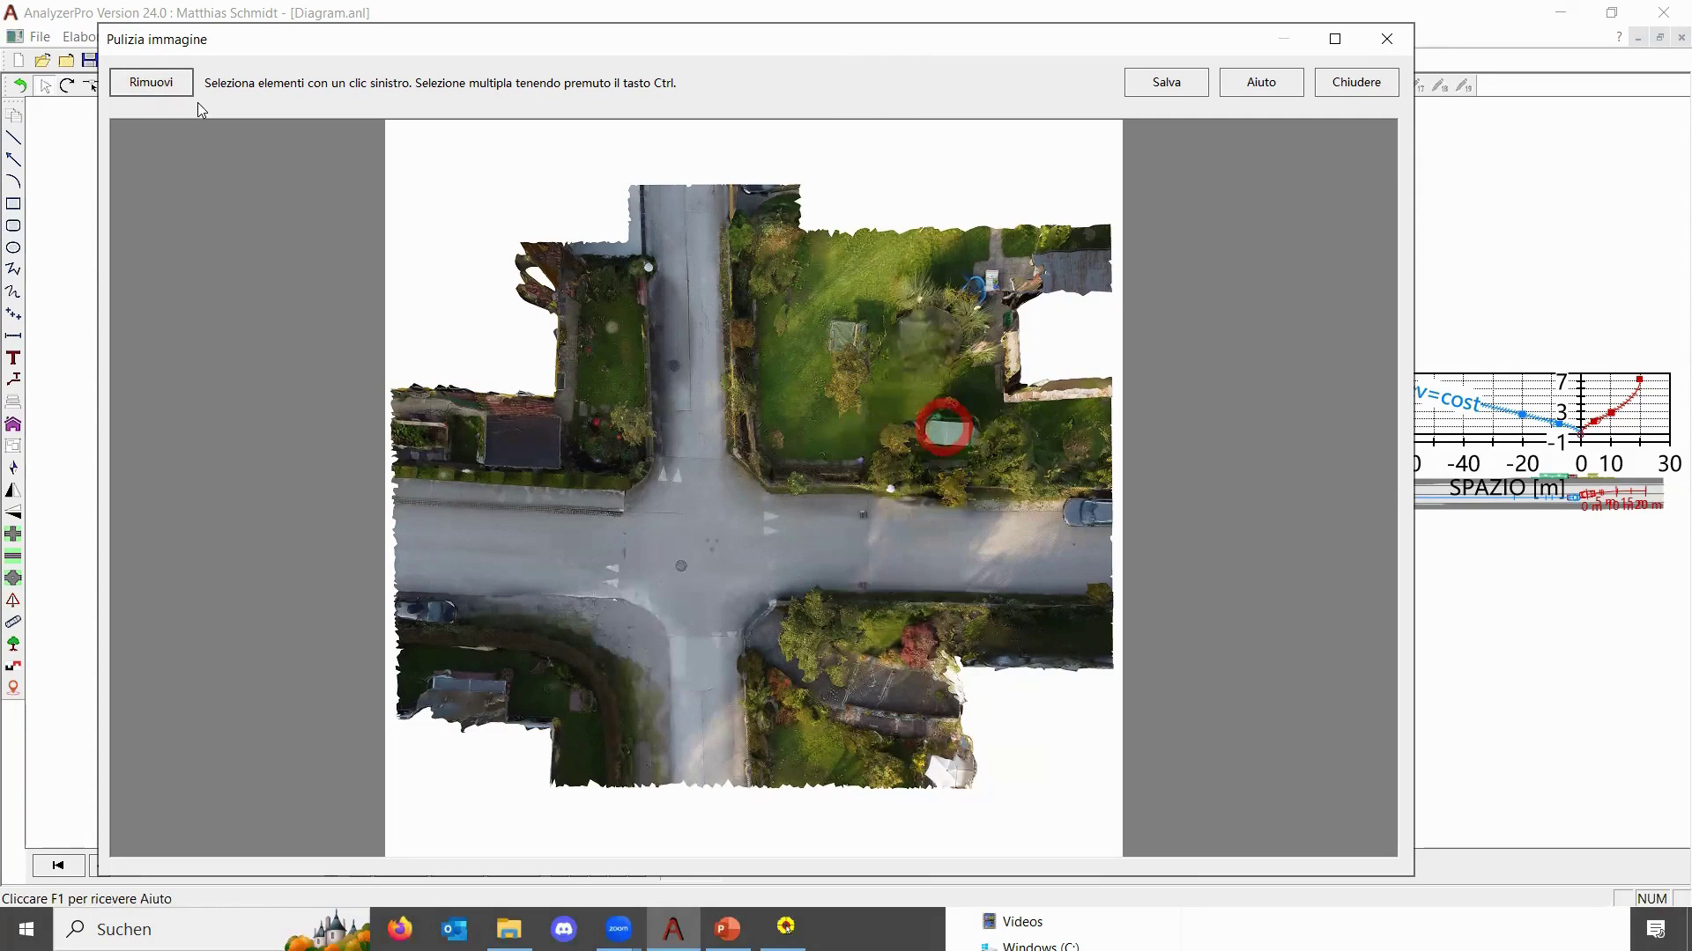
left_click(152, 83)
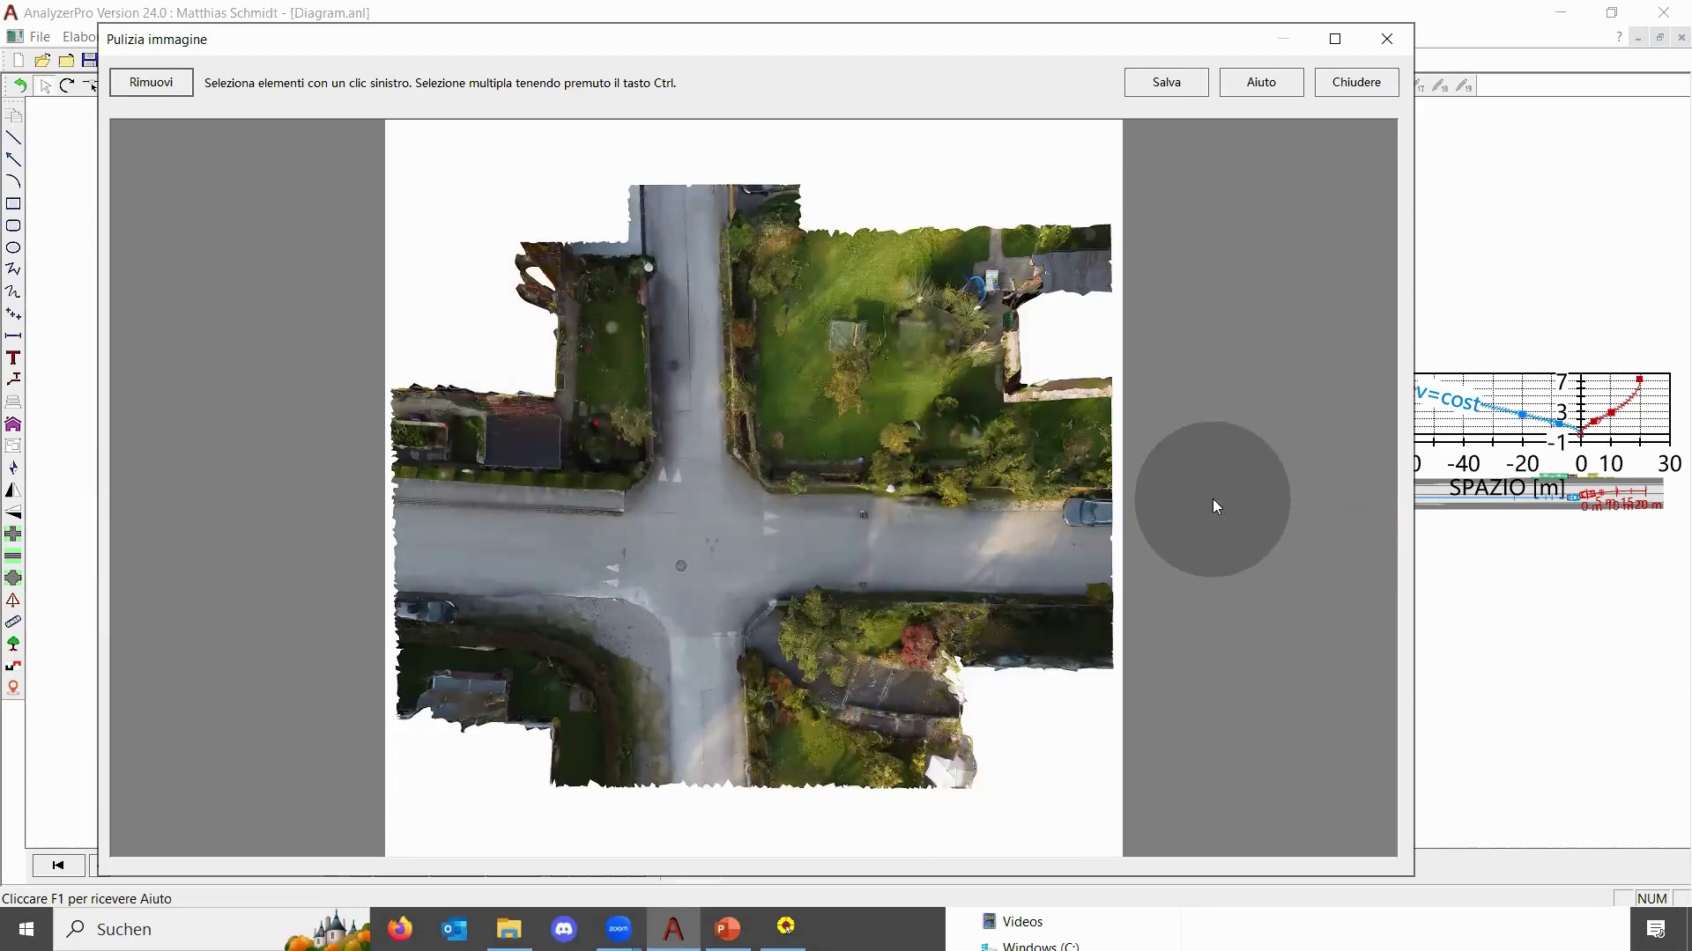
Remove the two white triangular road markings just left of the intersection from the image
left_click(614, 569)
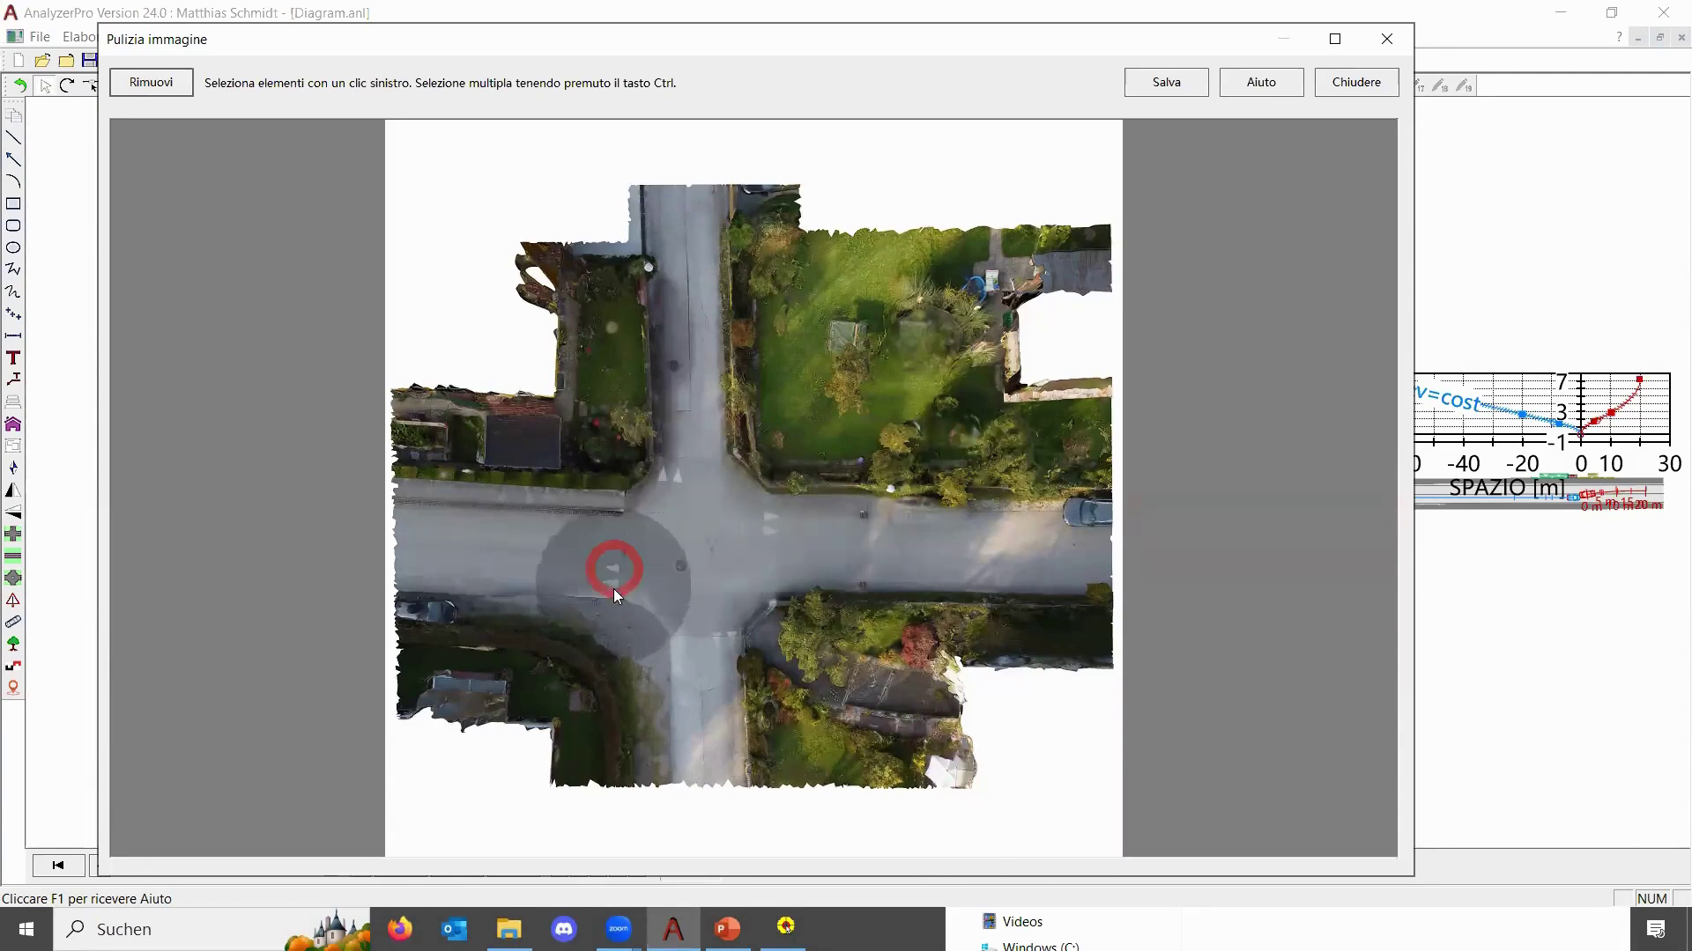
left_click(138, 77)
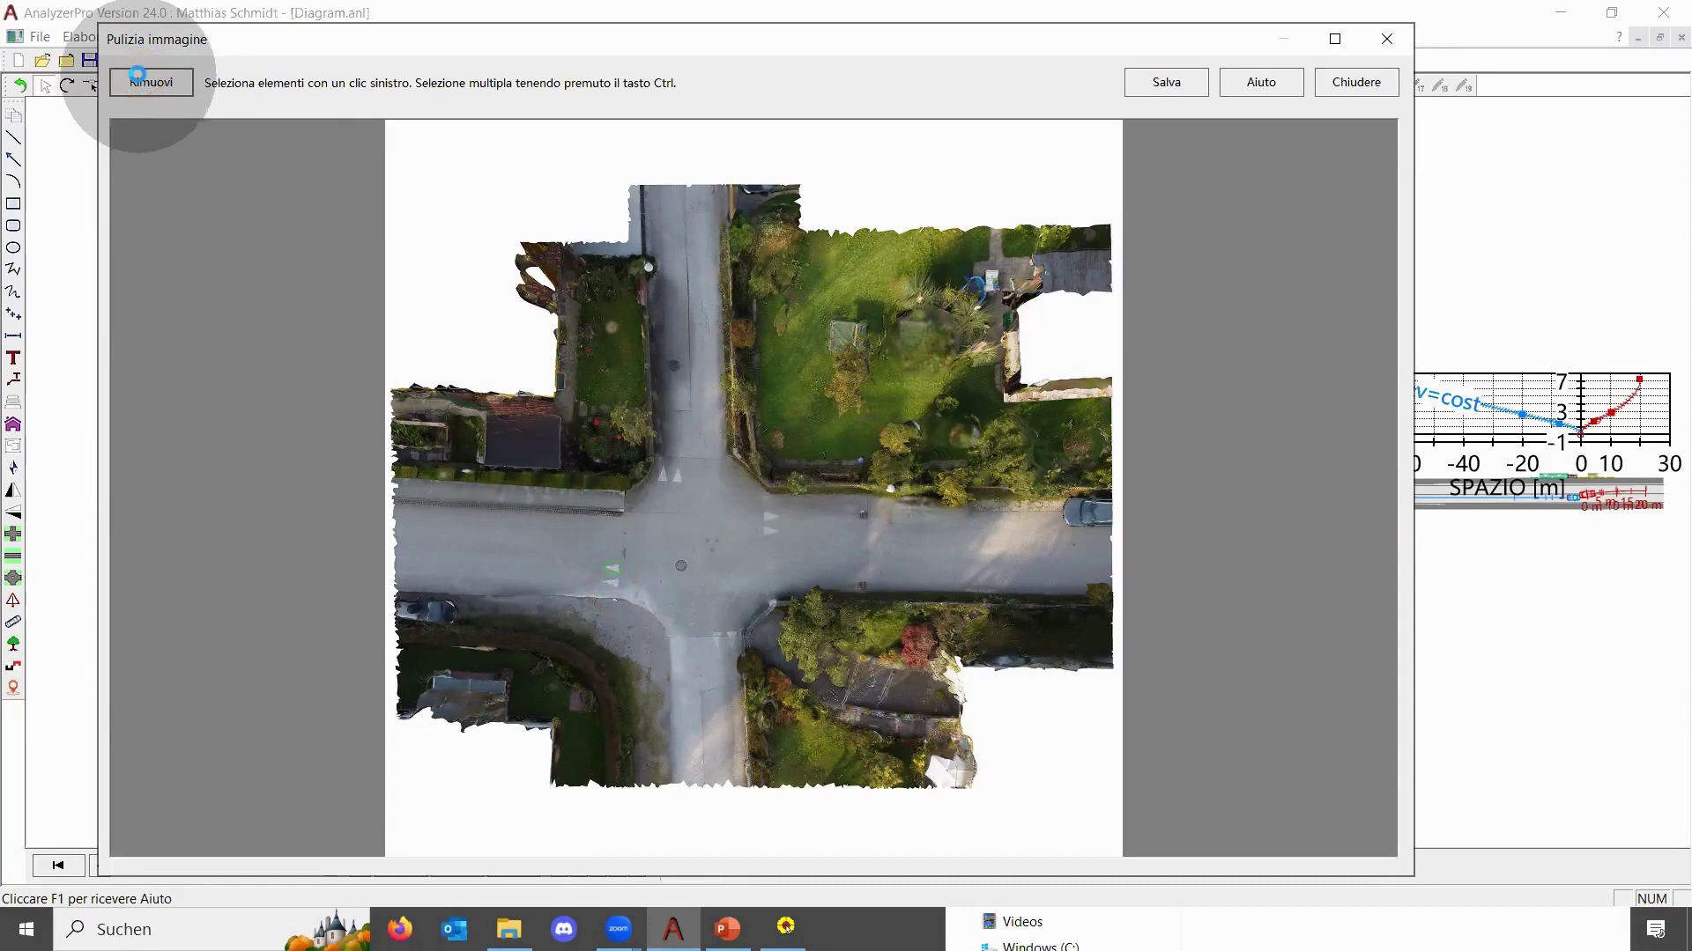
left_click(138, 76)
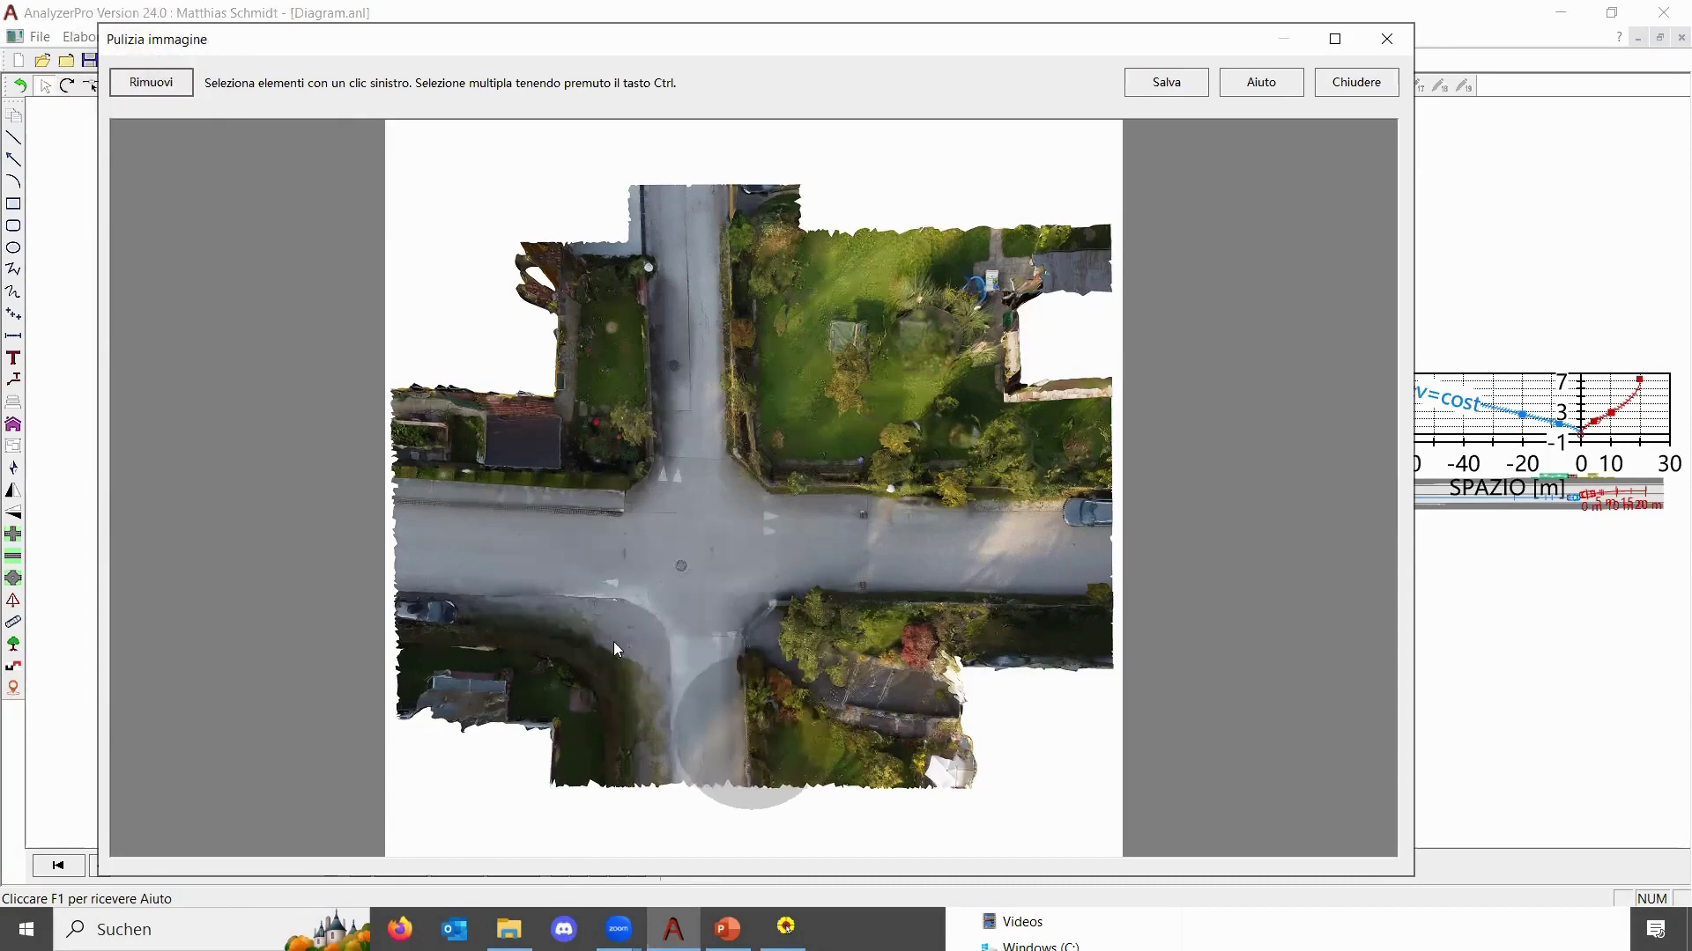
left_click(612, 582)
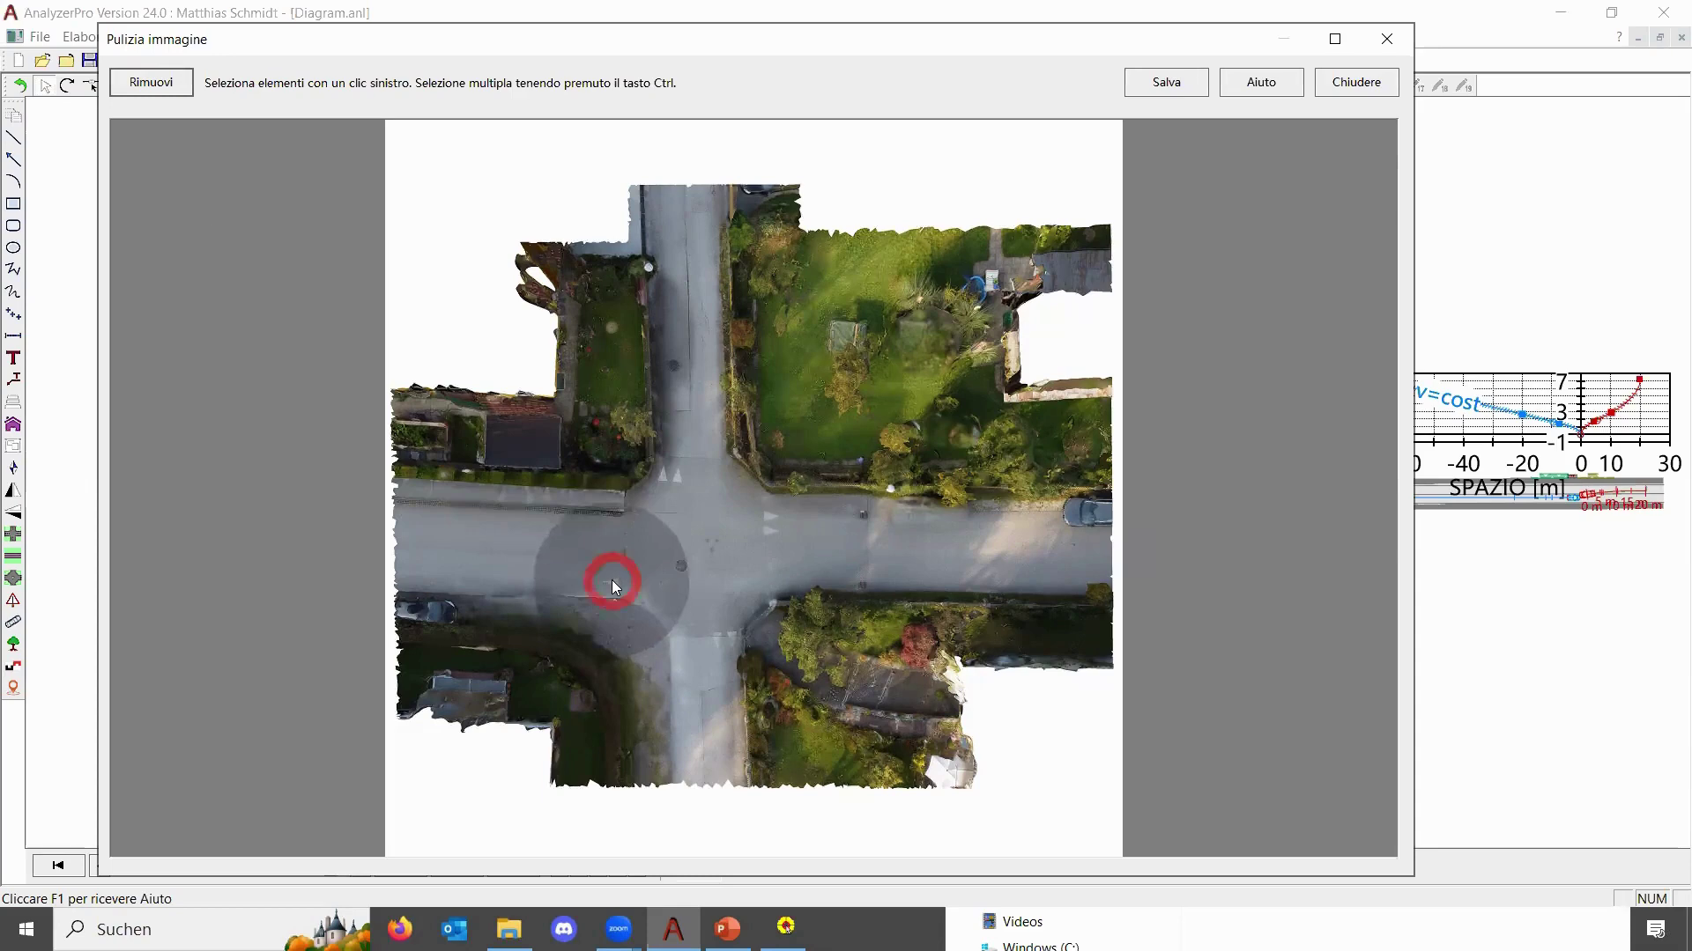
left_click(132, 88)
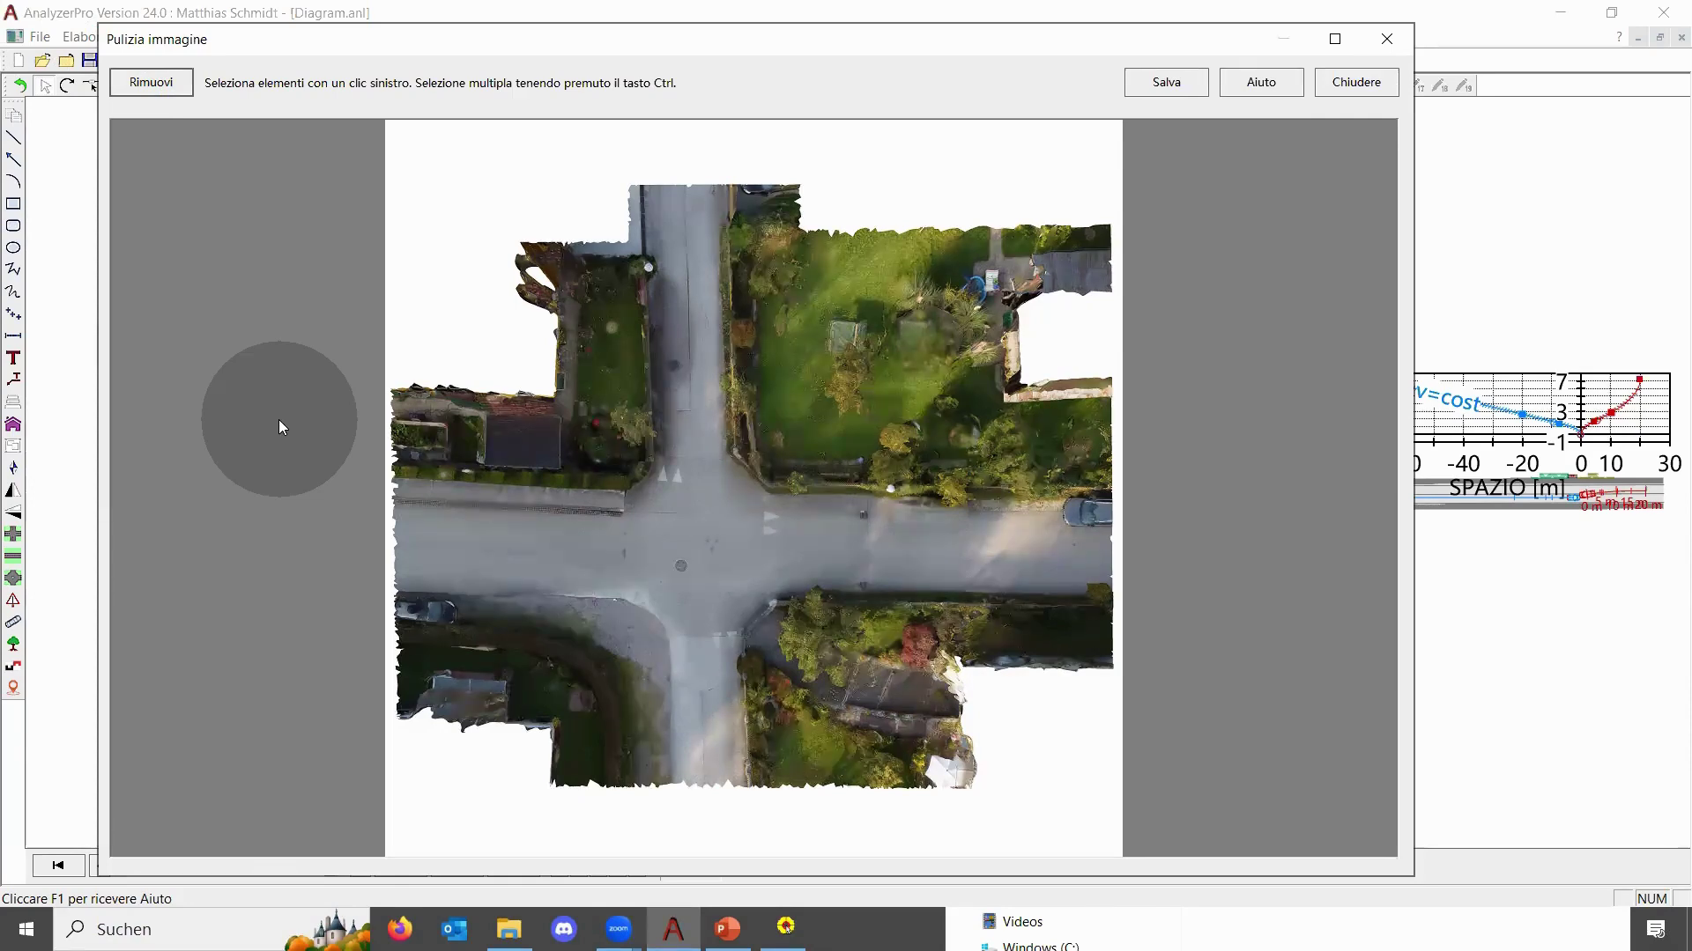
Remove the dark car at the far right end of the horizontal street from the image
left_click(1083, 525)
left_click(137, 80)
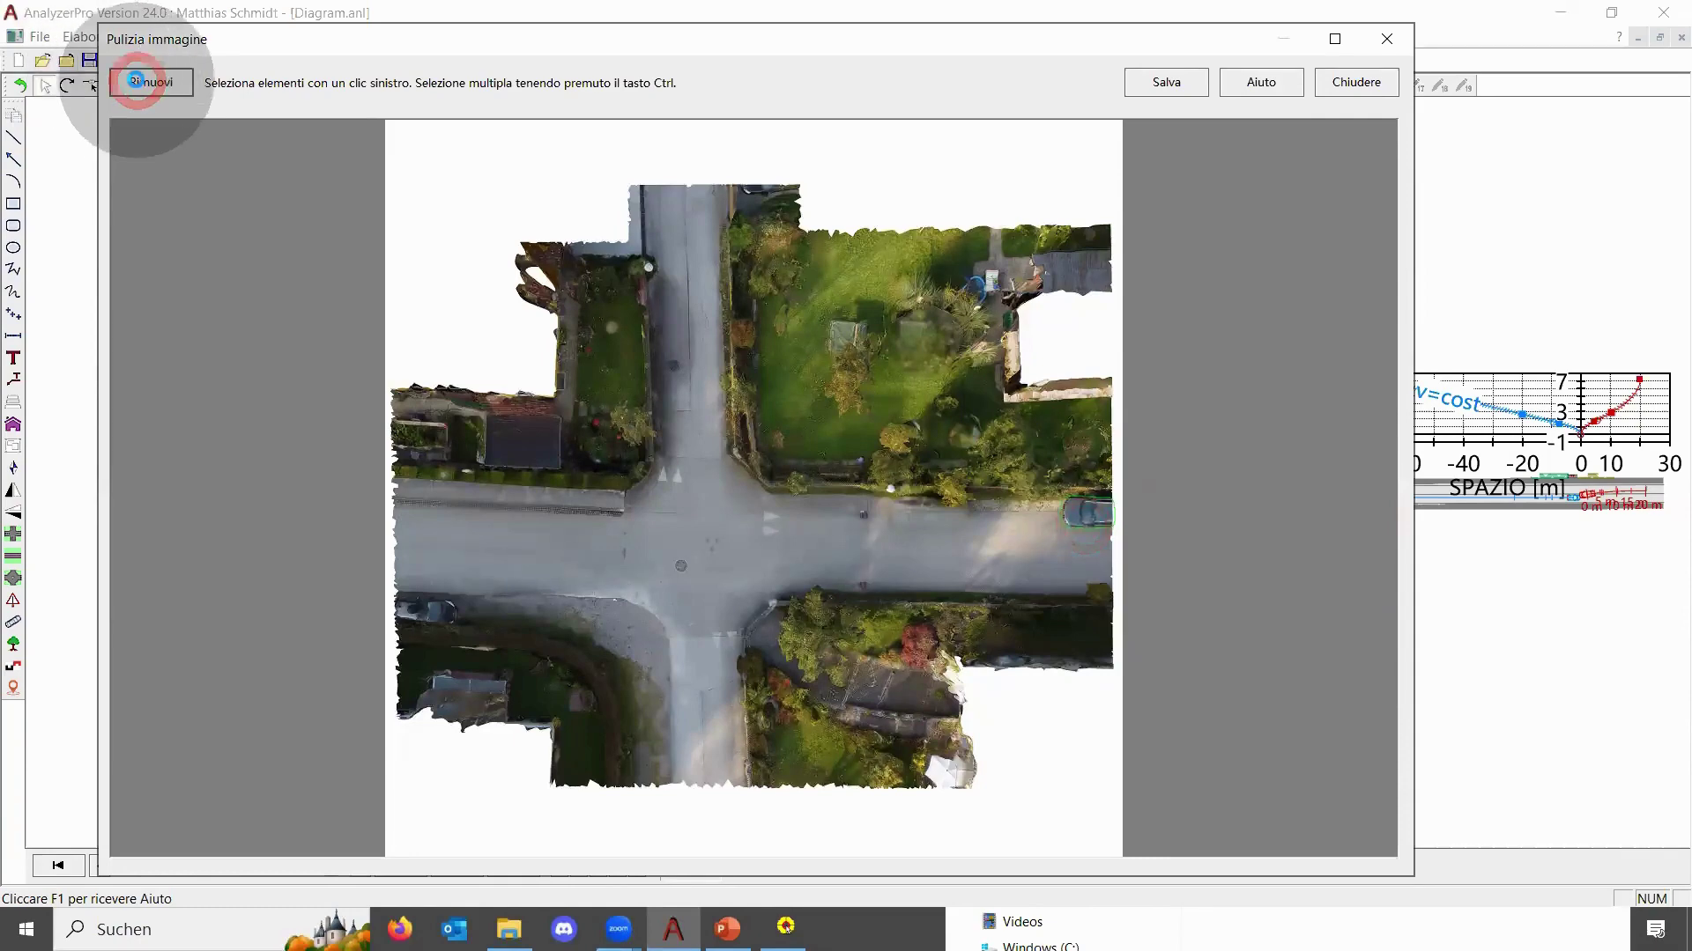
left_click(137, 81)
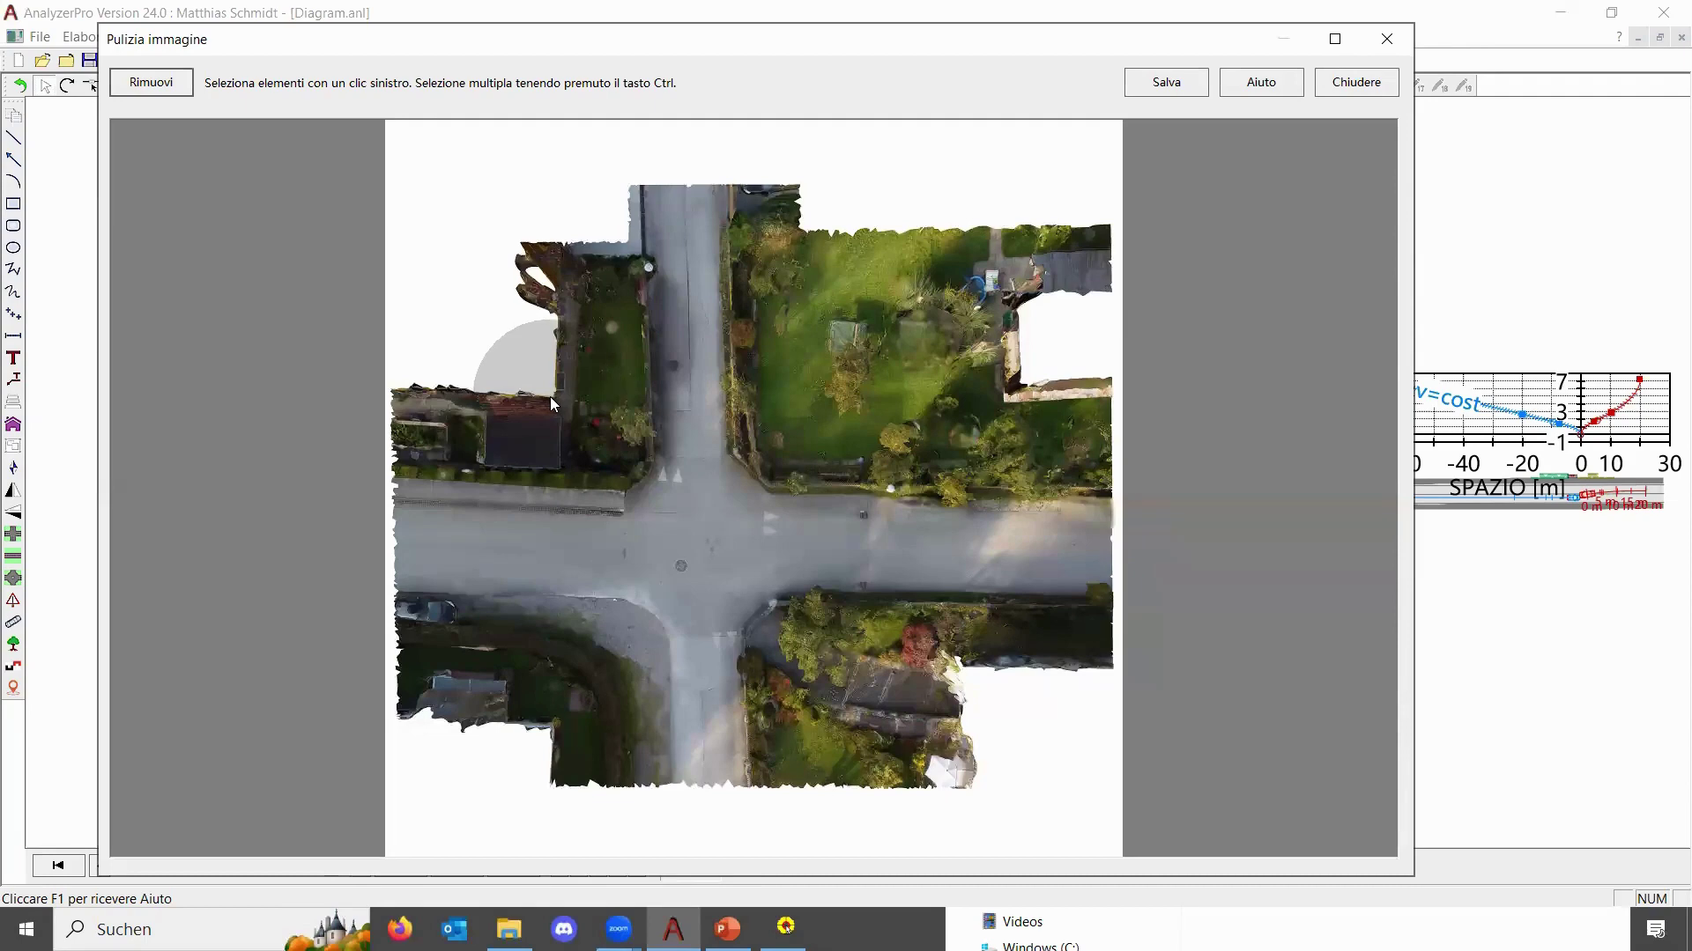
Save the cleaned aerial image back to the drawing and shift it slightly to the left
left_click(1166, 90)
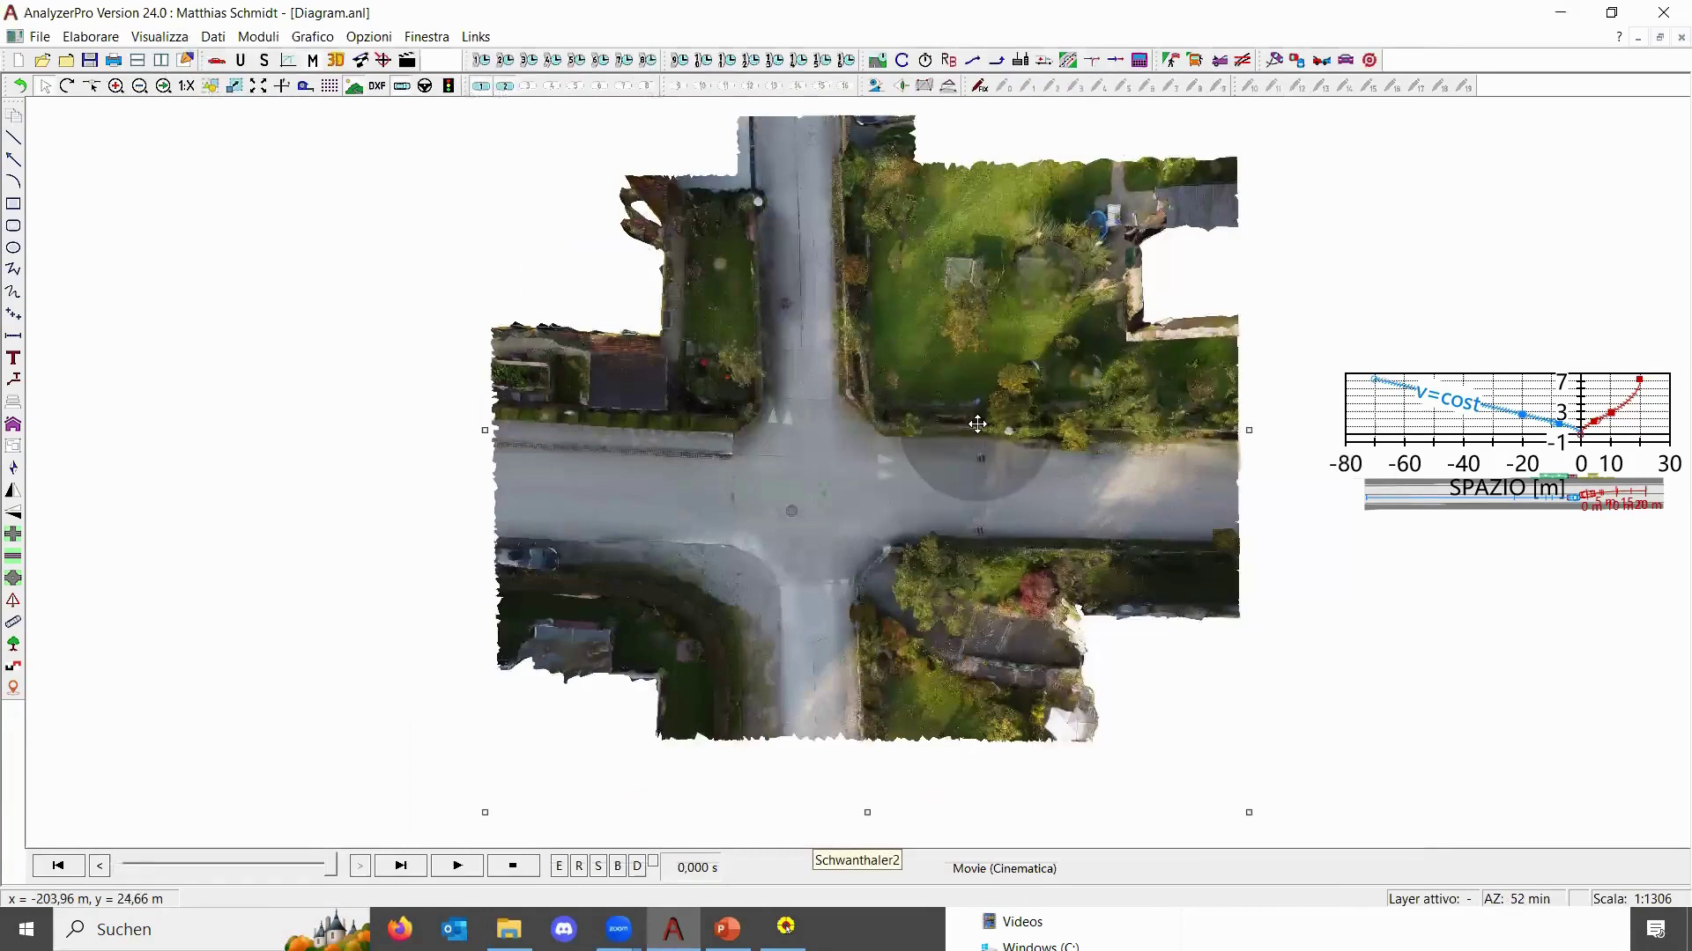
left_click_drag(1060, 490, 1036, 486)
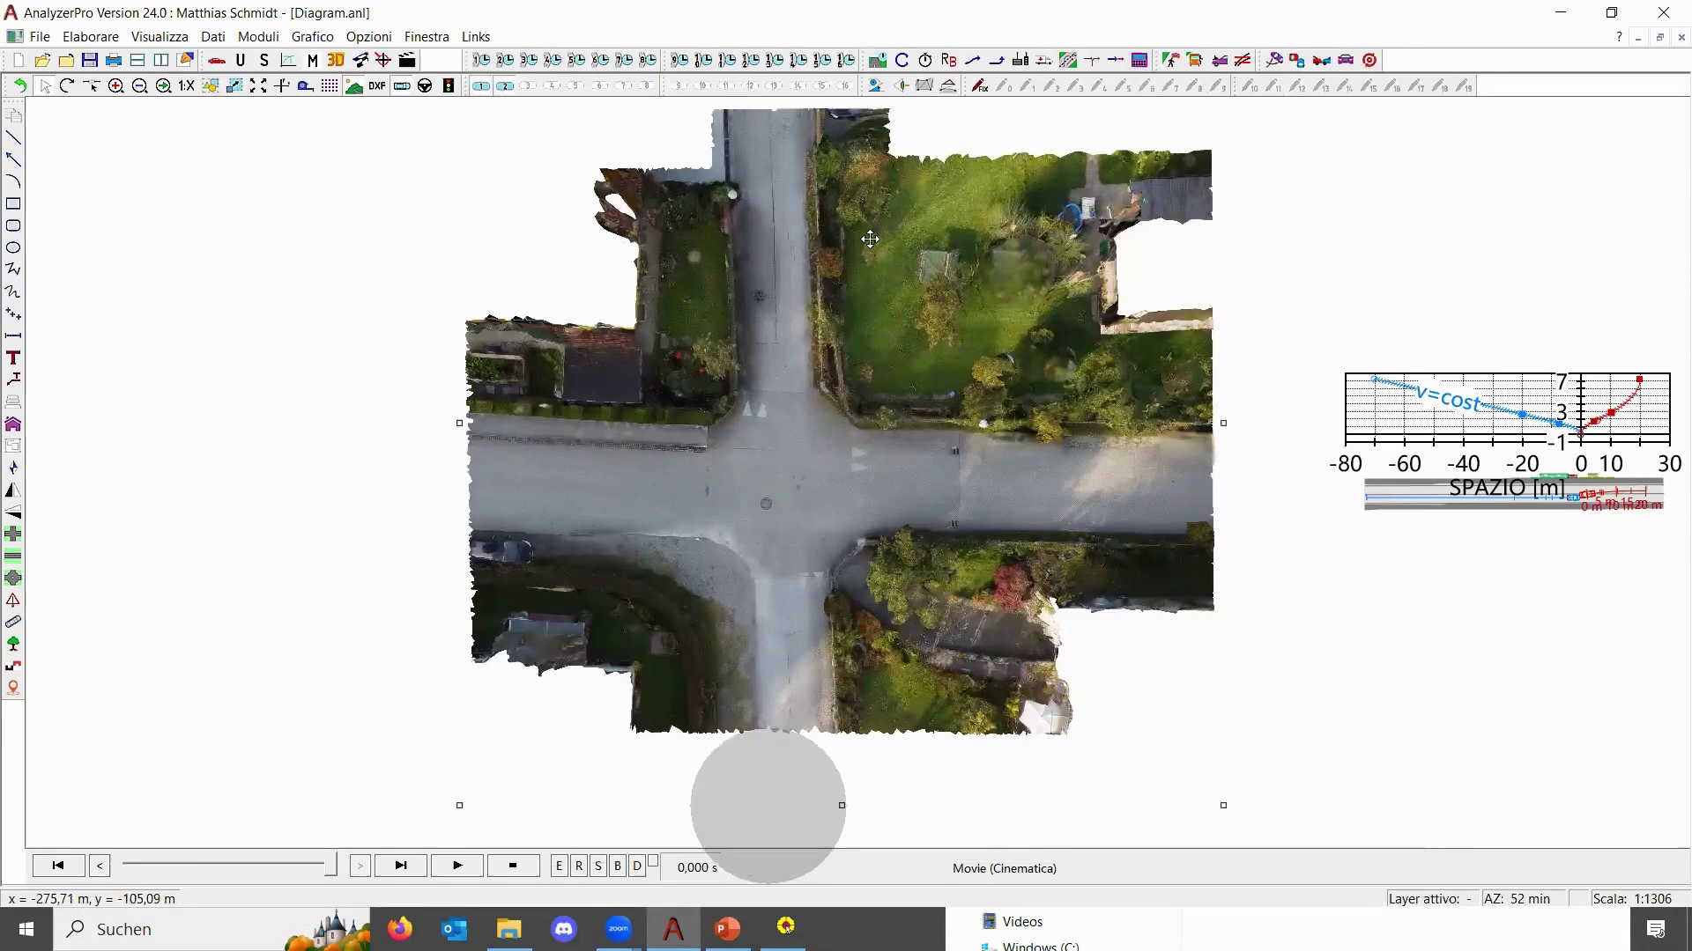
Shift the aerial image of the intersection slightly upward in the drawing
left_click_drag(859, 239, 859, 227)
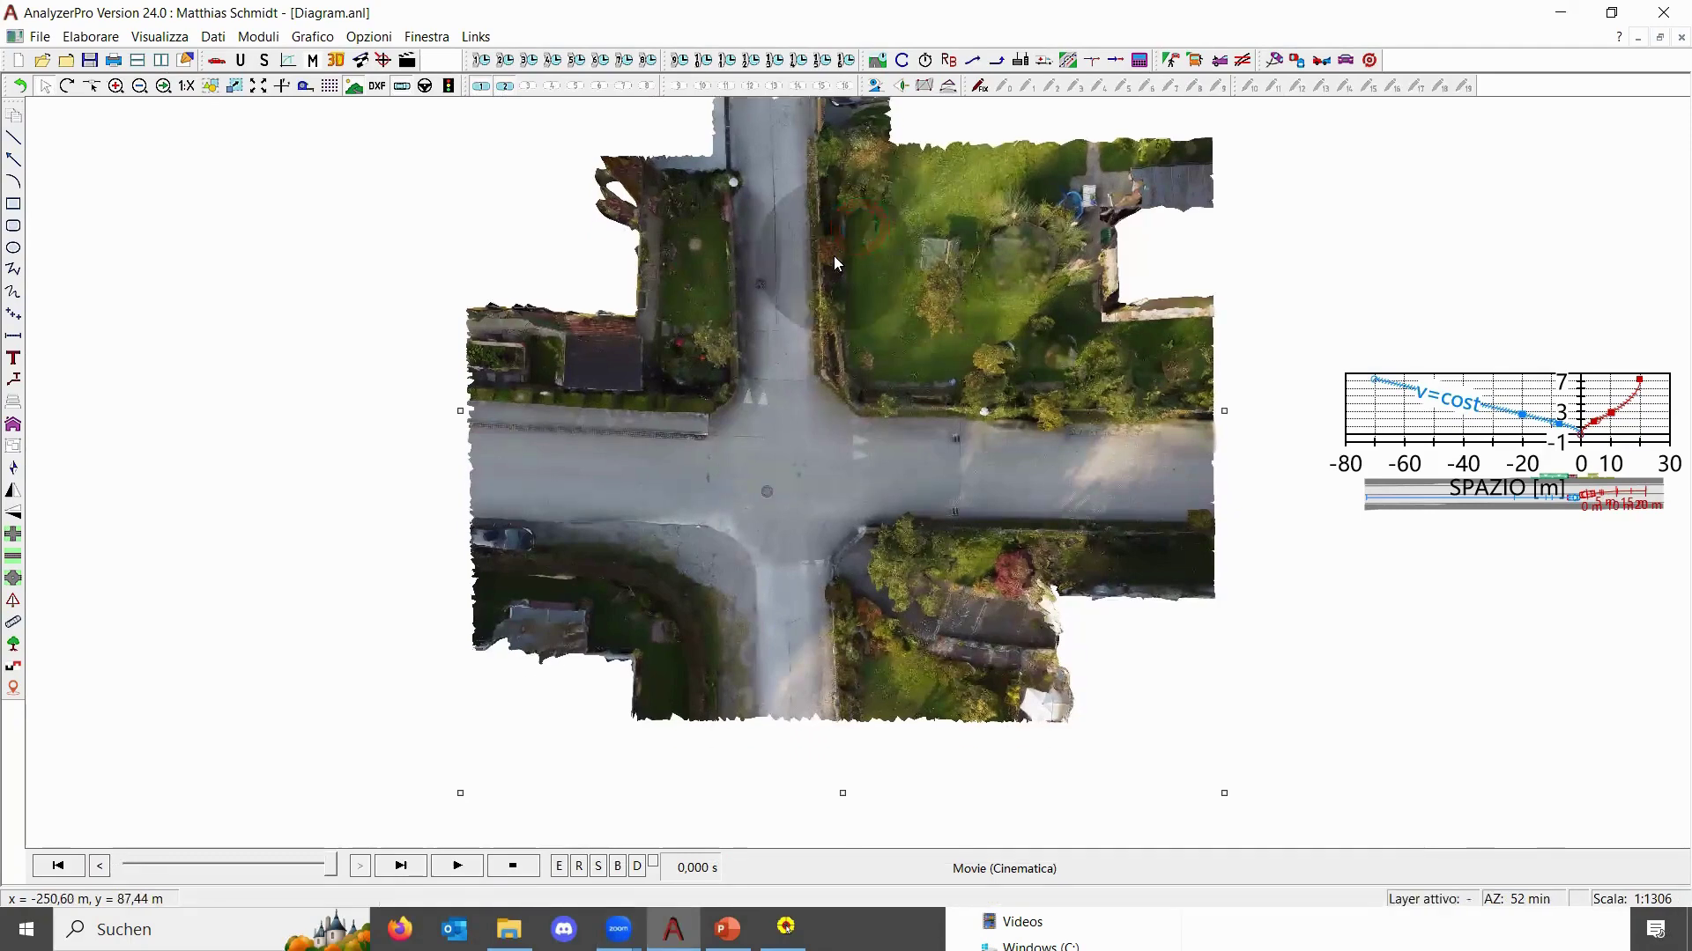
left_click(833, 255)
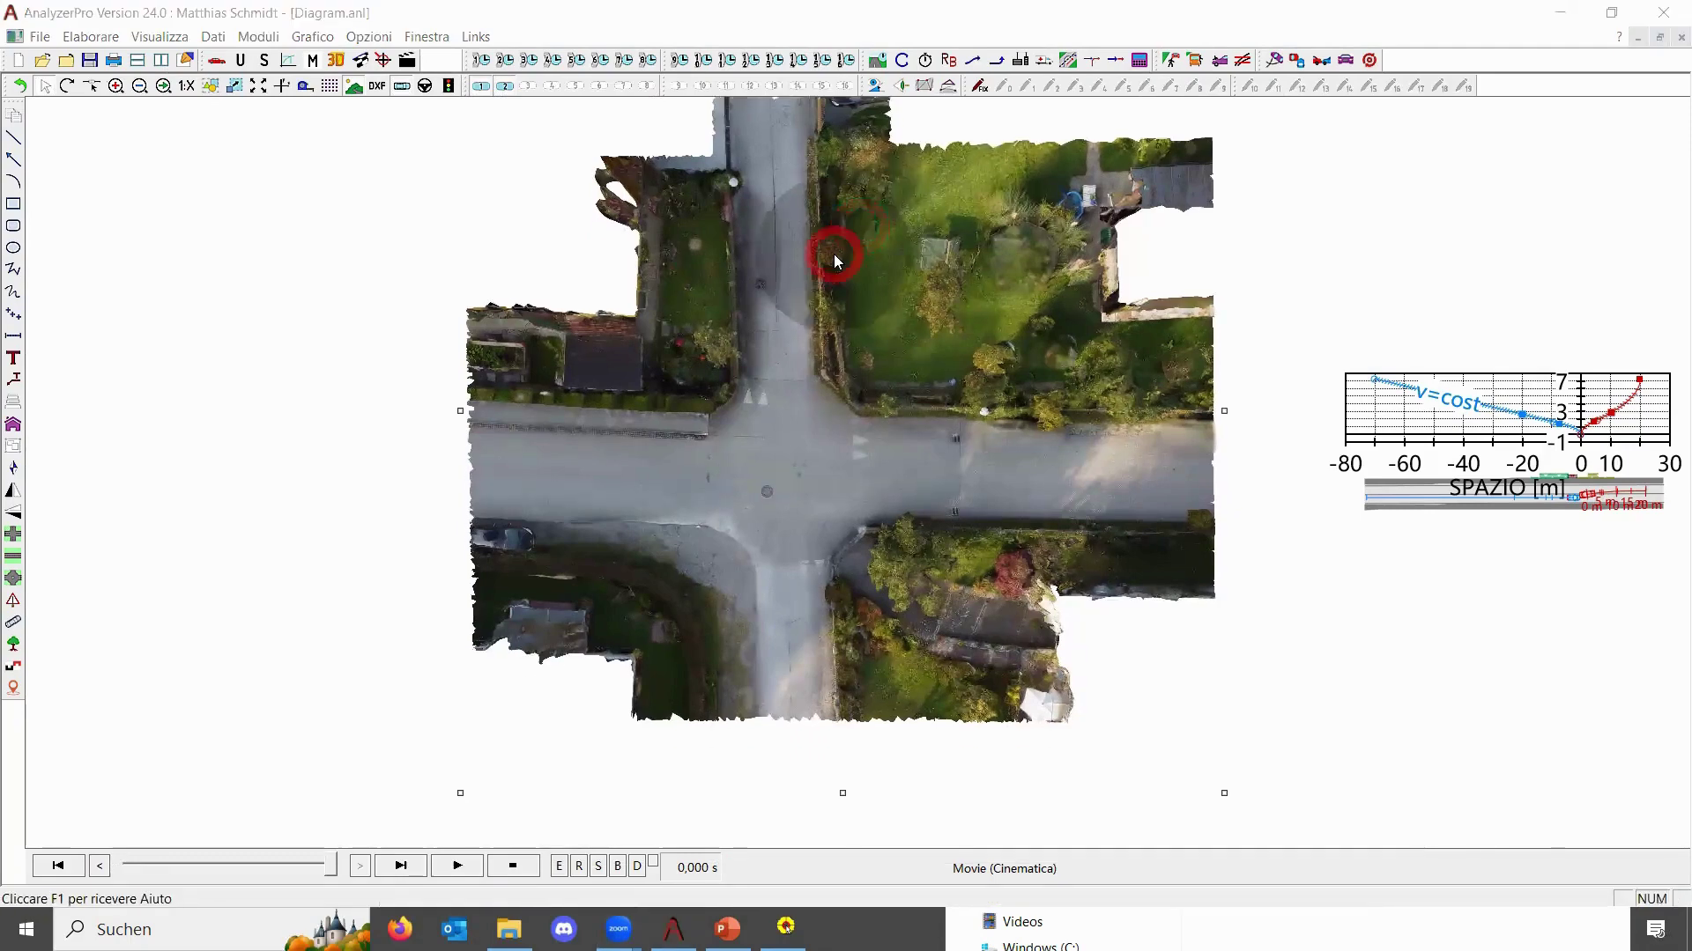
left_click(1130, 358)
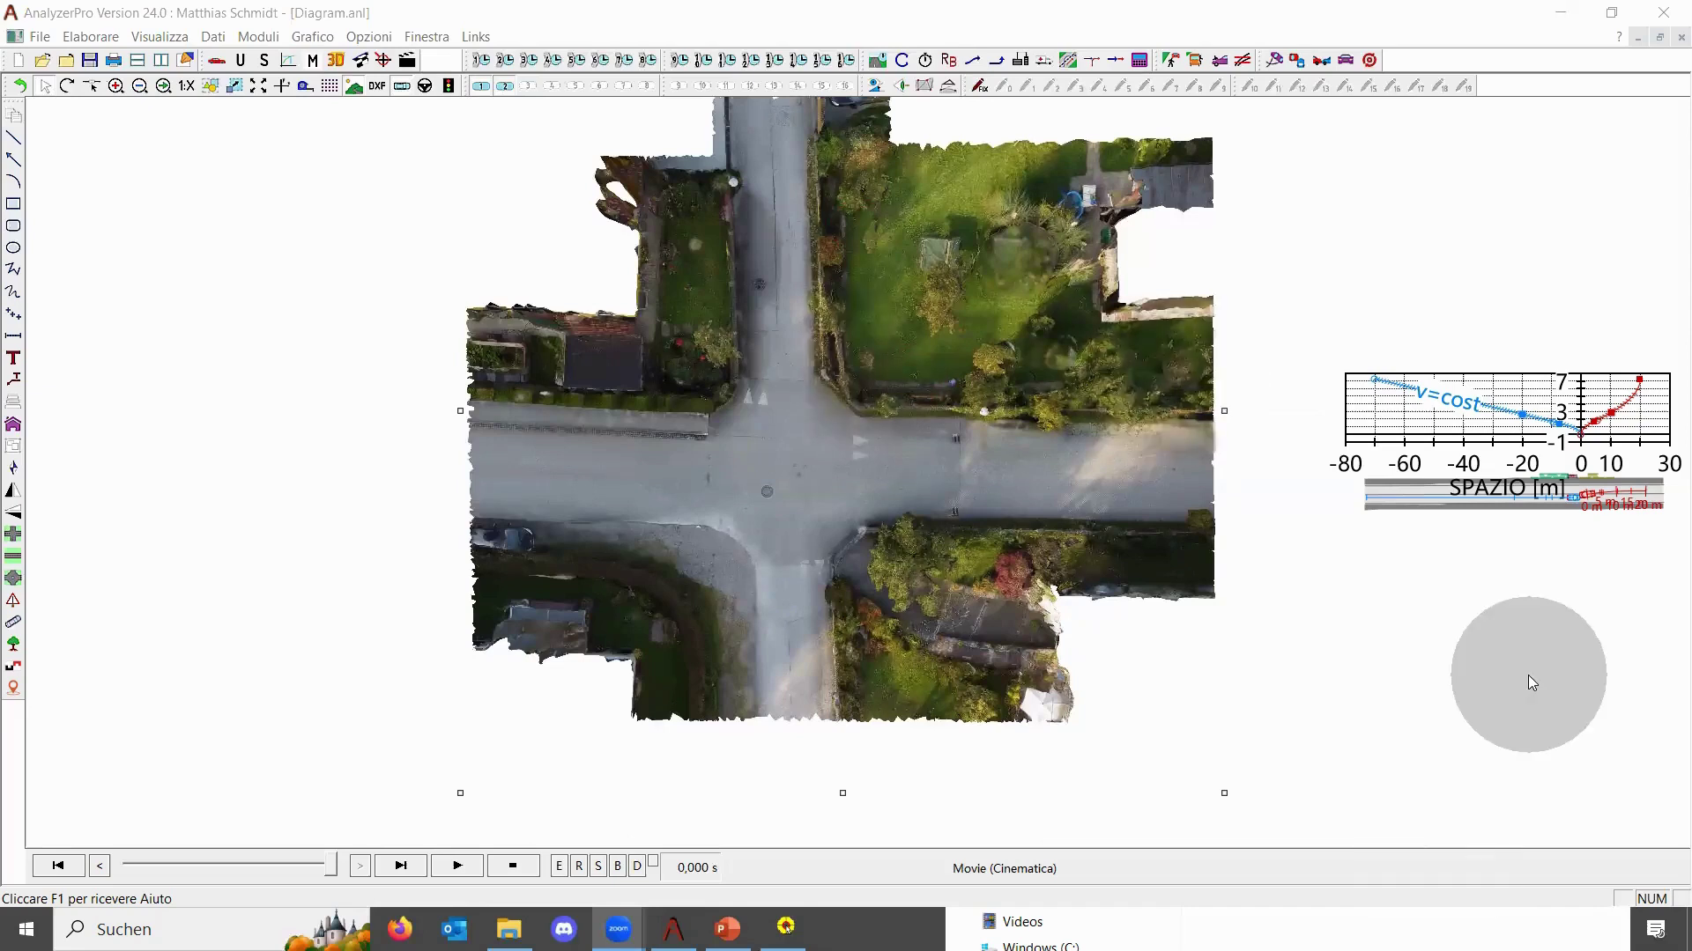
left_click(1170, 375)
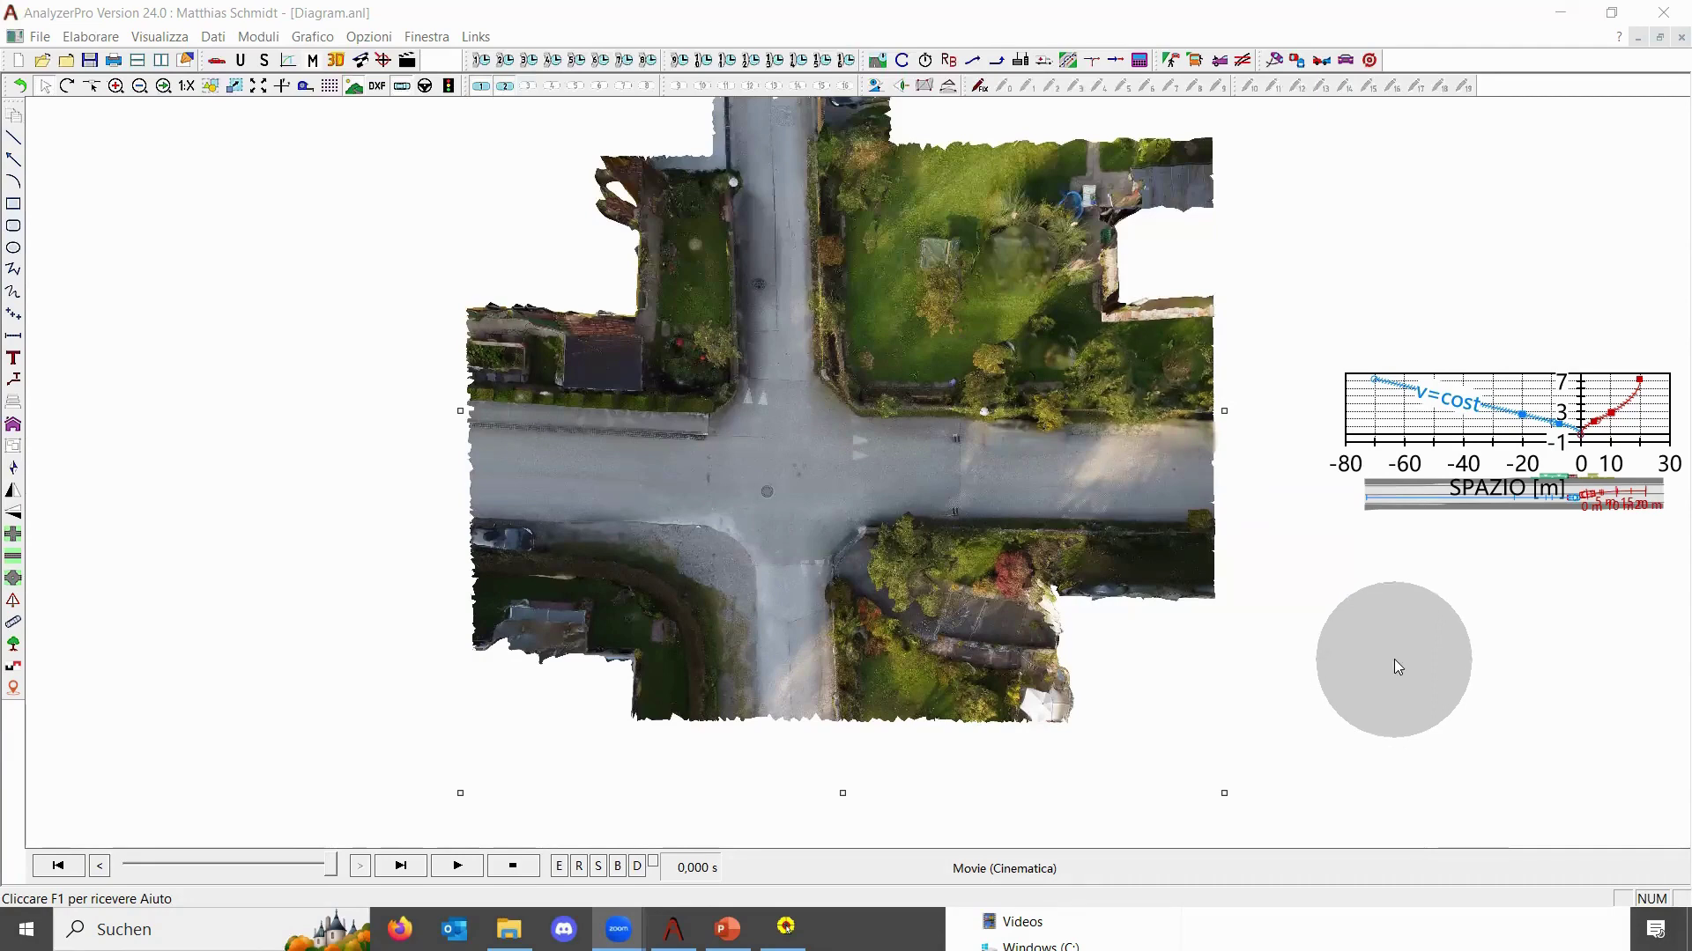
left_click(363, 239)
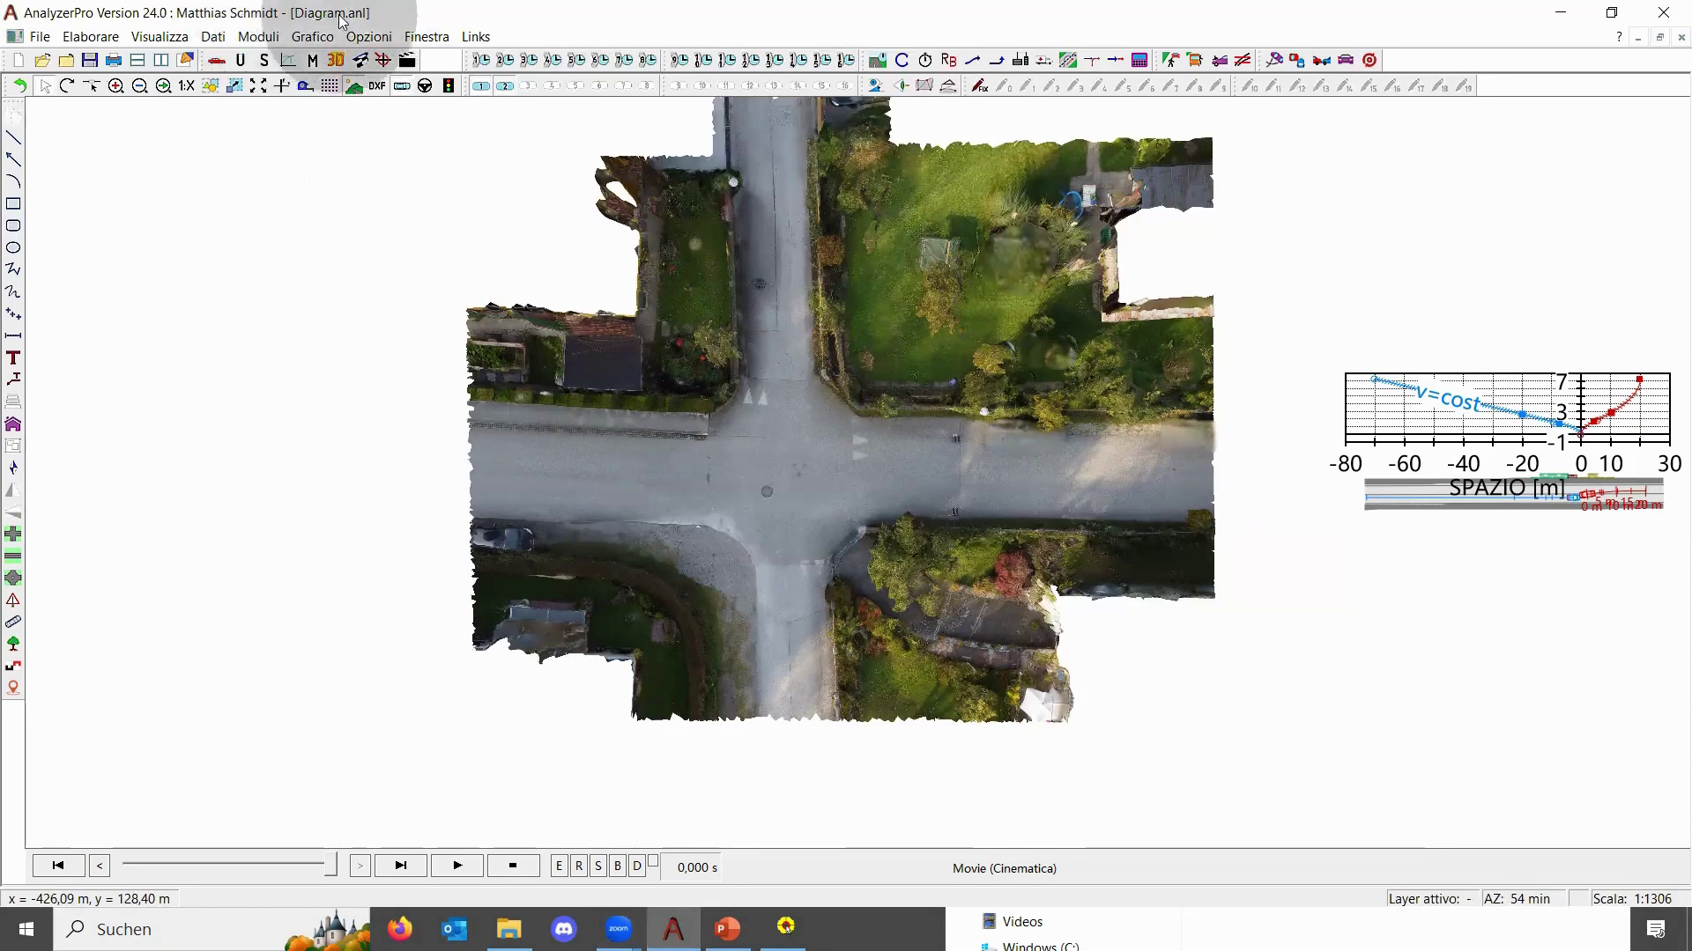
Close the Diagram.anl drawing and create a new empty one
left_click(313, 39)
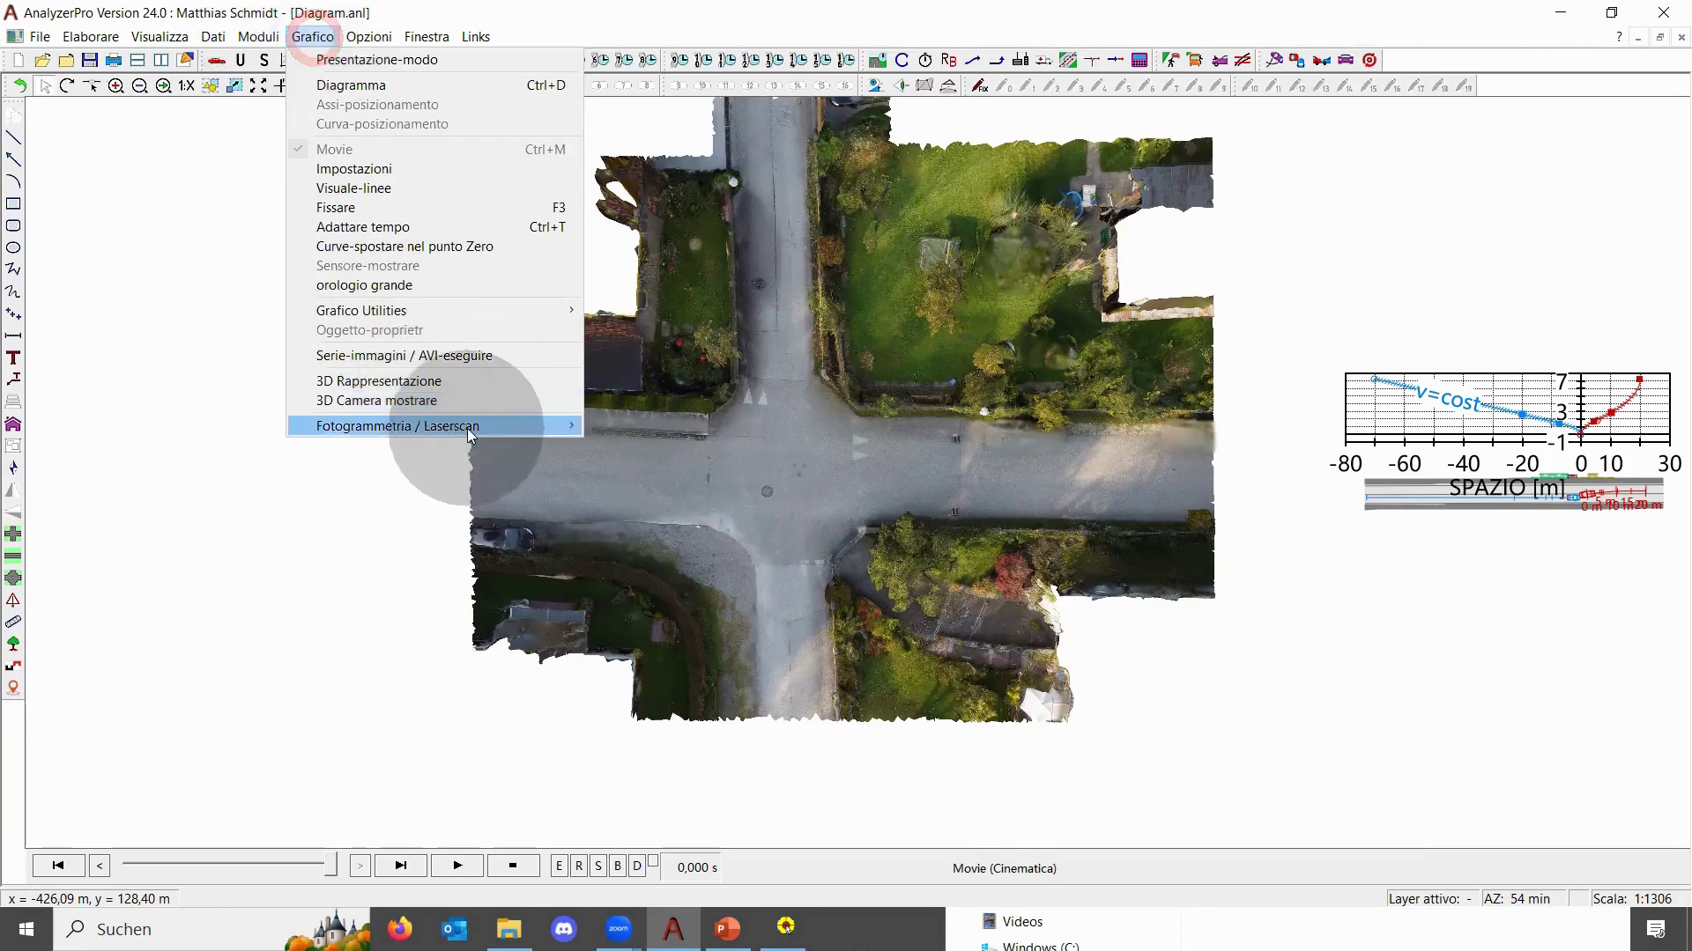
mouse_move(487, 428)
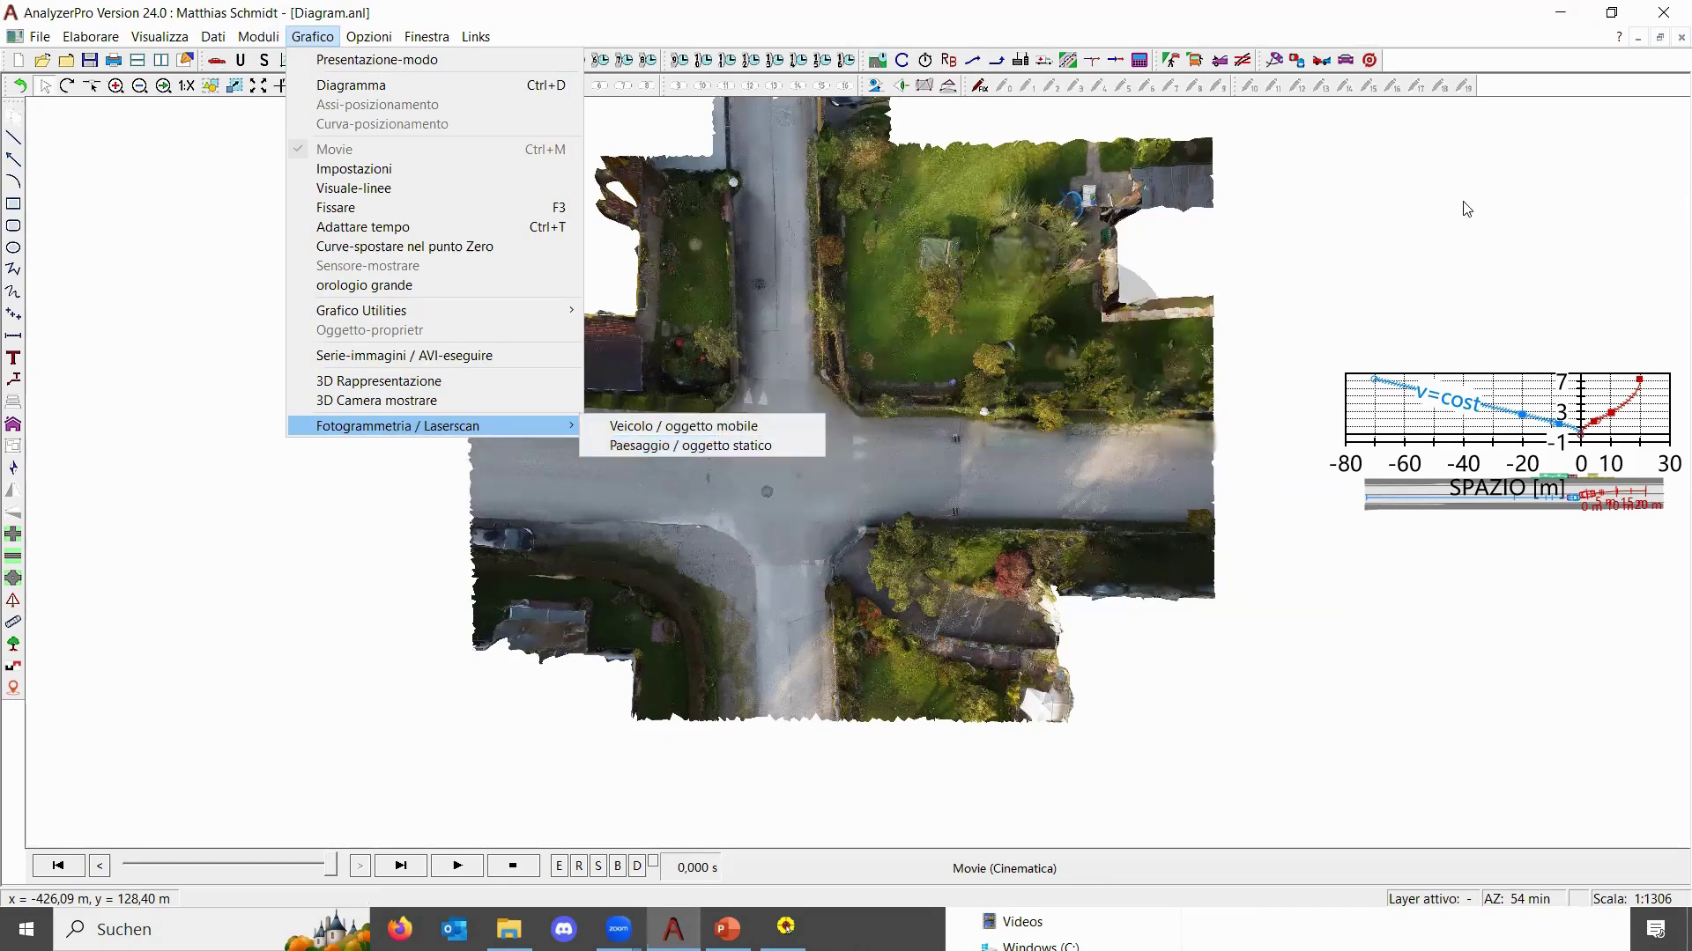
left_click(1680, 37)
left_click(868, 523)
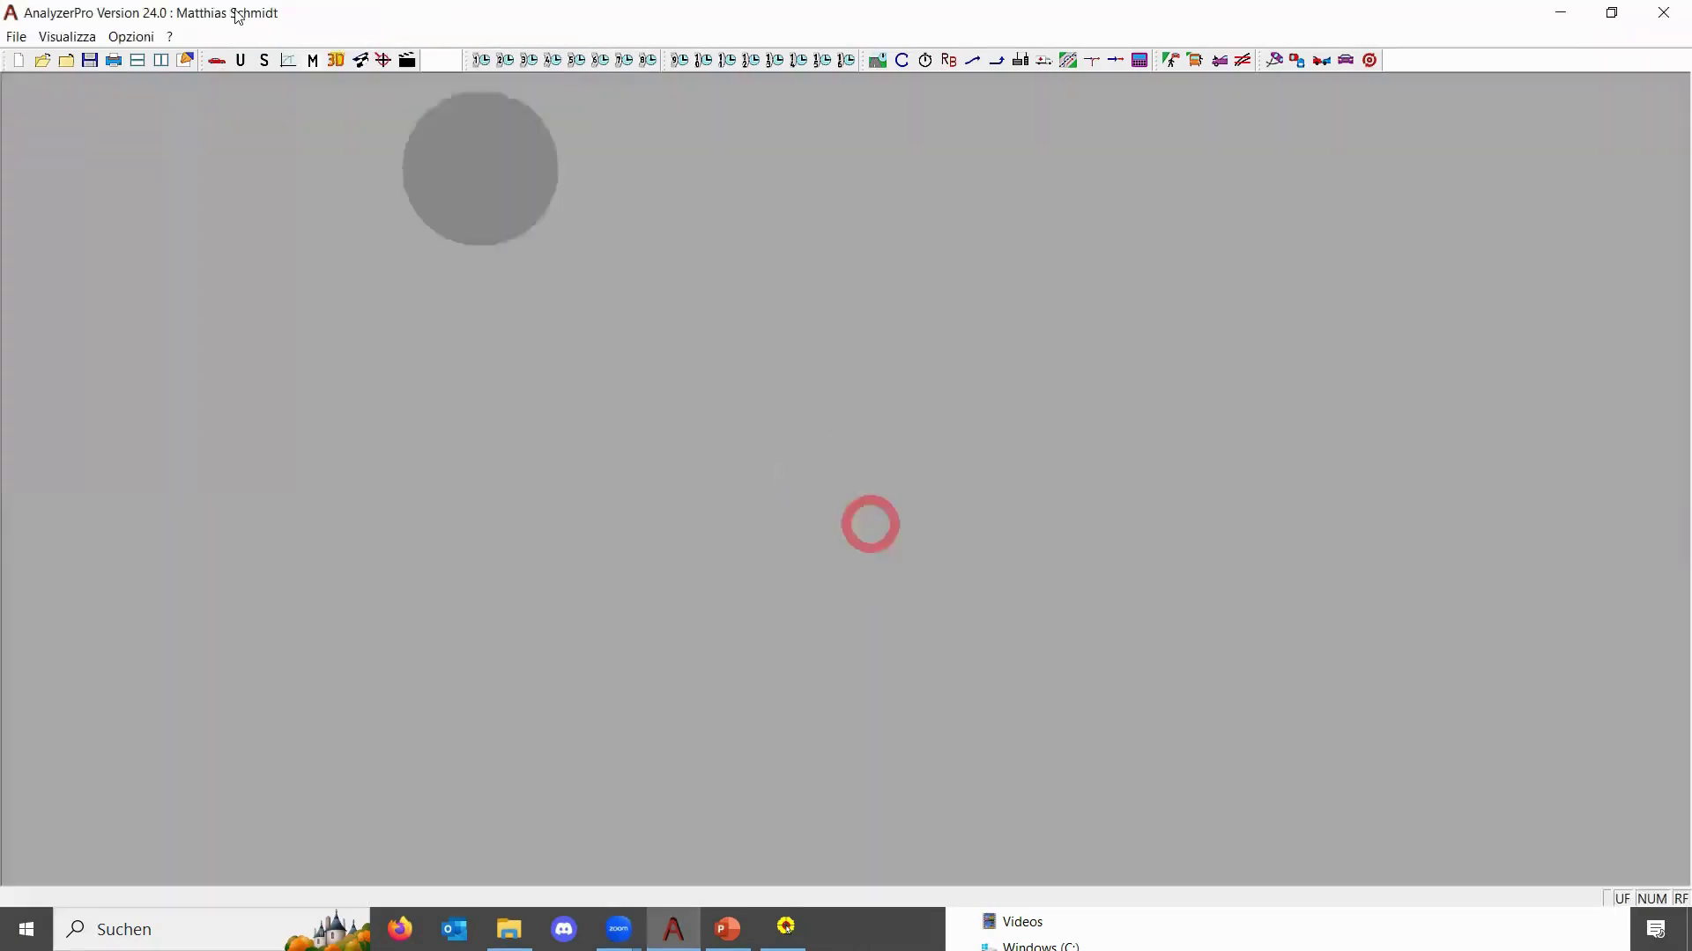
left_click(12, 54)
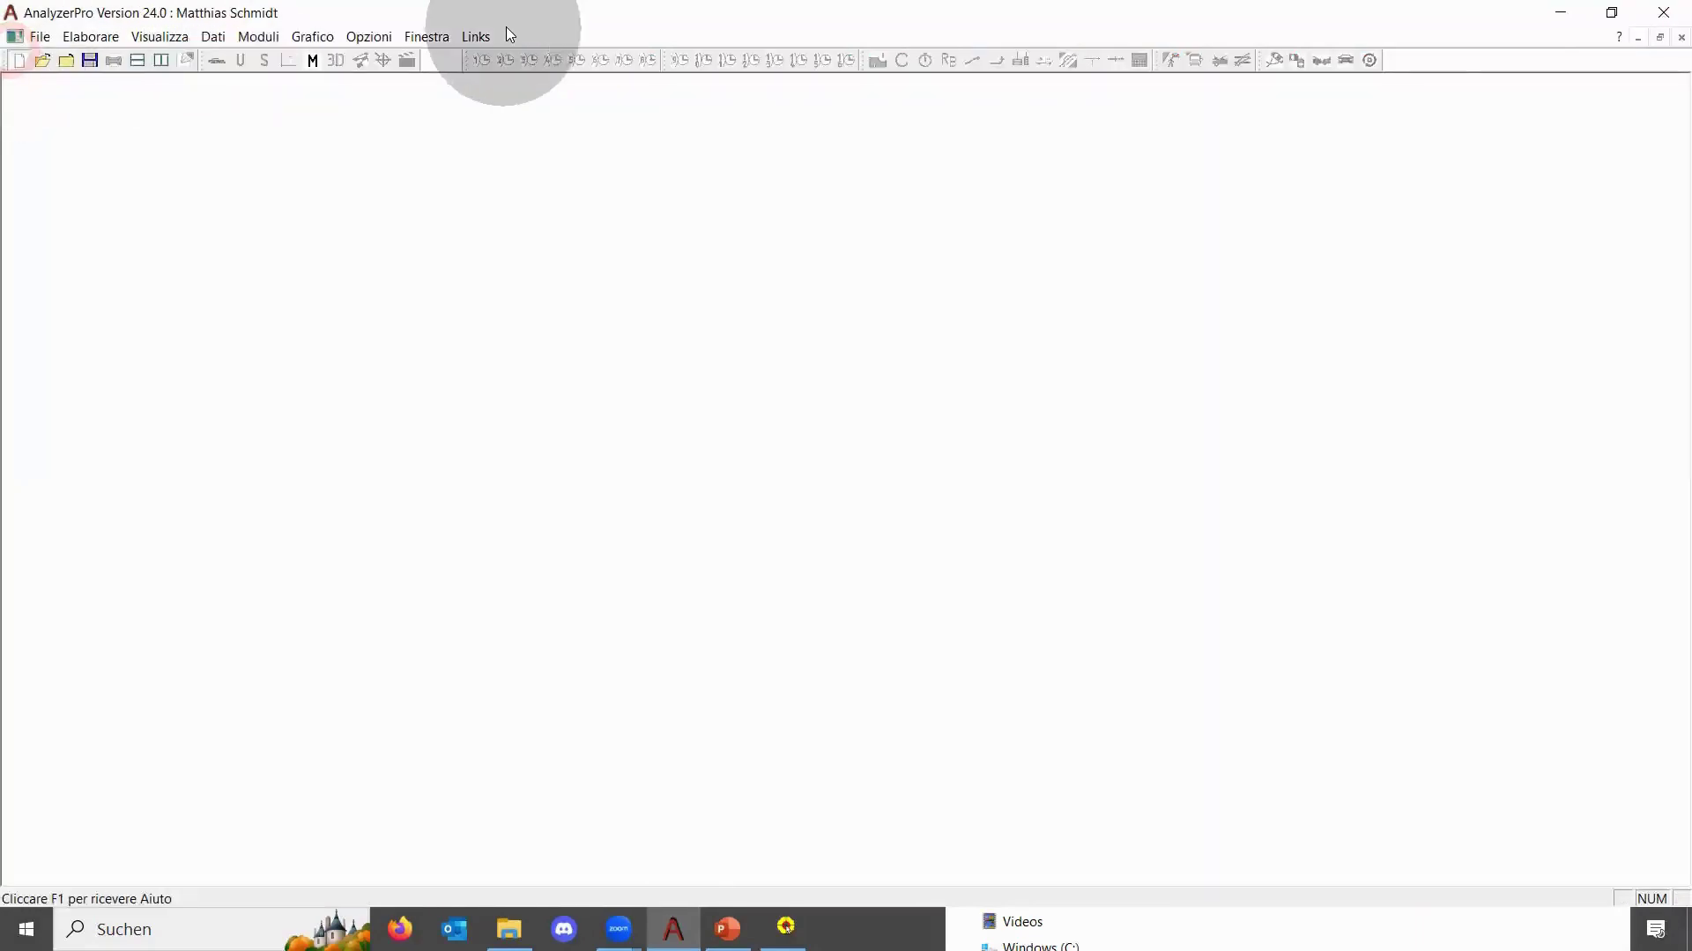
Start the photogrammetry / laser scan import for a landscape or static object and load the scan file Cobalt_4_POST.e57
left_click(368, 37)
mouse_move(326, 39)
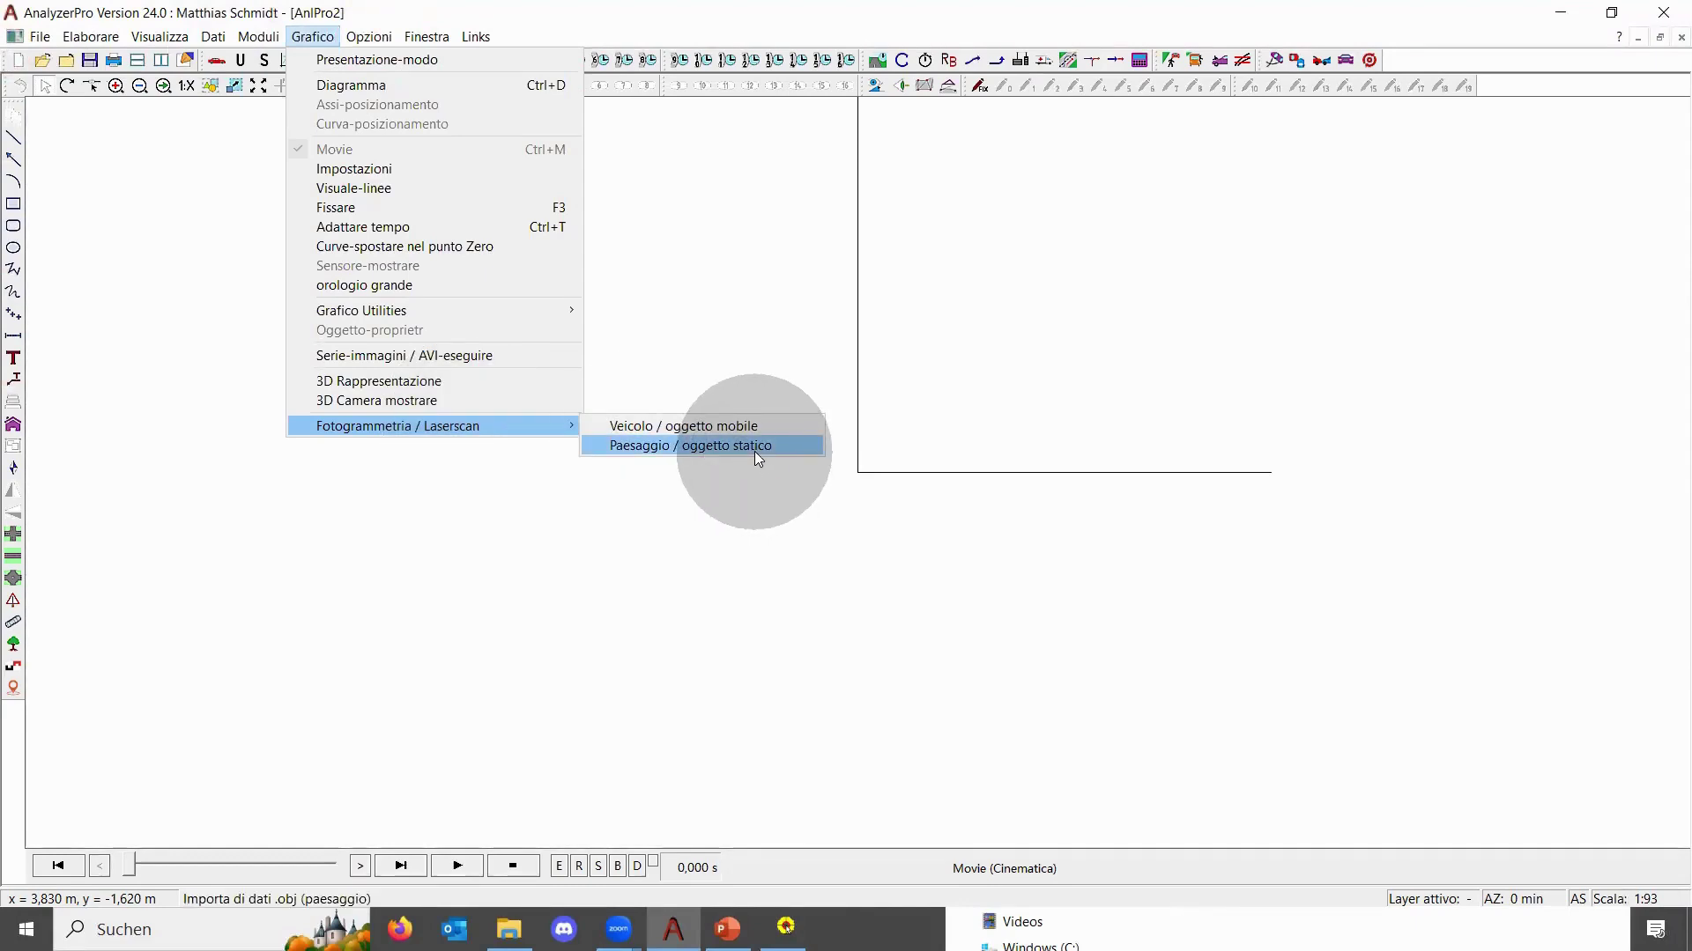
left_click(758, 445)
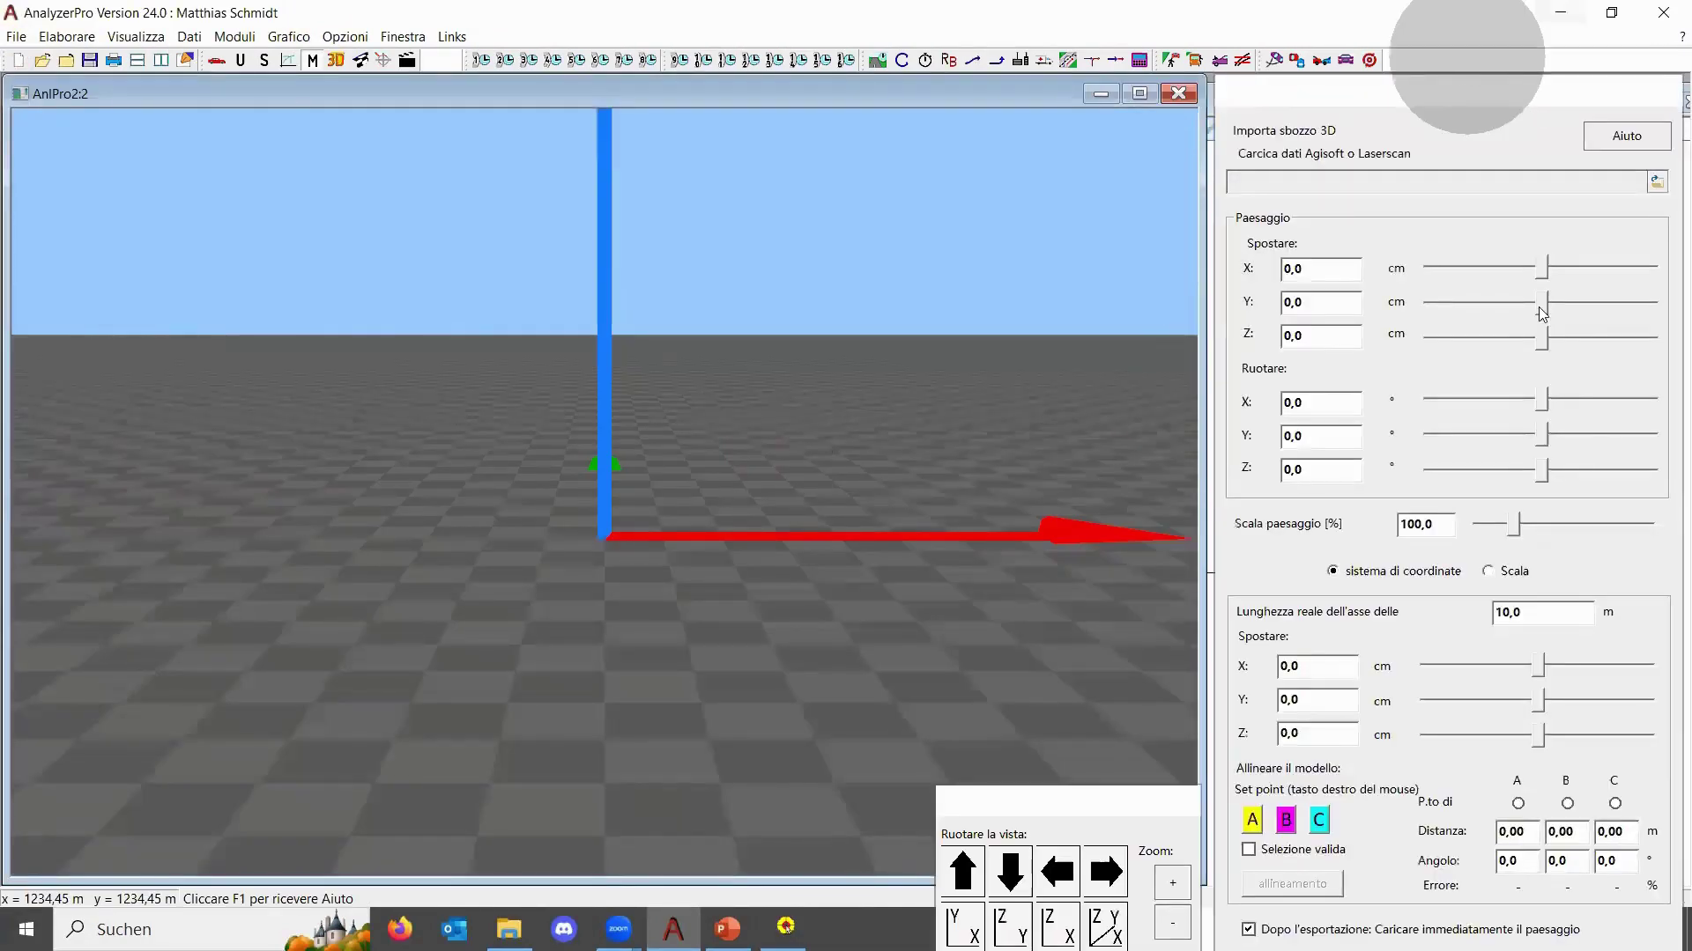
left_click(1657, 181)
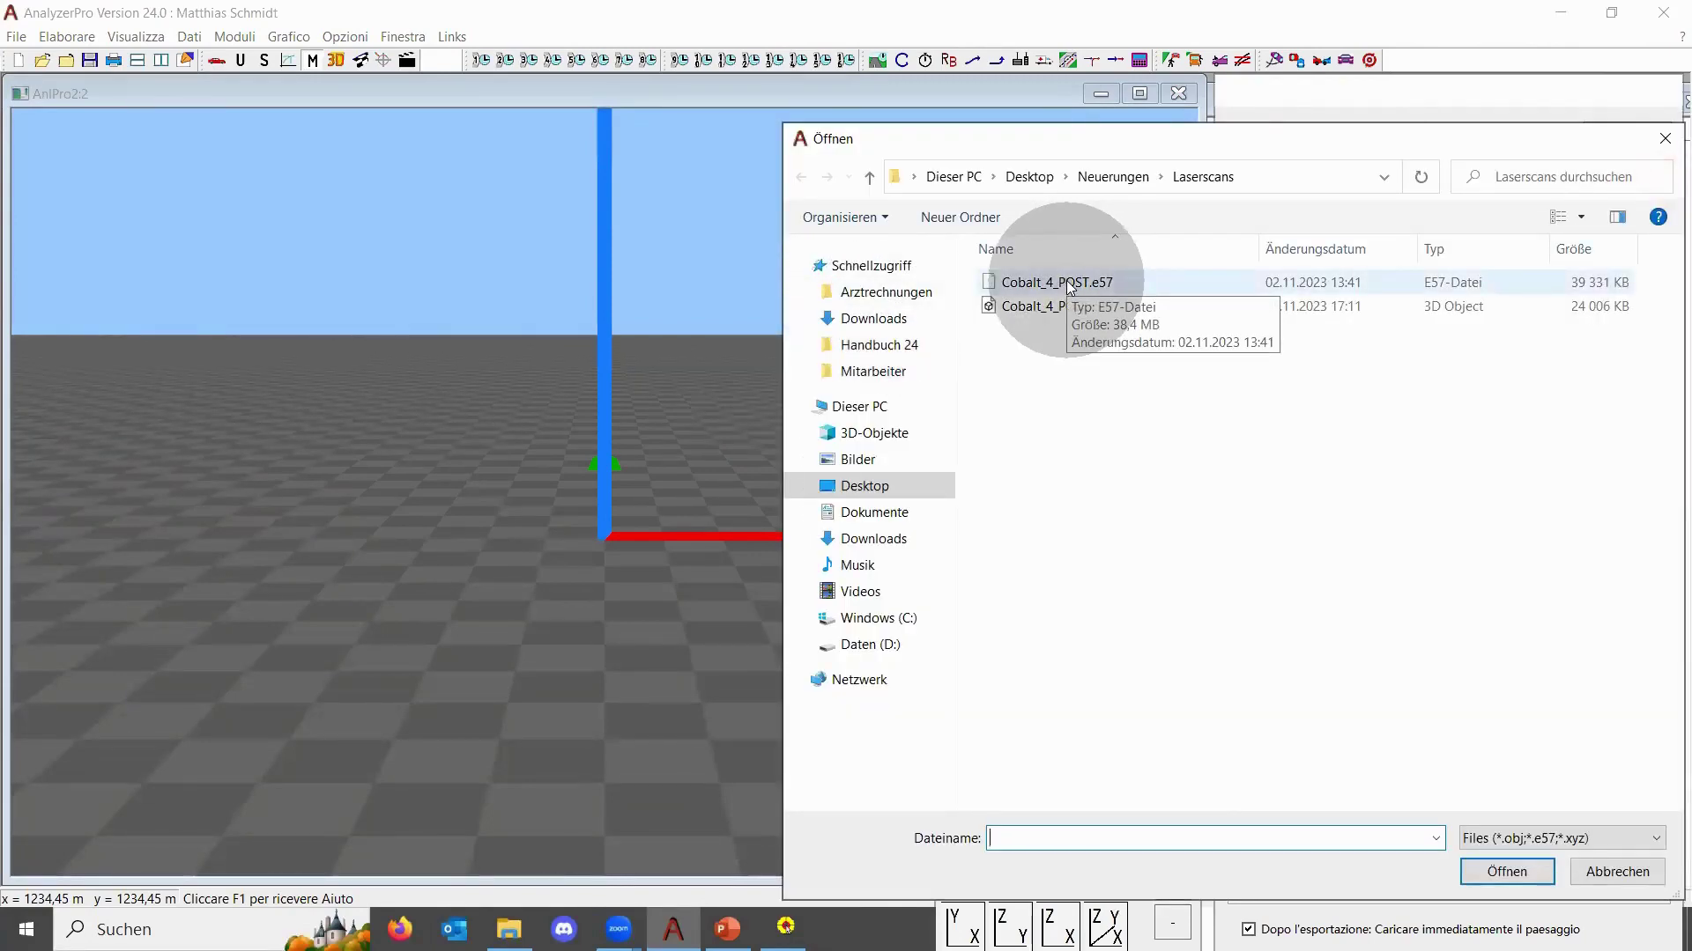
double_click(1066, 280)
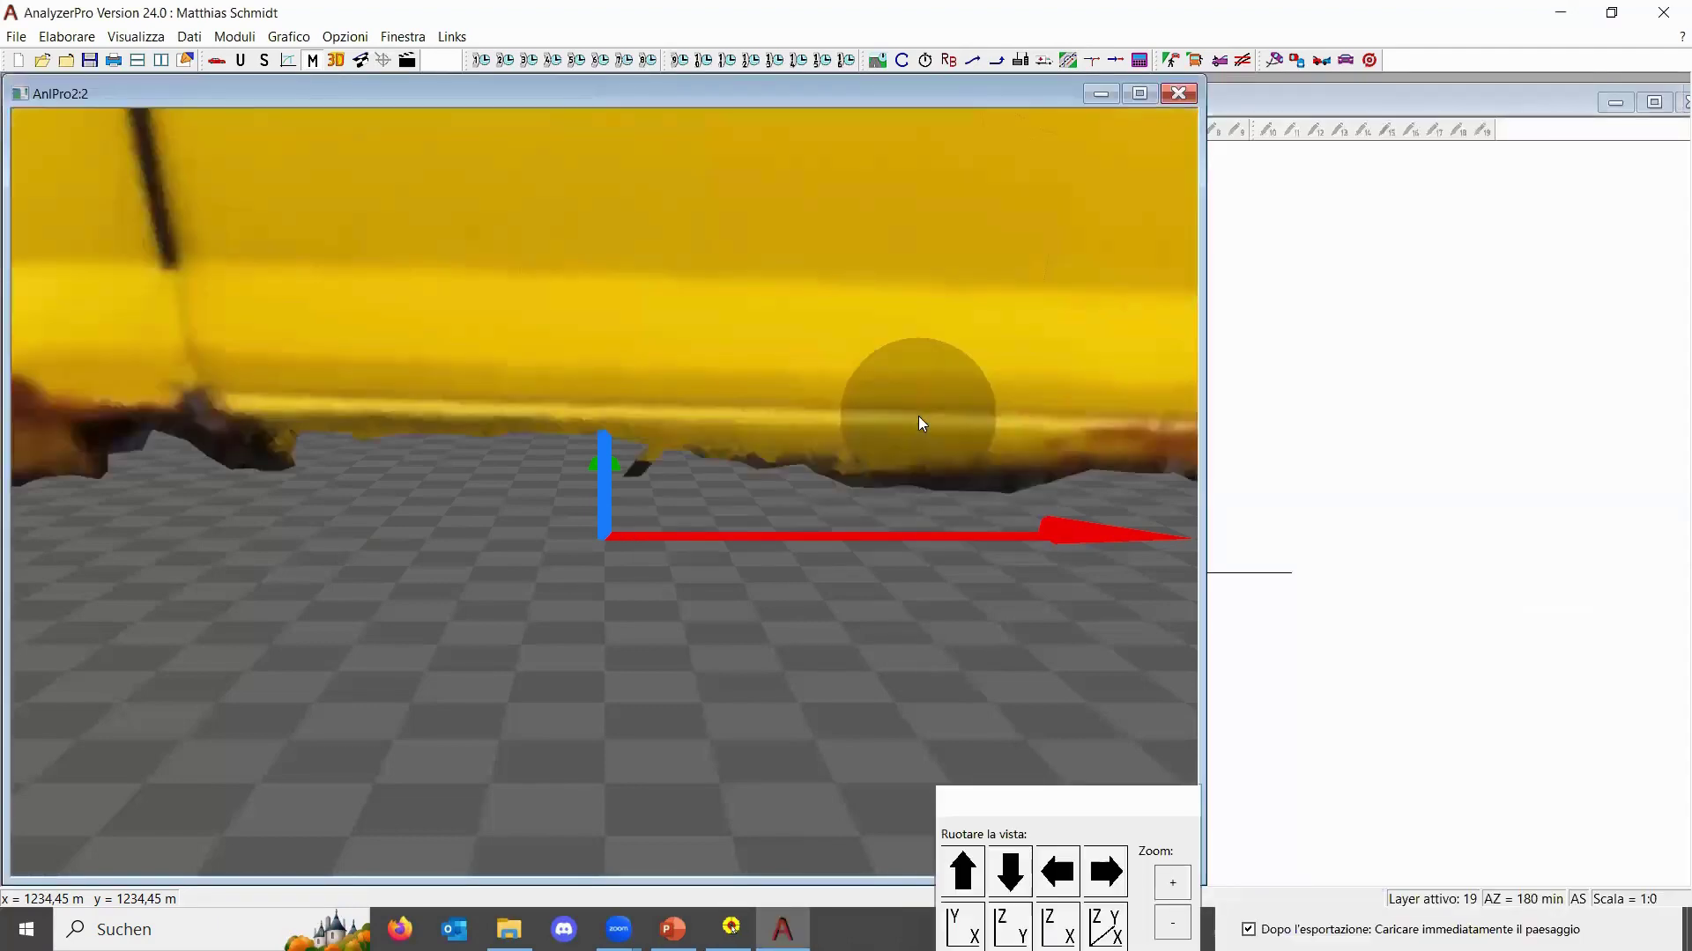
Scale the imported yellow car scan to 18 %
left_click_drag(770, 433, 771, 437)
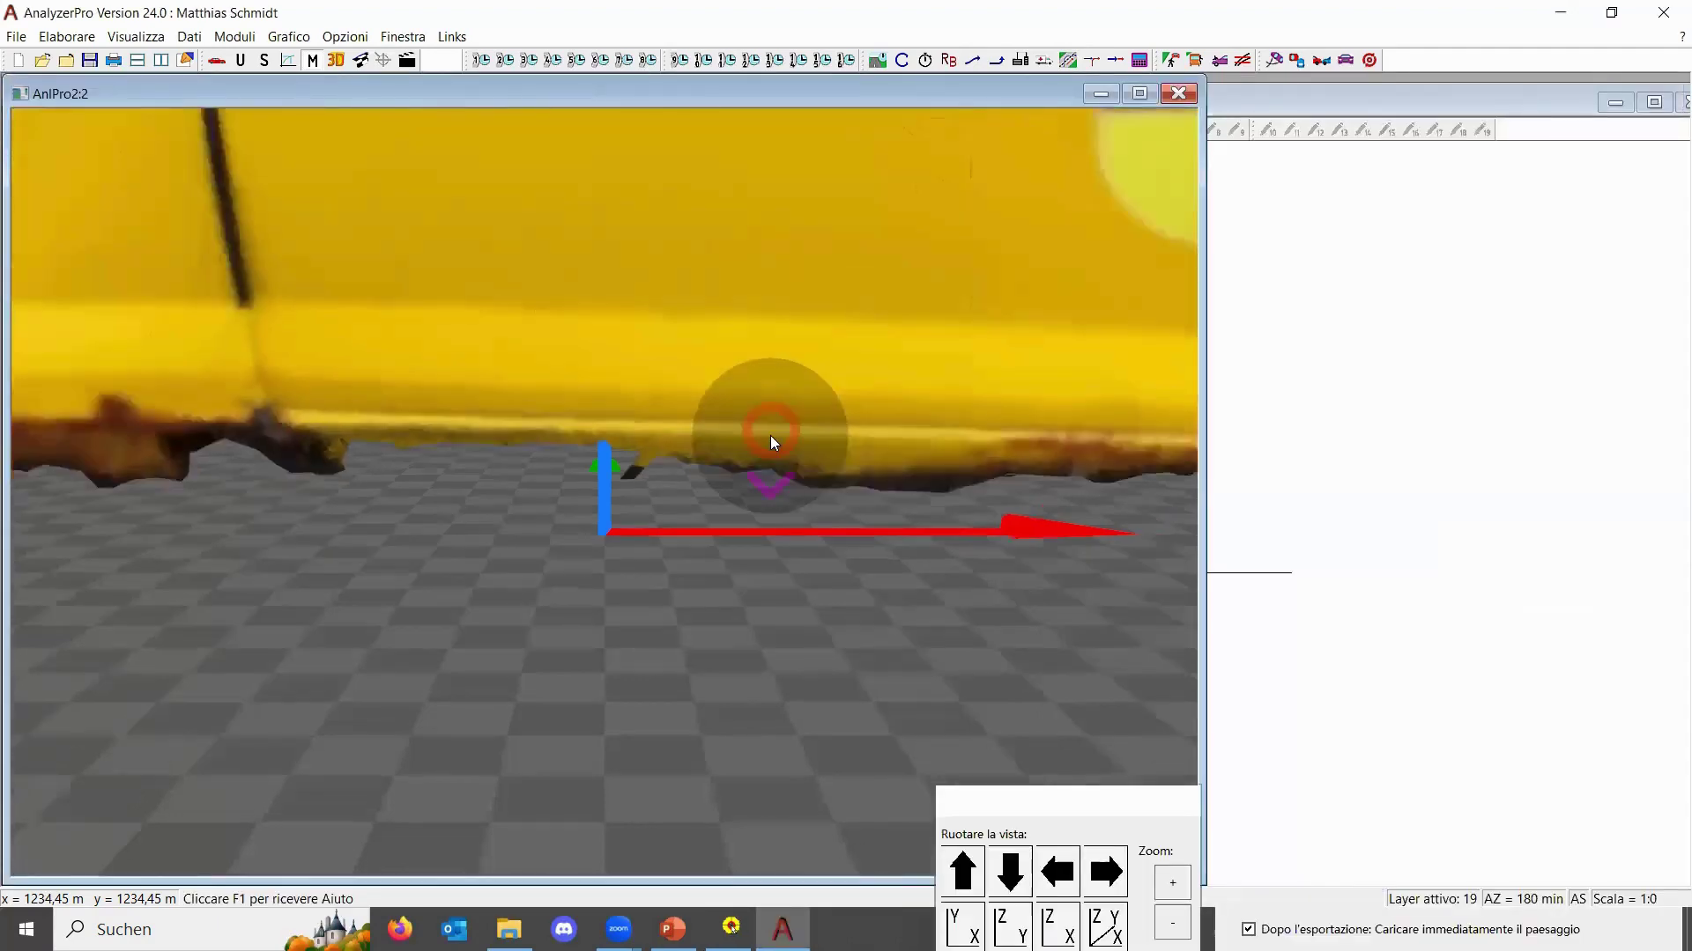
scroll(770, 435, "down", 5)
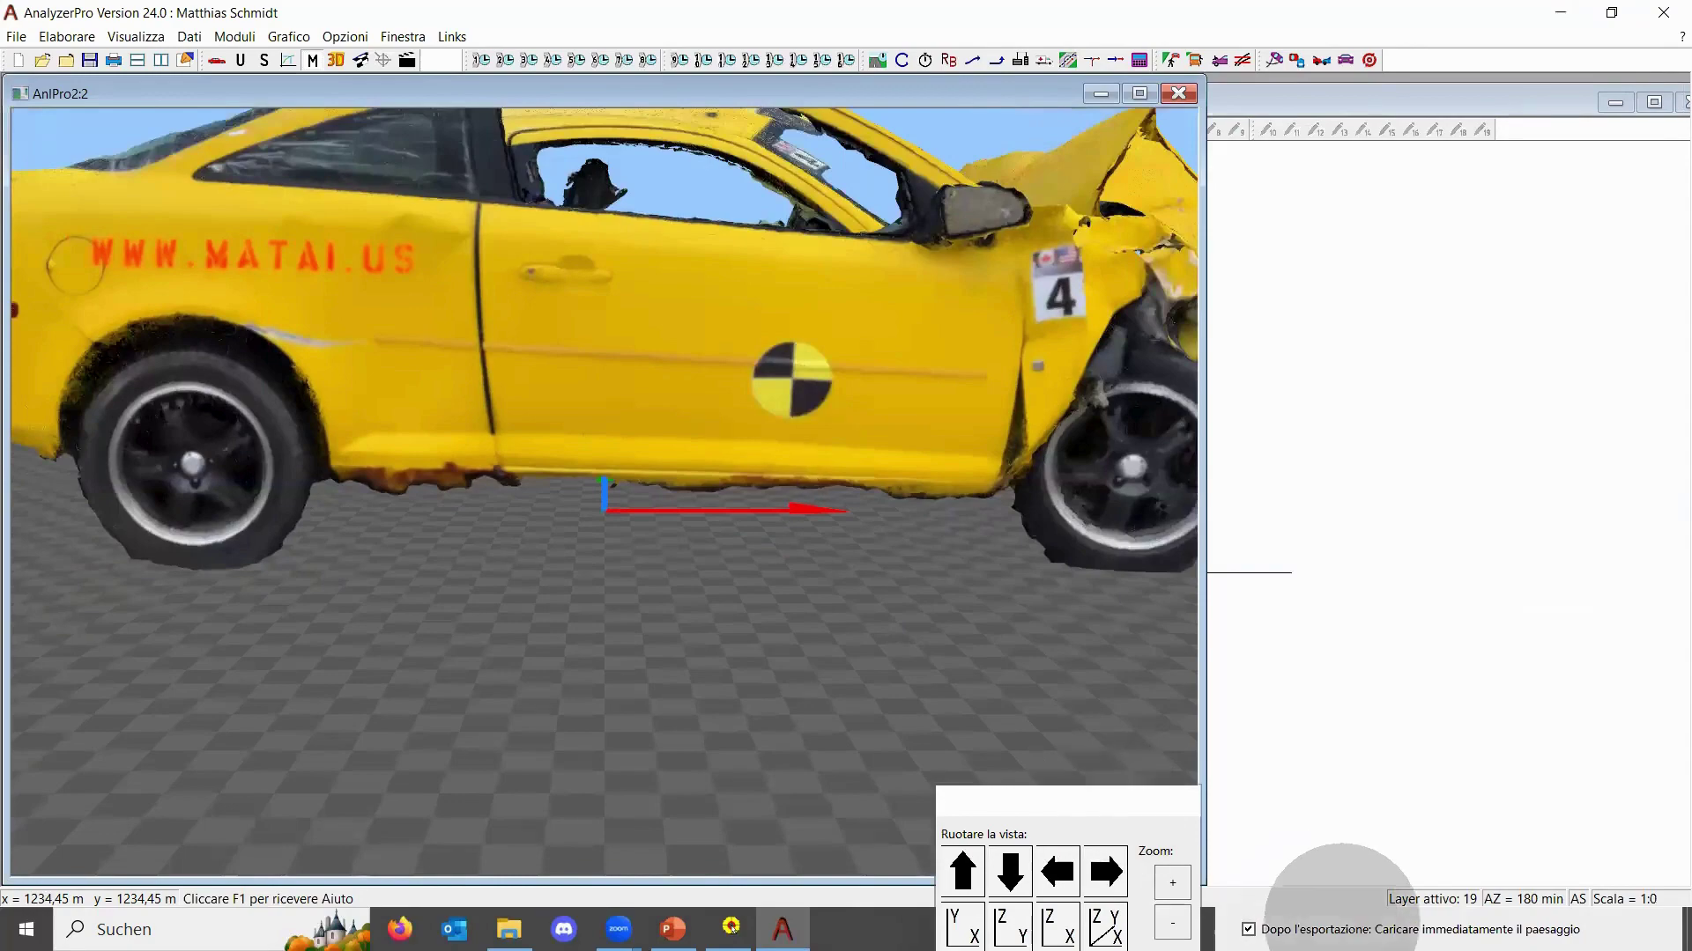
left_click(1344, 917)
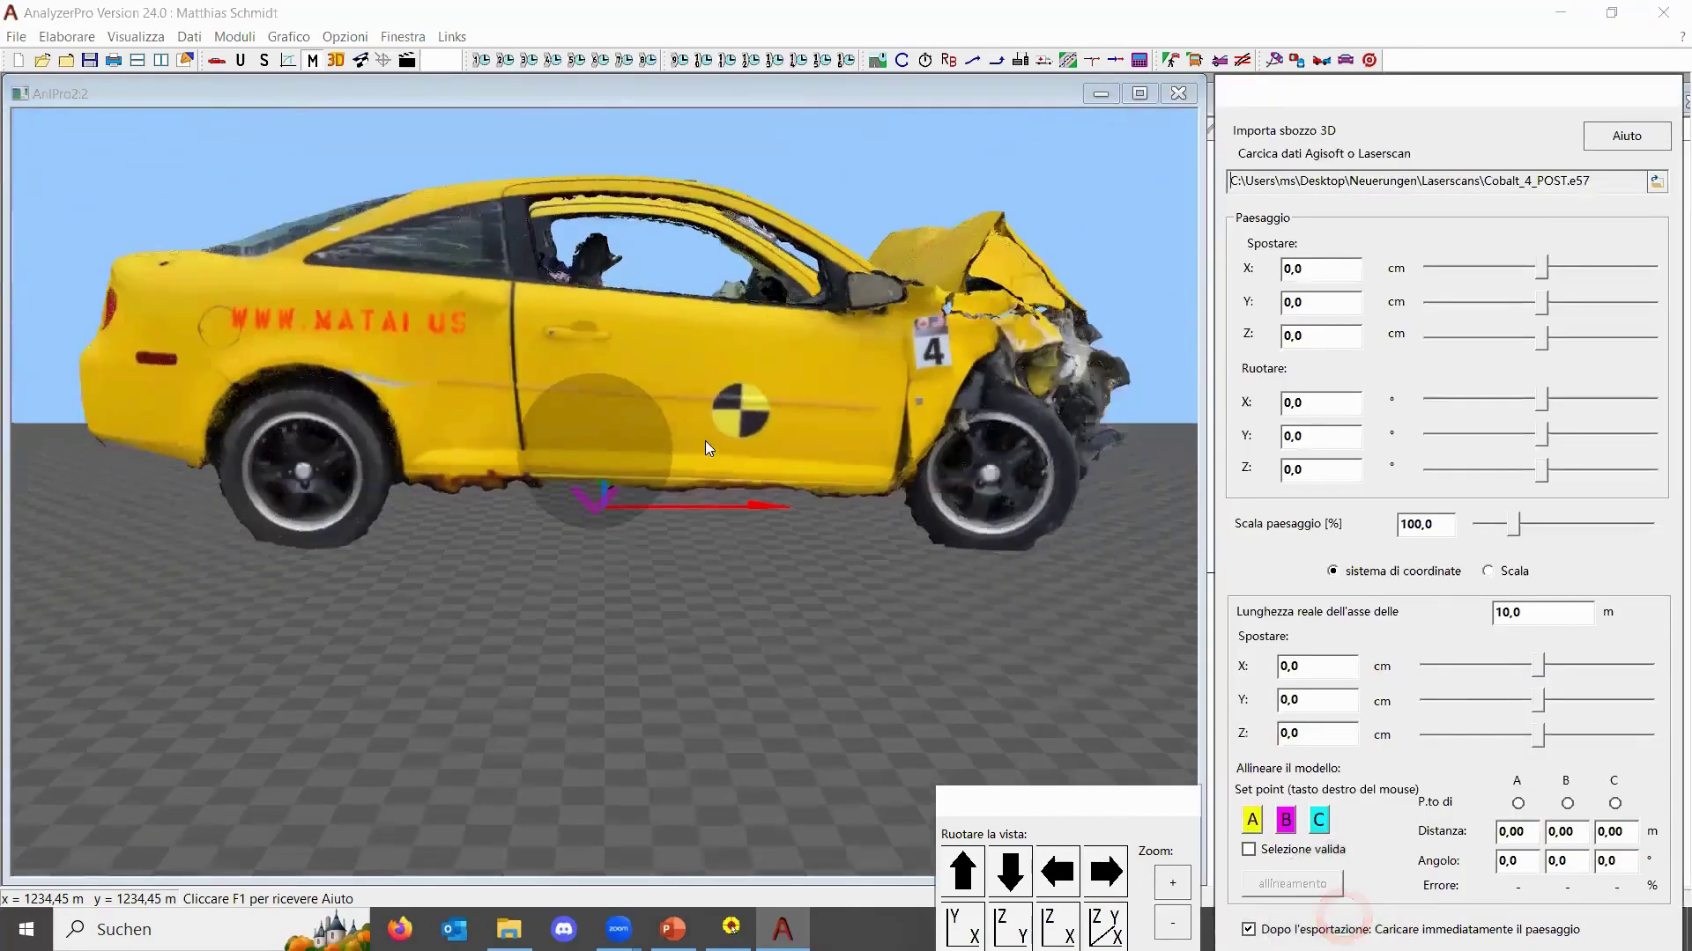
left_click_drag(705, 448, 269, 613)
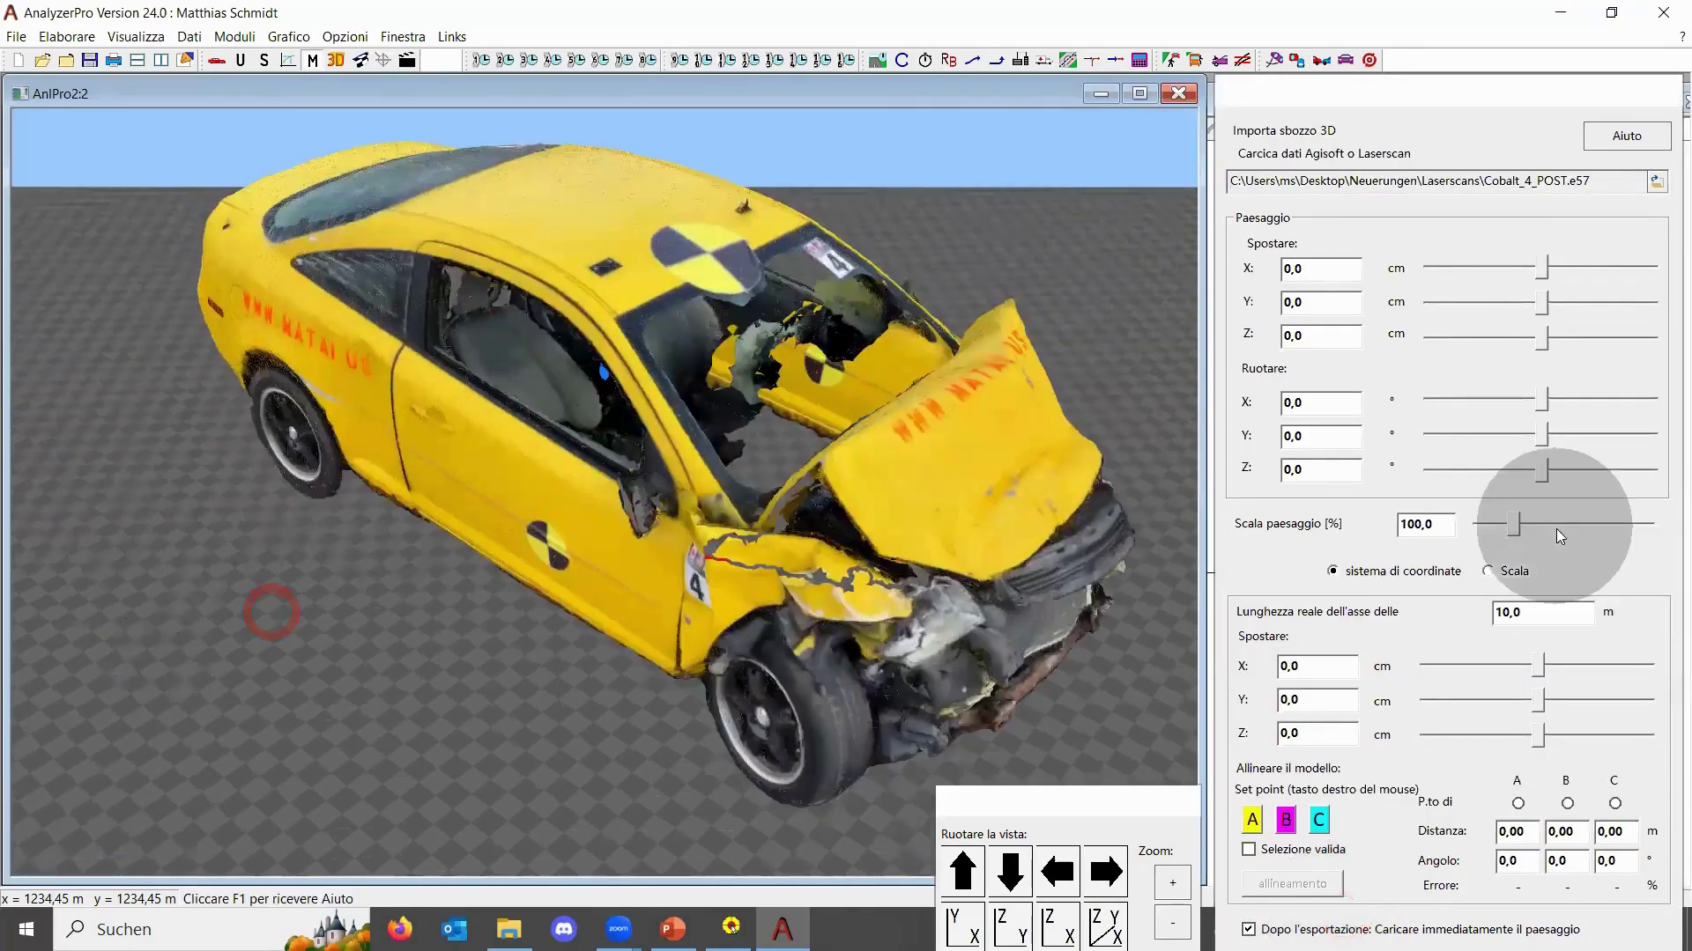
left_click_drag(1512, 526, 1487, 540)
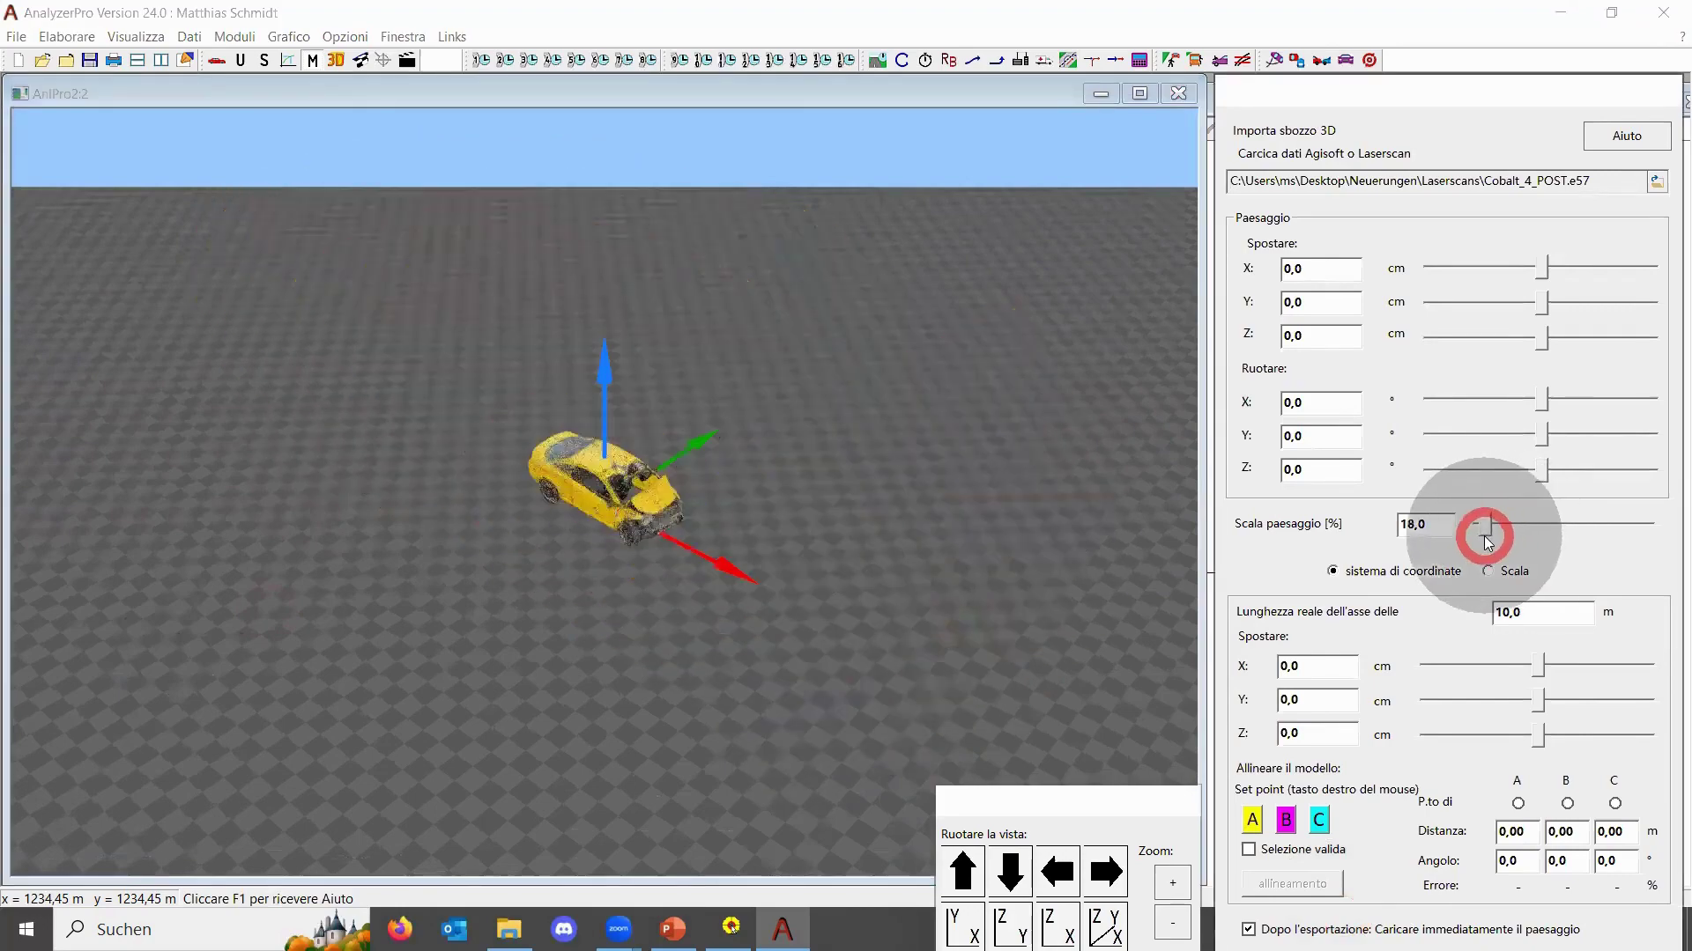
Export the scaled car scan to the Laserscans folder under the file name au, in .murlpkg format
scroll(430, 476, "up", 5)
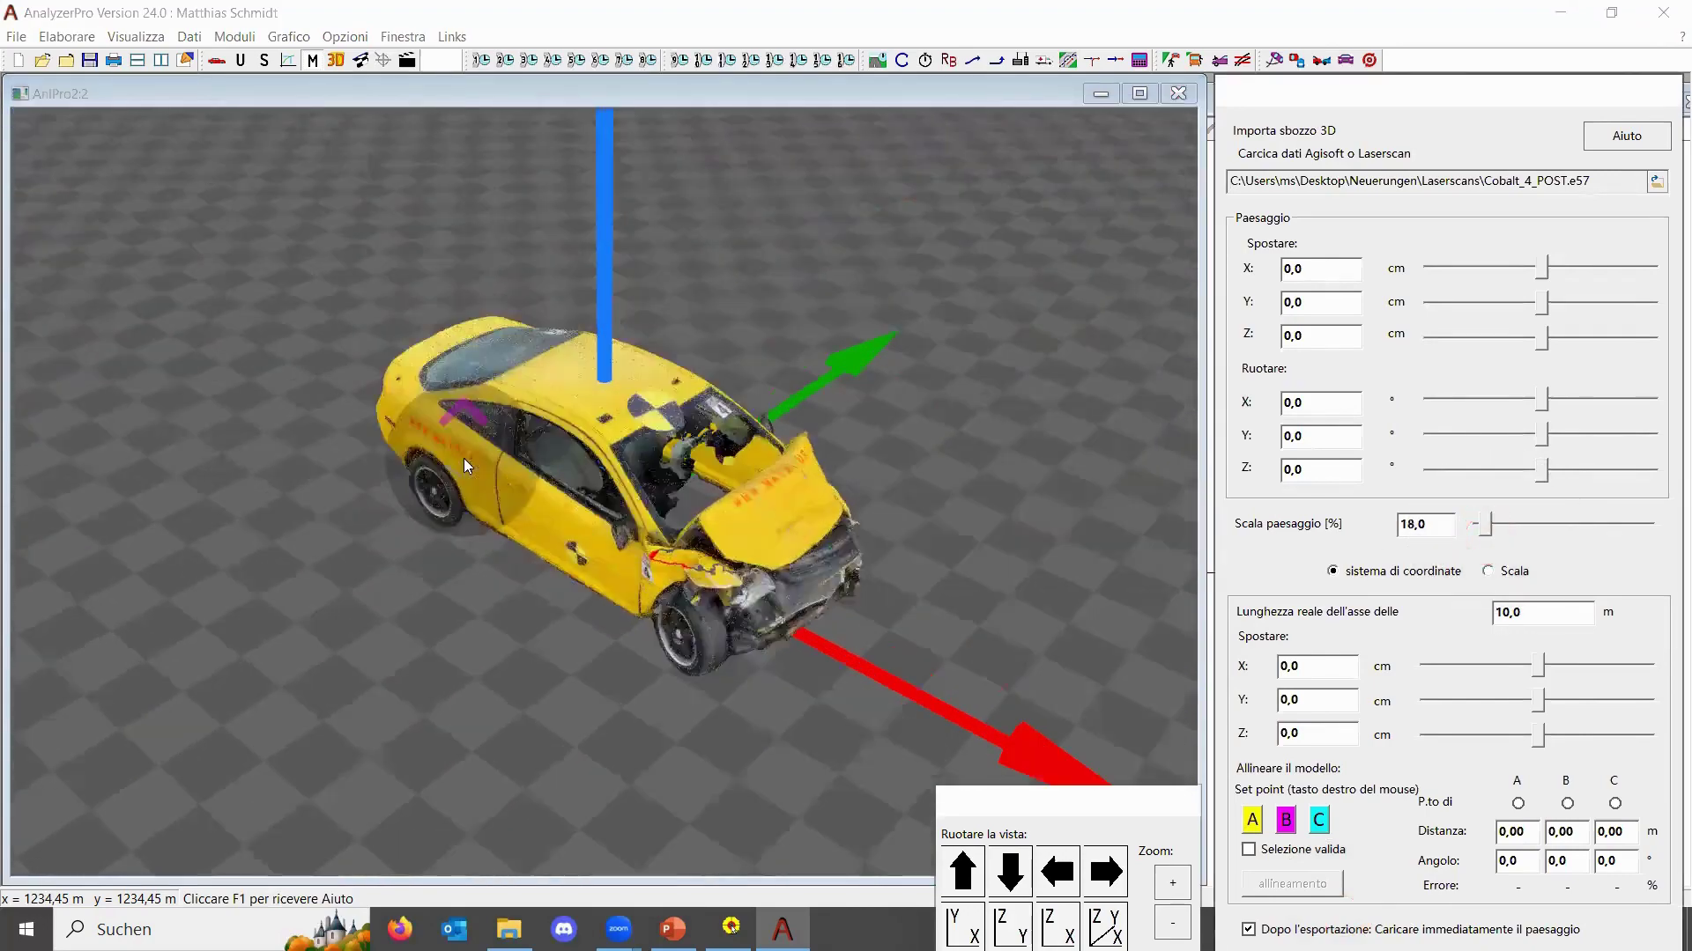
scroll(467, 460, "up", 1)
left_click_drag(472, 463, 456, 414)
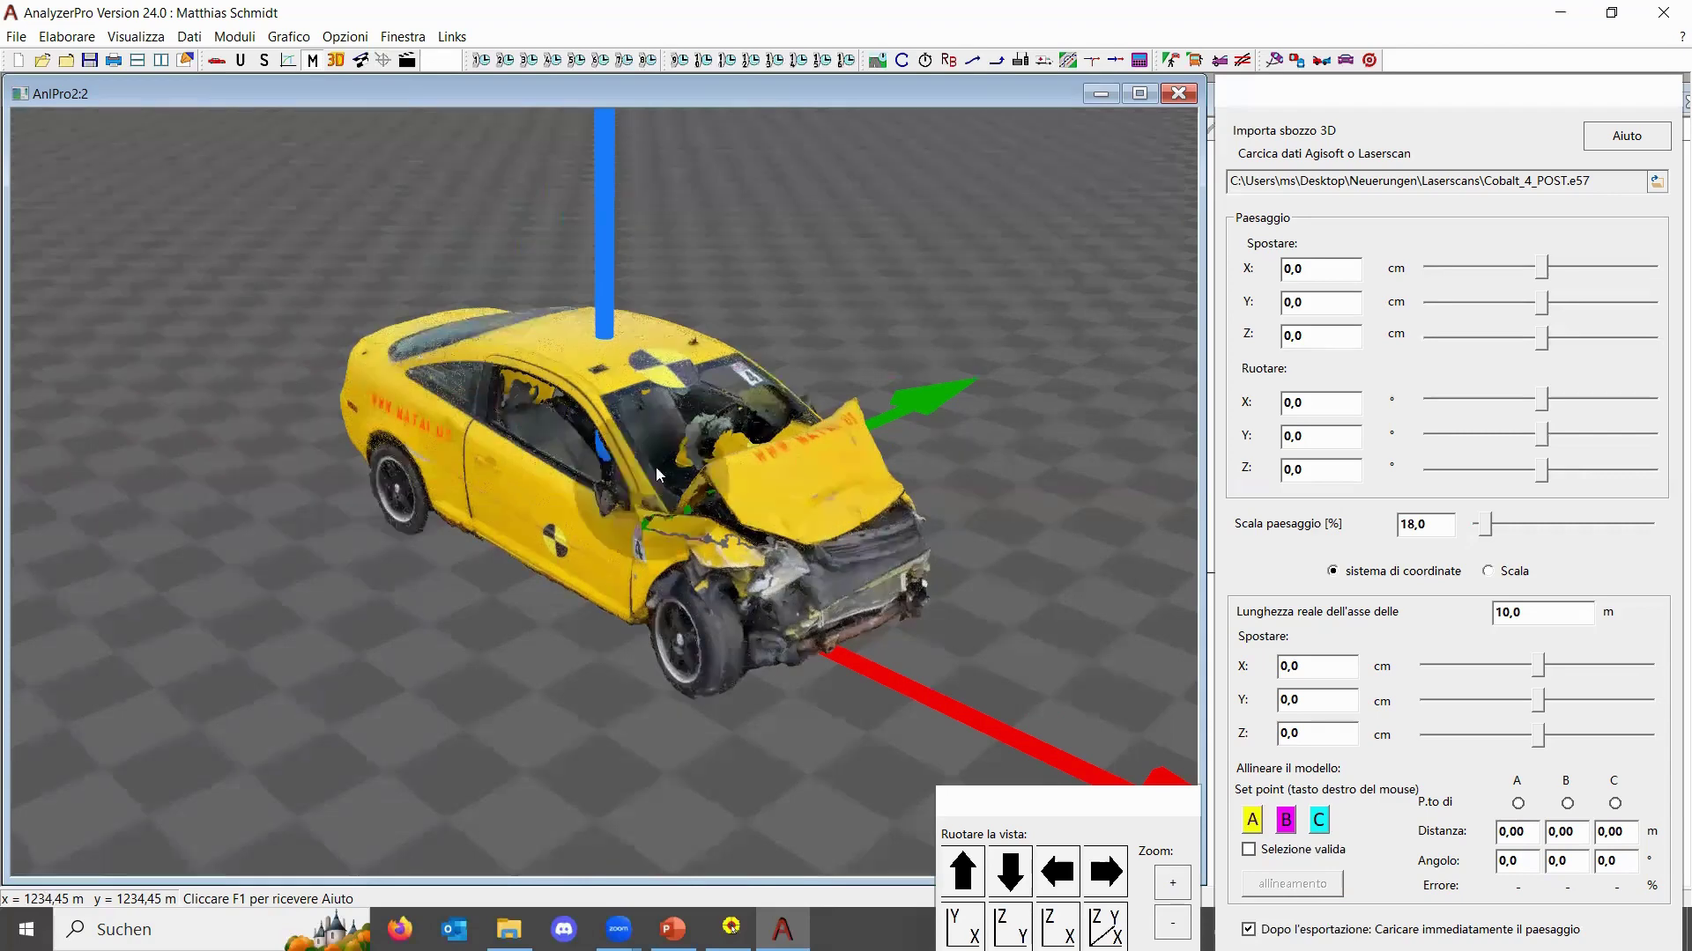
left_click_drag(722, 396, 1235, 437)
left_click_drag(1108, 440, 377, 341)
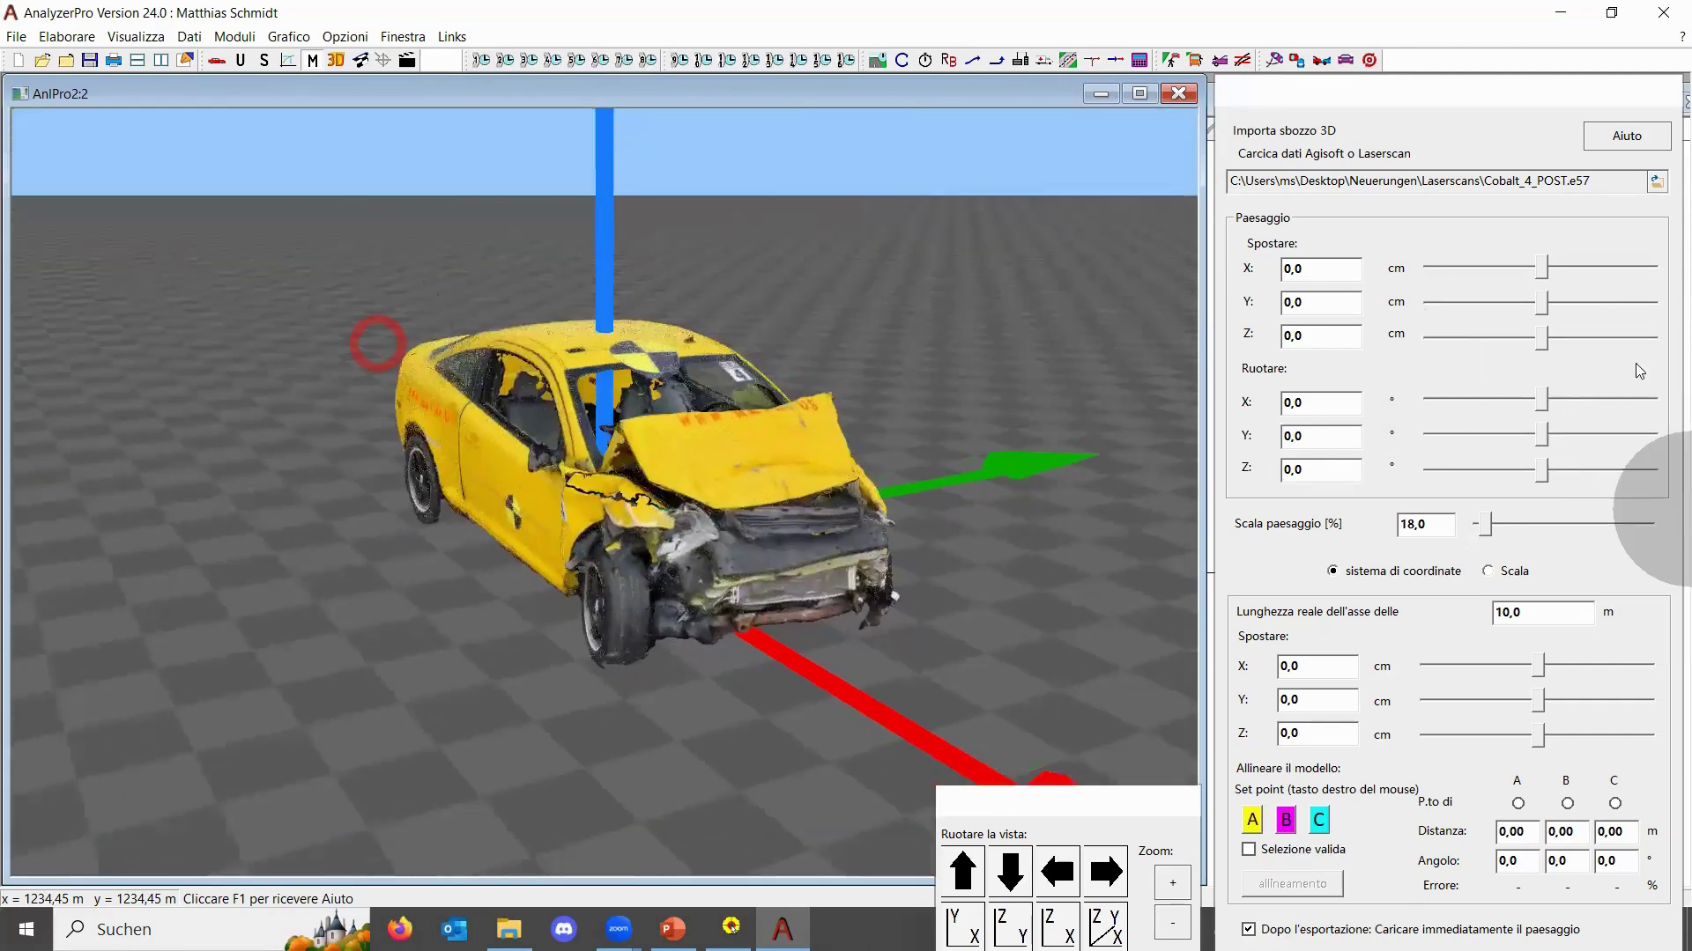
left_click_drag(1449, 97, 1456, 24)
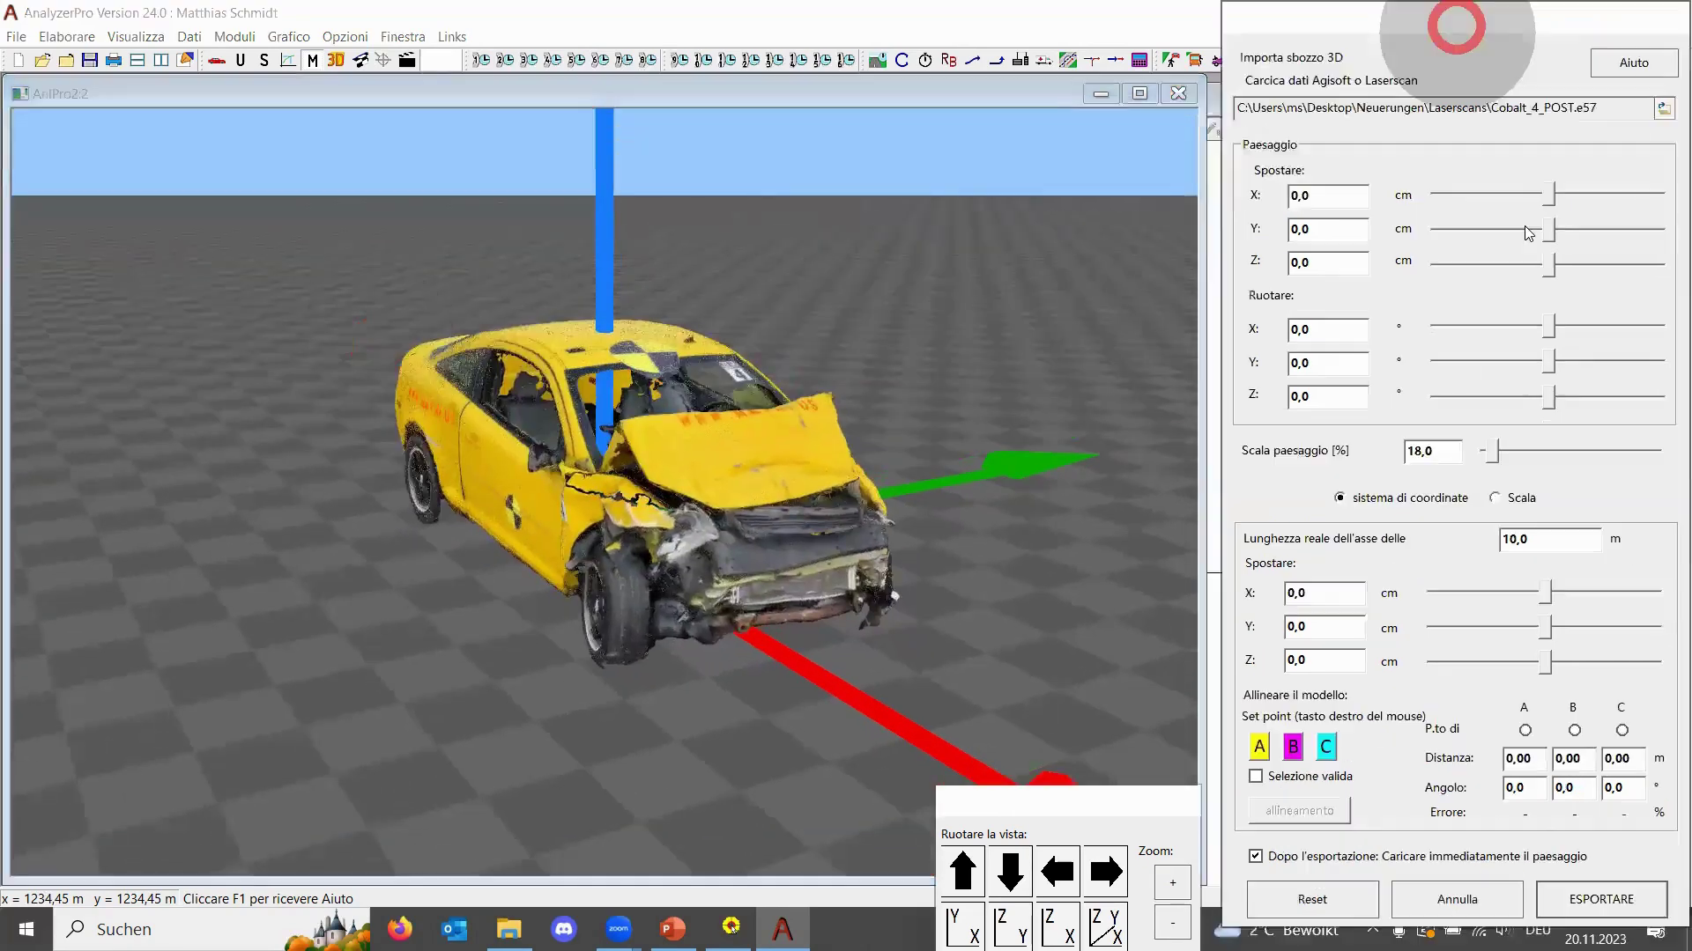
left_click(1586, 894)
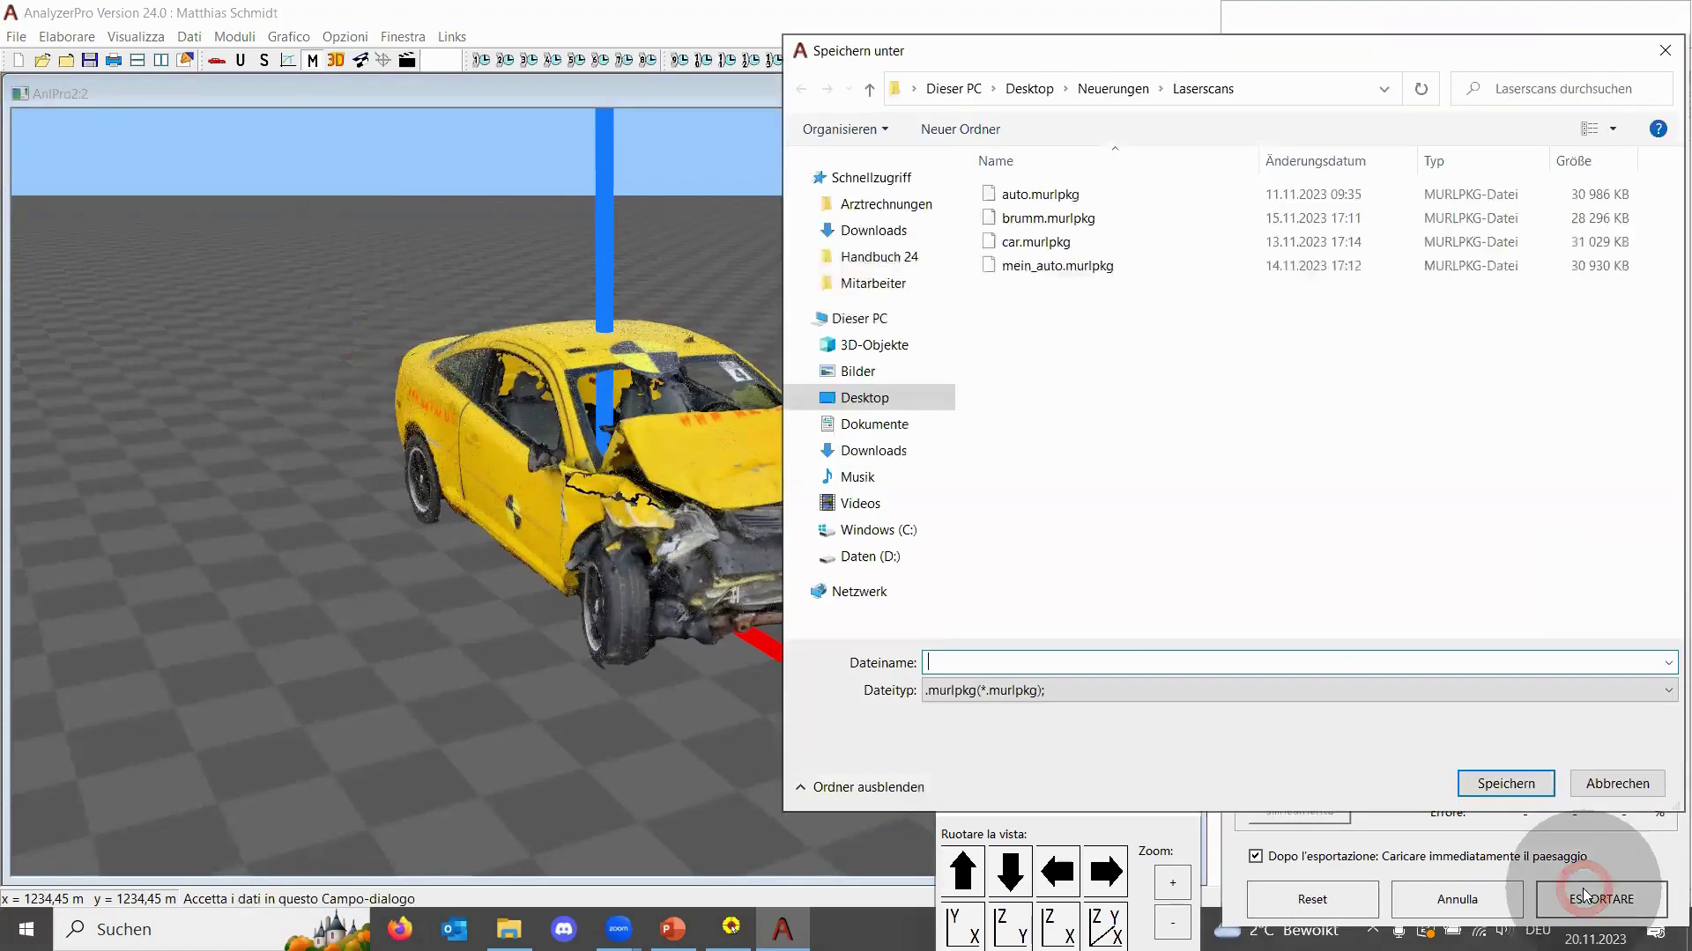
left_click(1061, 656)
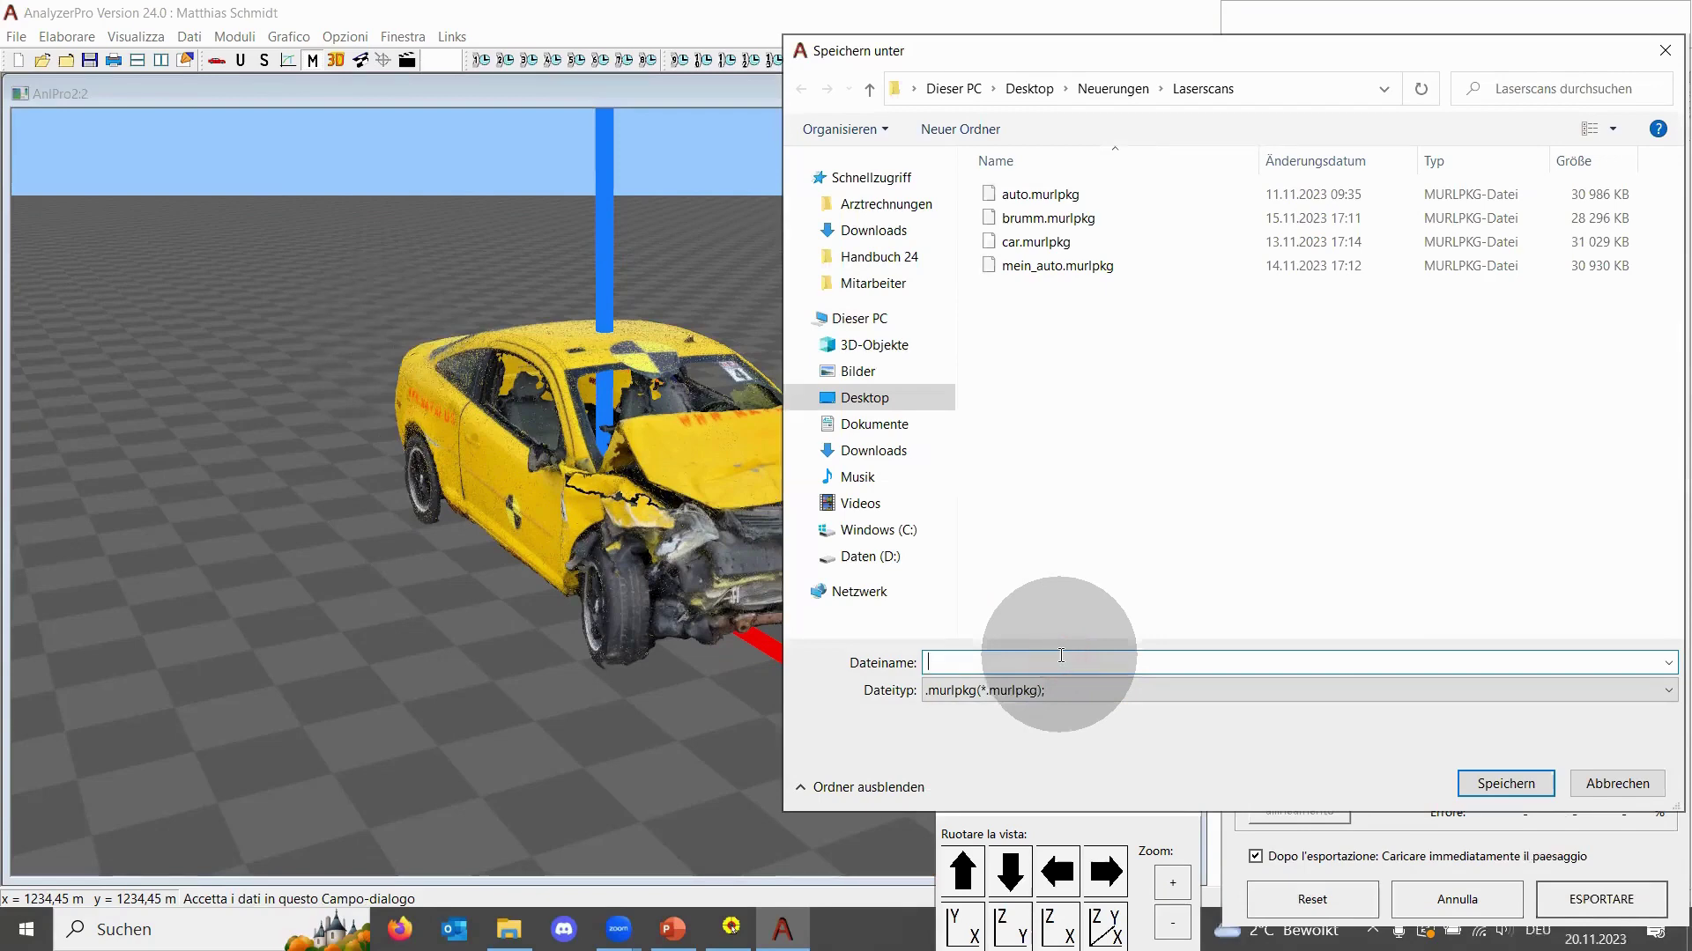
type("au")
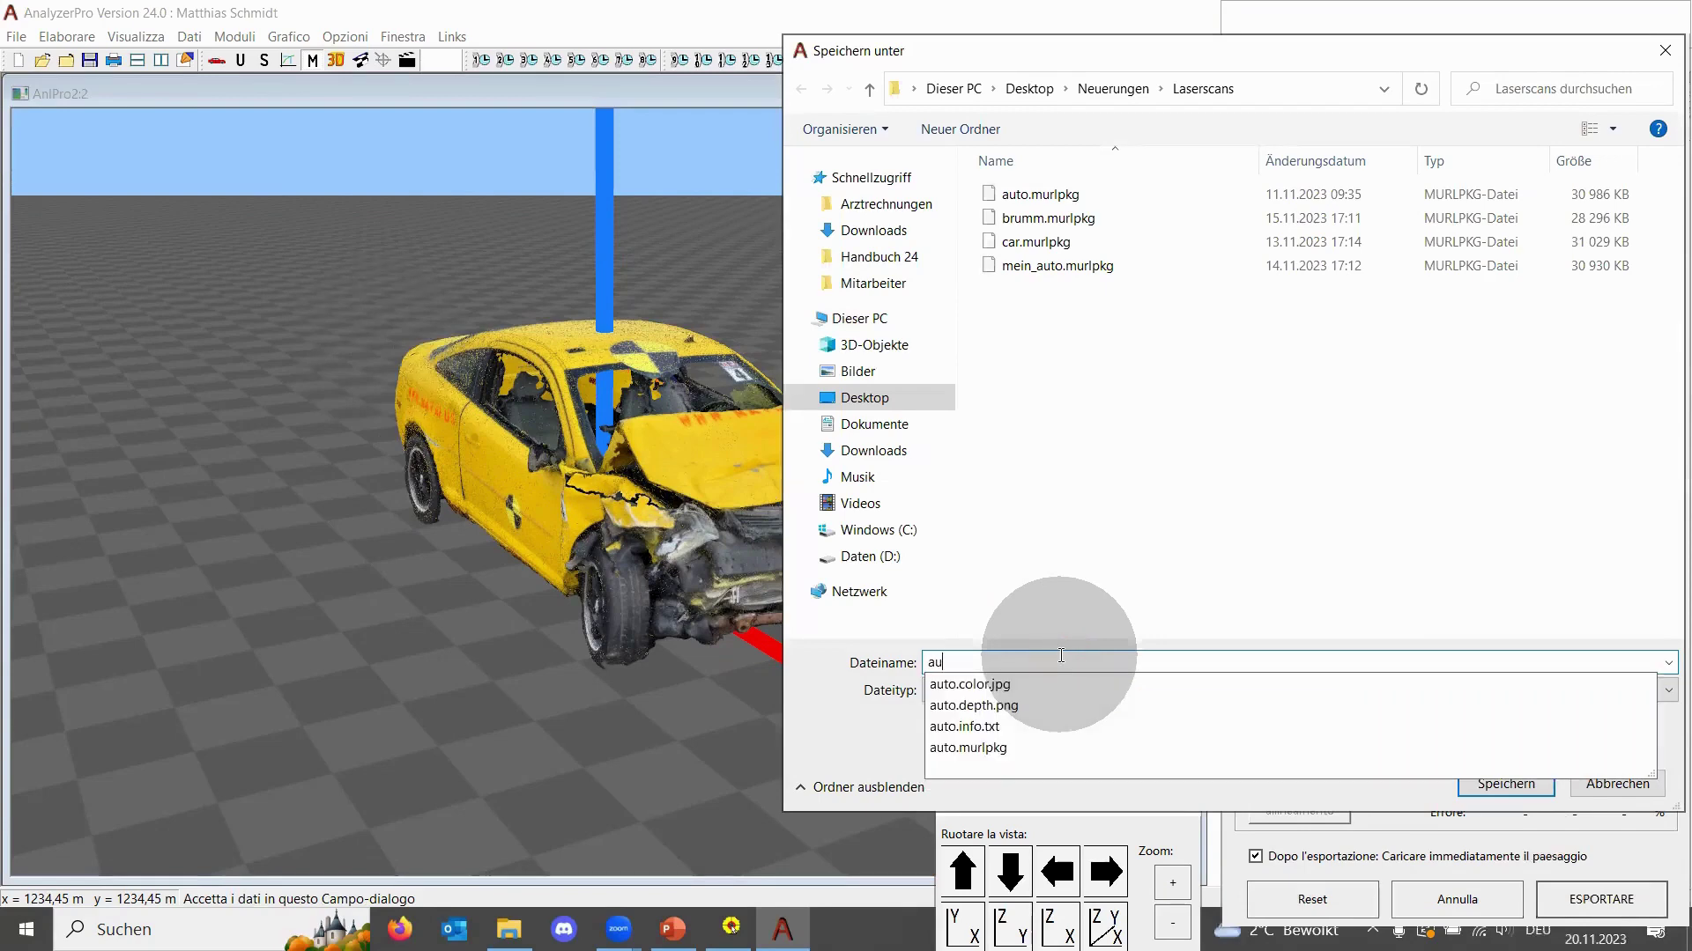
key("Return")
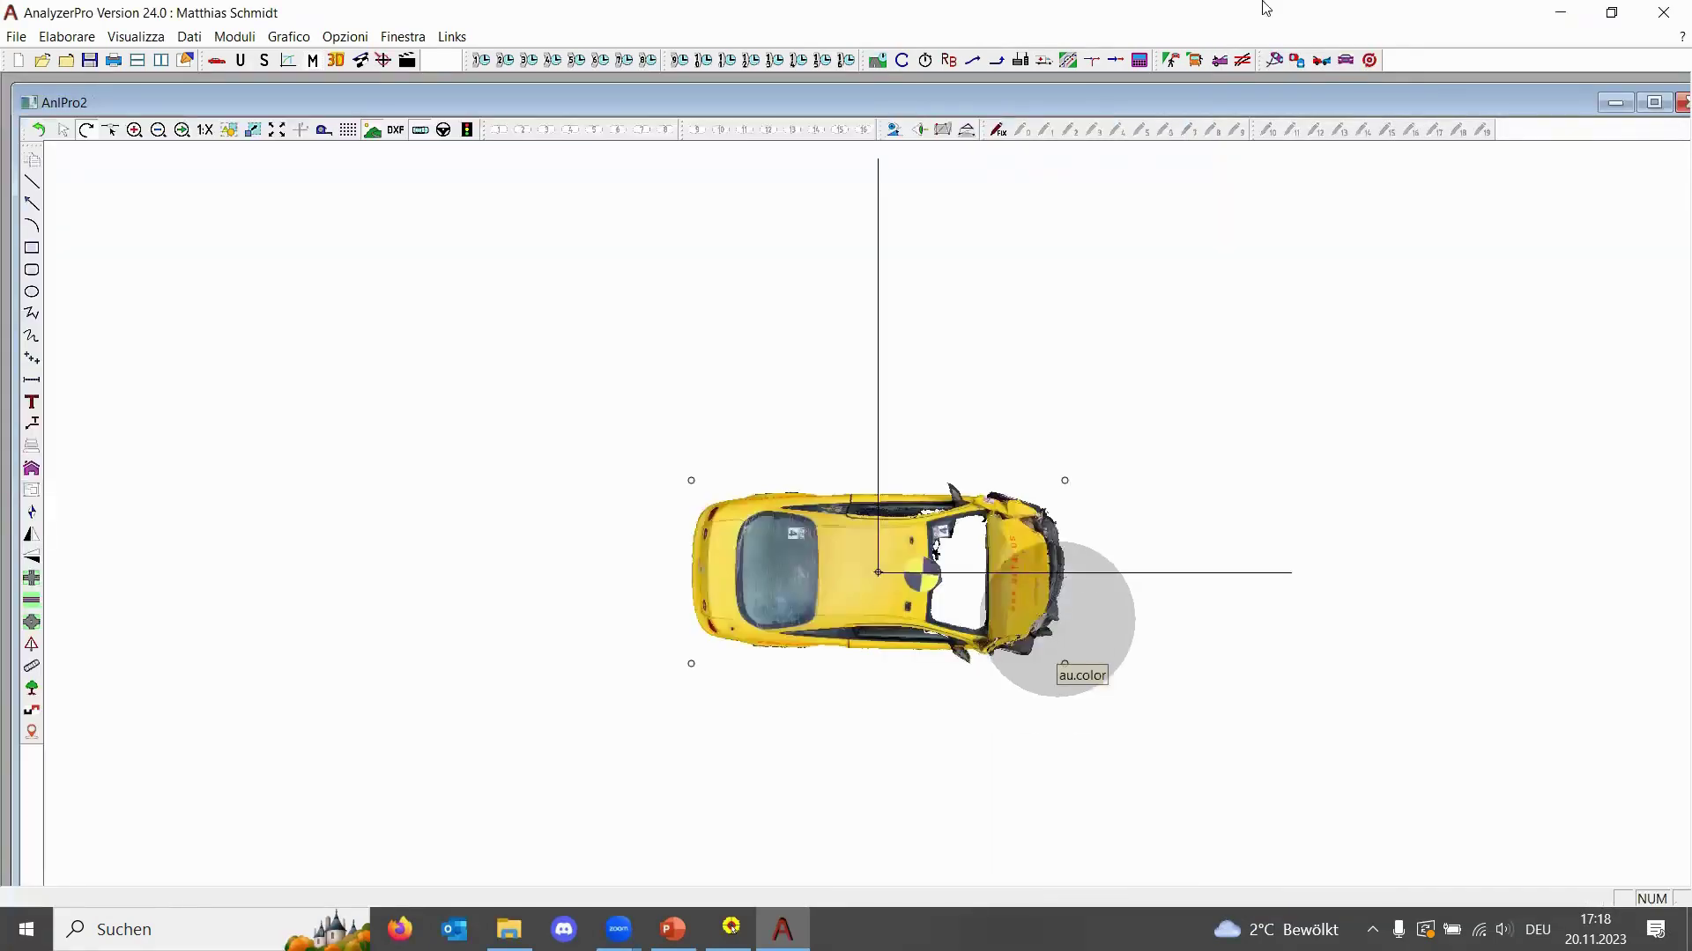
Open the 3D view of the car and tile it side by side with the 2D drawing
left_click(1654, 102)
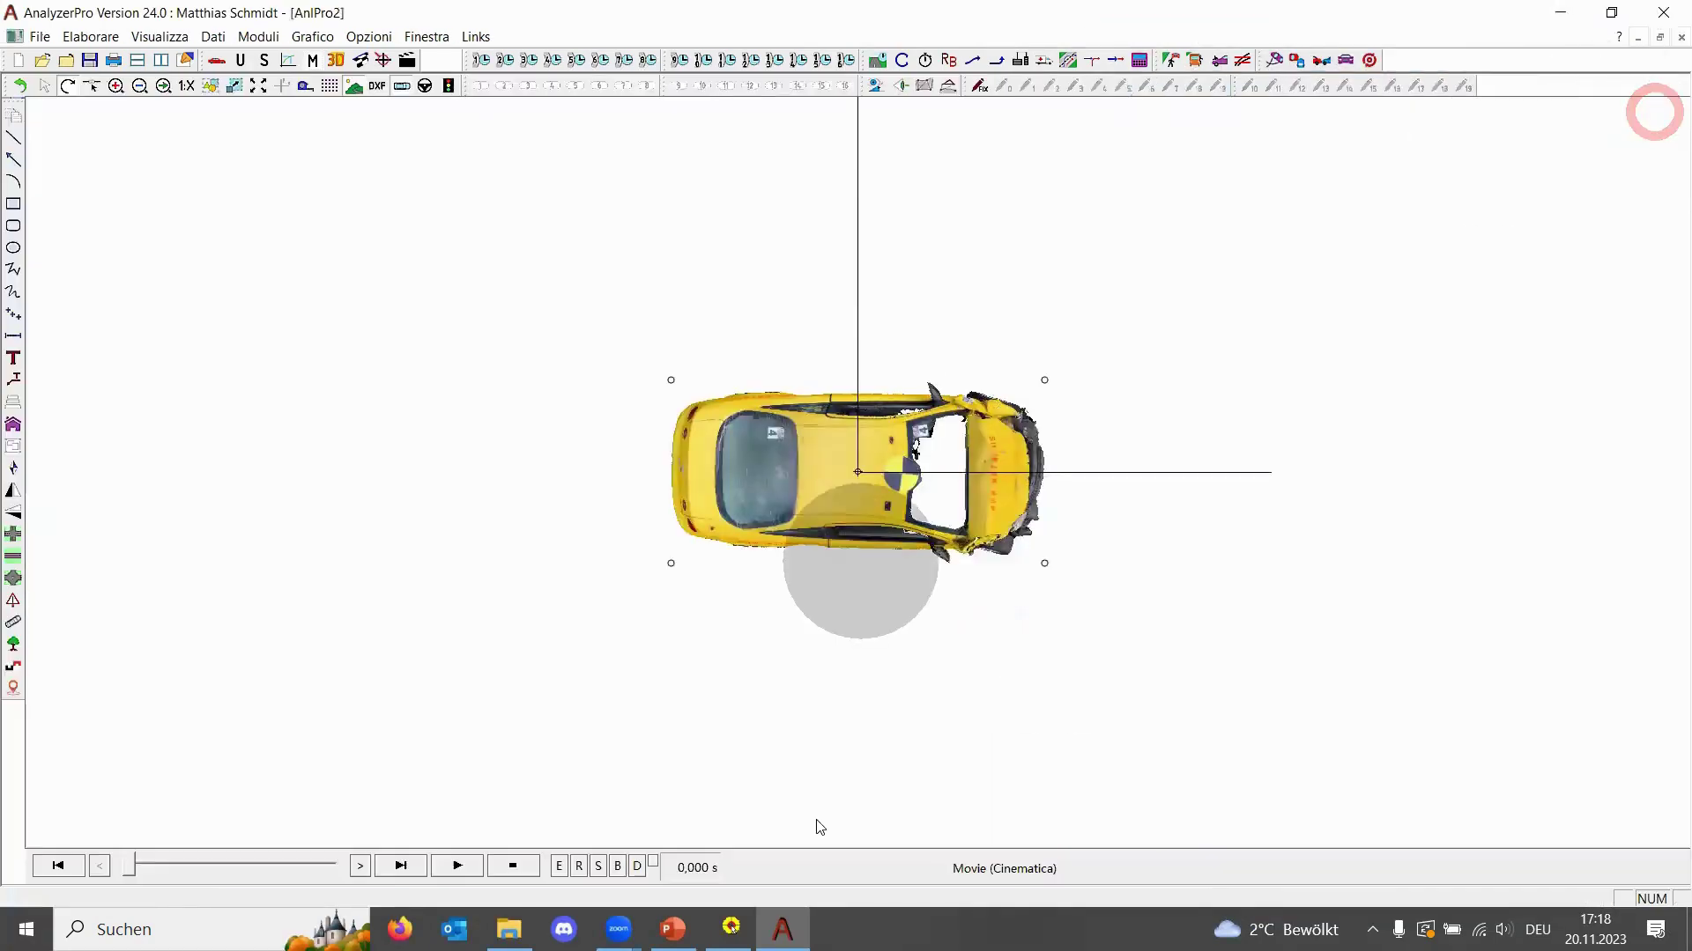
scroll(884, 528, "up", 1)
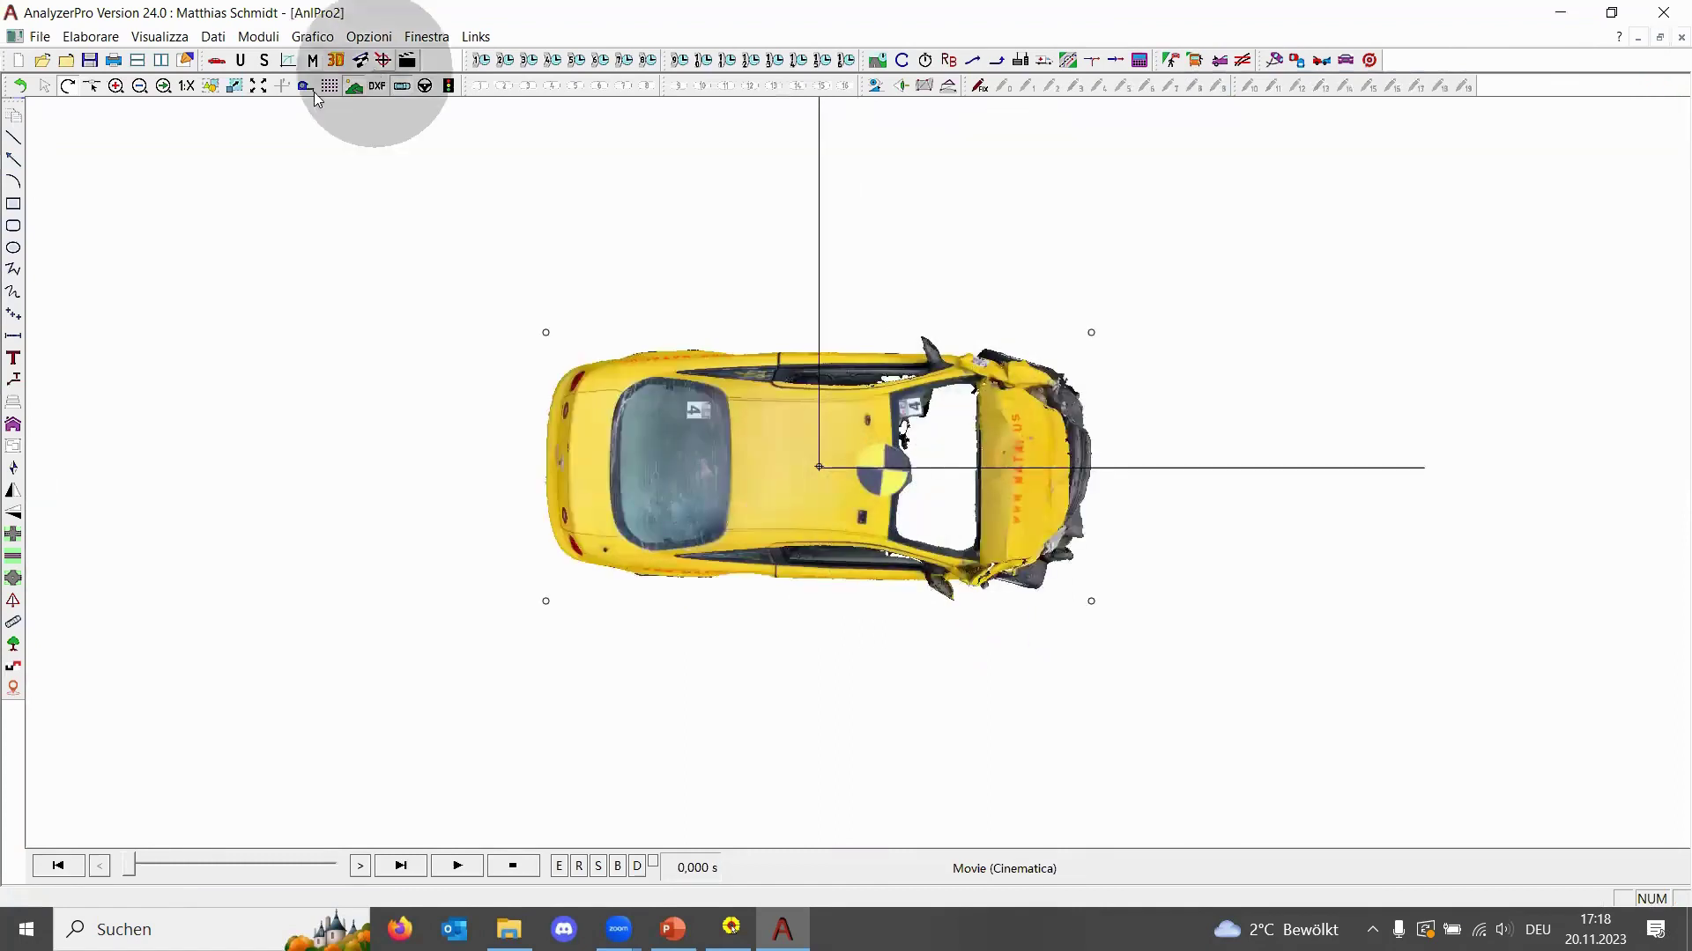
left_click(335, 60)
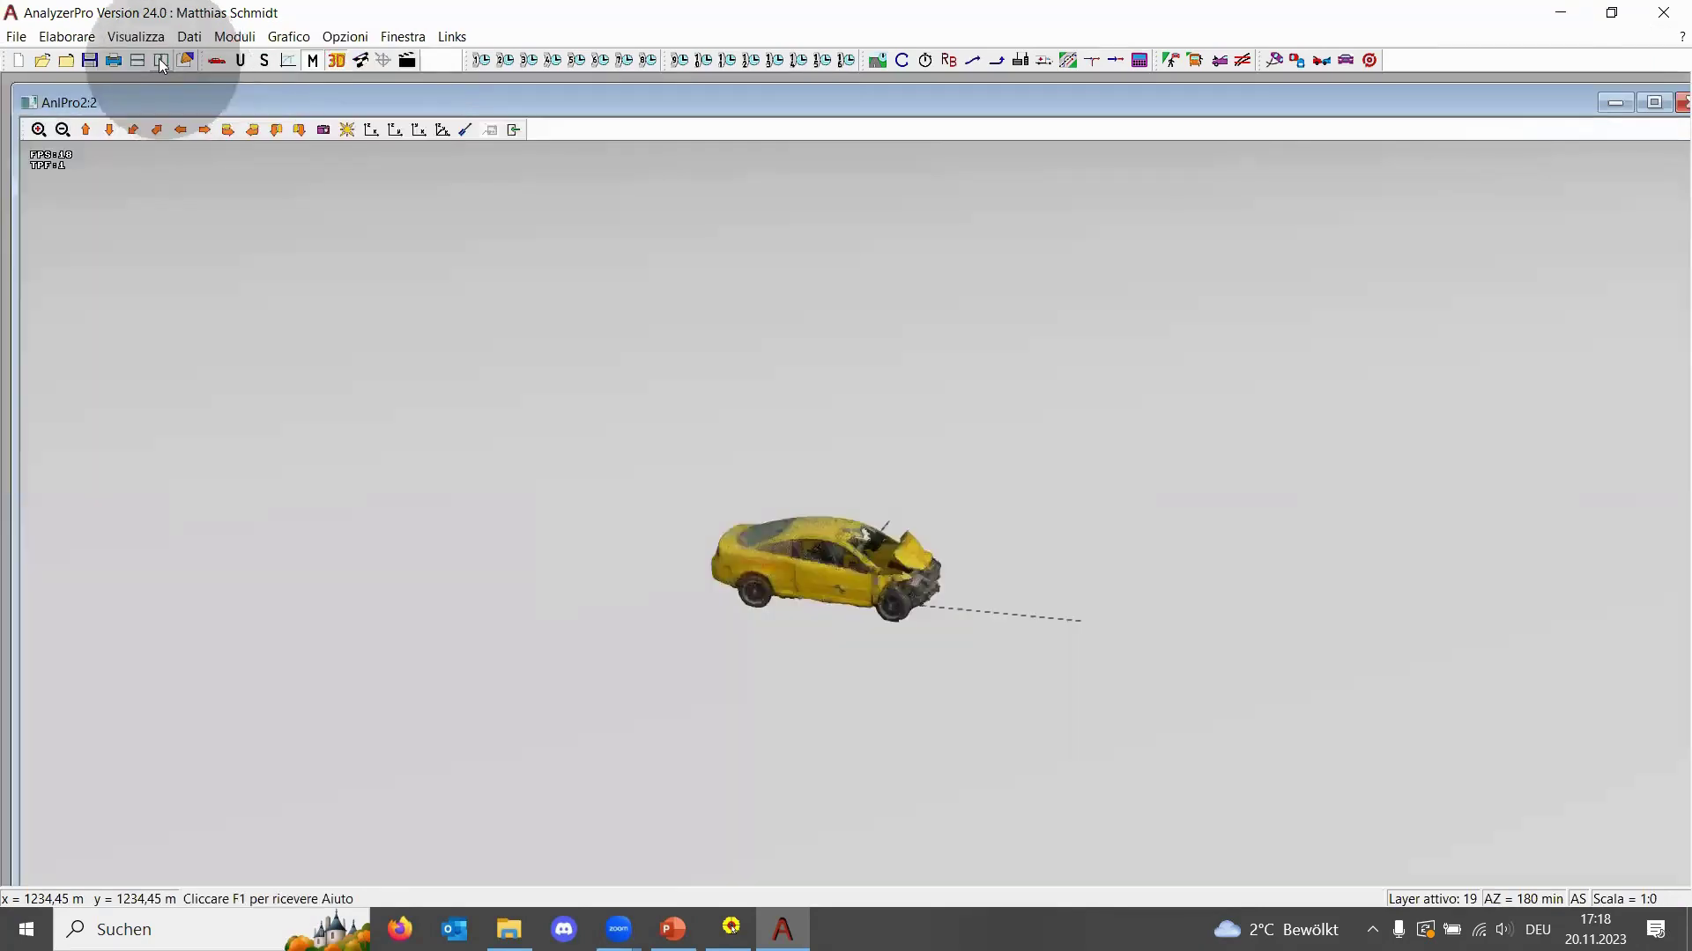
left_click(160, 60)
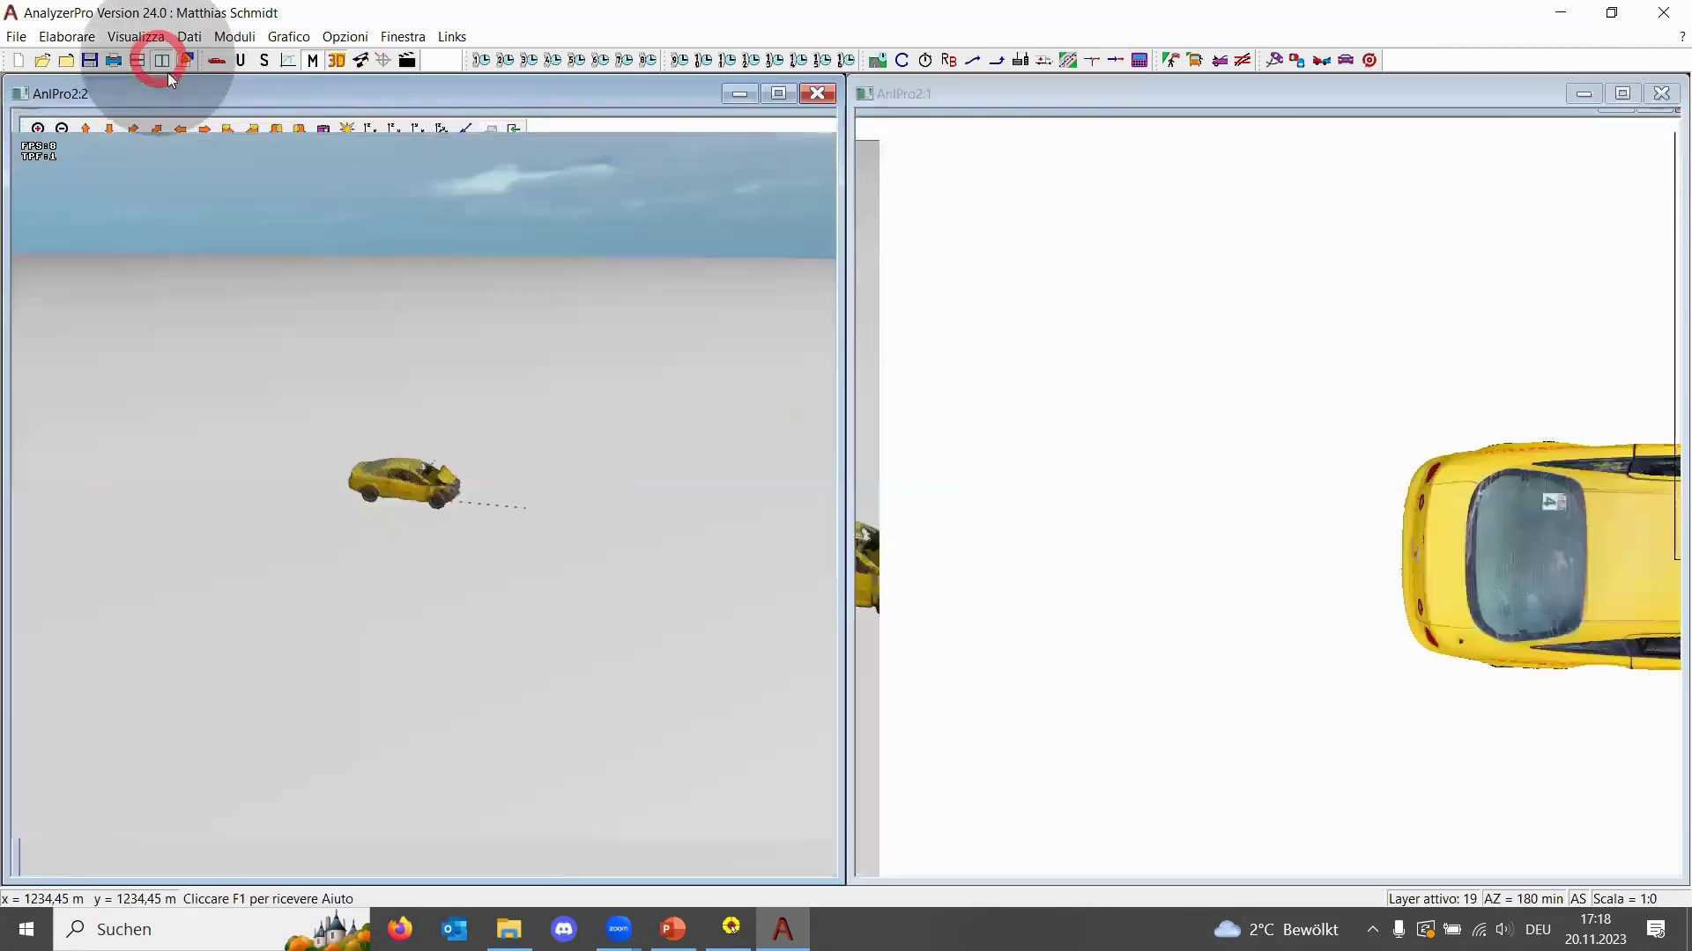
left_click_drag(421, 439, 397, 497)
left_click_drag(396, 502, 572, 537)
Move the scanned car about 0.31 m upward in the 2D drawing and rotate it clockwise, with its front toward the lower right
left_click(1348, 473)
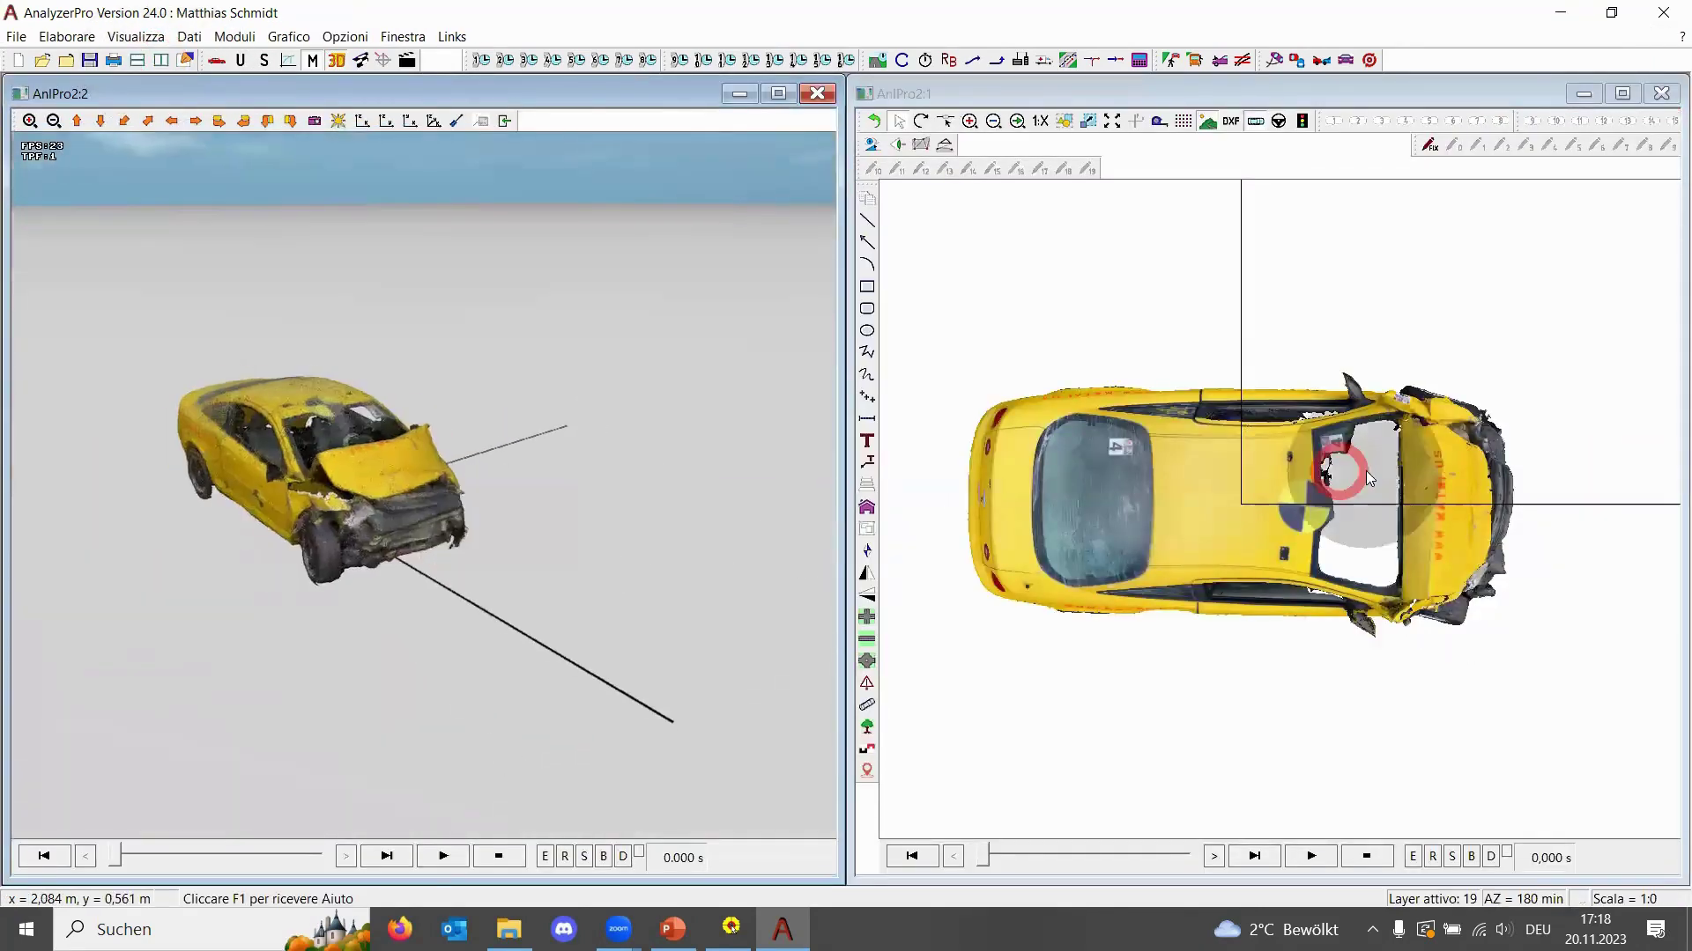
left_click(1208, 499)
scroll(1180, 533, "down", 2)
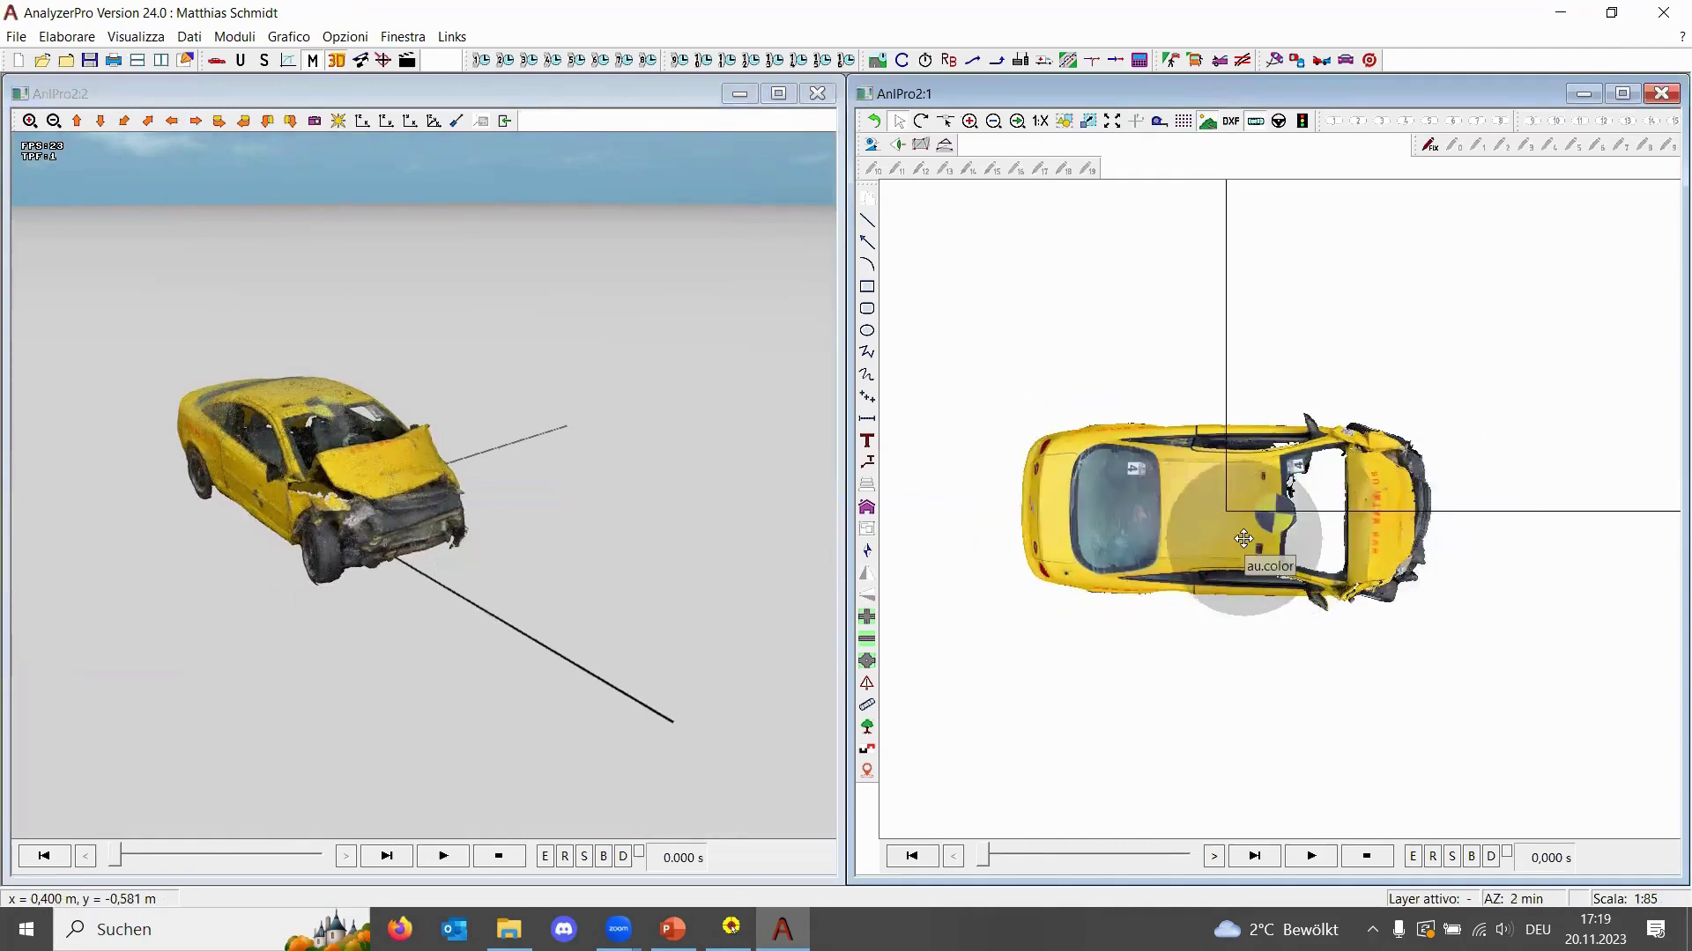
left_click_drag(1243, 539, 1253, 526)
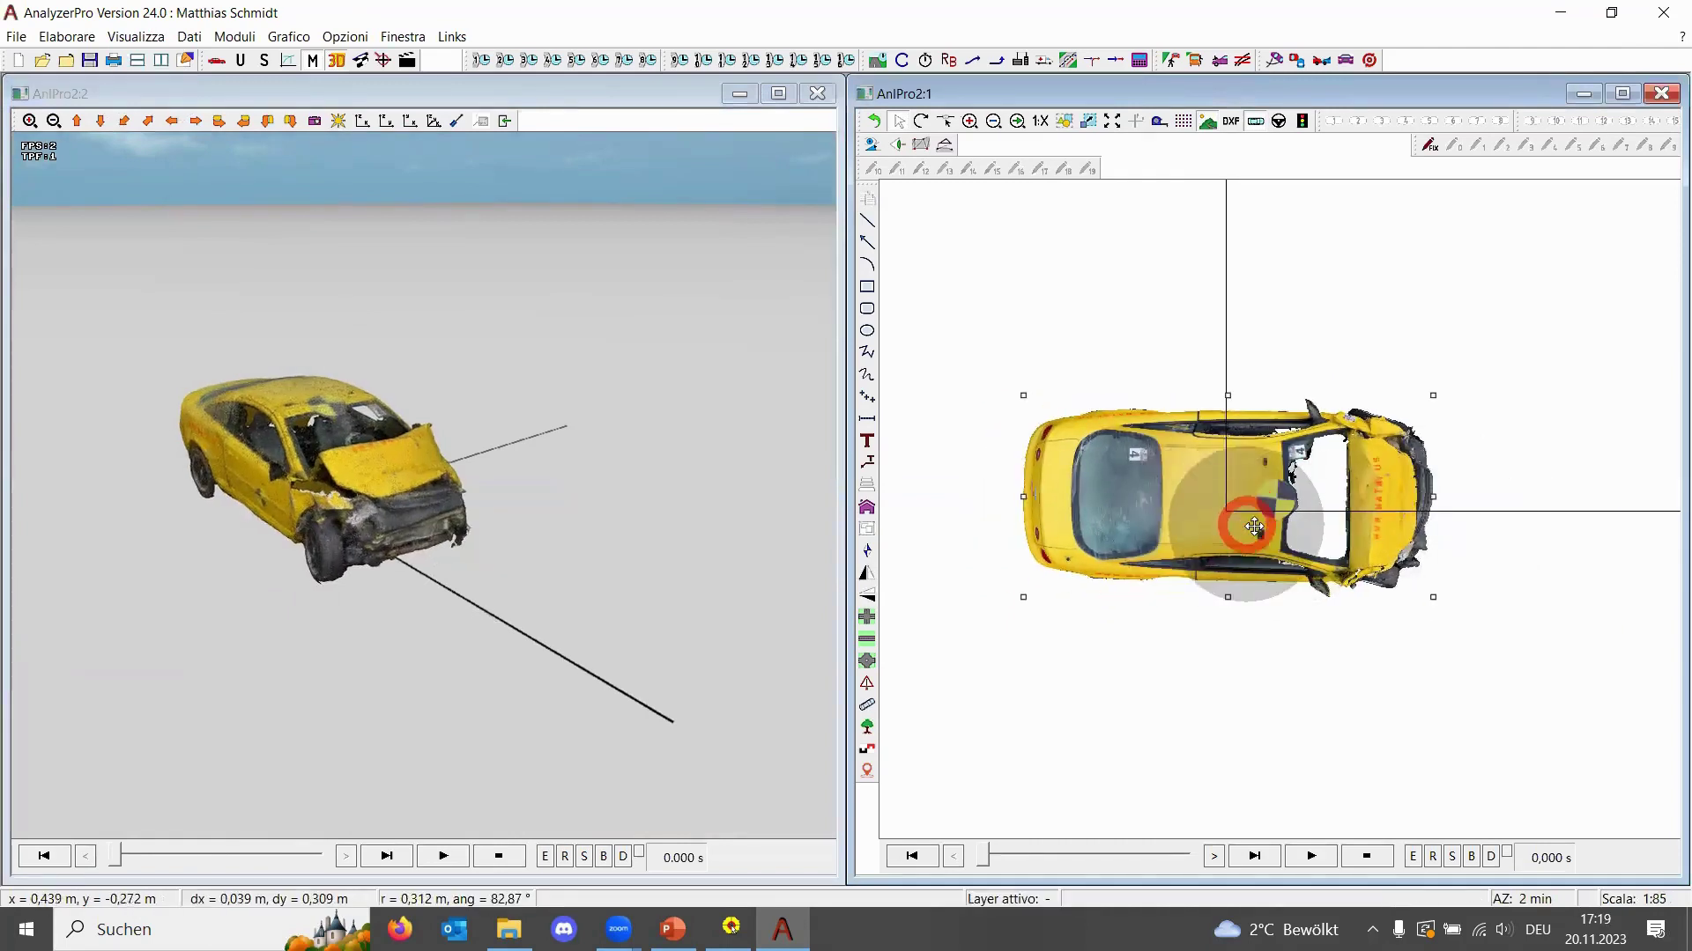
left_click(1433, 596)
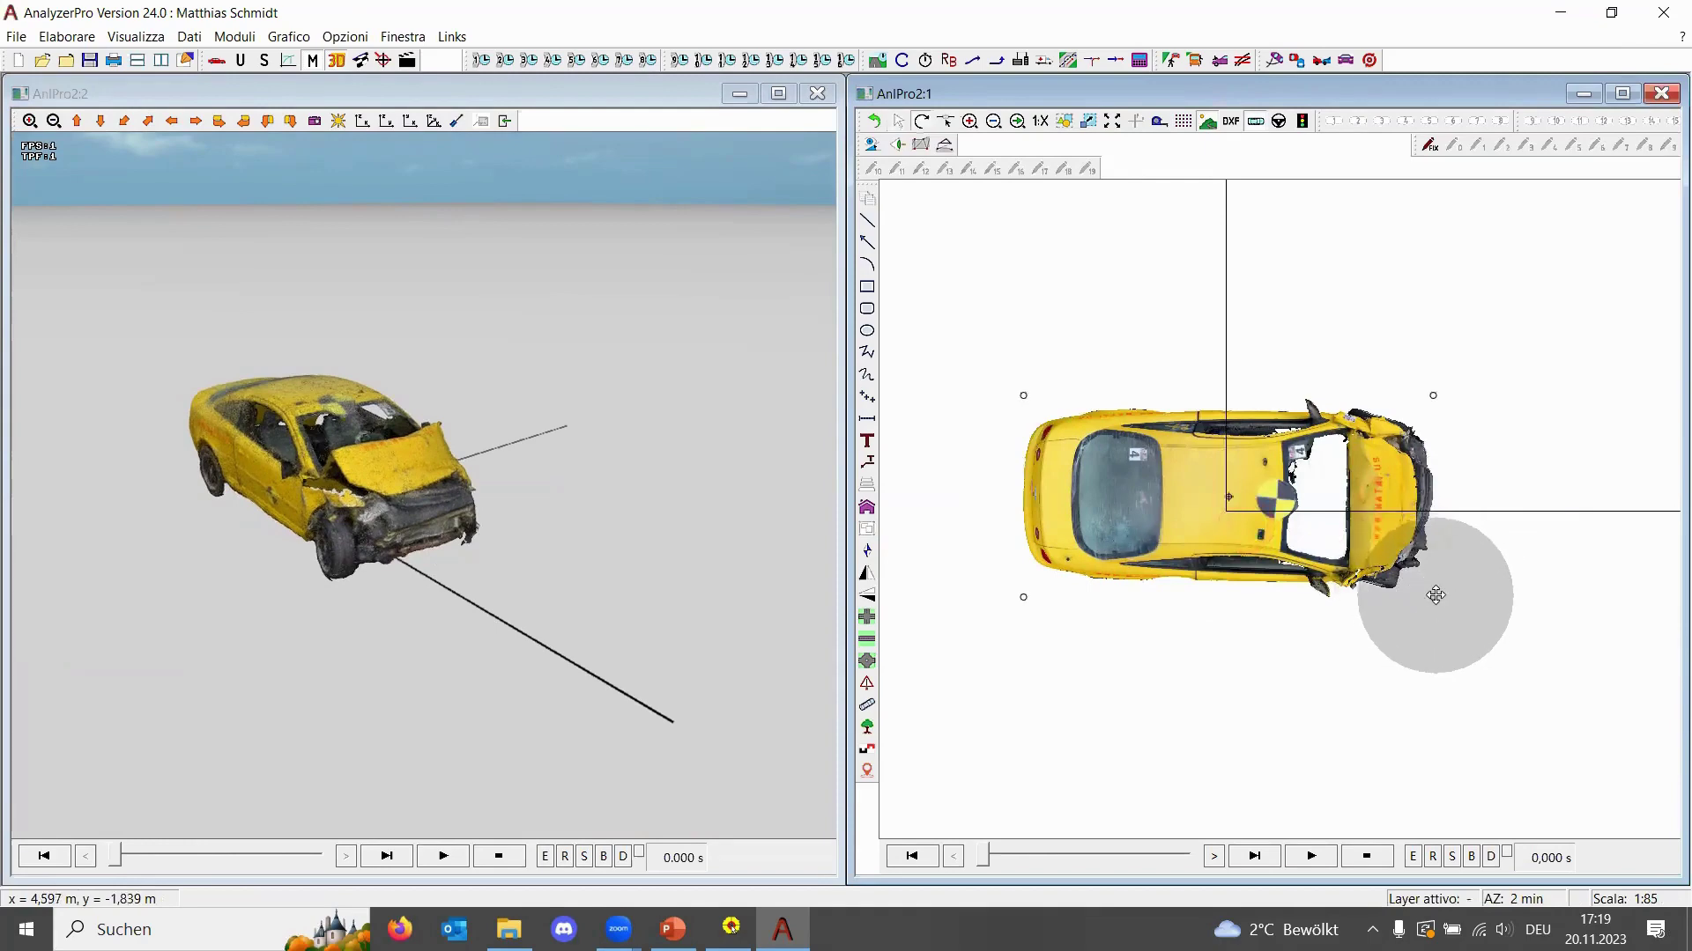
left_click_drag(1433, 596, 1336, 708)
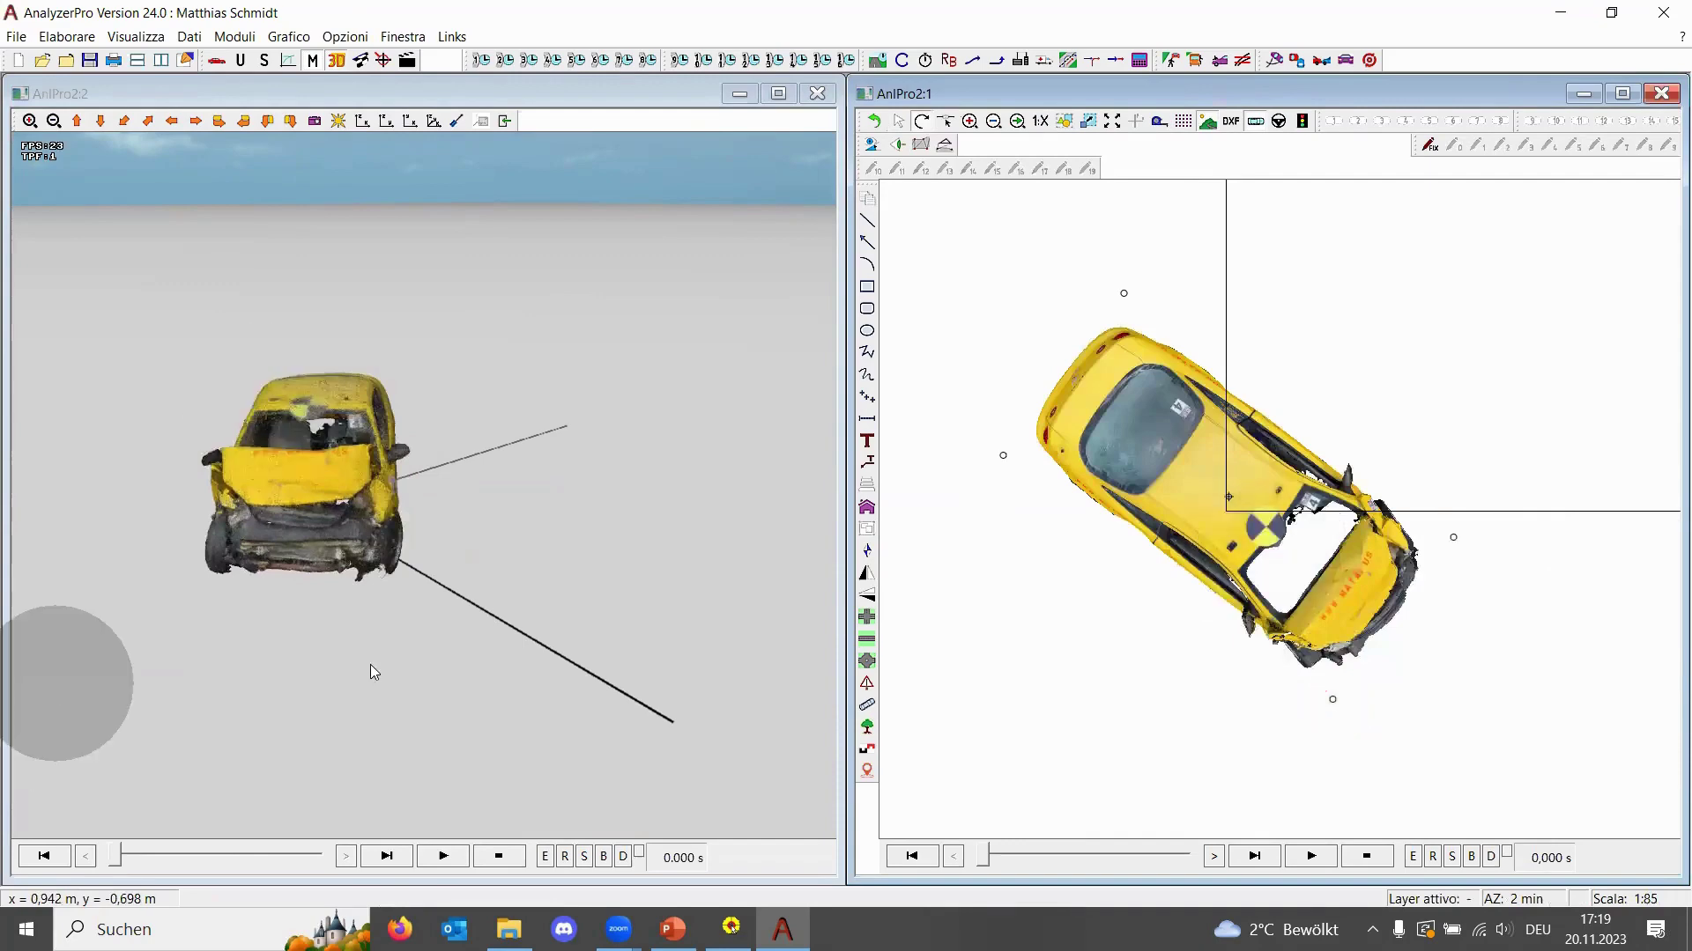
Examine the crashed yellow car from several angles and distances in the 3D view, including its damaged front and sides
left_click_drag(389, 663, 136, 721)
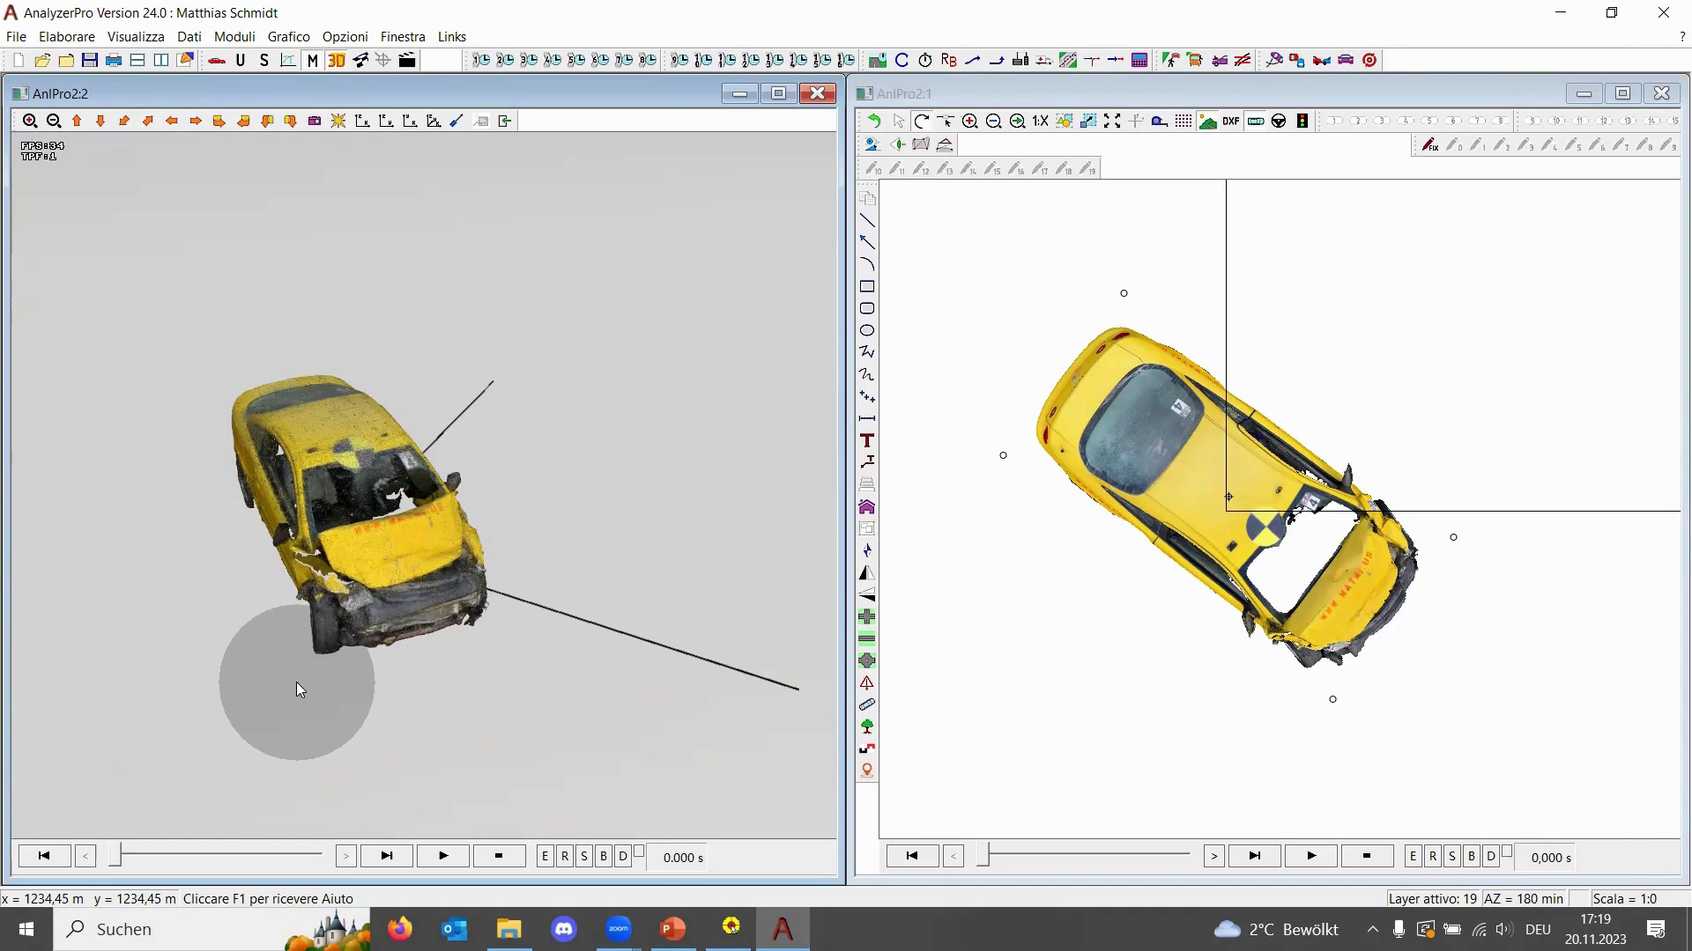
left_click_drag(349, 653, 296, 564)
scroll(296, 564, "up", 3)
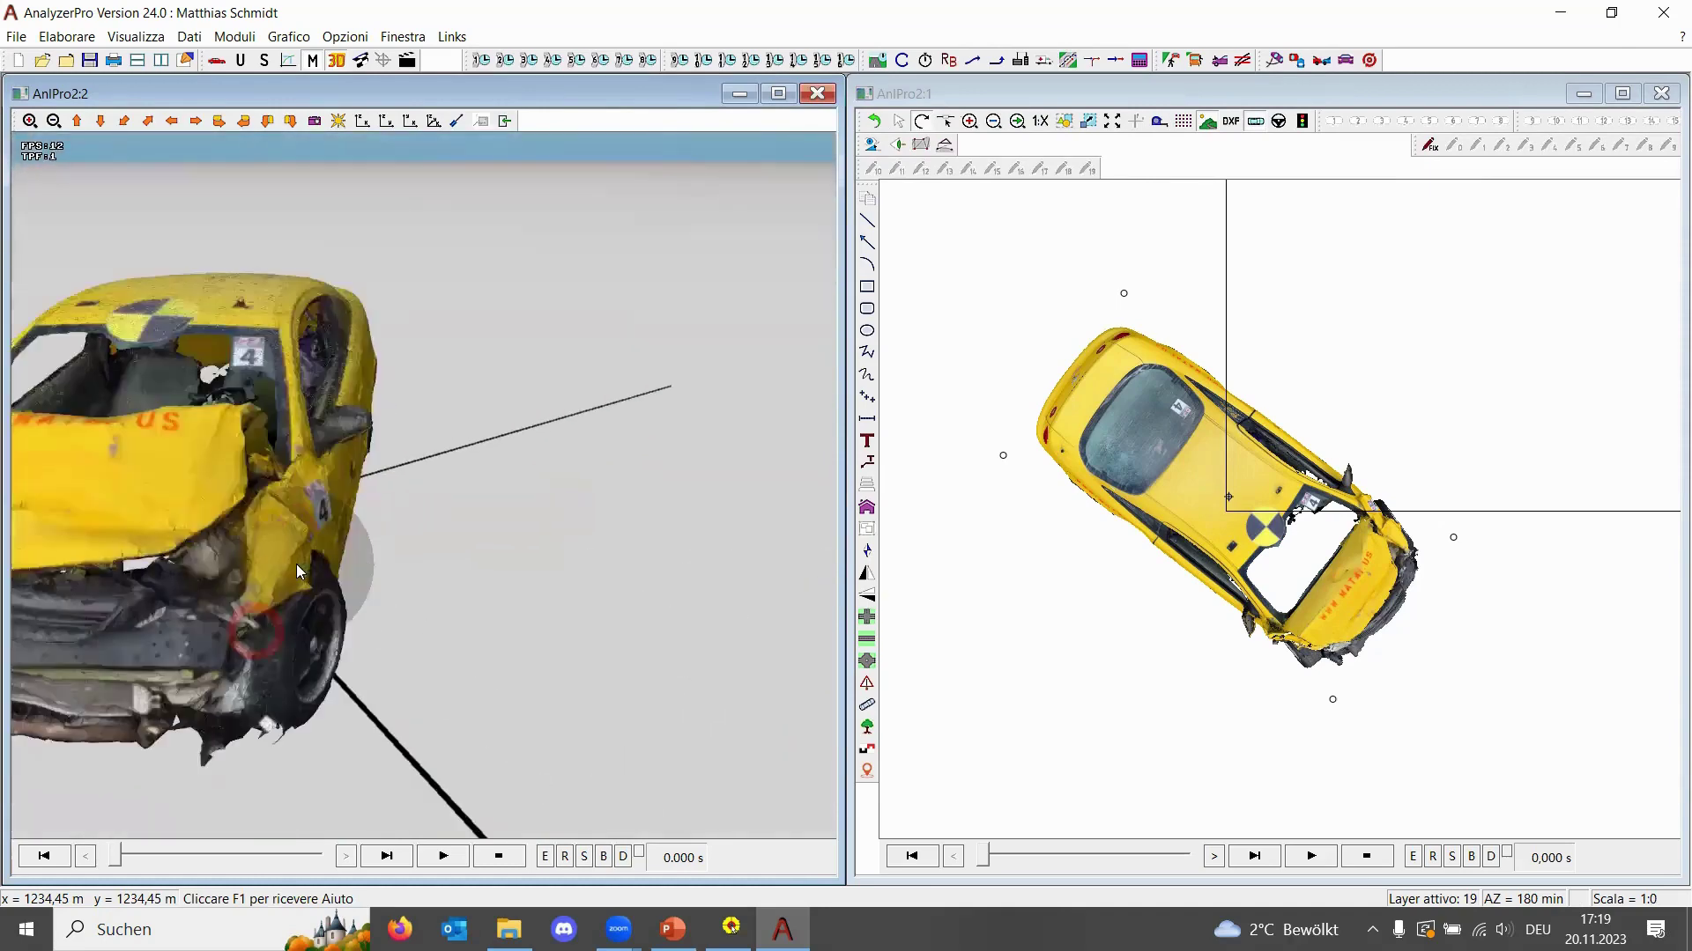
left_click_drag(224, 663, 338, 639)
scroll(339, 639, "down", 2)
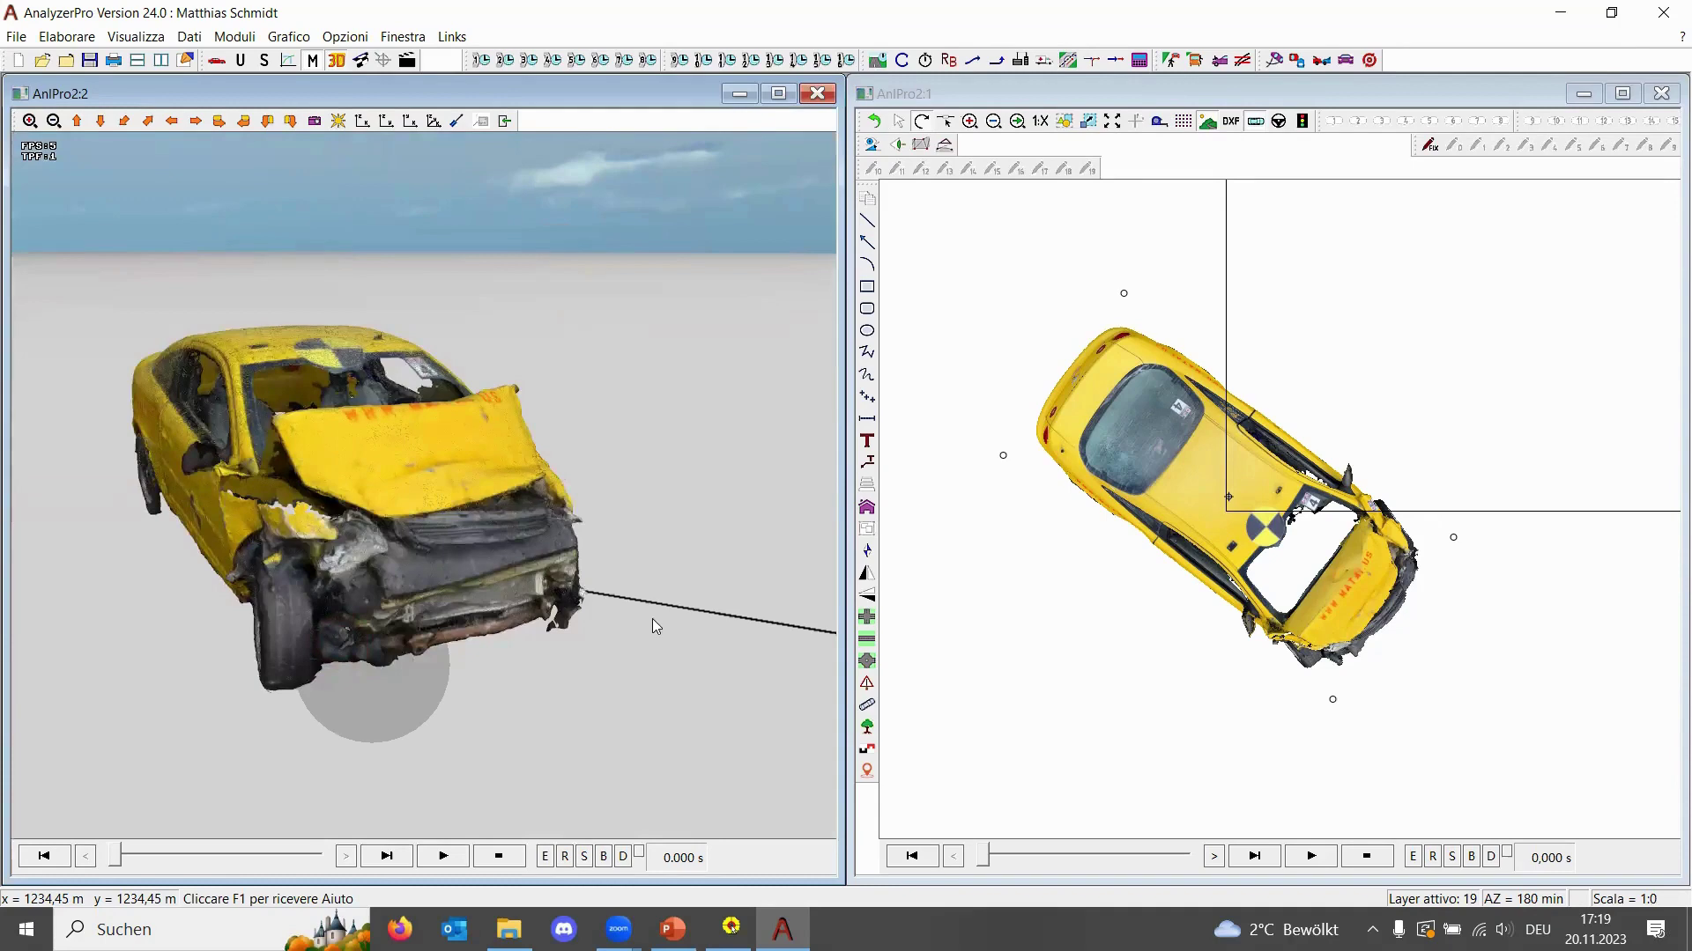
Close the AnlPro2 project without saving its changes and open Basis.anl from the AutoKolli folder inside Neuerungen
left_click(1665, 11)
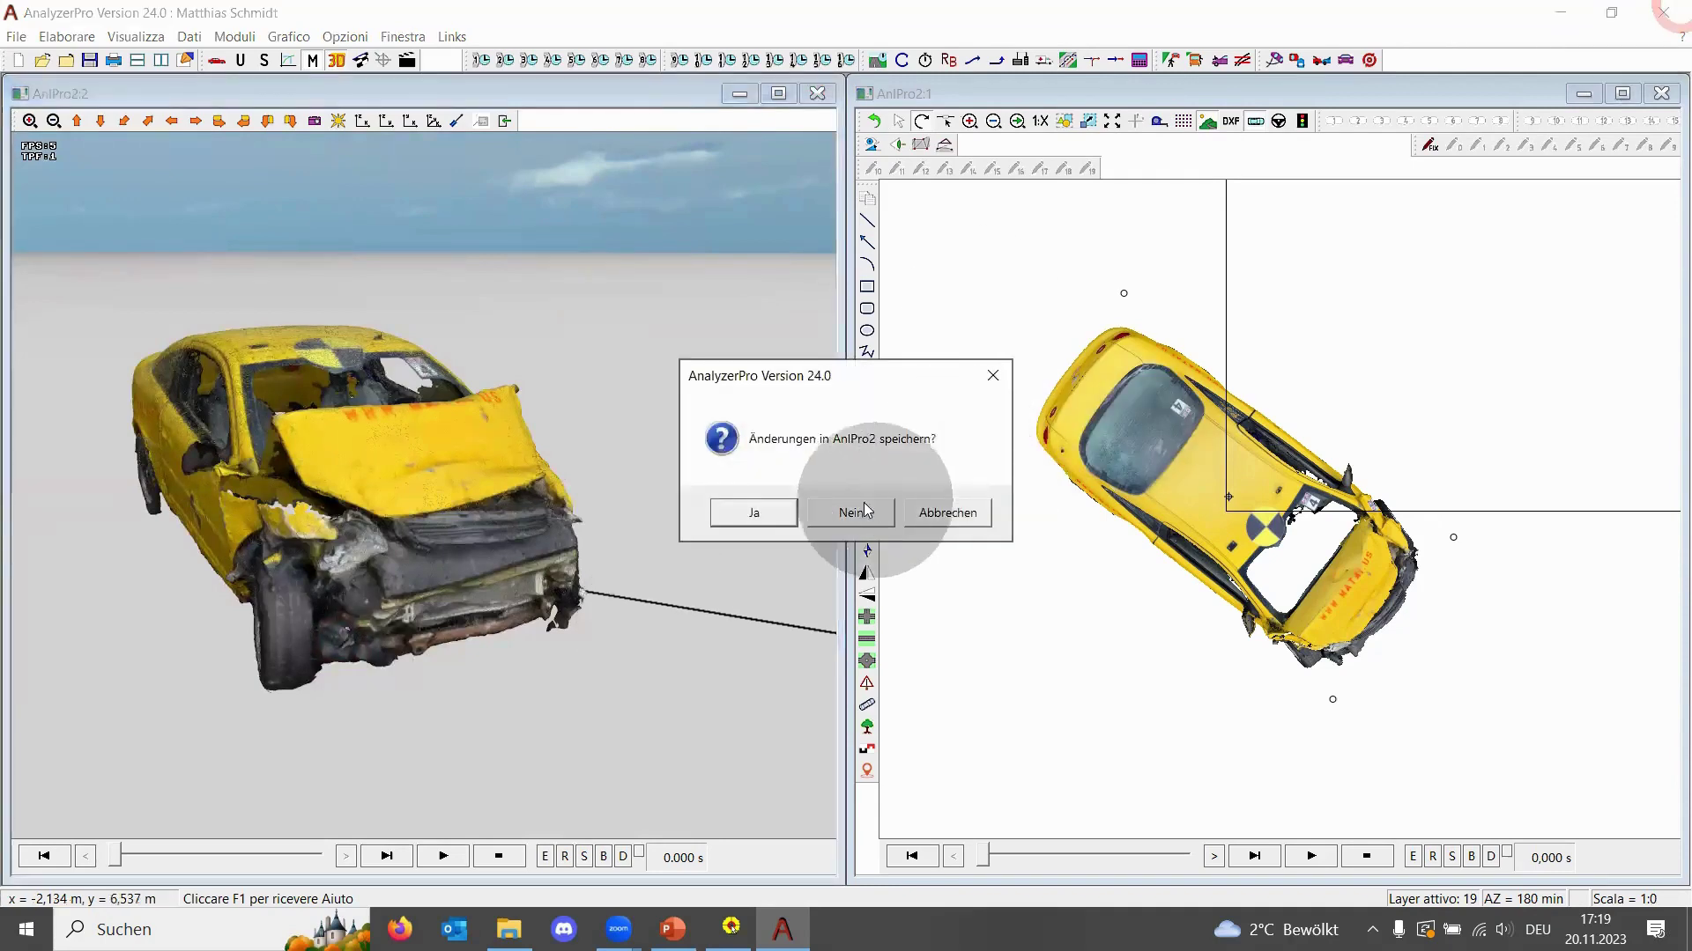
left_click(853, 515)
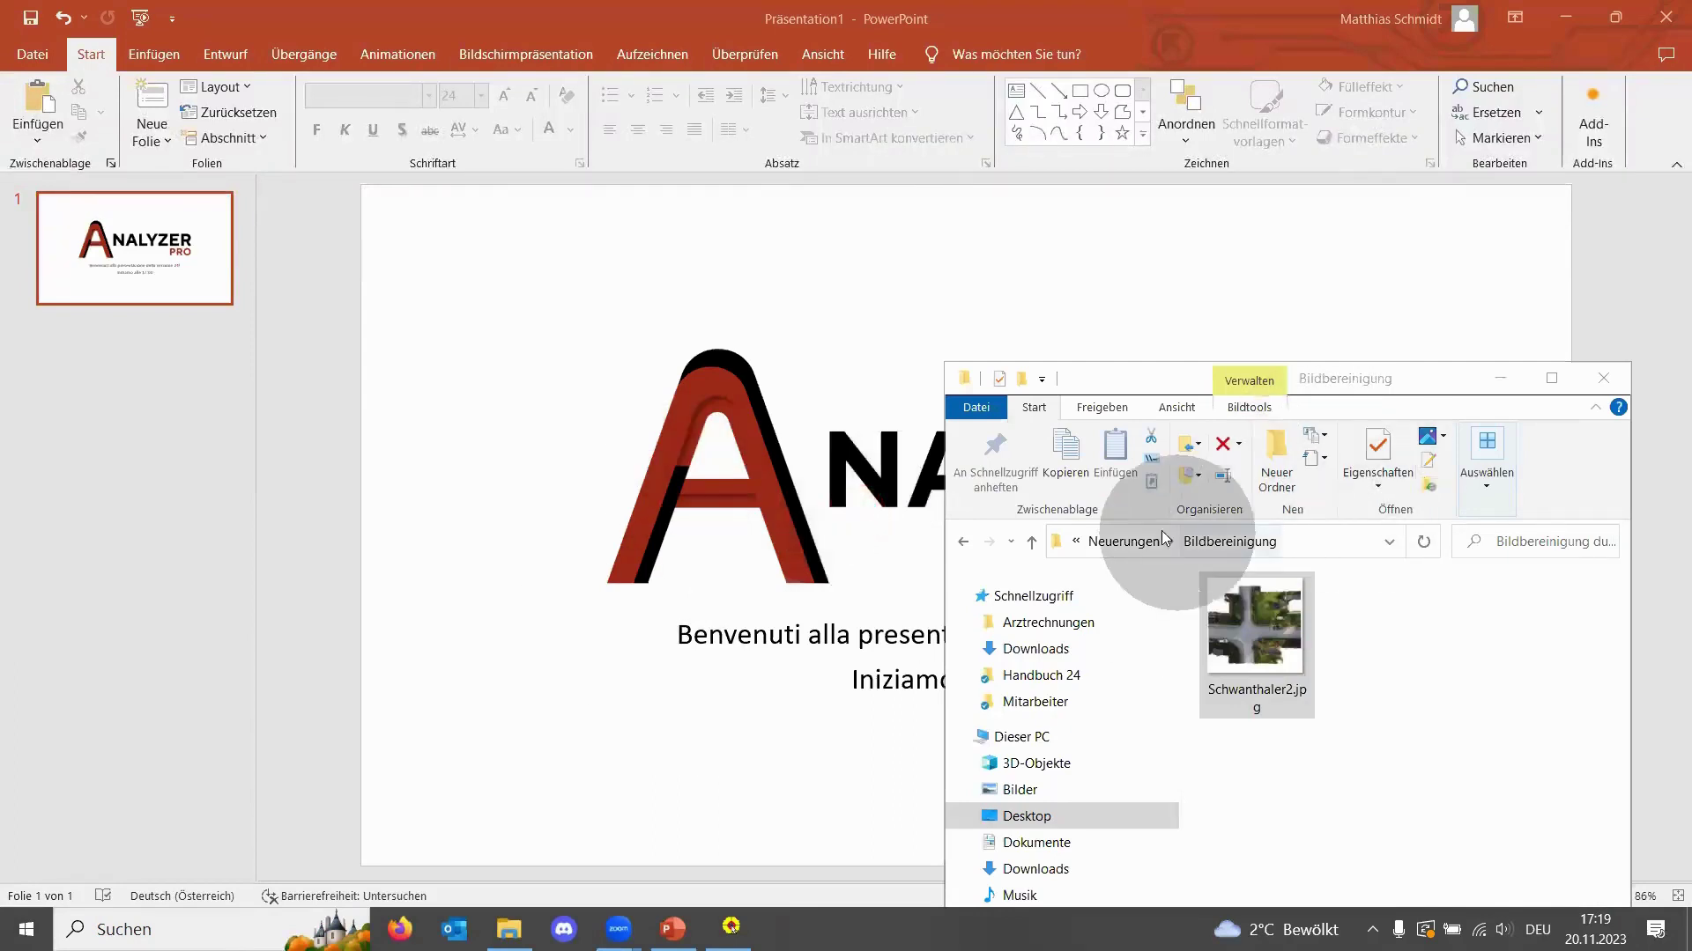
left_click(1139, 544)
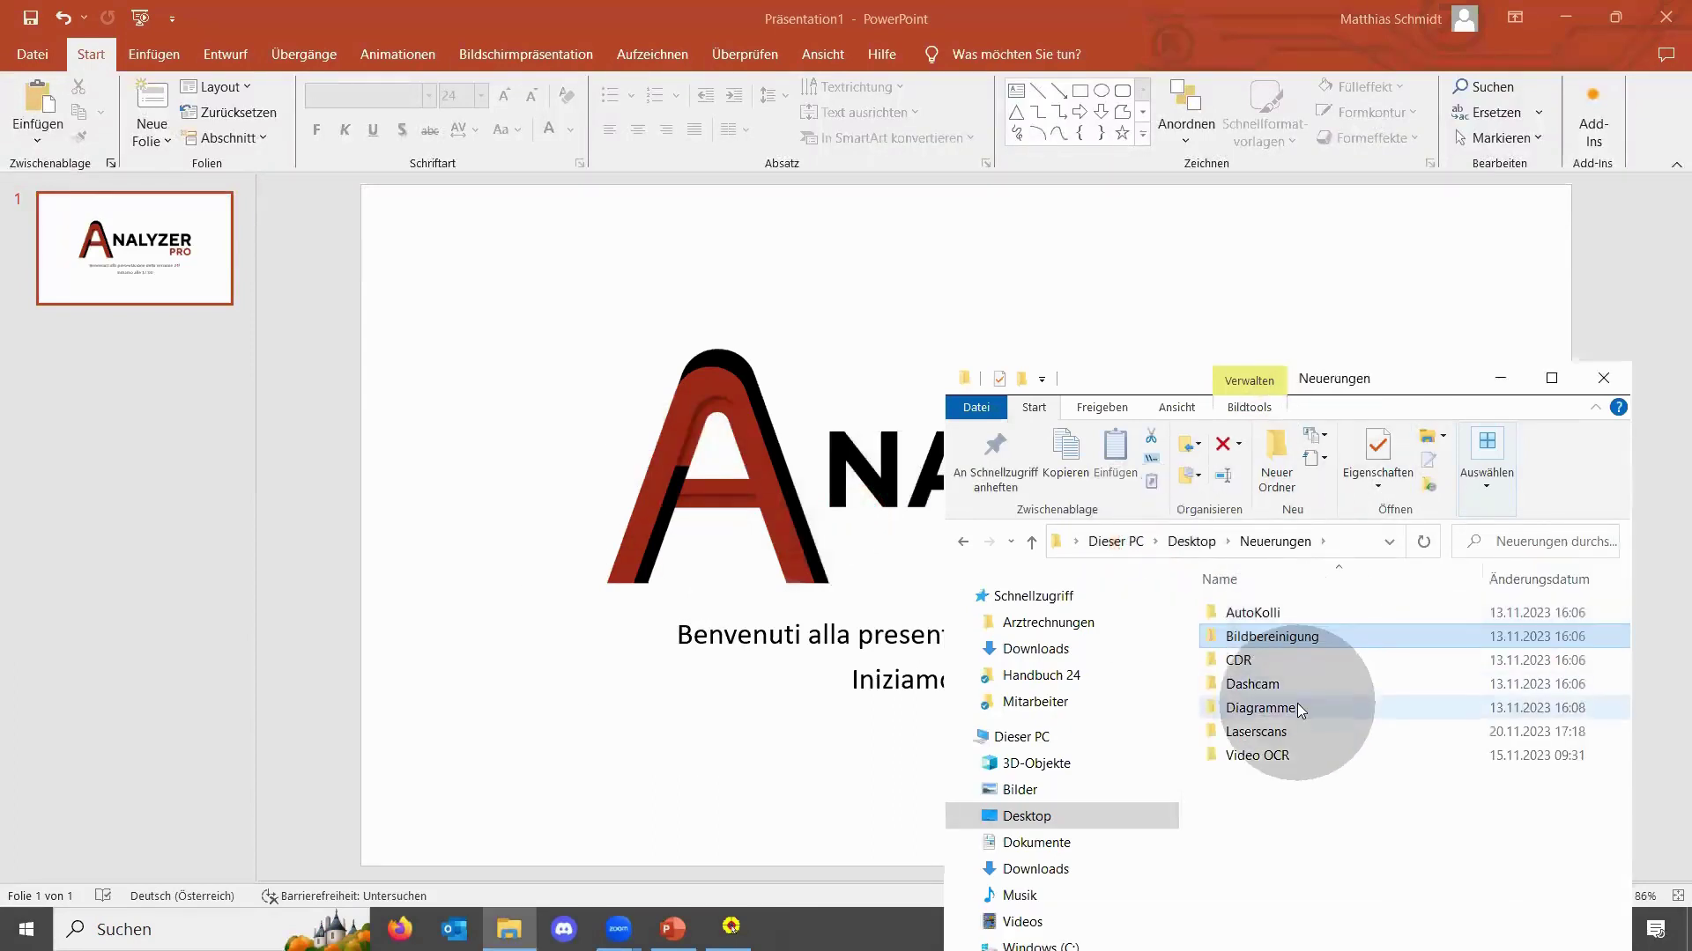
double_click(1261, 609)
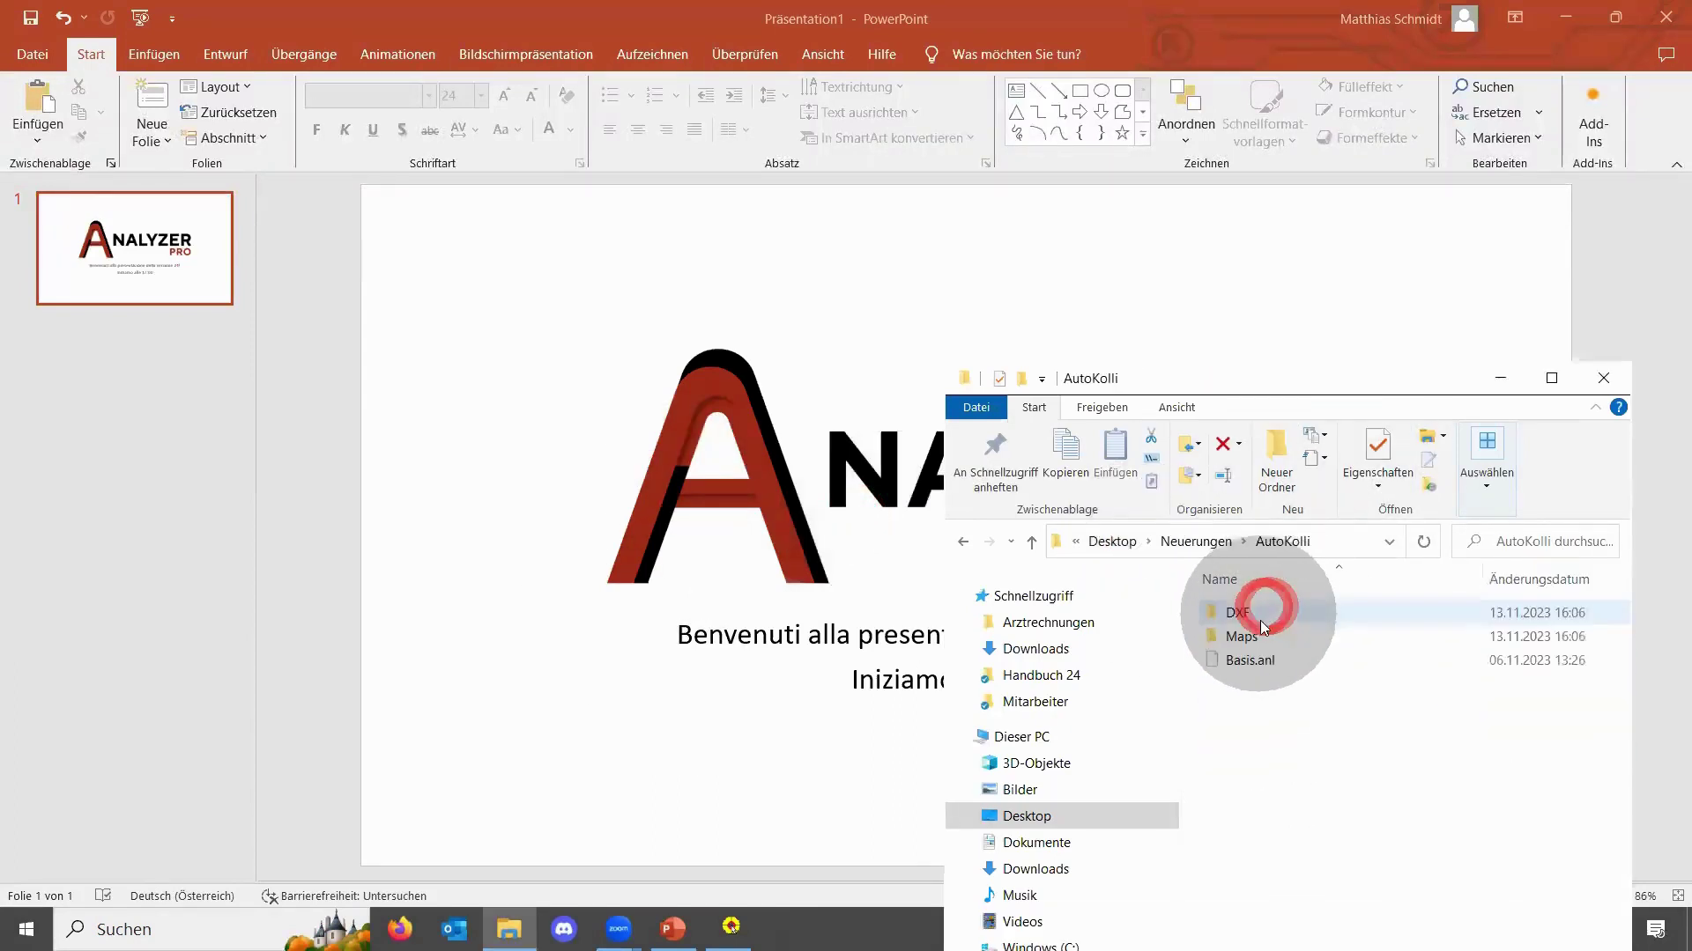
double_click(1265, 662)
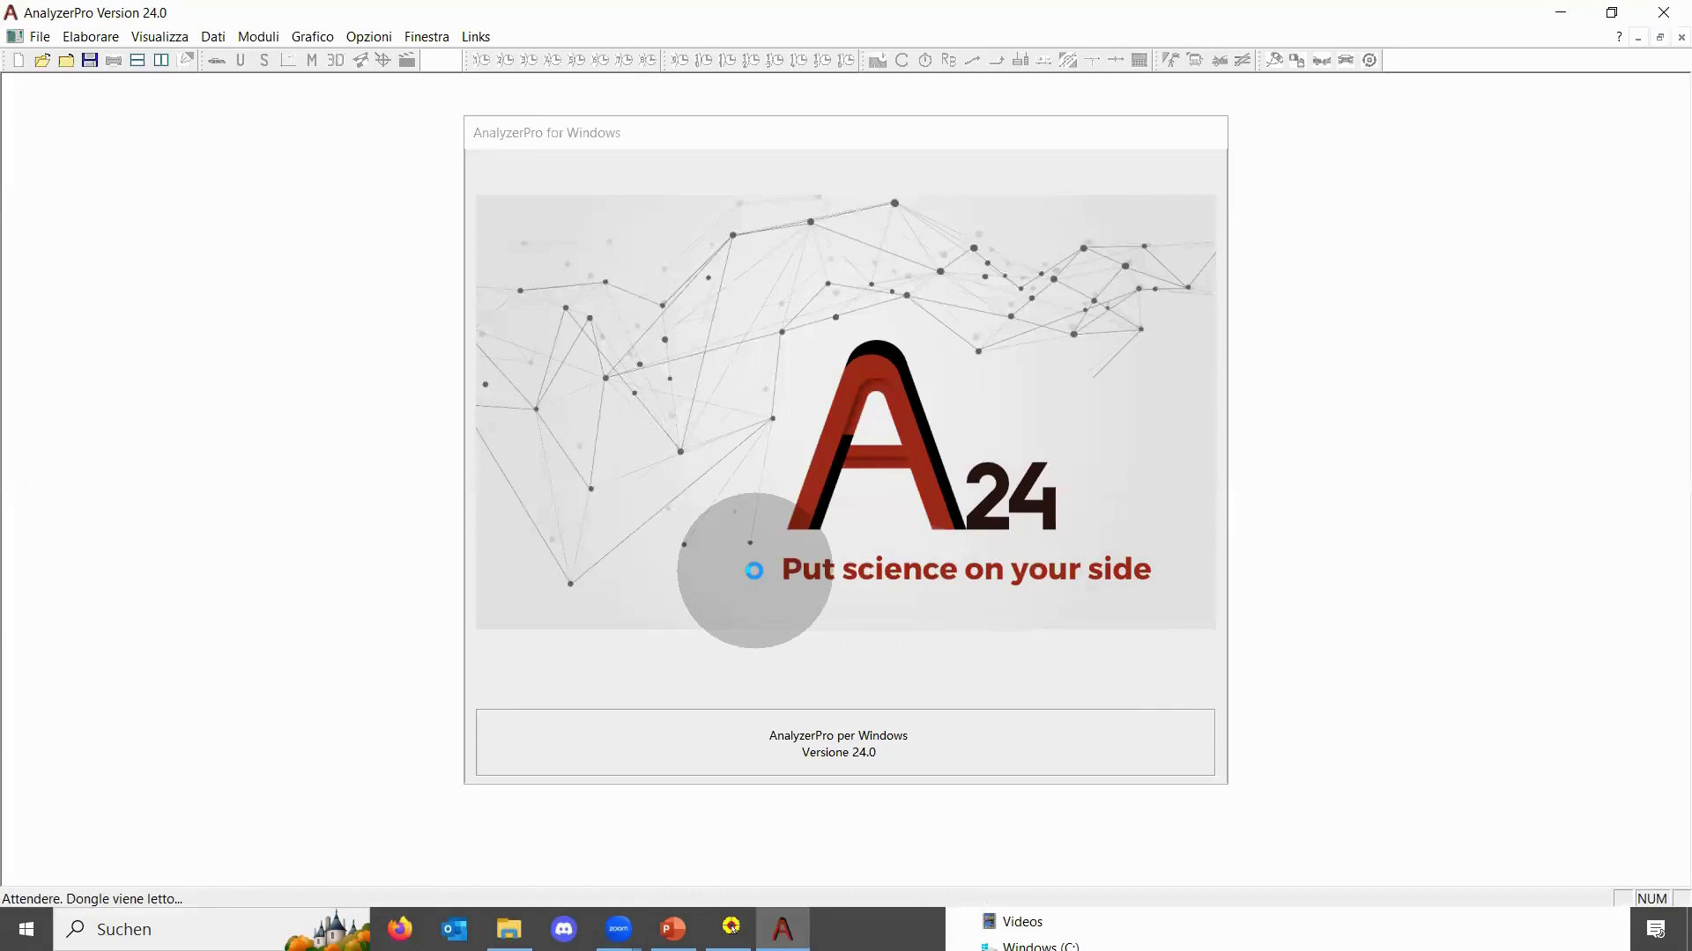
Start the automated collision analysis with vehicles 1, 2 and 3 as A, B and C, and begin entering the impact positions
scroll(754, 571, "down", 4)
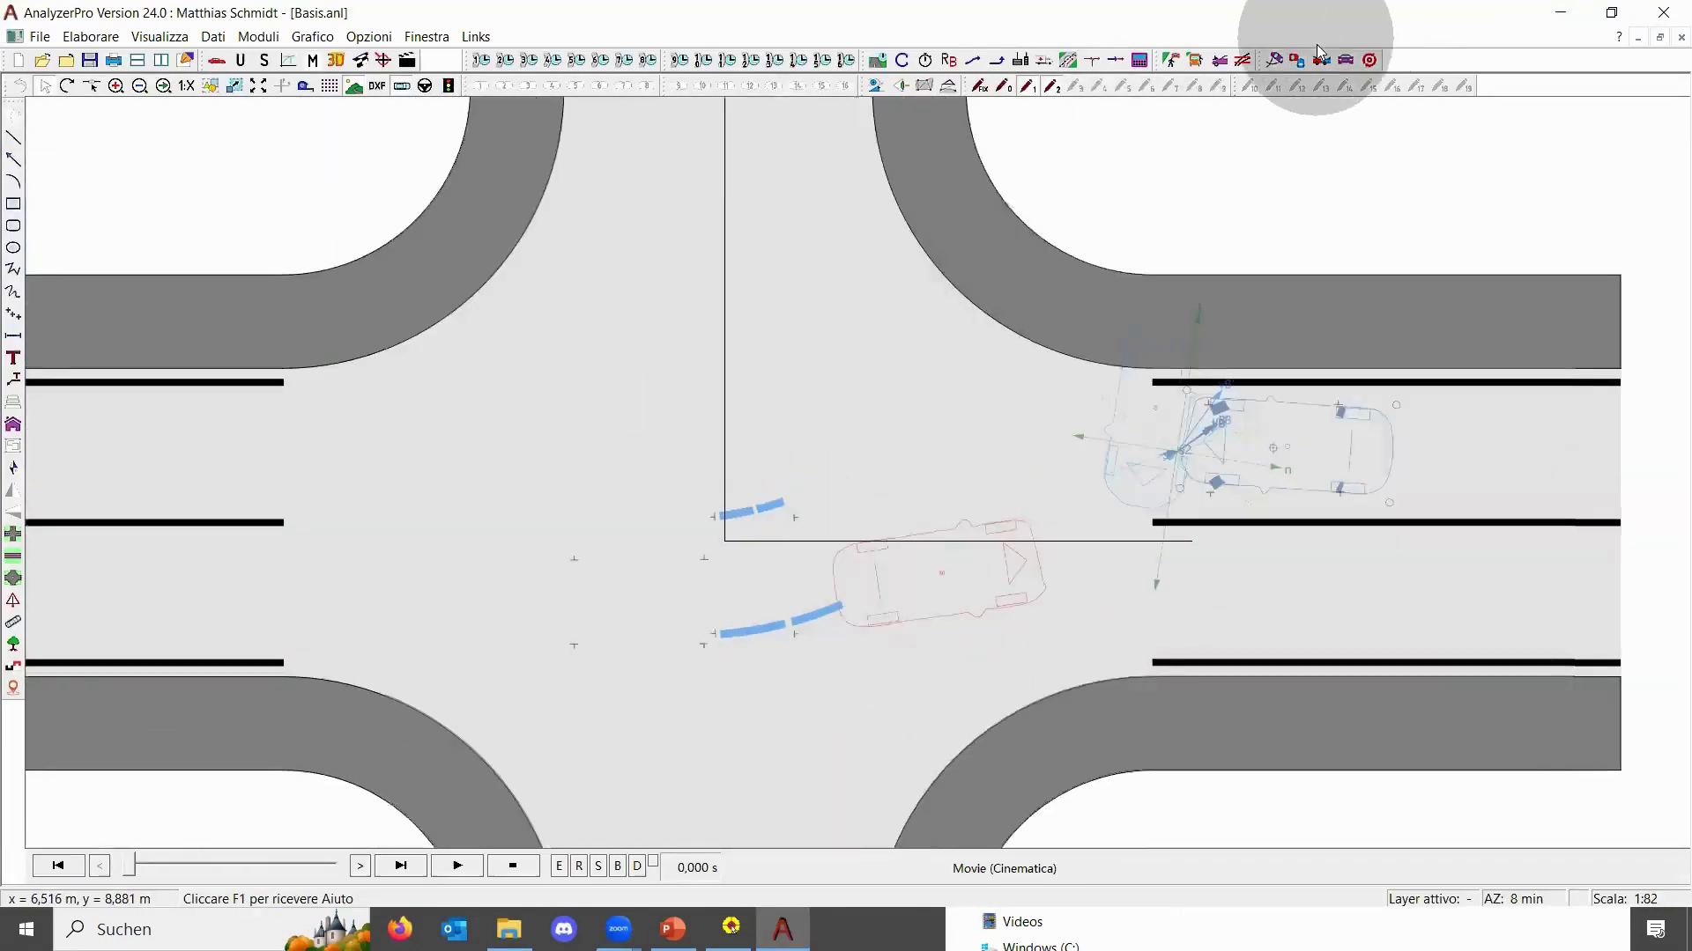
left_click(1370, 60)
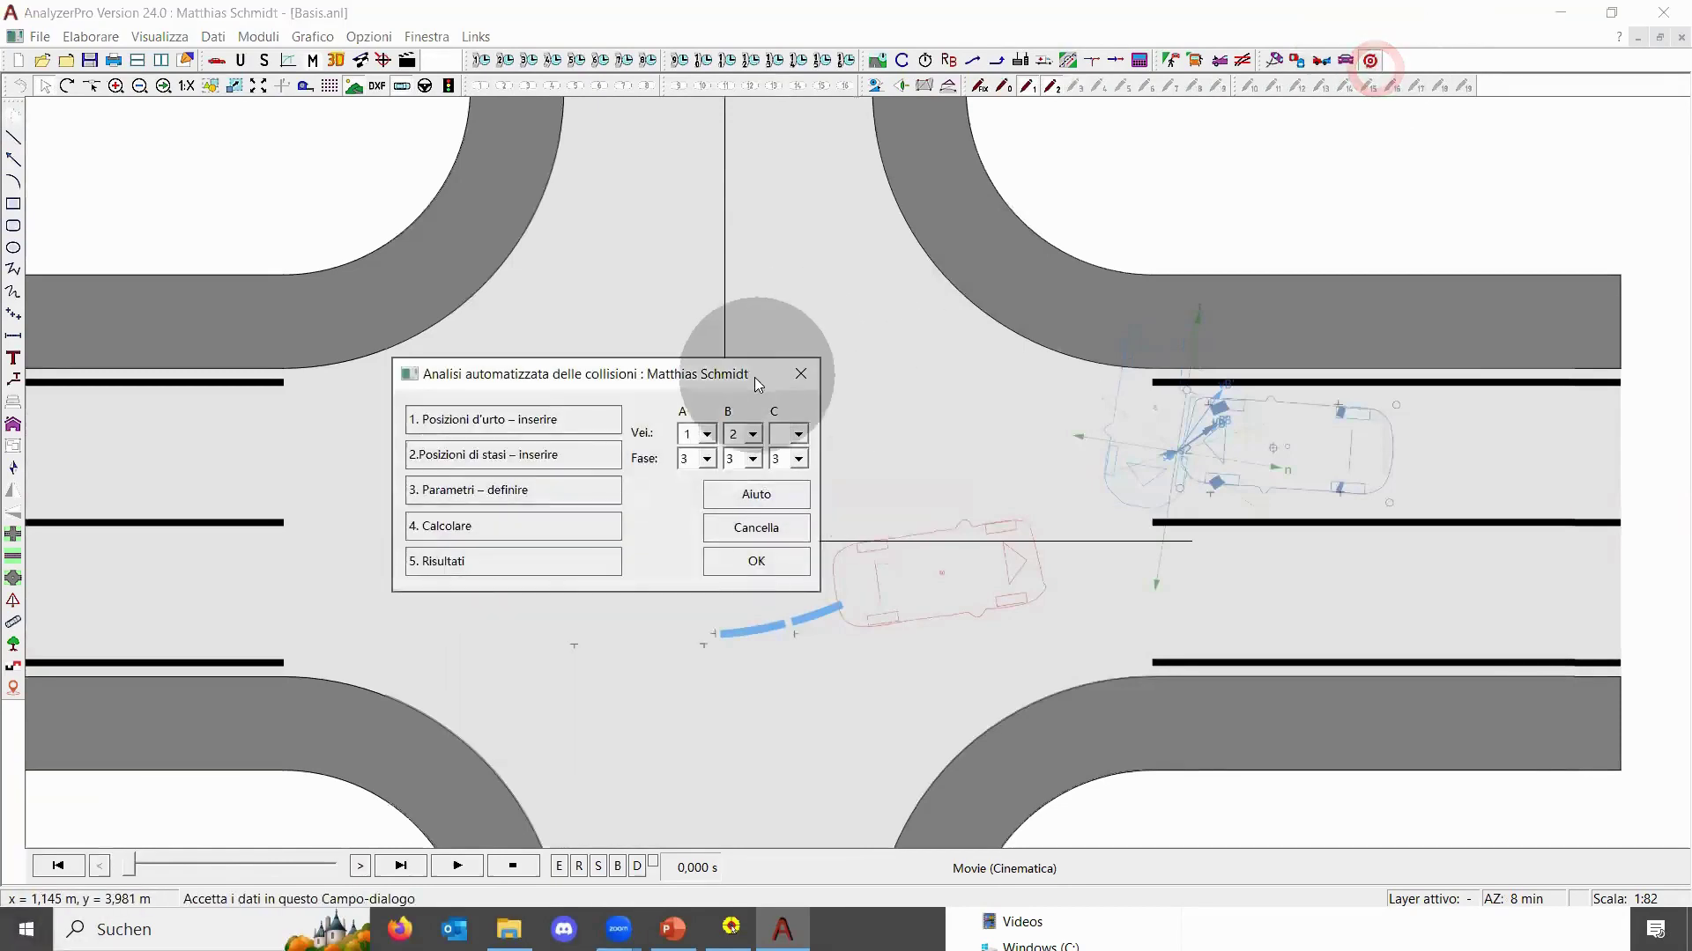
left_click(671, 382)
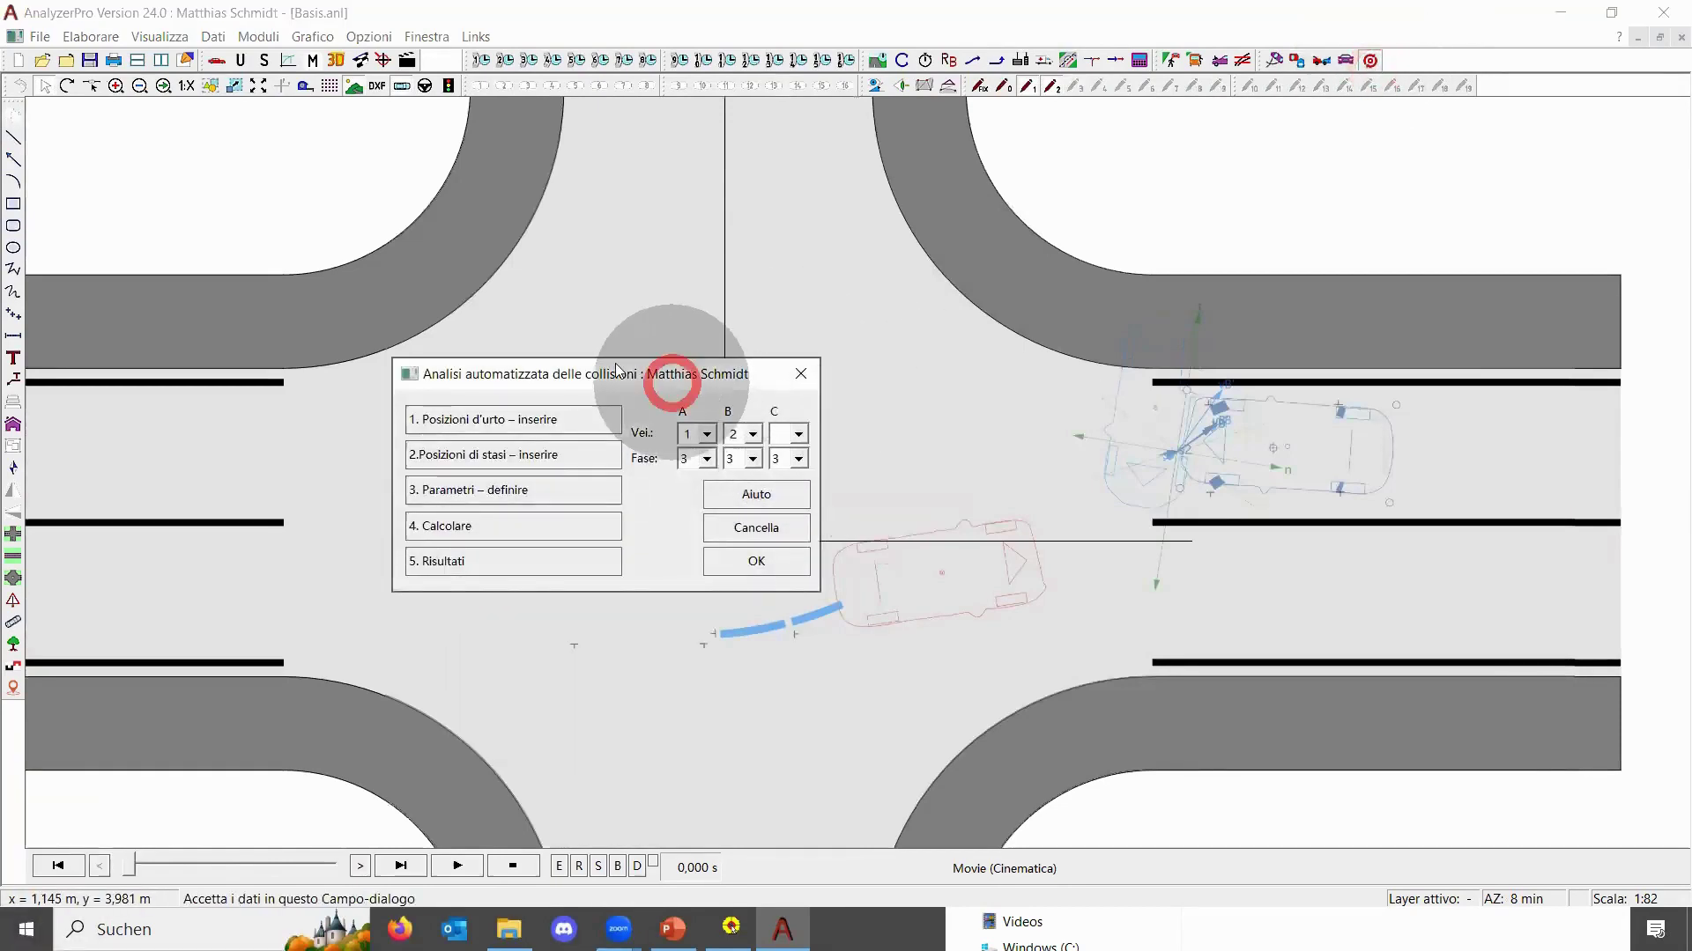
left_click_drag(617, 370, 263, 190)
left_click(447, 253)
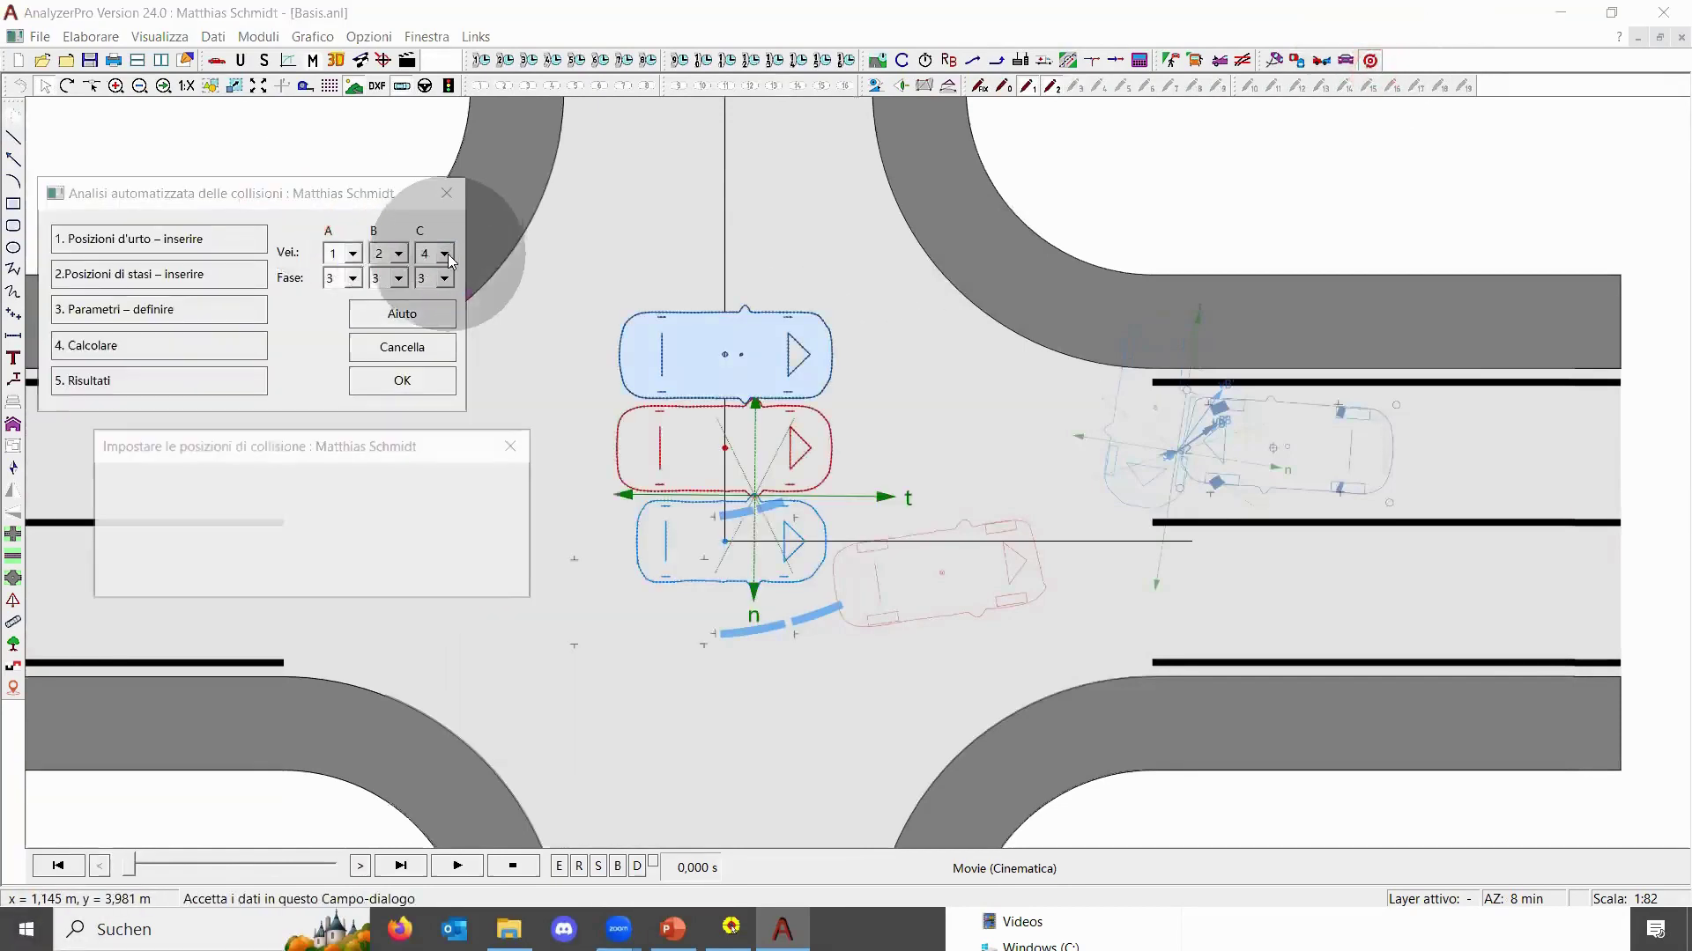
left_click(757, 518)
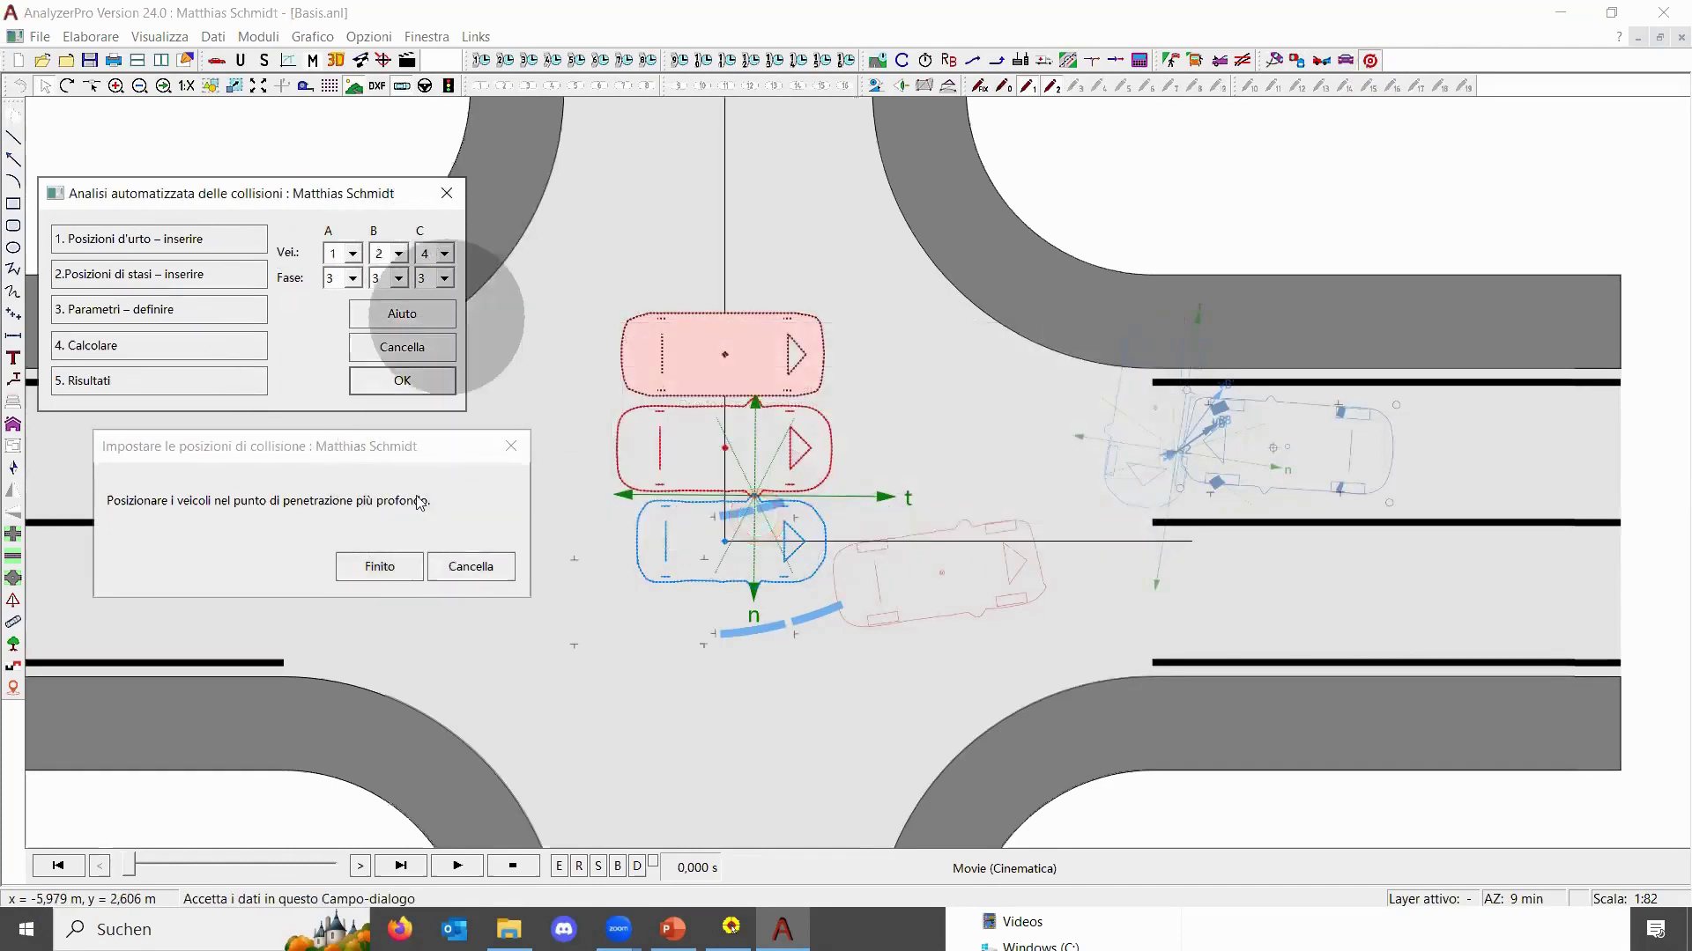
scroll(434, 254, "up", 1)
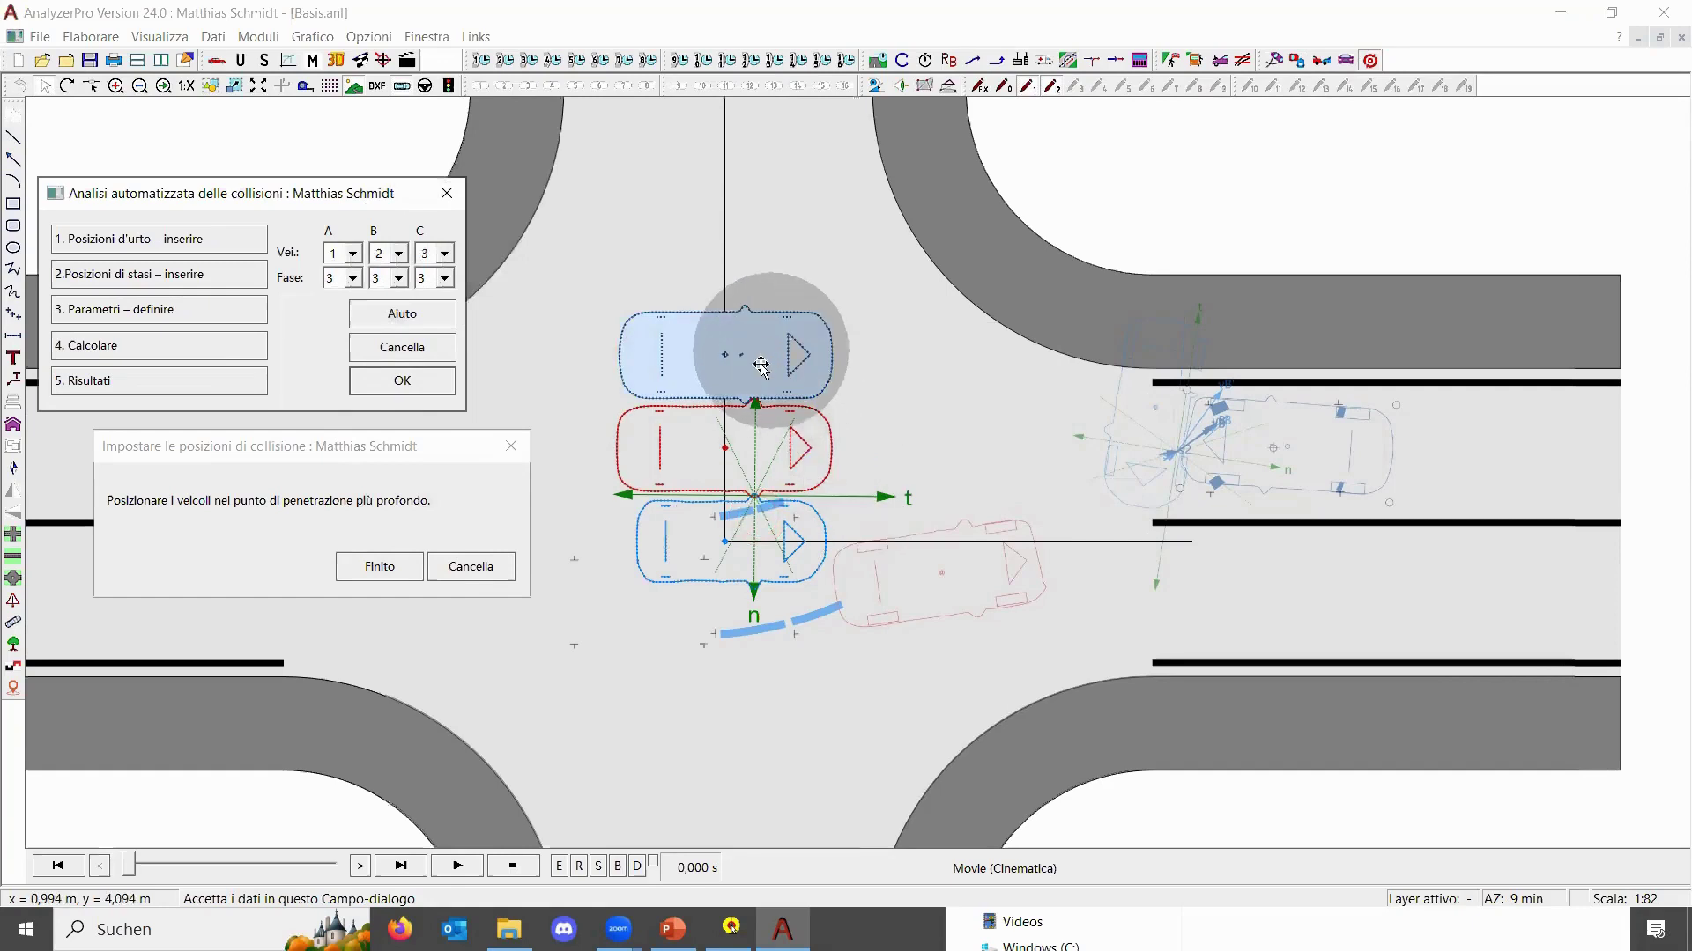
Place vehicle C facing west in the eastern road's upper lane, put red vehicle B against the side of north-facing vehicle A, and accept the impact positions
left_click_drag(761, 366, 894, 392)
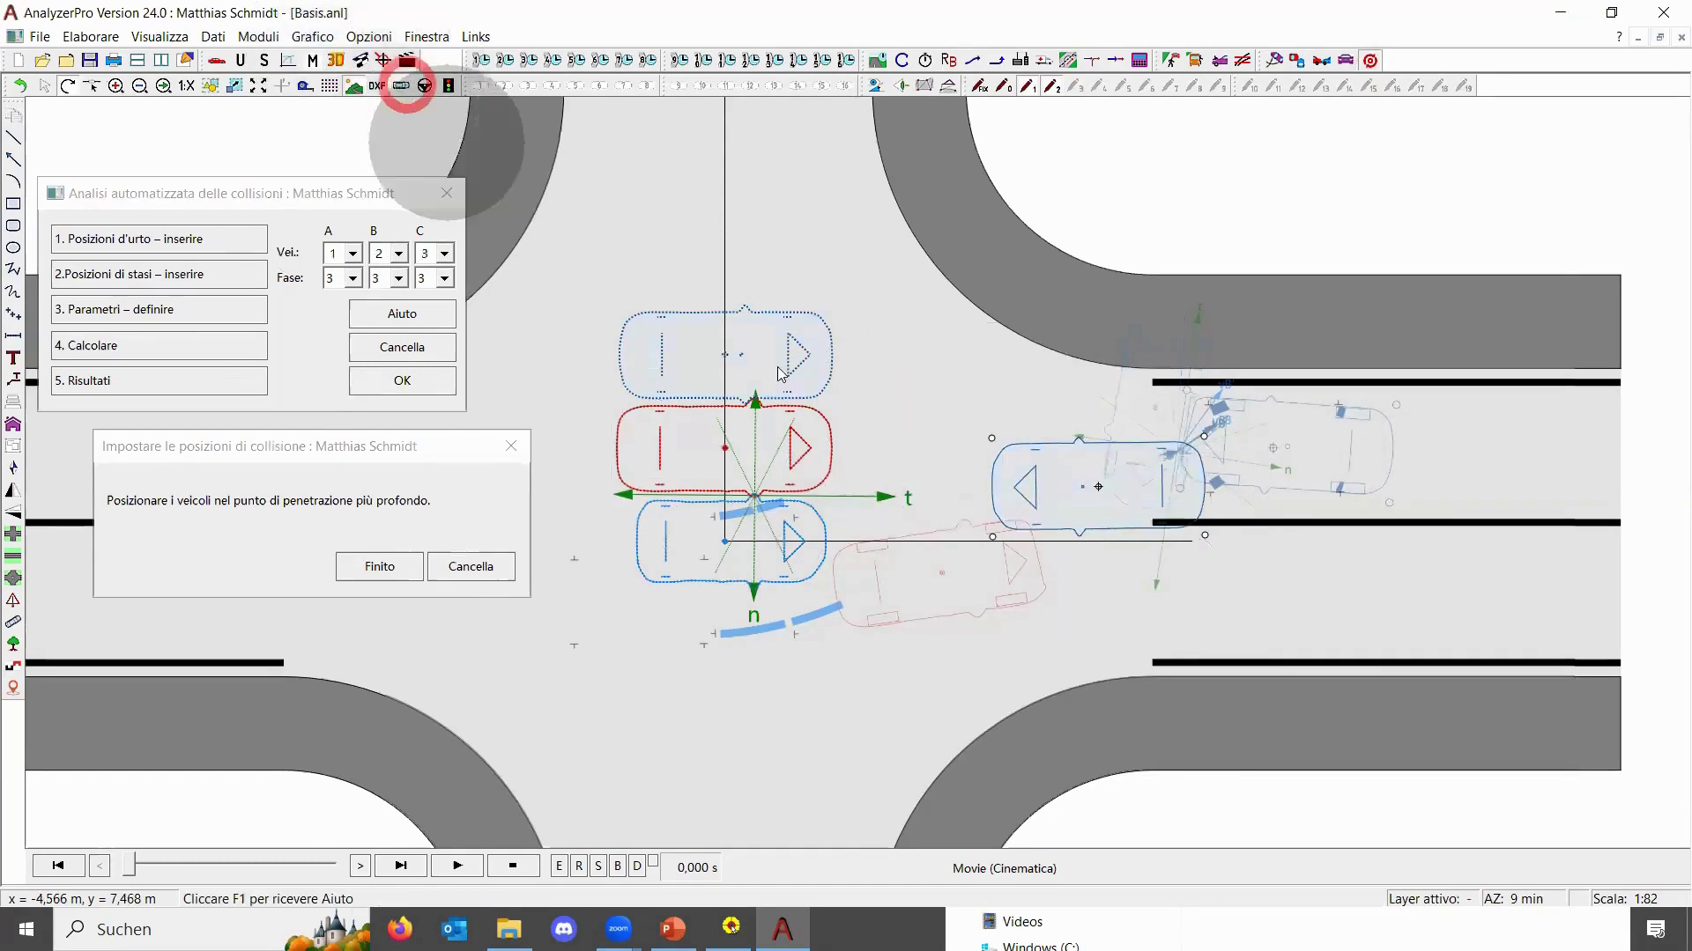
left_click_drag(1048, 495, 1218, 450)
left_click_drag(696, 451, 595, 610)
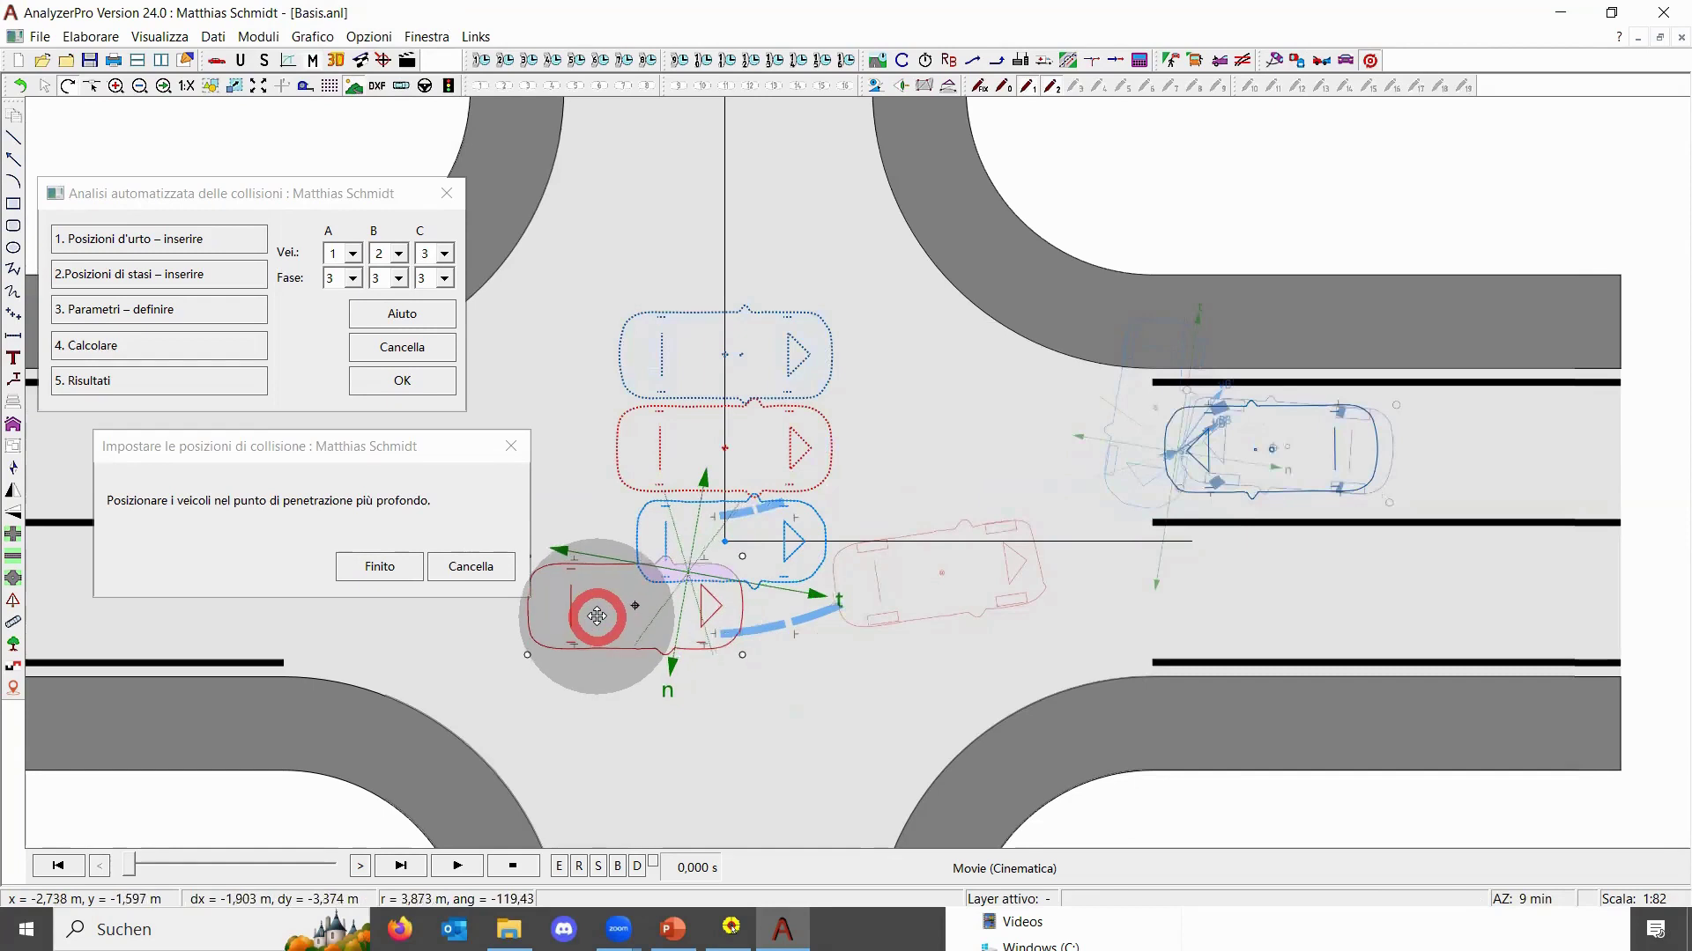
left_click_drag(796, 543, 769, 446)
left_click_drag(861, 653, 700, 594)
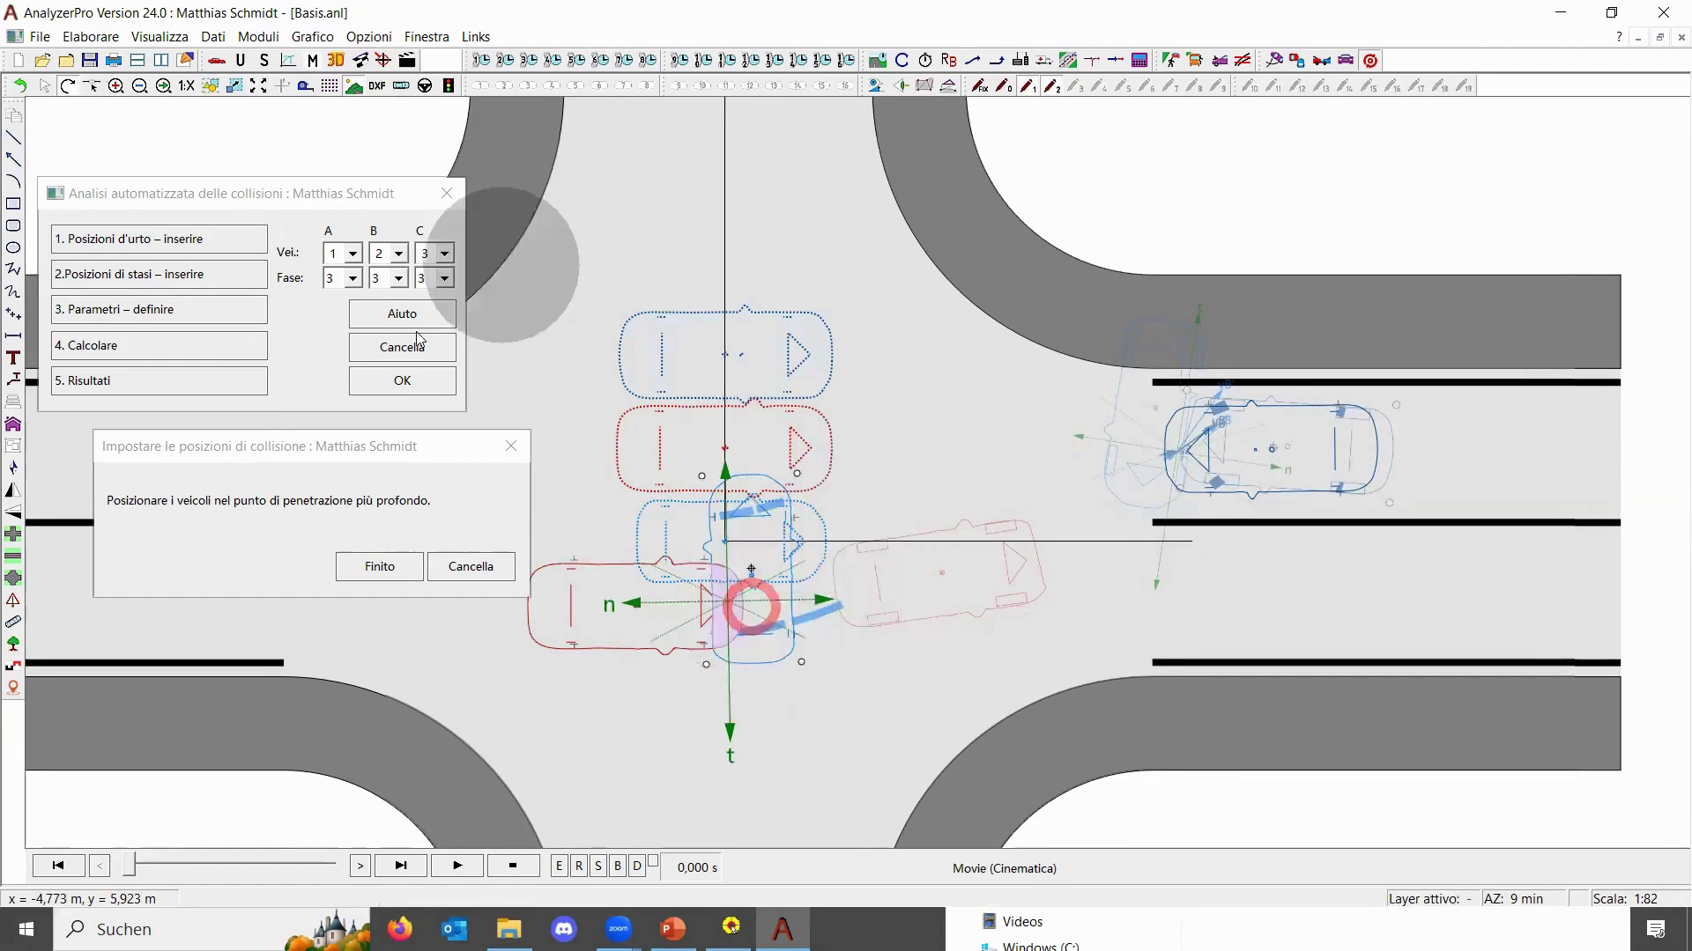
left_click(376, 566)
Enter the rest positions by aligning vehicles A, B and C with their faint final outlines in the eastern part of the junction
left_click(139, 280)
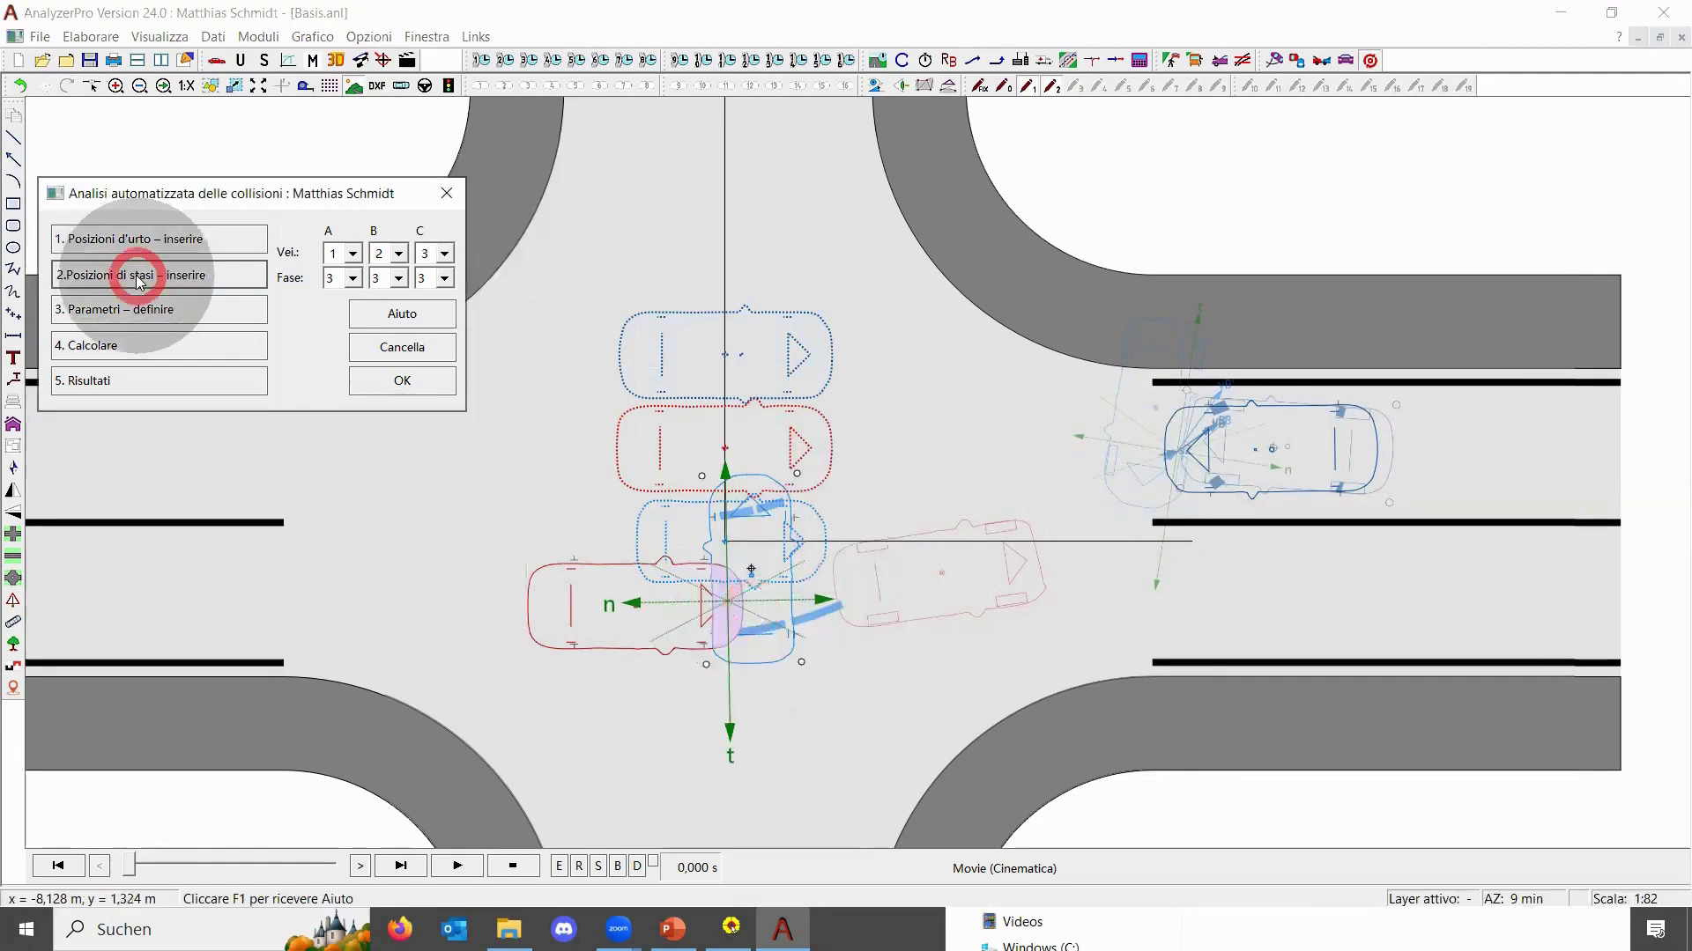
left_click_drag(731, 330, 870, 148)
left_click_drag(1272, 336, 1328, 446)
left_click_drag(743, 427, 1109, 579)
left_click_drag(1006, 666, 944, 579)
left_click_drag(653, 547, 776, 553)
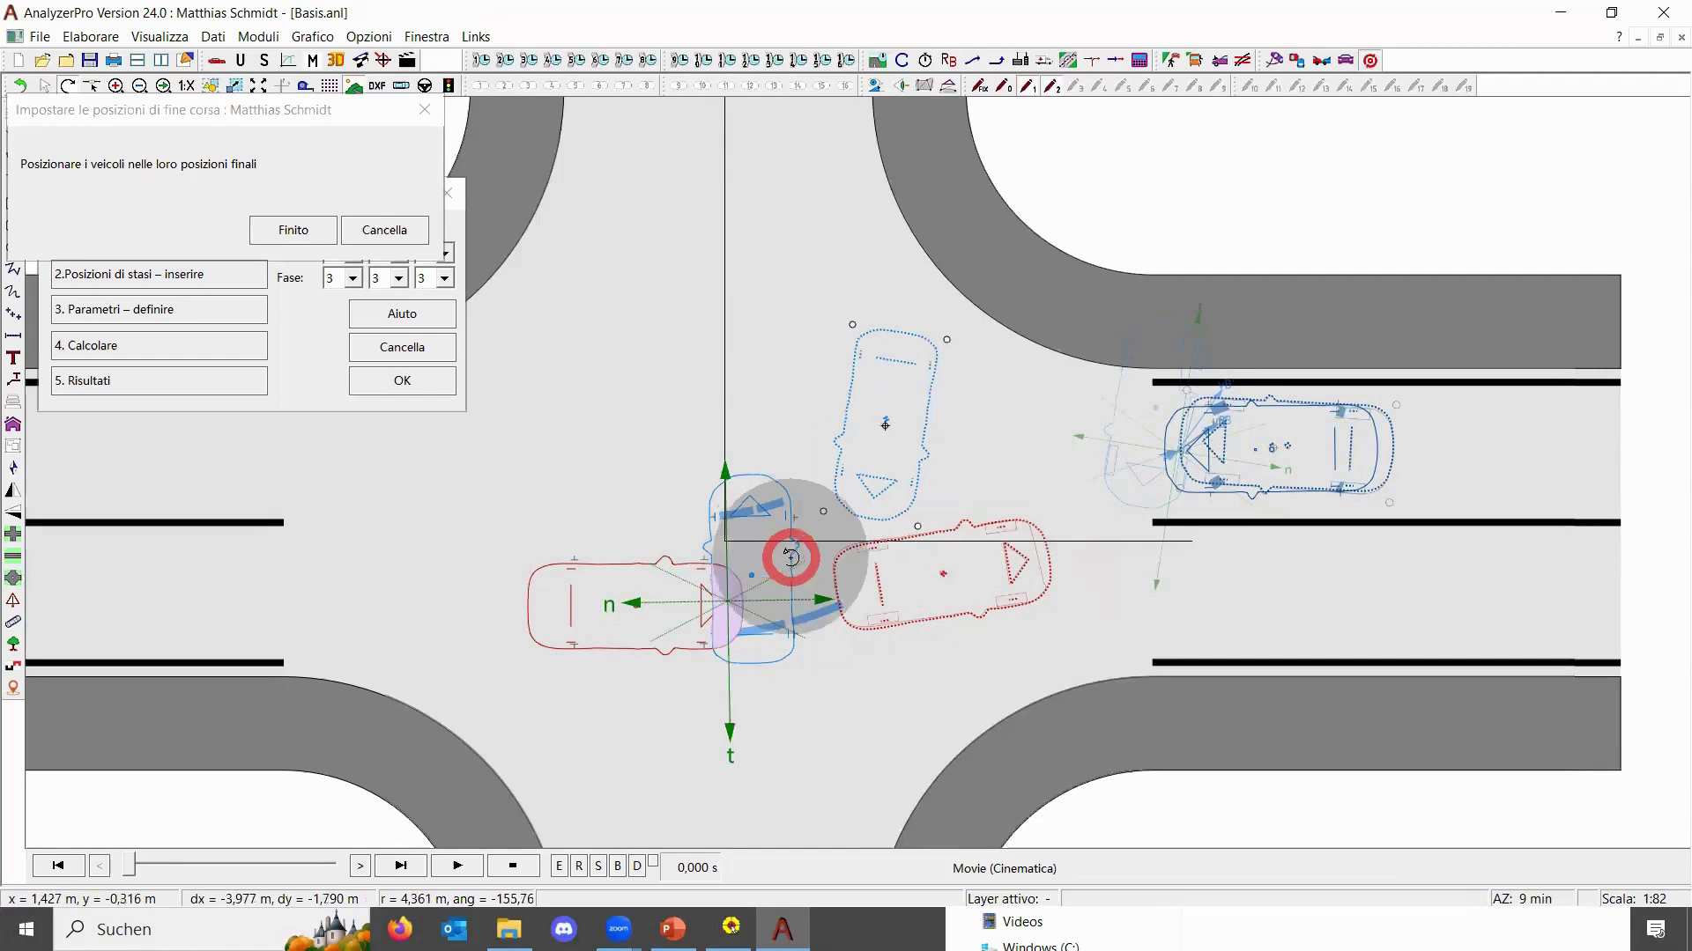
left_click_drag(839, 461, 1110, 453)
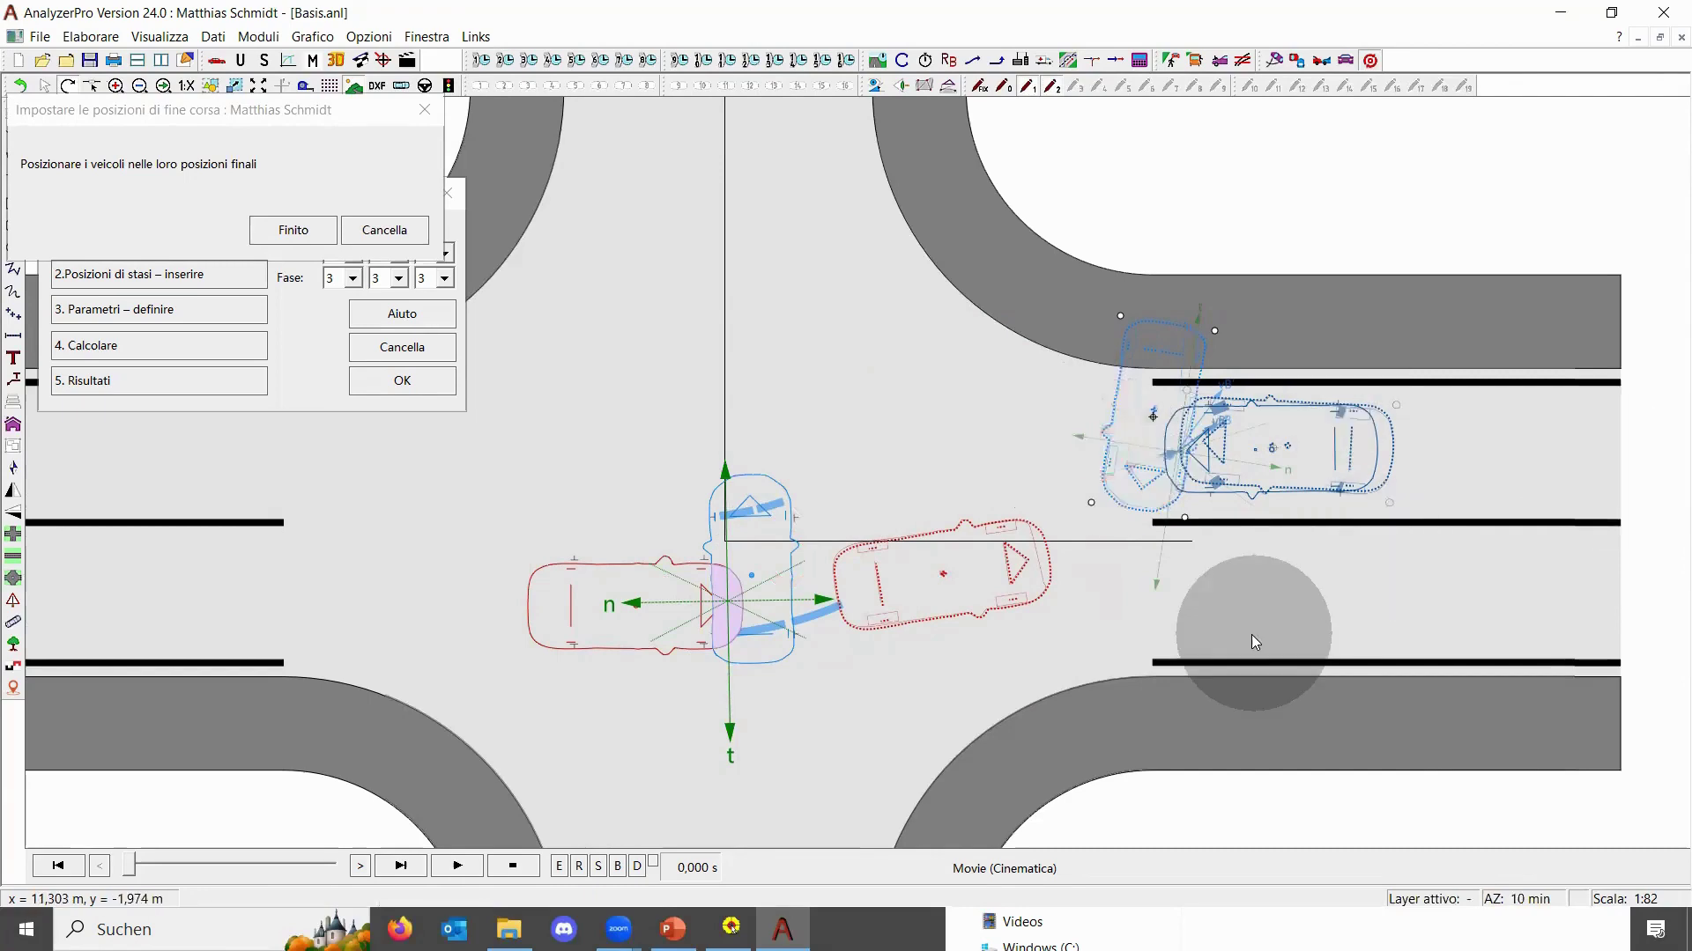
left_click(272, 230)
Let the impact height vary between 0.20 and 0.80 and set vehicle C's brake pedal to 80 % in the optimization parameters
left_click(200, 302)
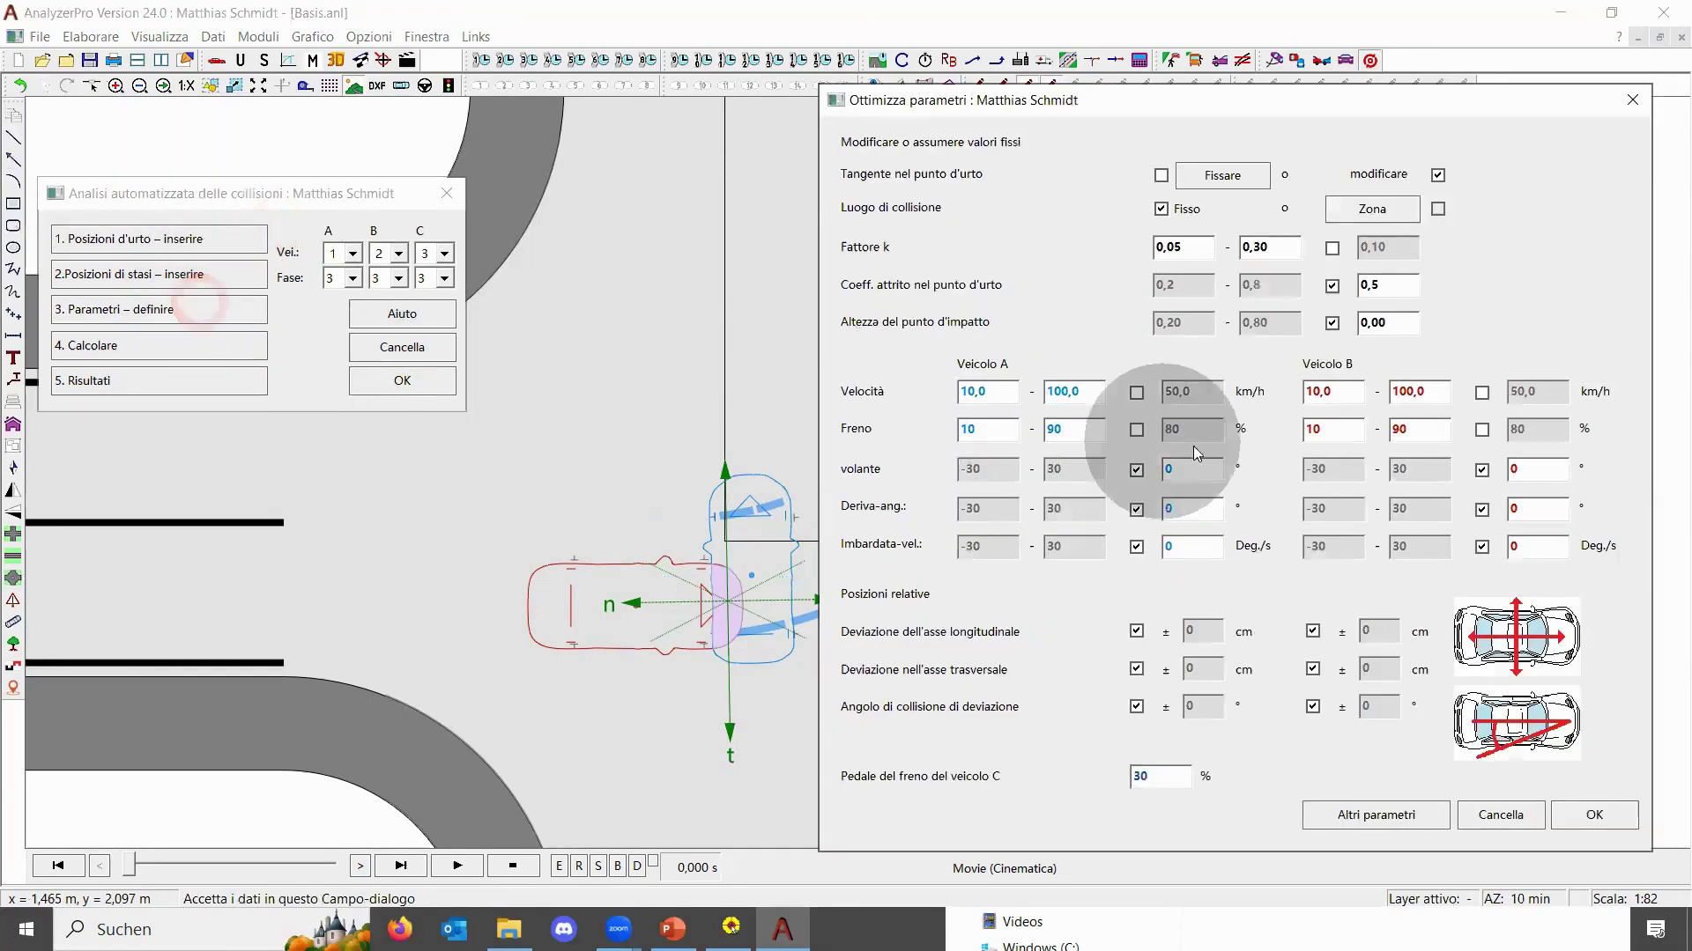
left_click(1326, 324)
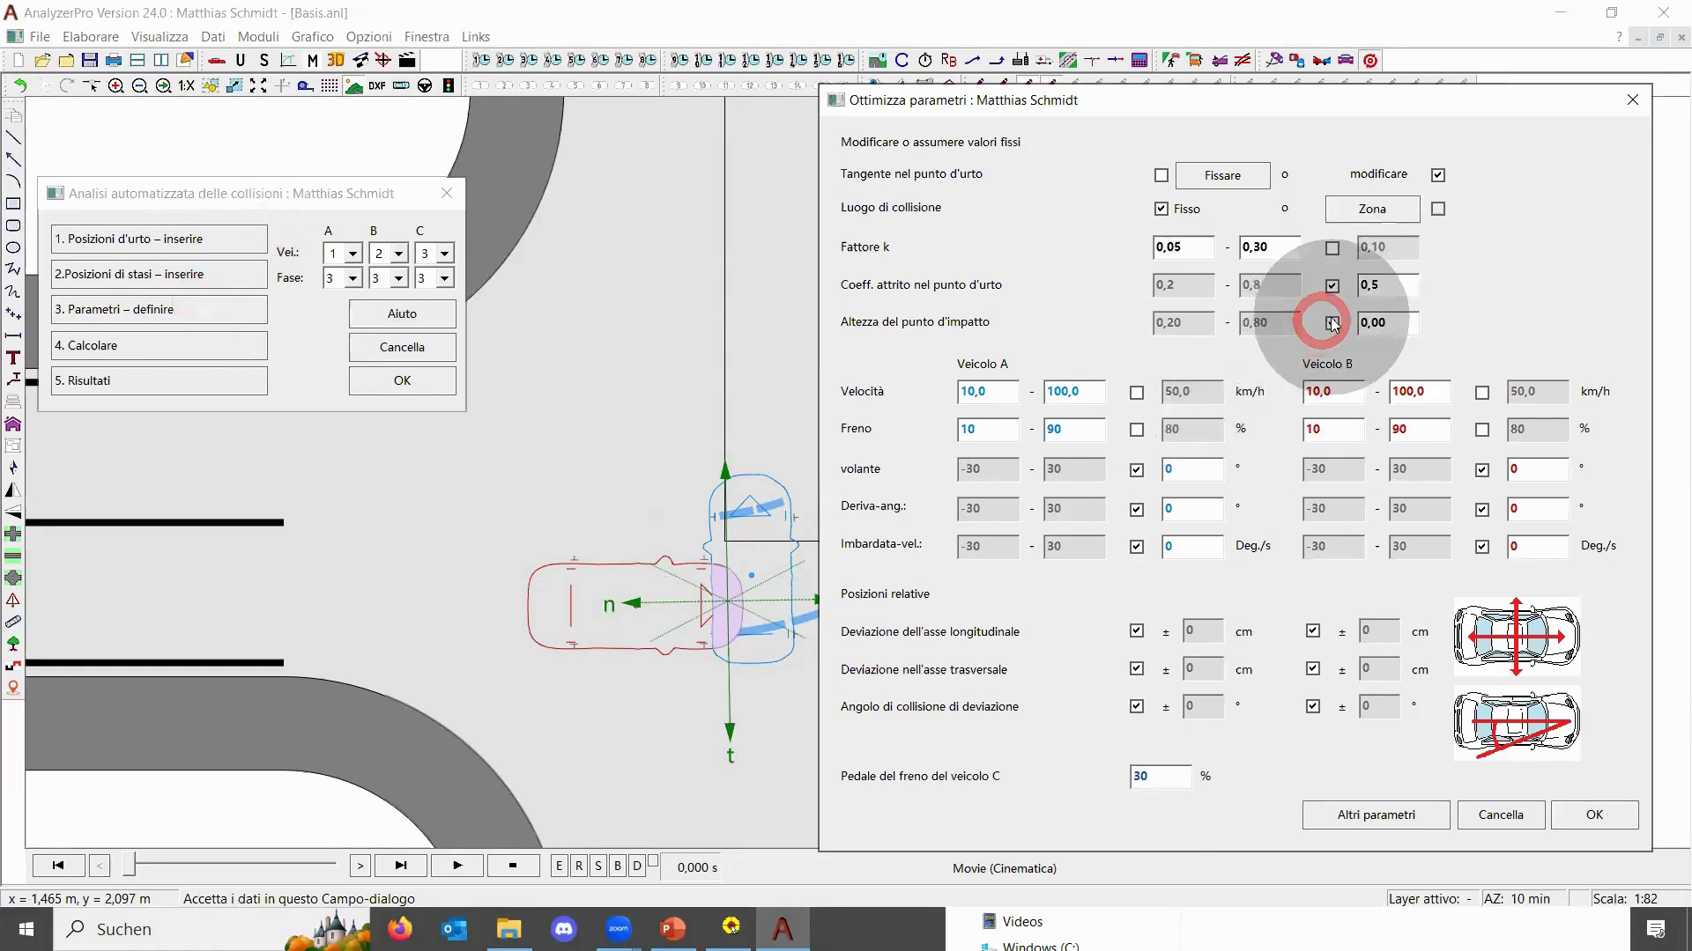
left_click(1139, 775)
type("80")
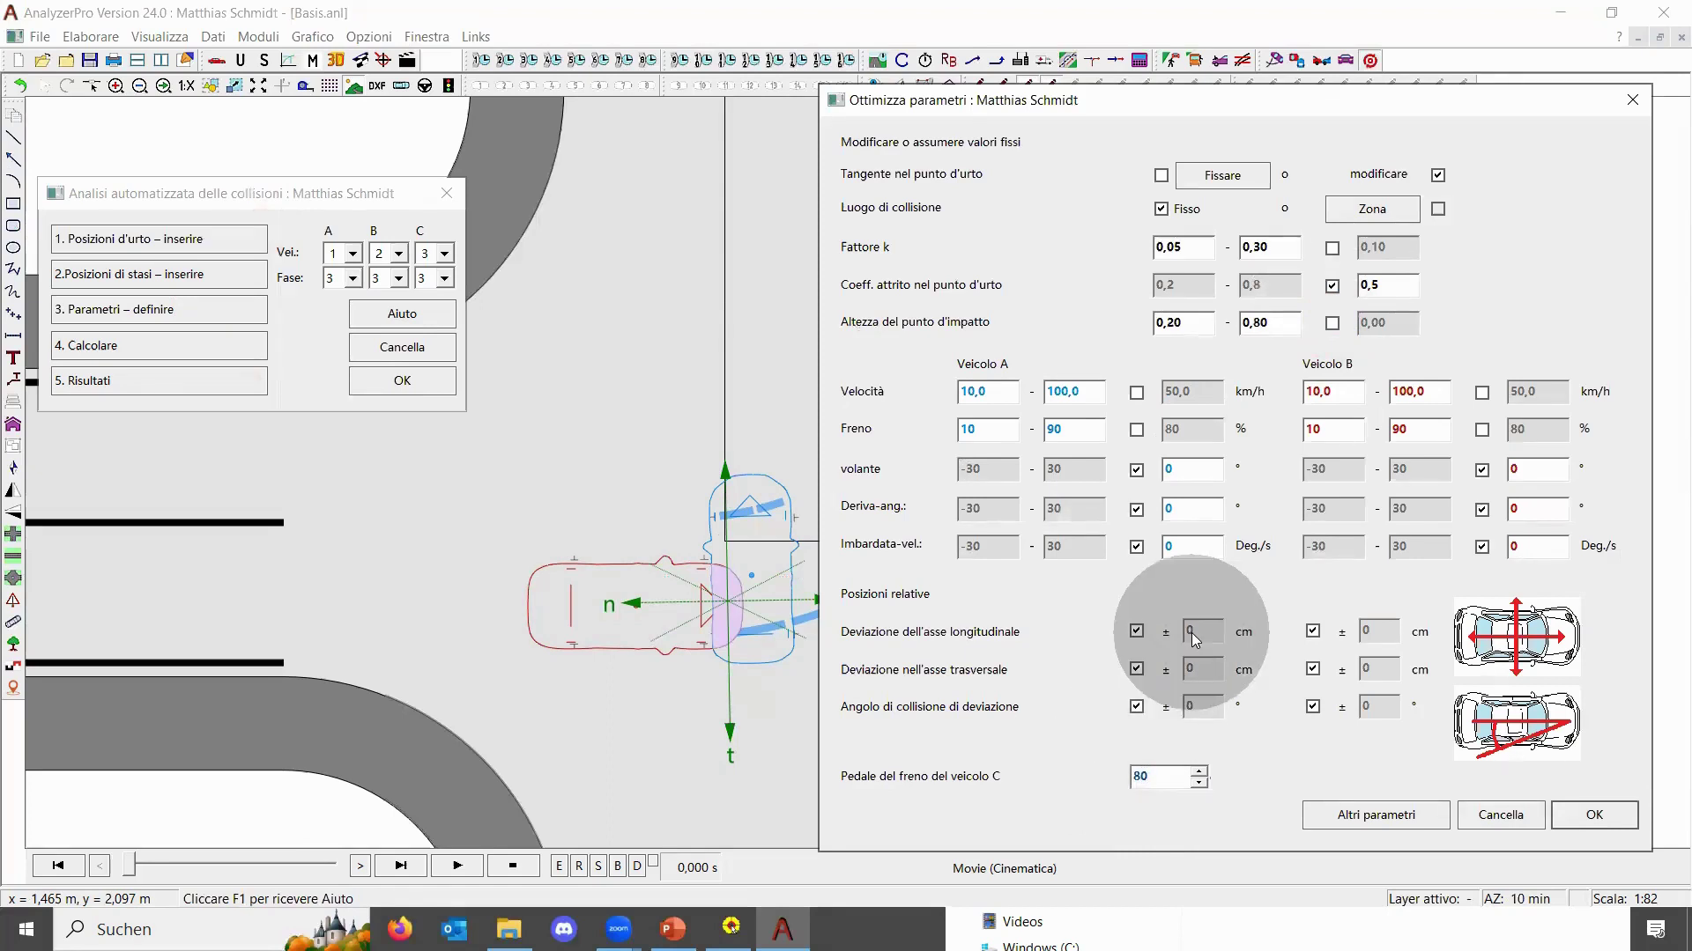
left_click(1596, 816)
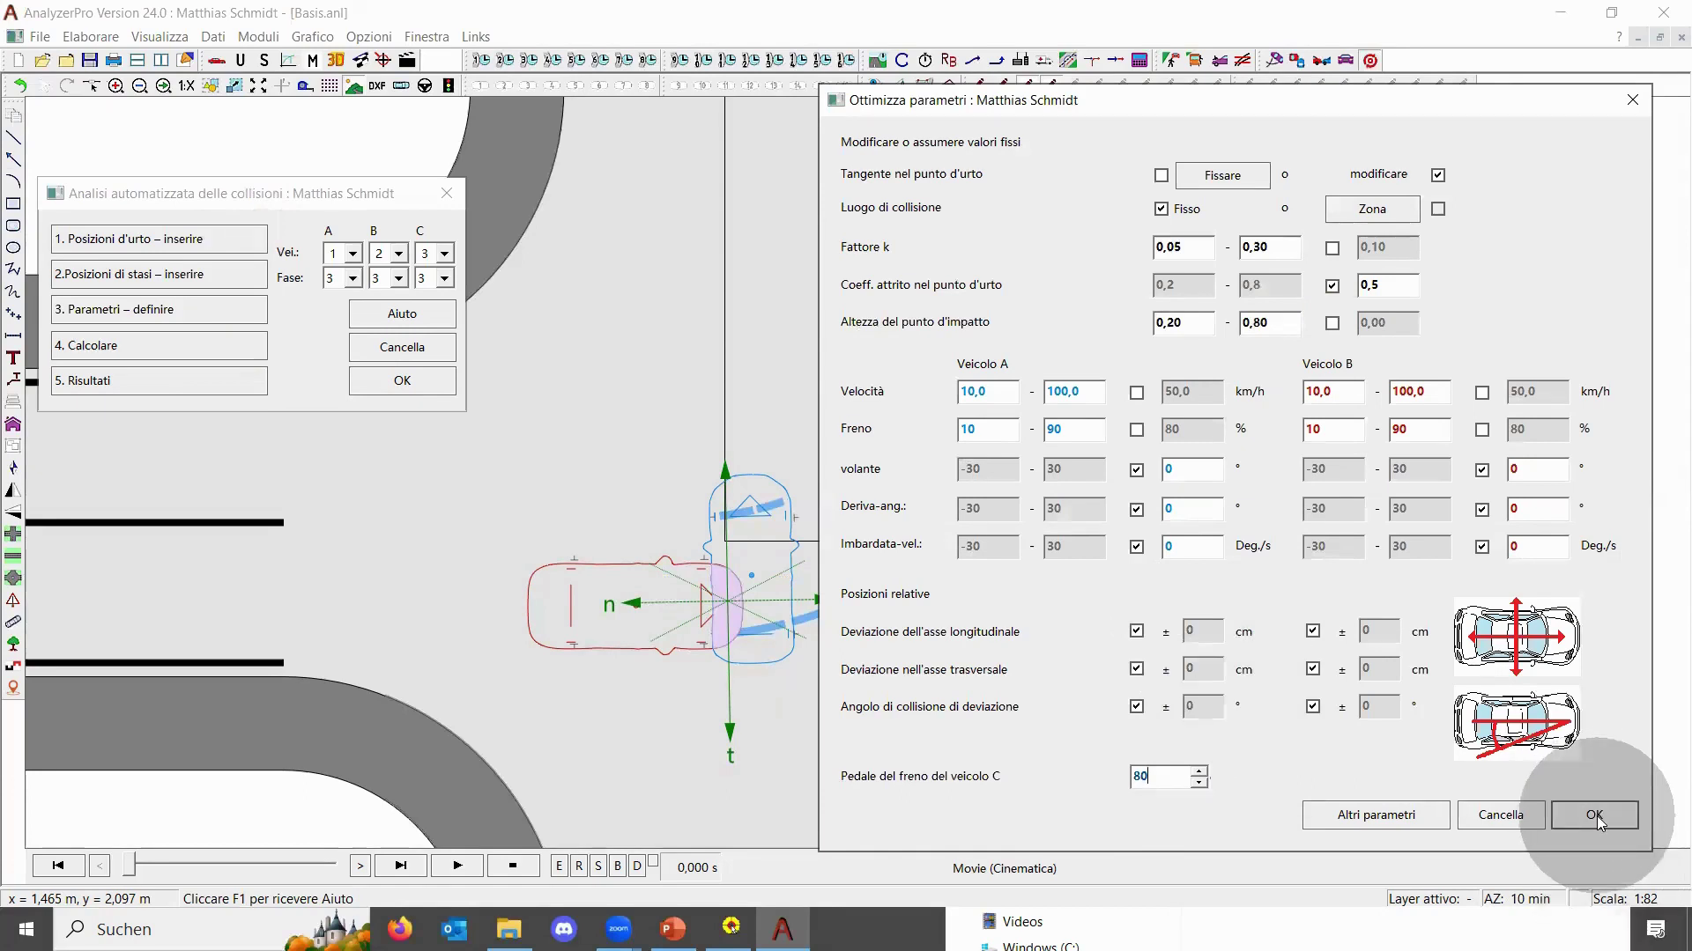
Run the collision calculation with its progress window clear of the vehicles, and stop it during the first calculation cycle
left_click(101, 346)
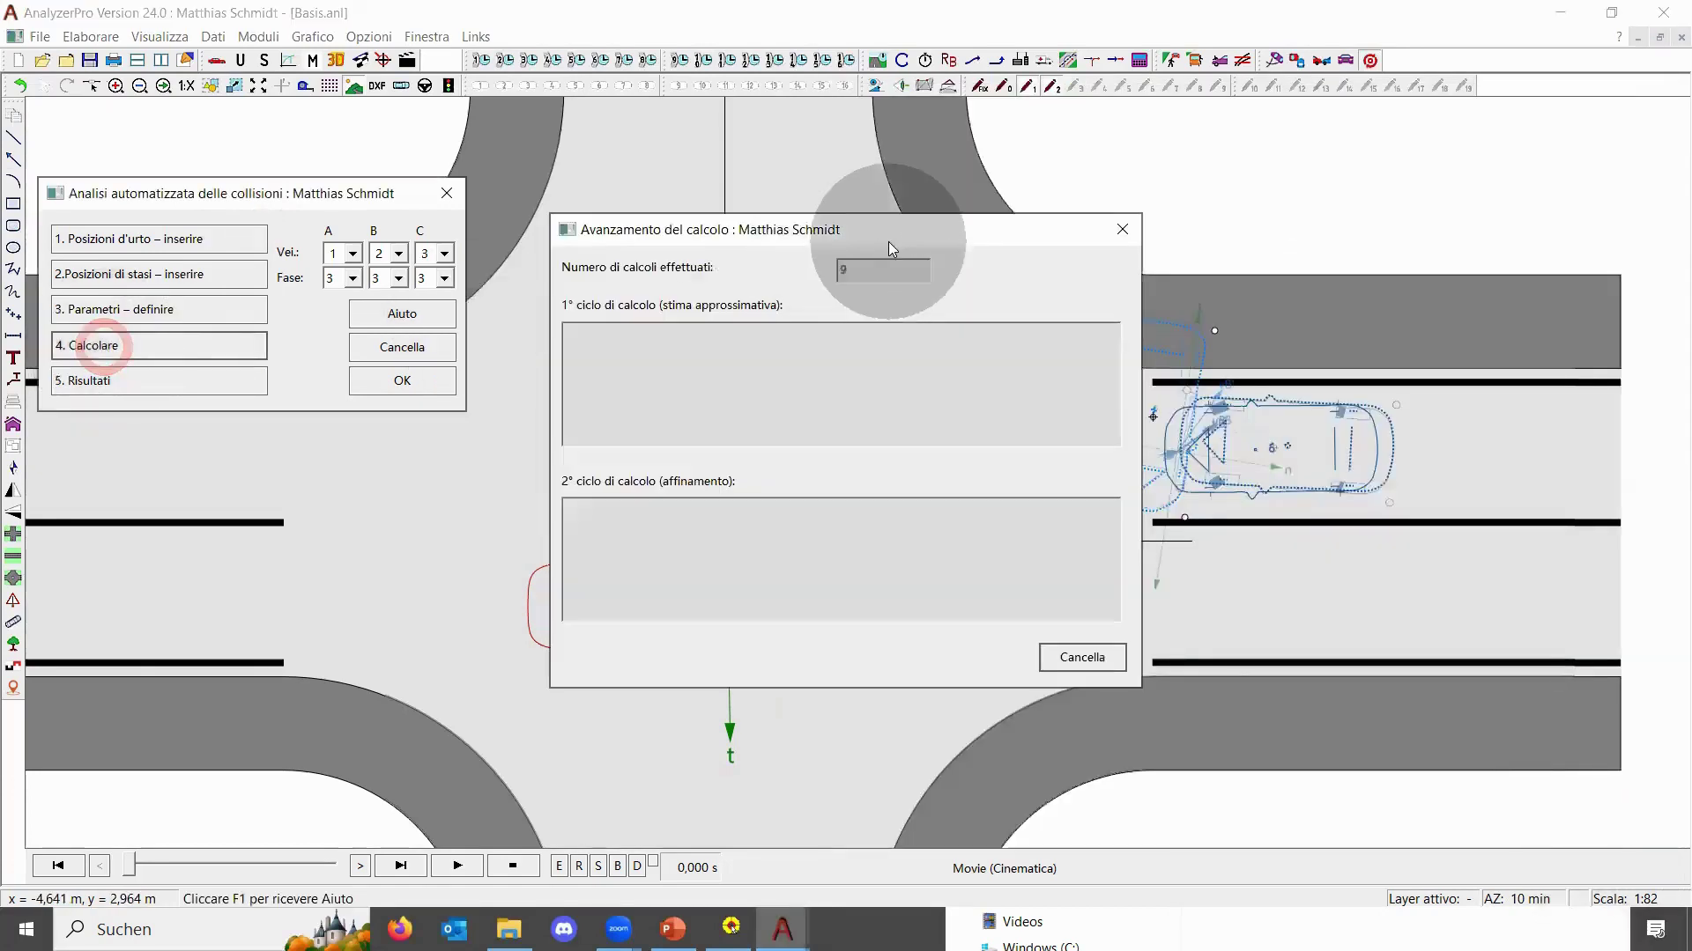
left_click(872, 232)
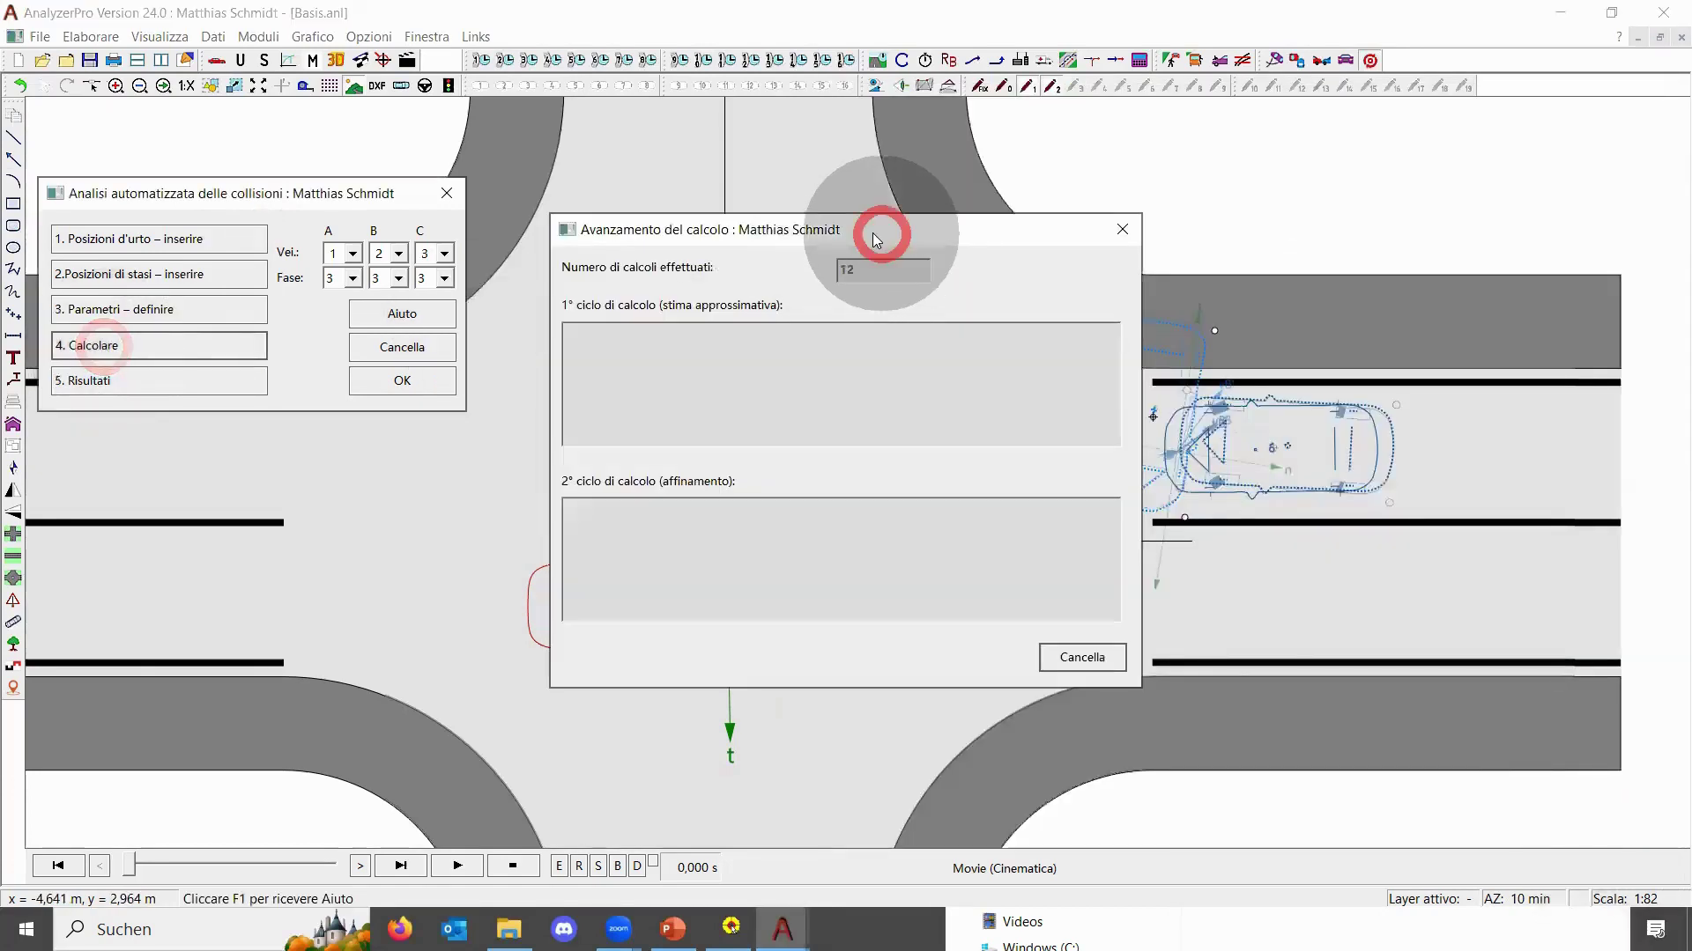
left_click_drag(873, 233, 213, 474)
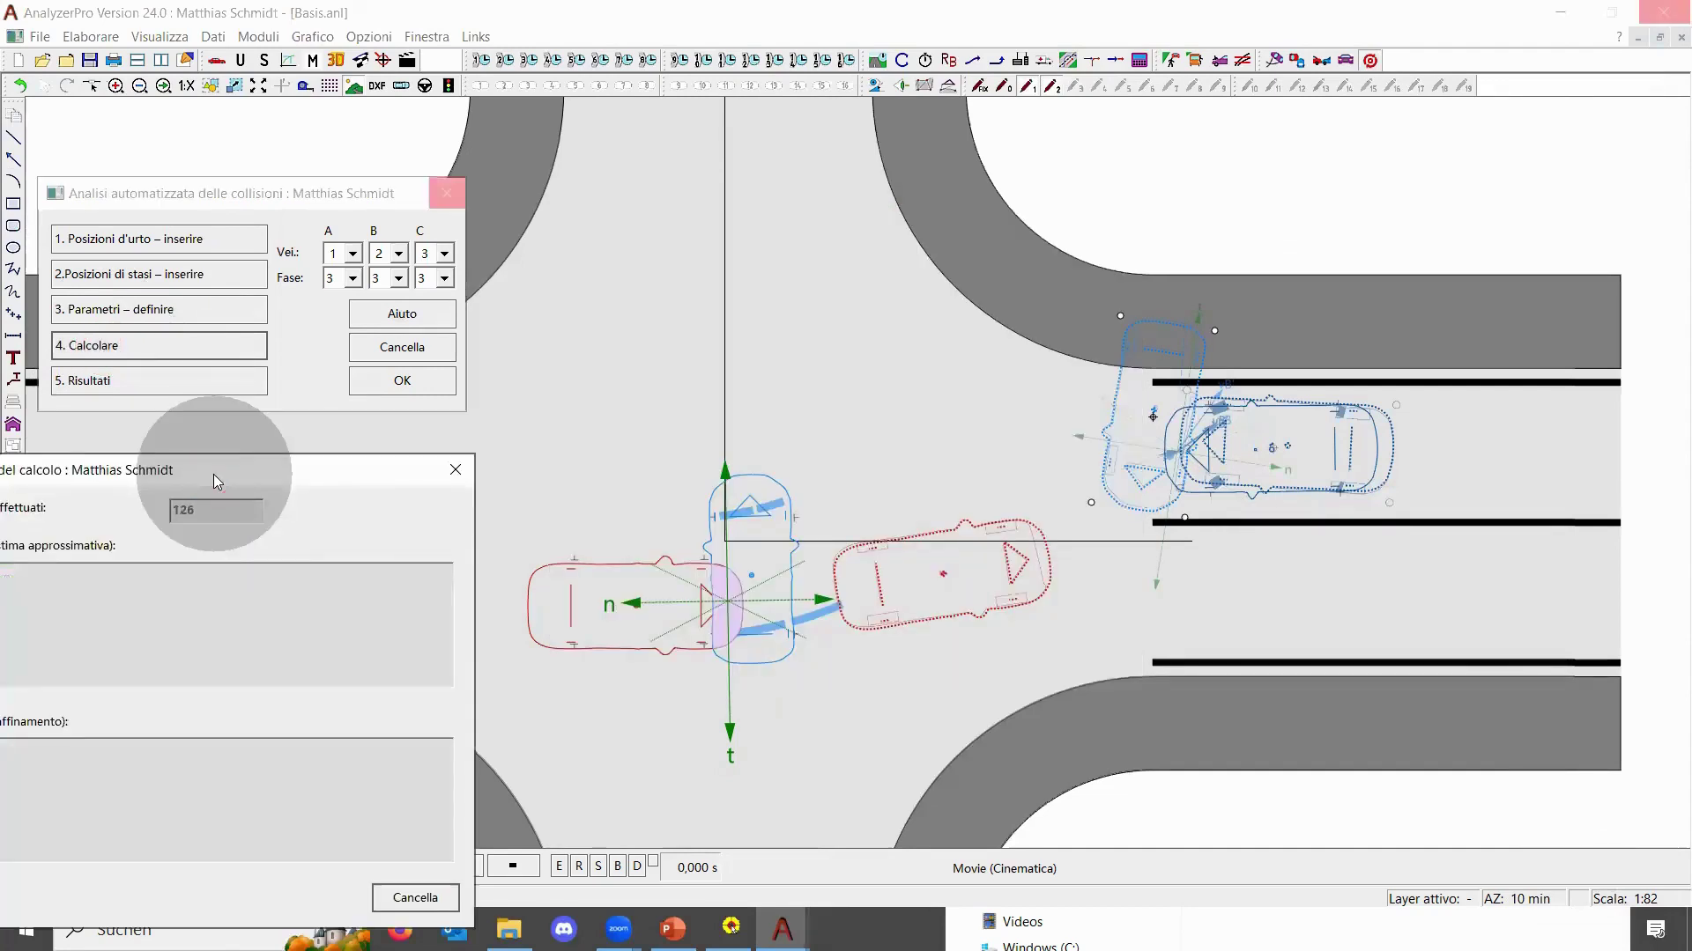
left_click_drag(214, 474, 356, 451)
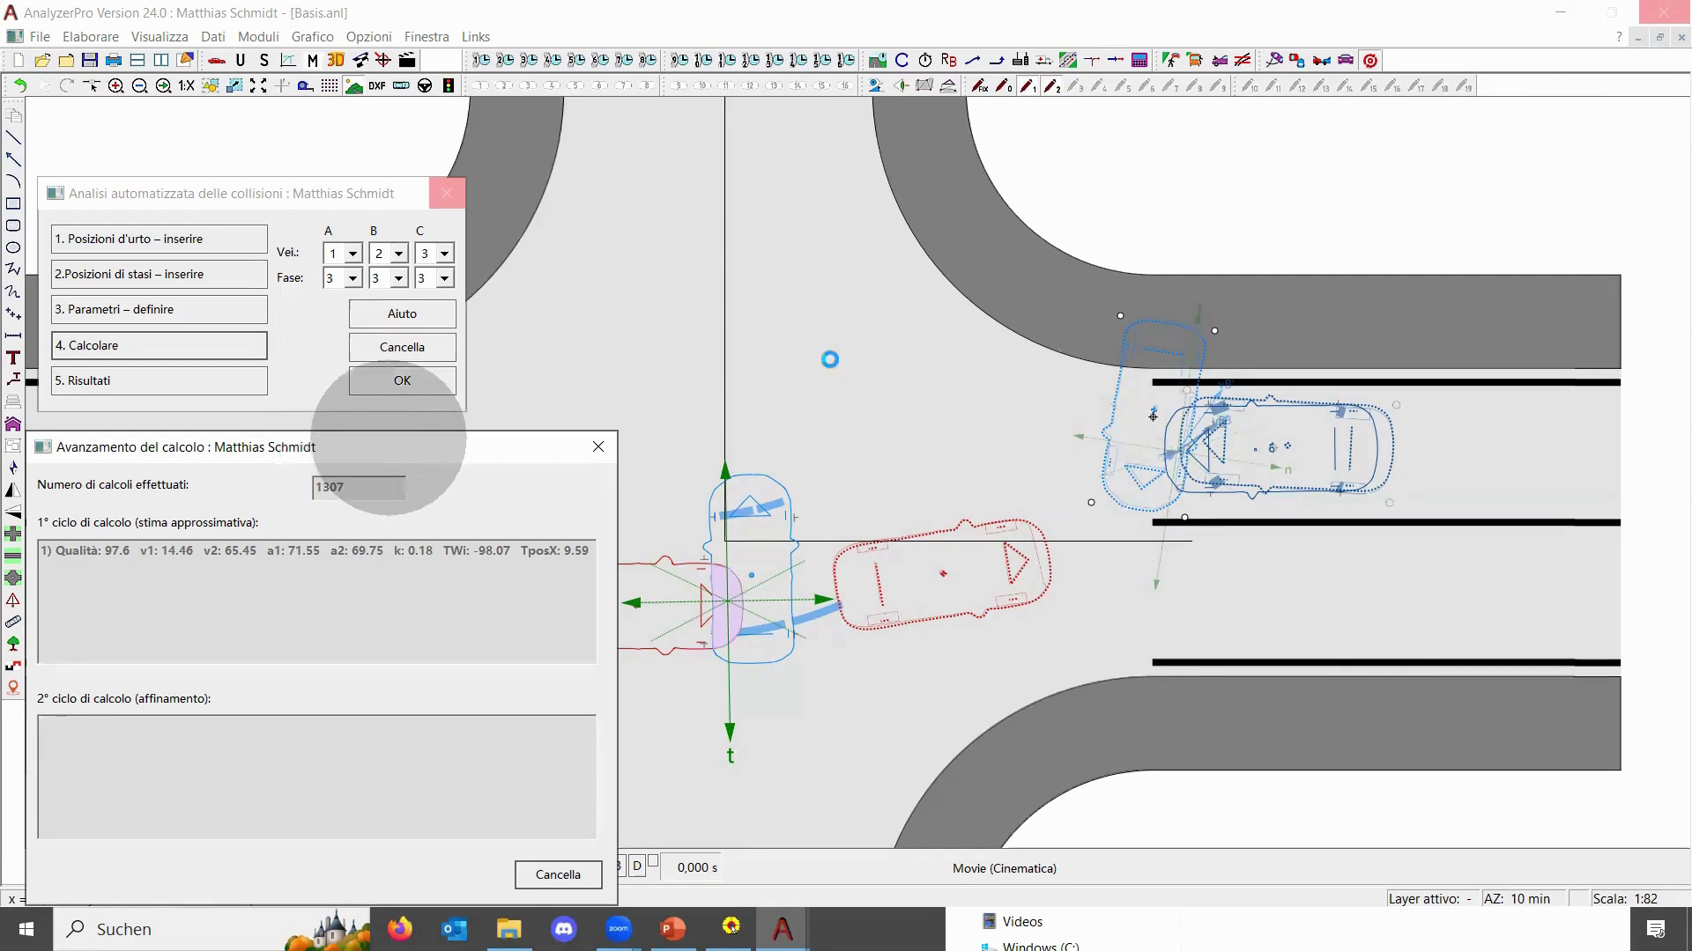
left_click(1269, 453)
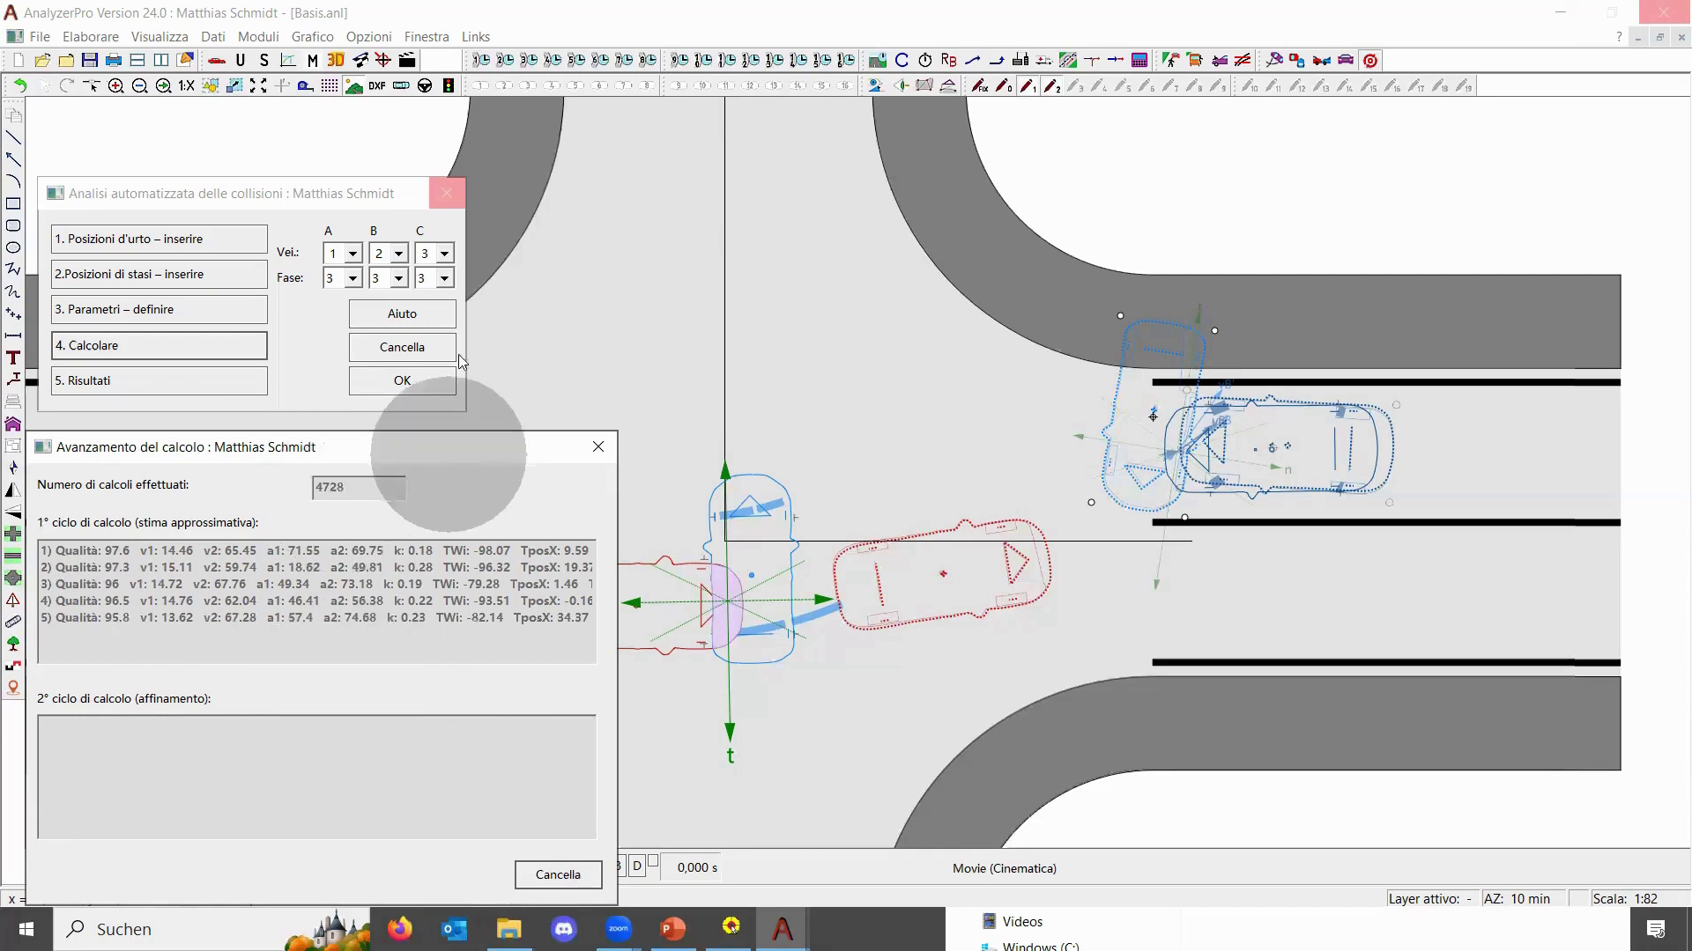
left_click_drag(448, 456, 459, 356)
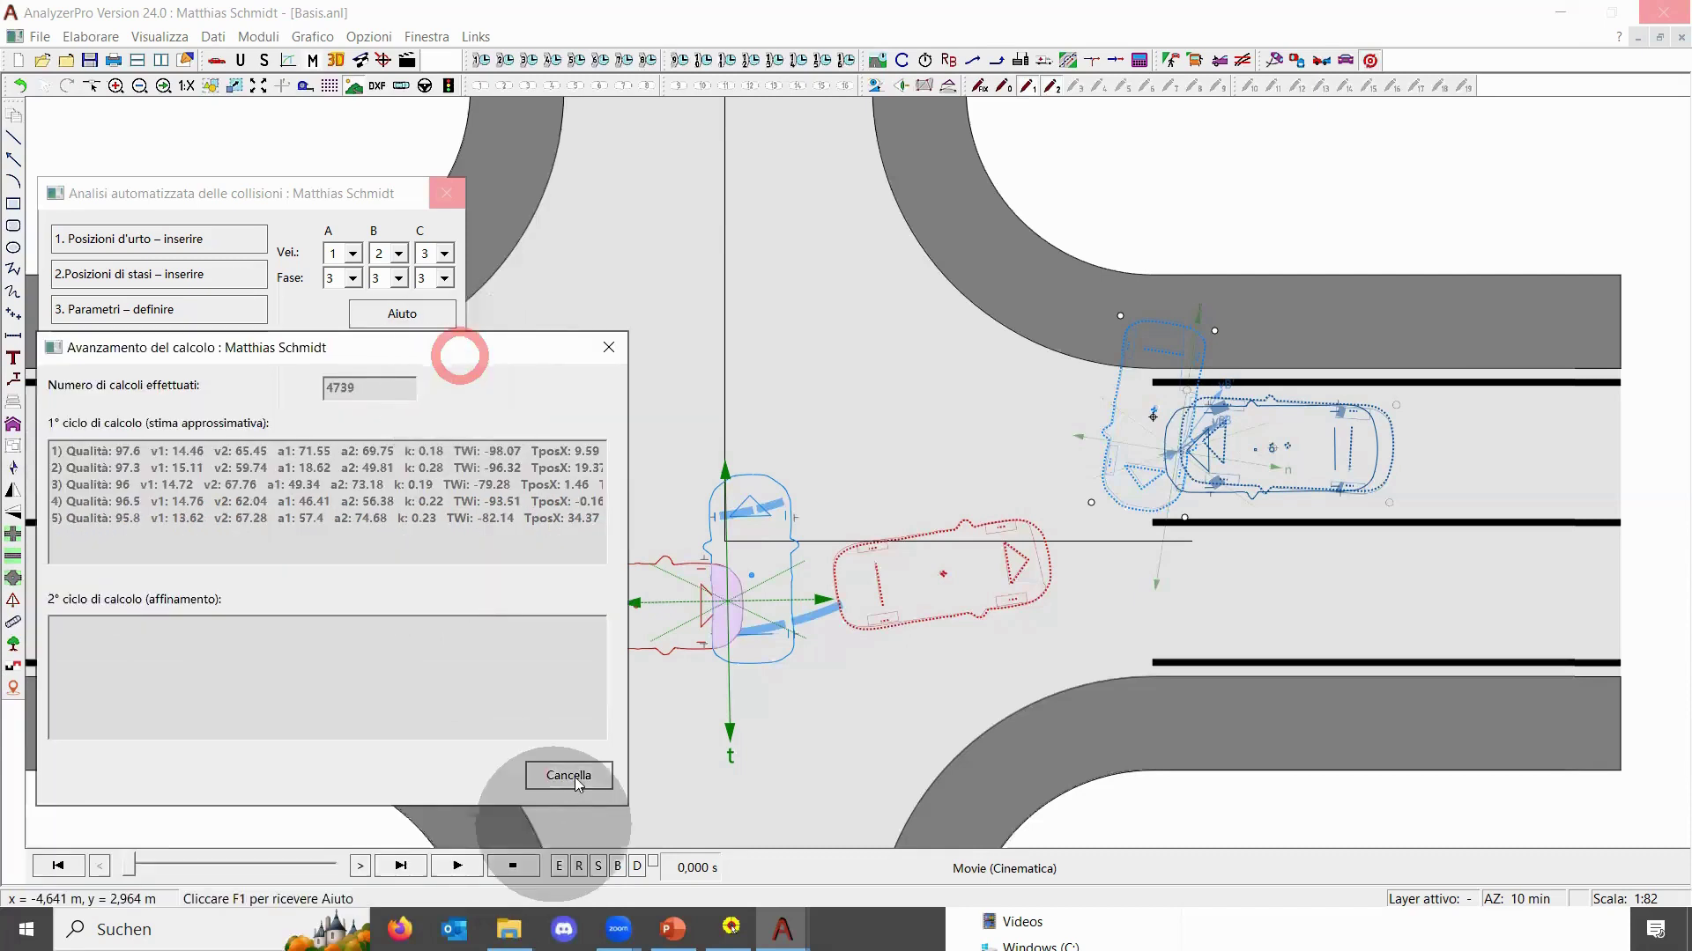
left_click(574, 777)
Open the calculation results beside the vehicles and preview the second and third first-stage solutions in the drawing
left_click(728, 504)
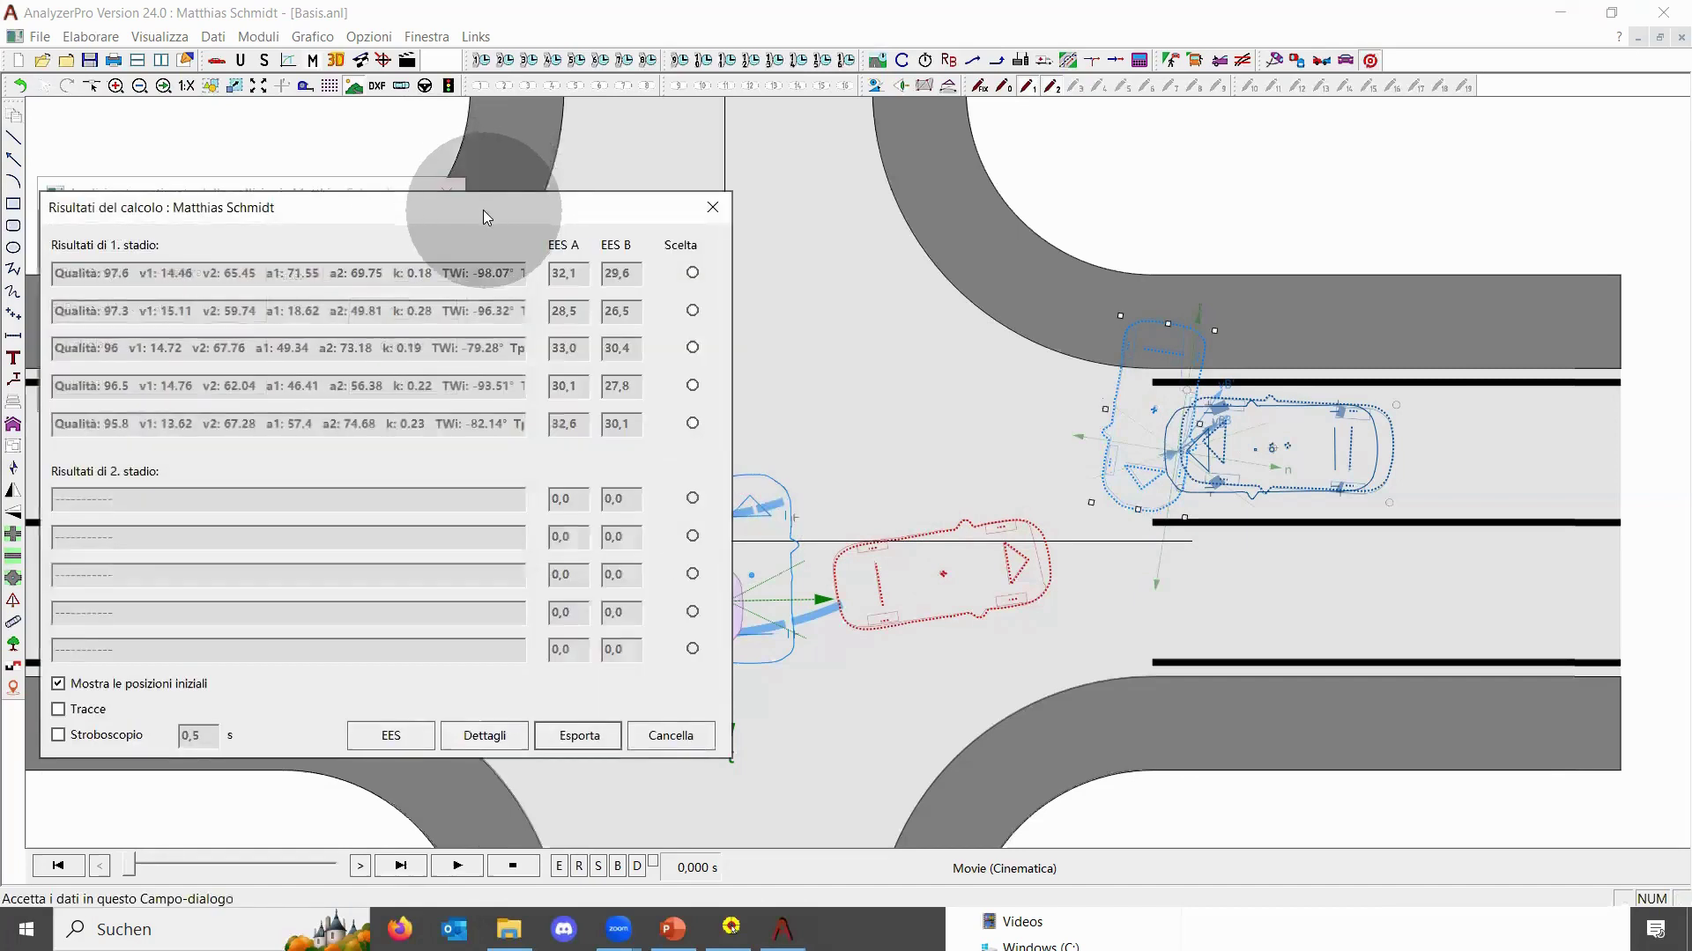
left_click(480, 215)
left_click_drag(474, 223, 480, 134)
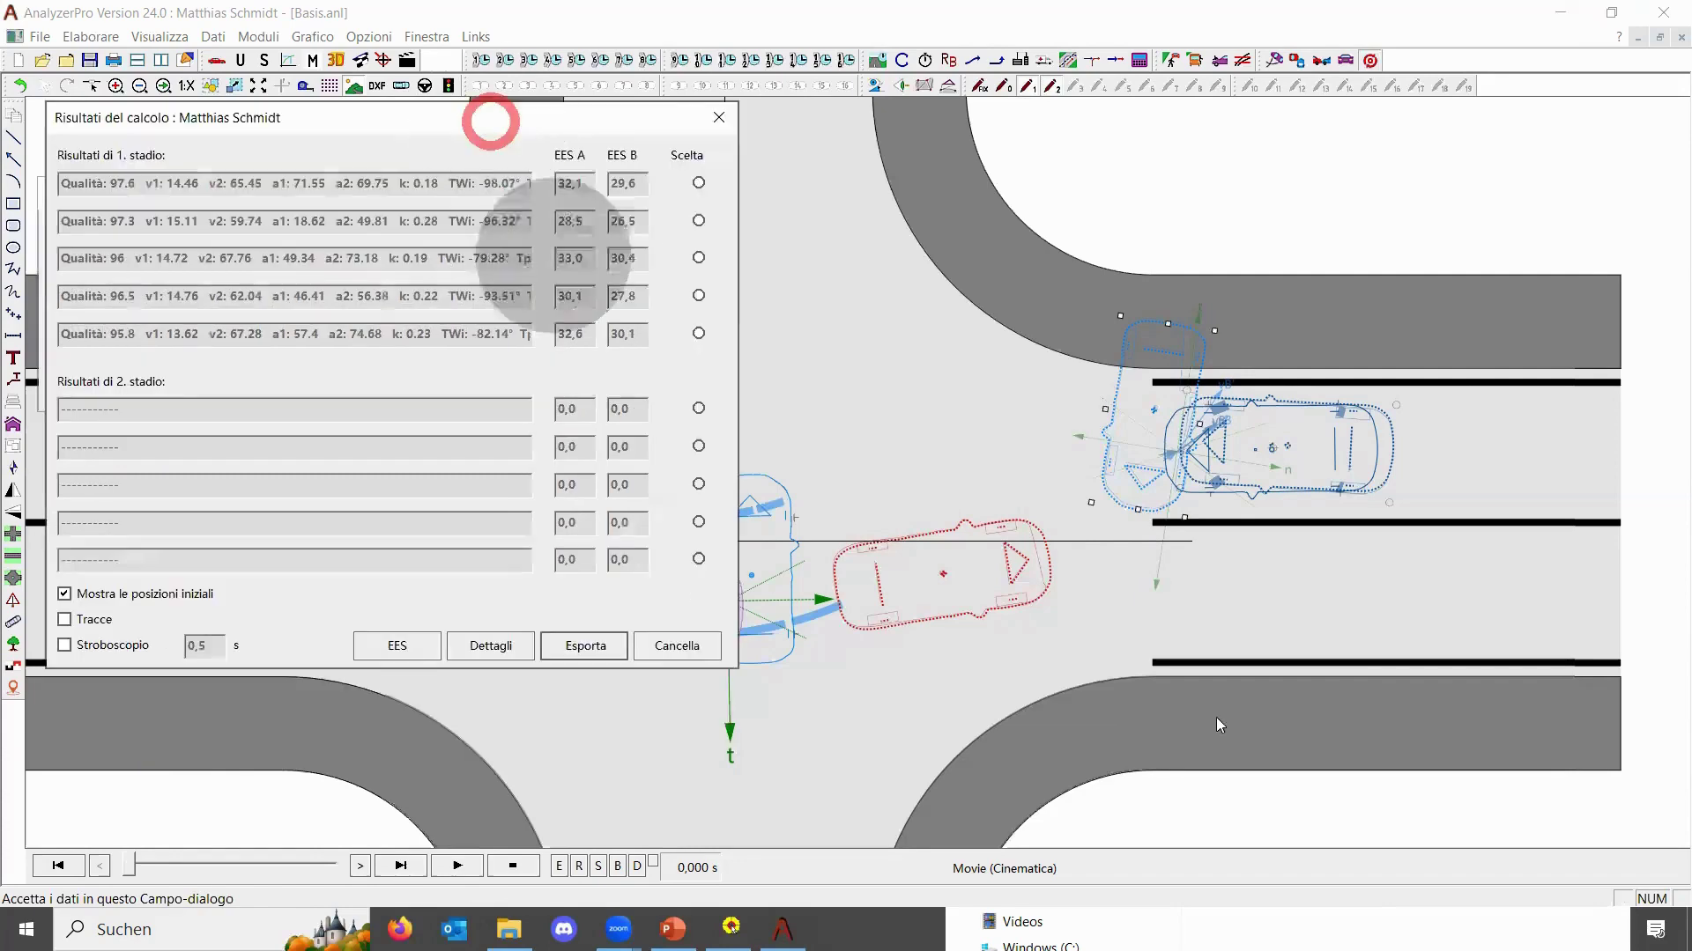
scroll(1329, 744, "down", 1)
left_click_drag(784, 539, 932, 509)
scroll(1119, 585, "down", 1)
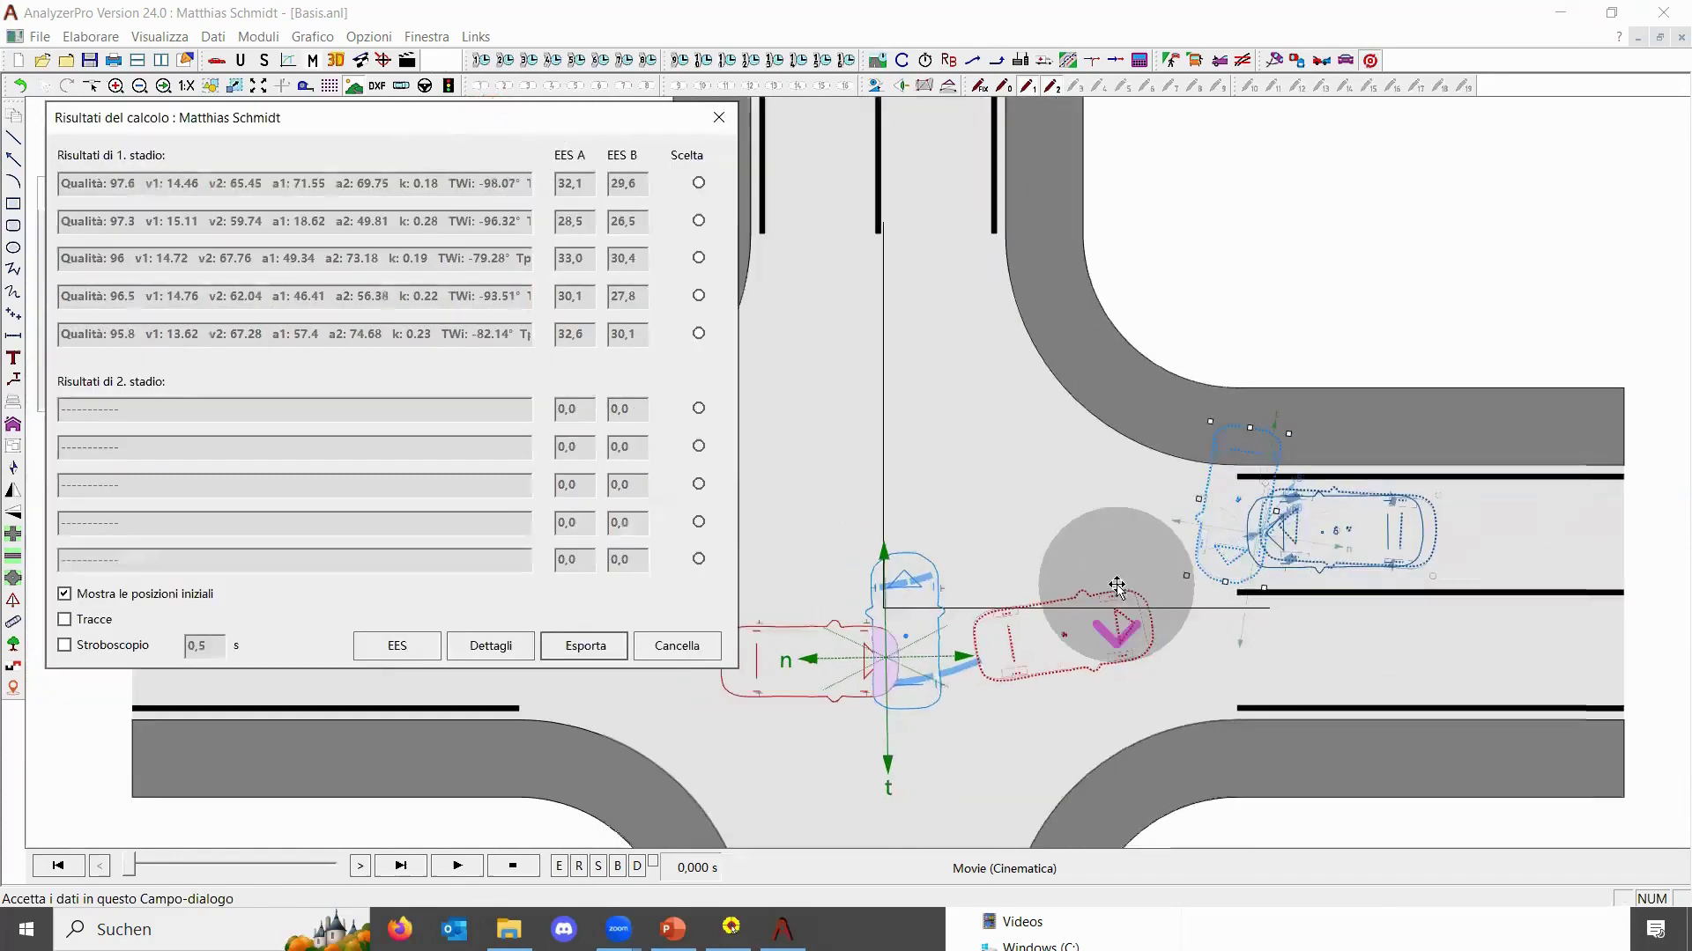
left_click(698, 221)
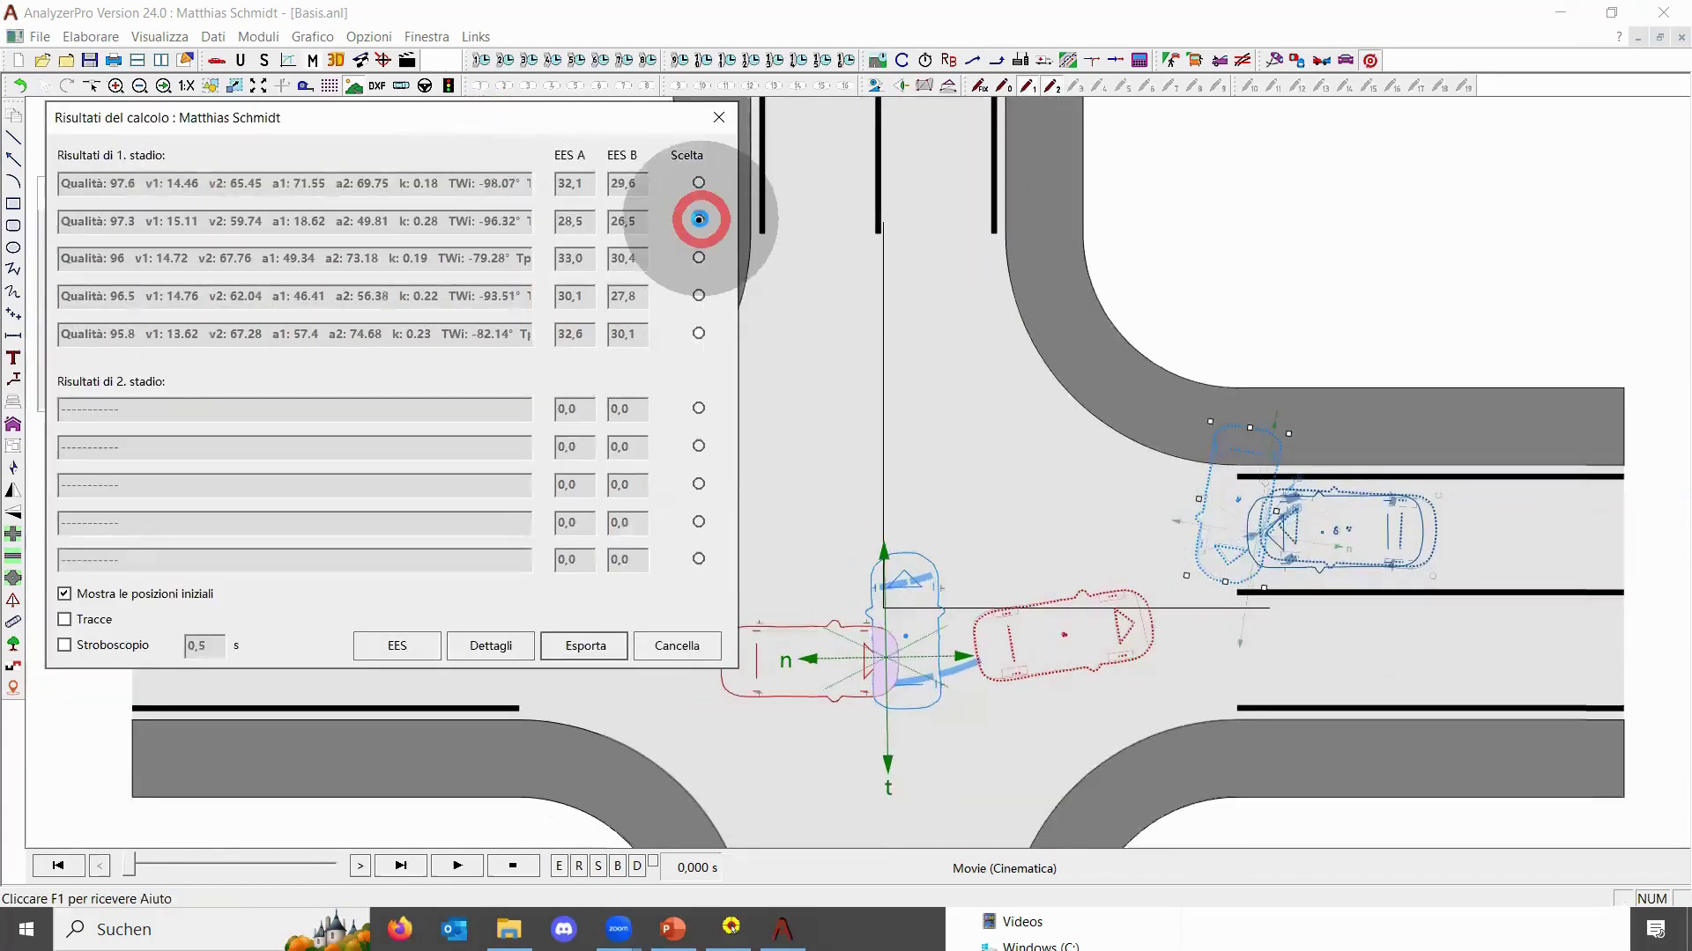
left_click(698, 257)
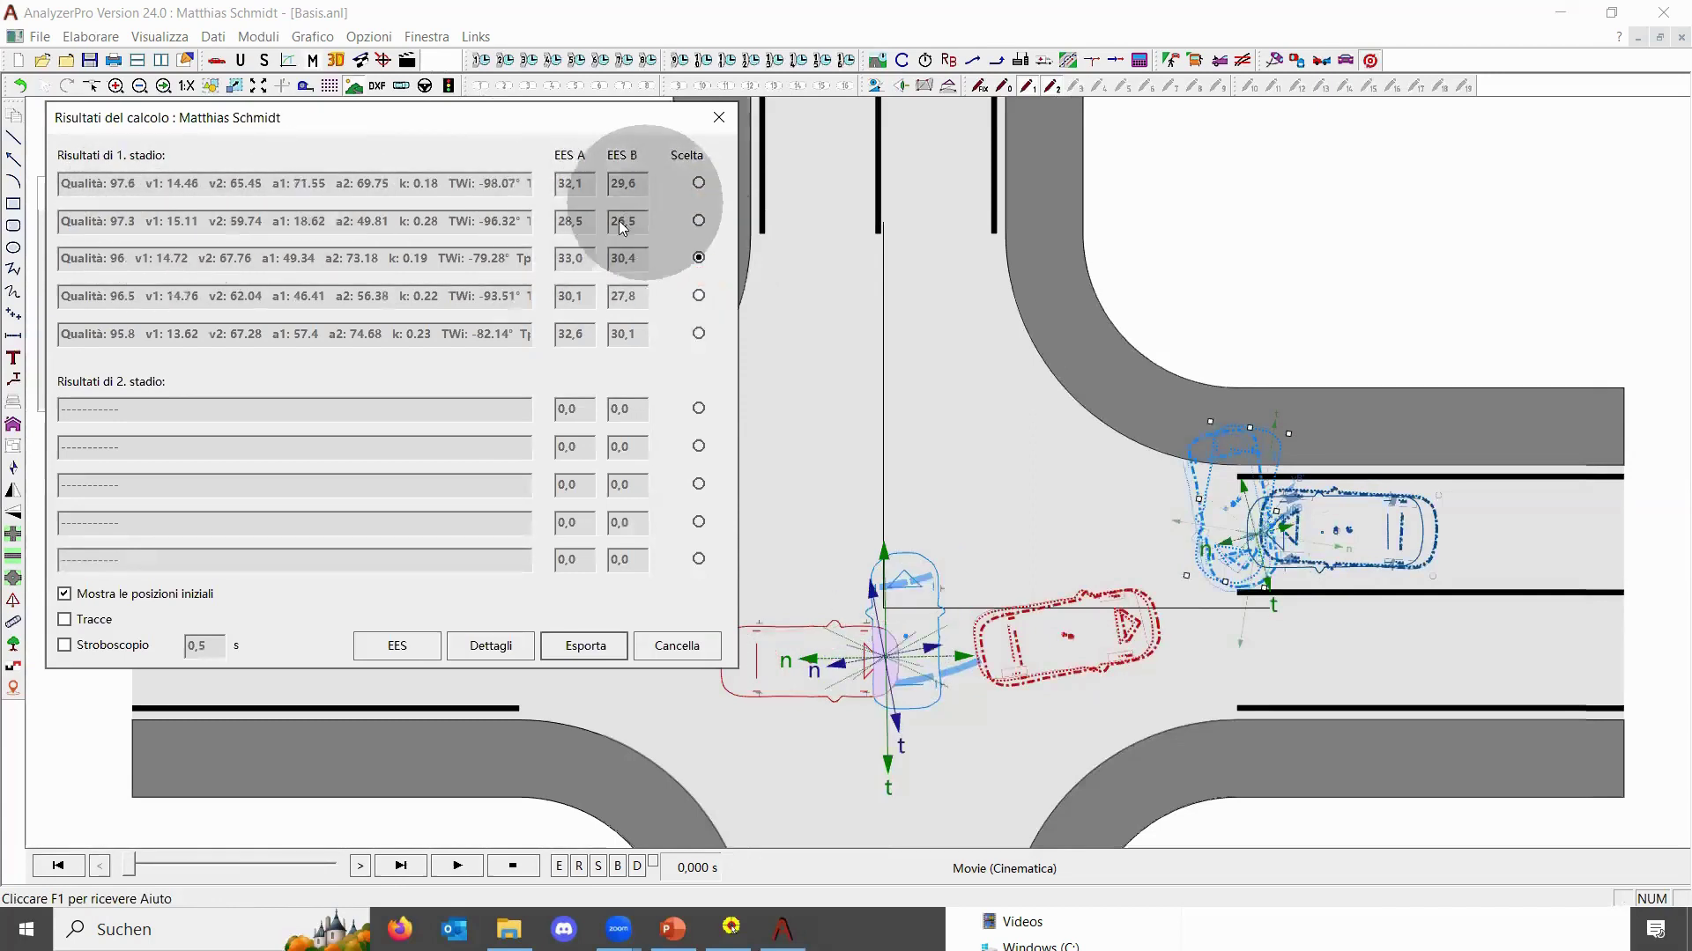
Preview the fourth, fifth, third and second first-stage solutions in the drawing and compare their rest positions
left_click(699, 296)
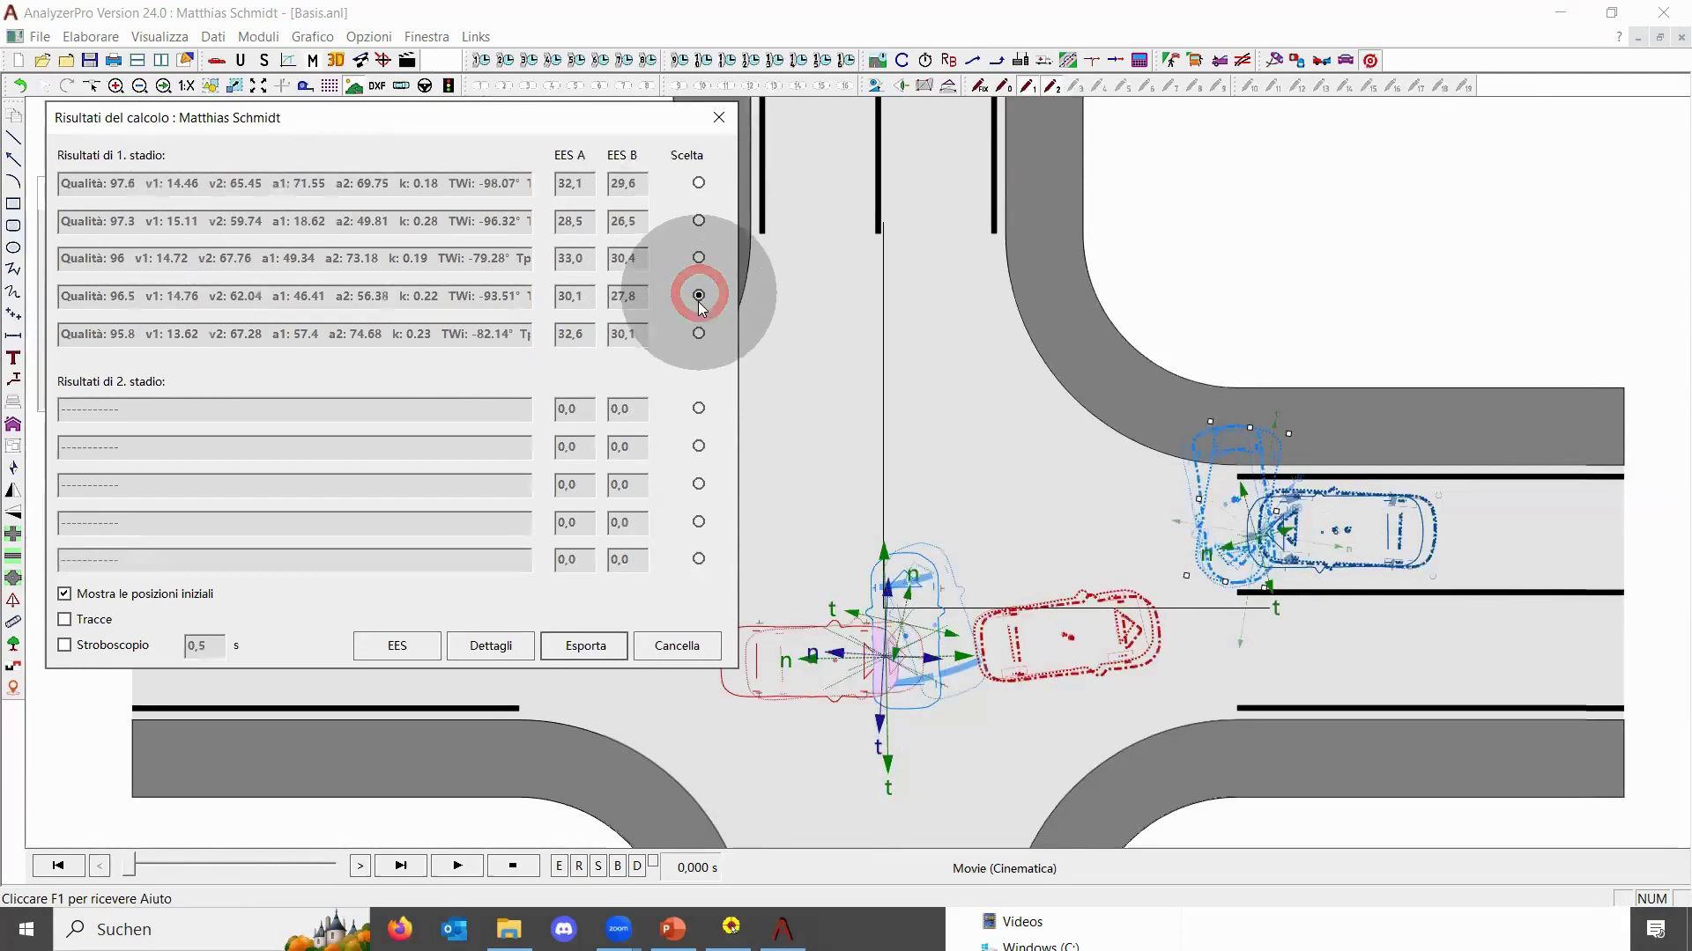
left_click(698, 334)
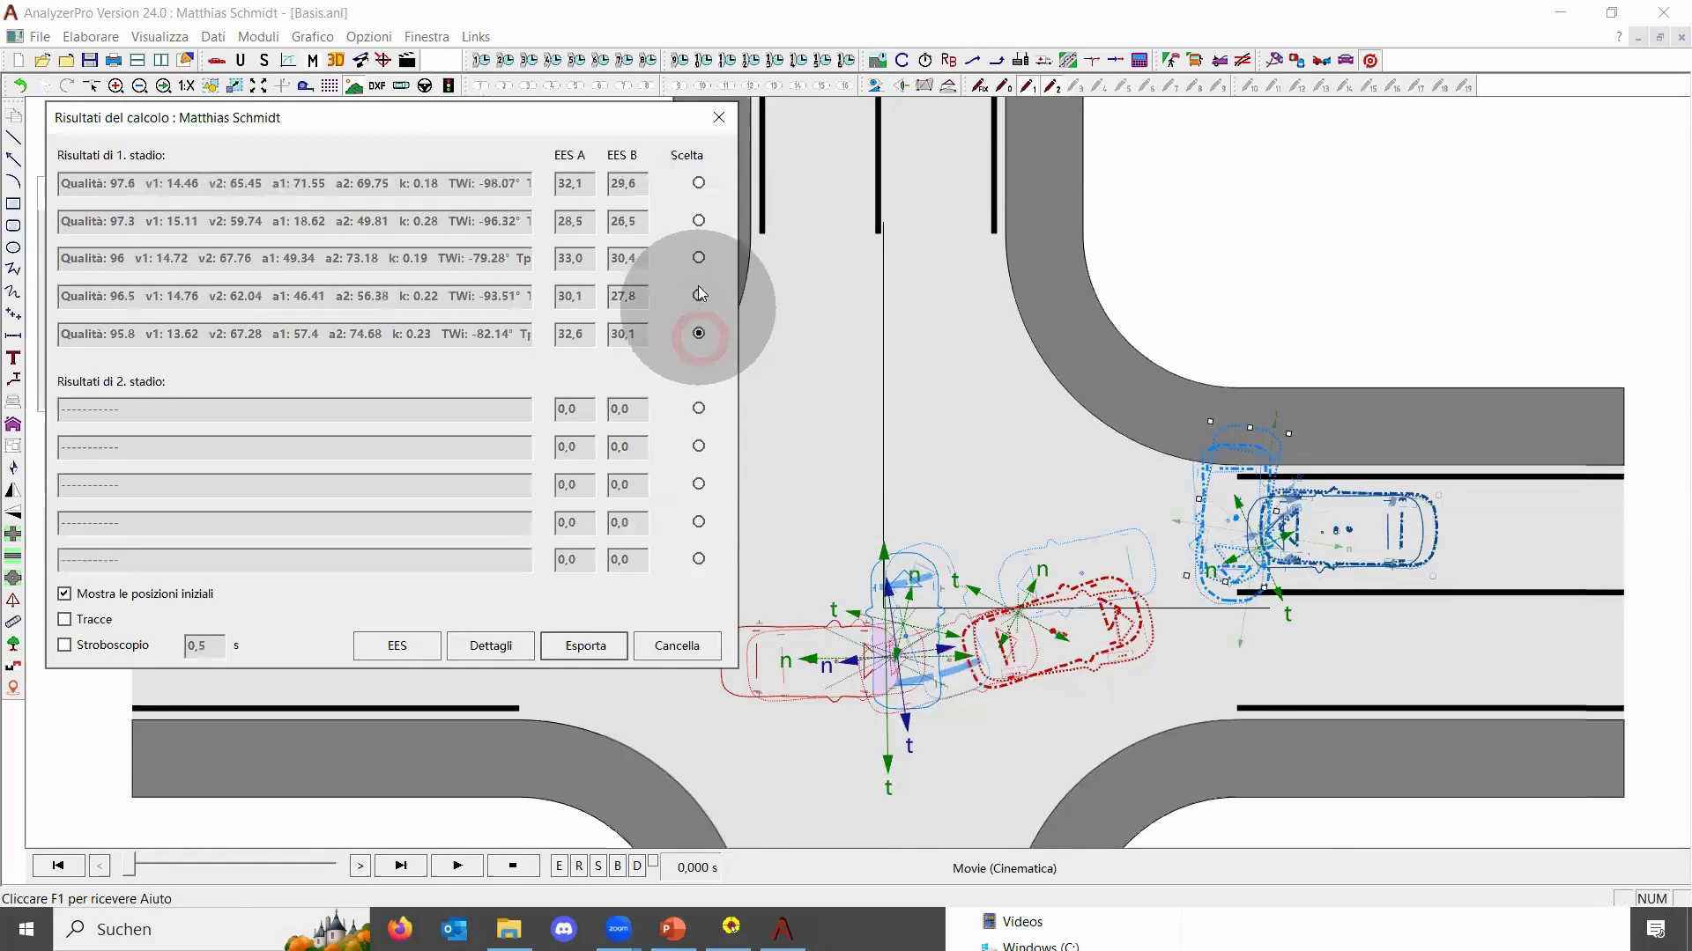
left_click(699, 258)
left_click(698, 231)
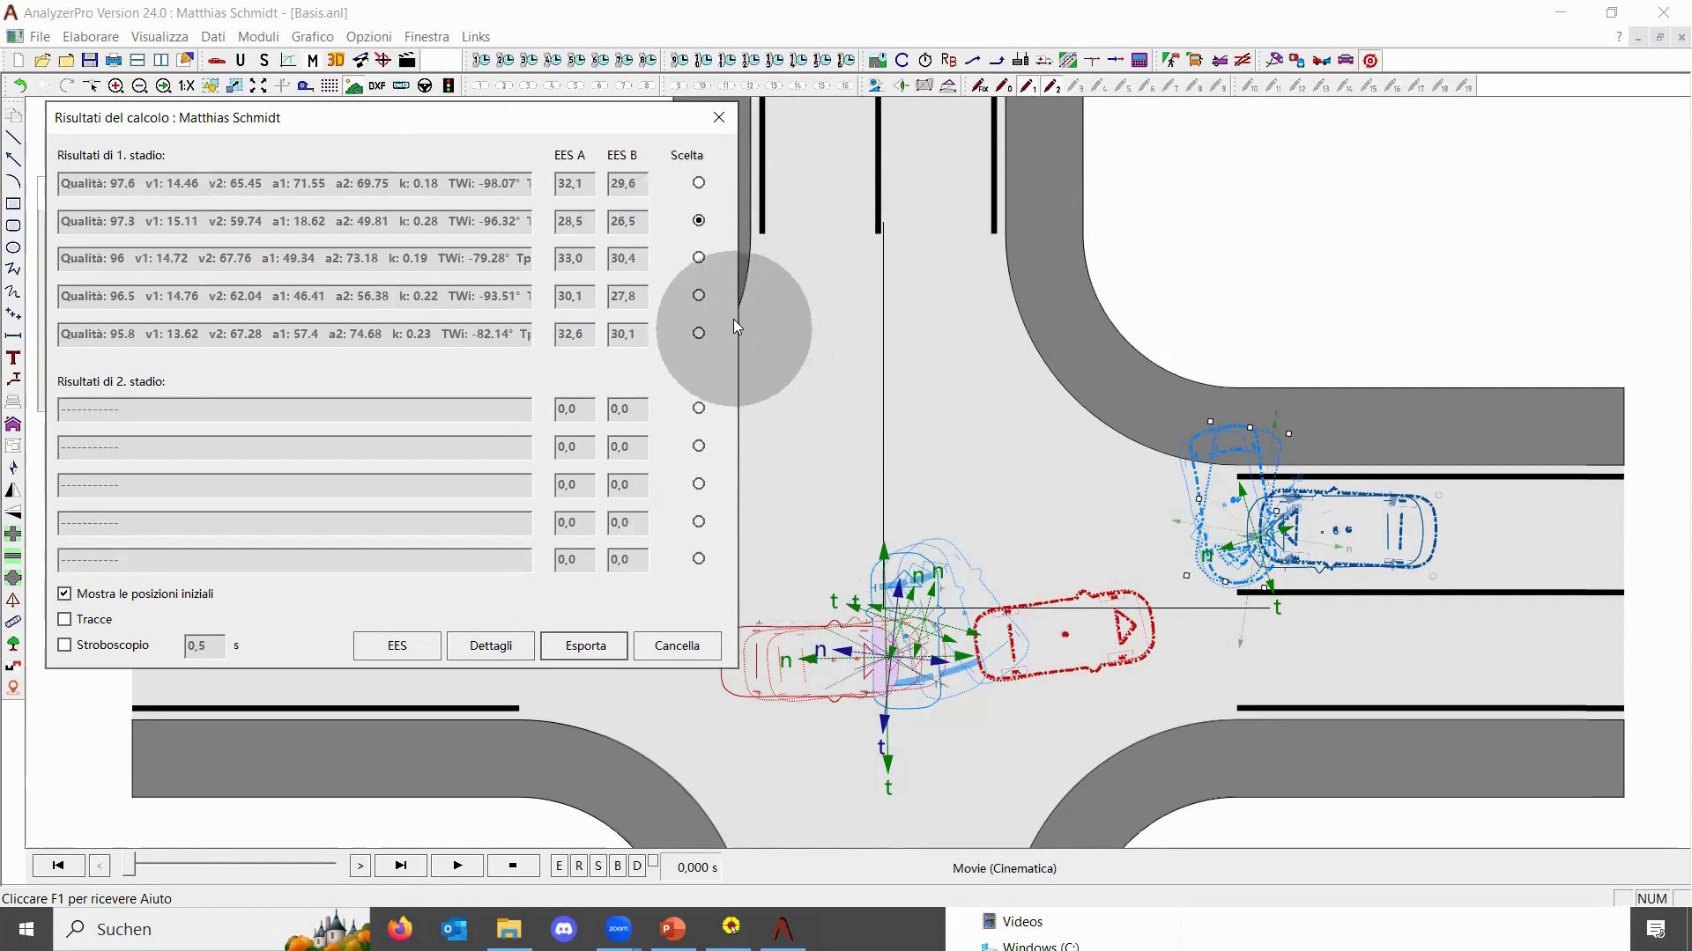
Export the fourth first-stage solution to the drawing and check its vehicle motion by running the movie about 0.38 s and returning to the start
left_click(700, 296)
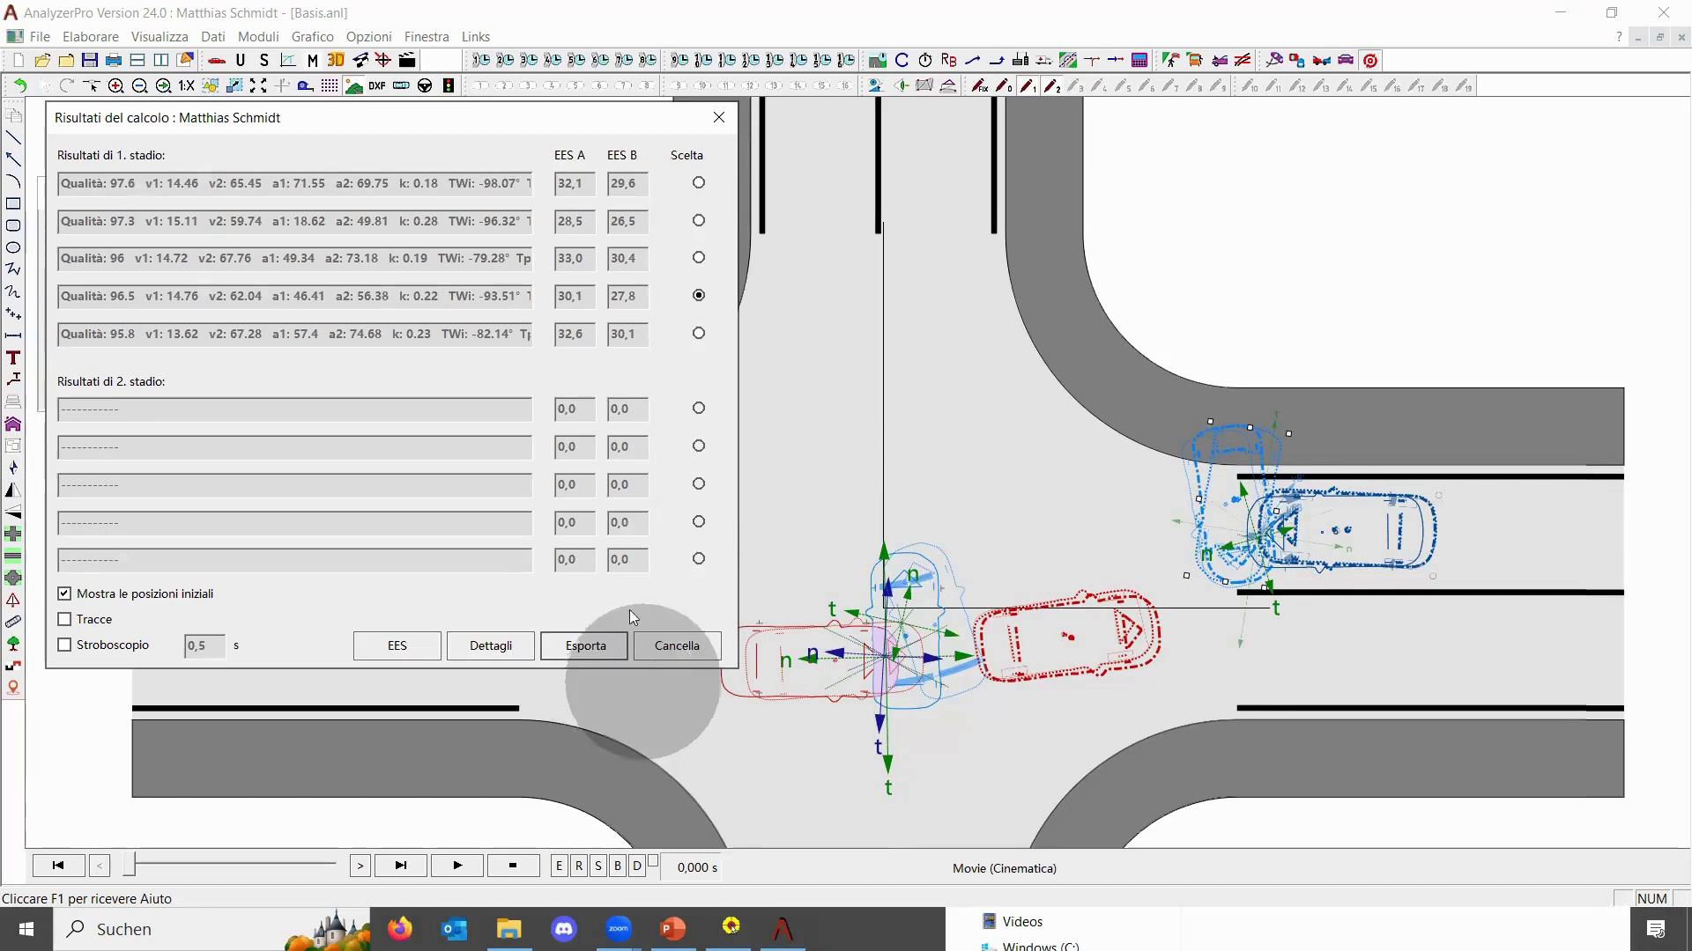
left_click(588, 651)
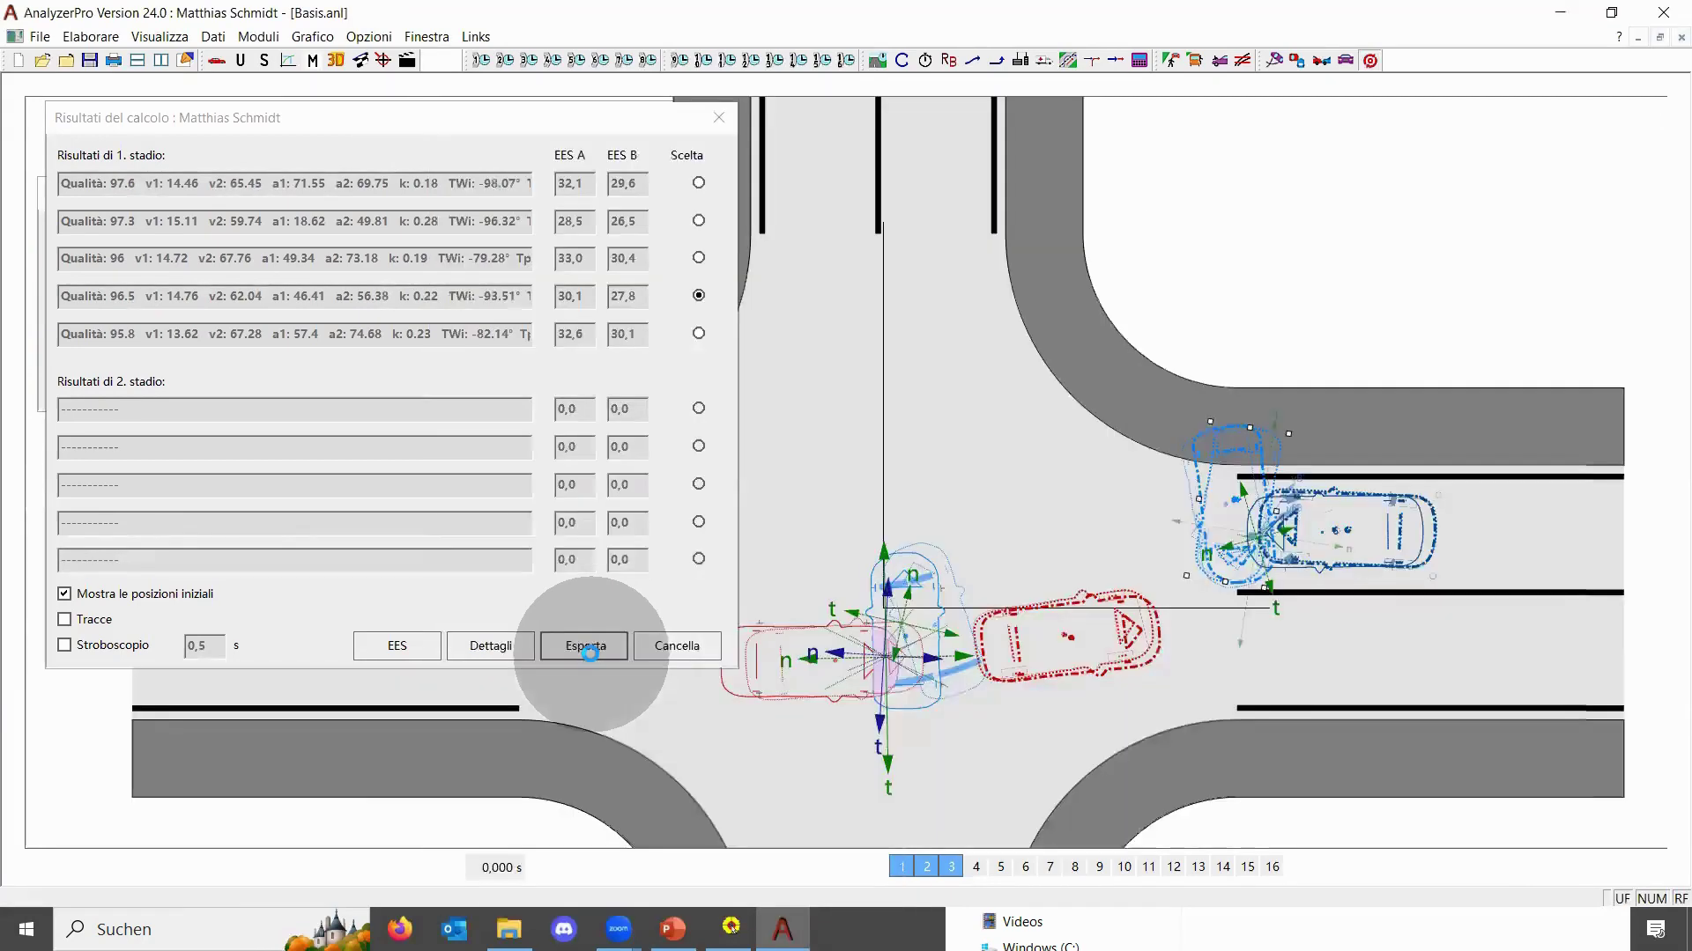
left_click(444, 192)
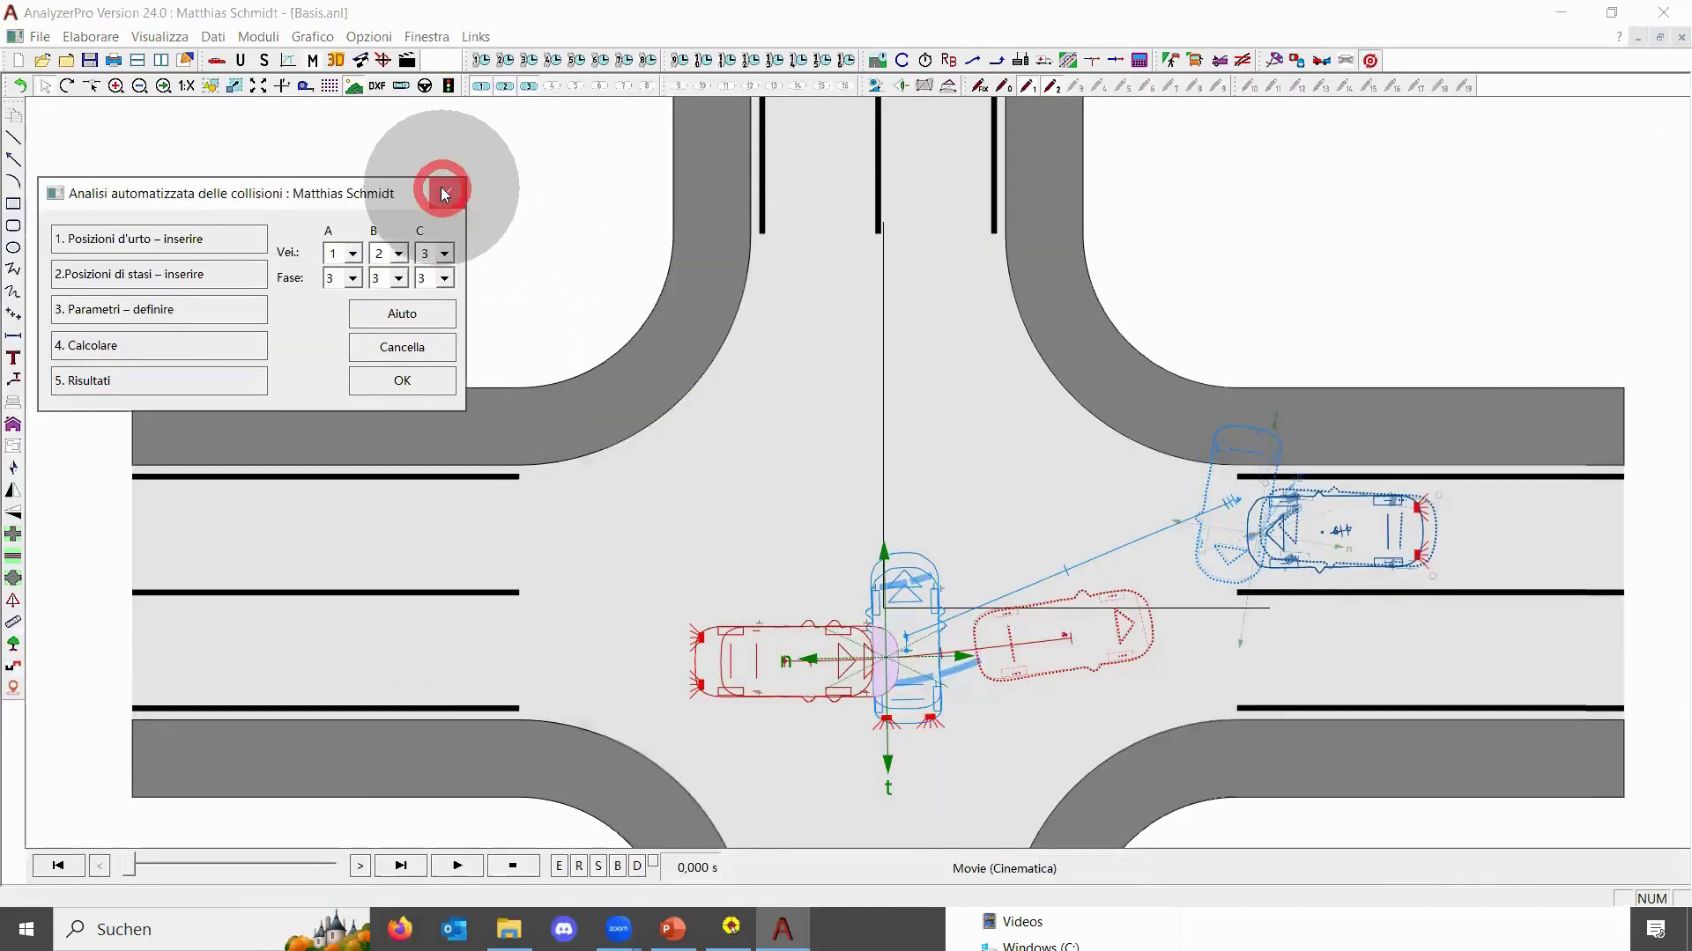
left_click_drag(128, 862, 159, 883)
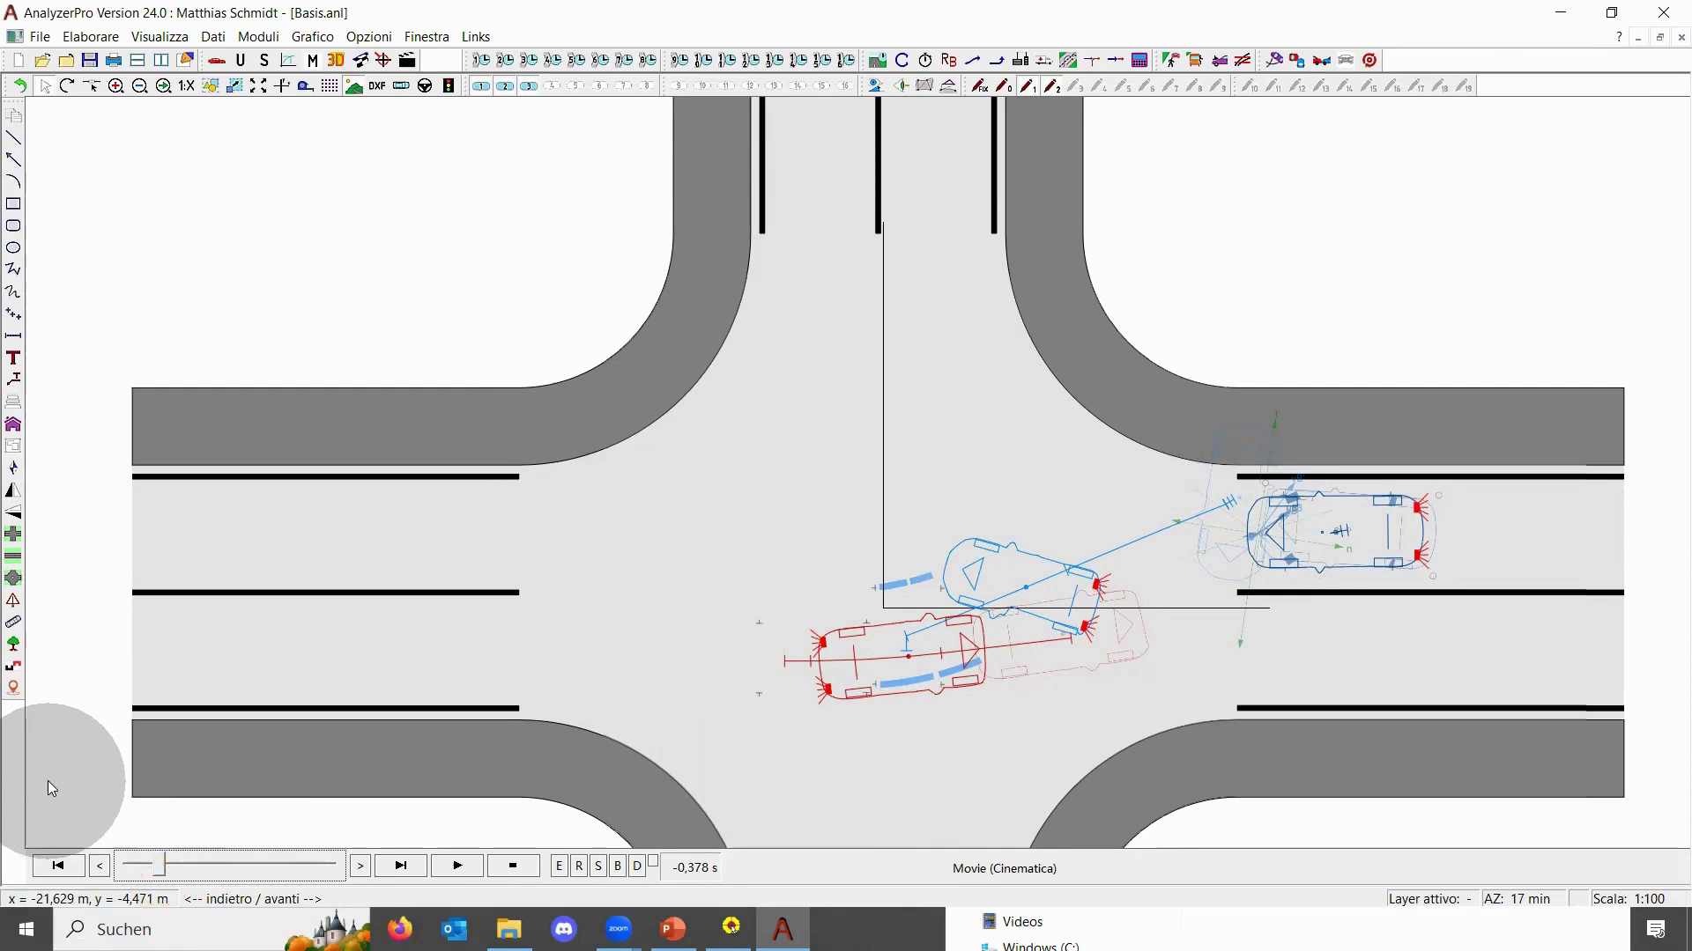
left_click_drag(159, 866, 132, 900)
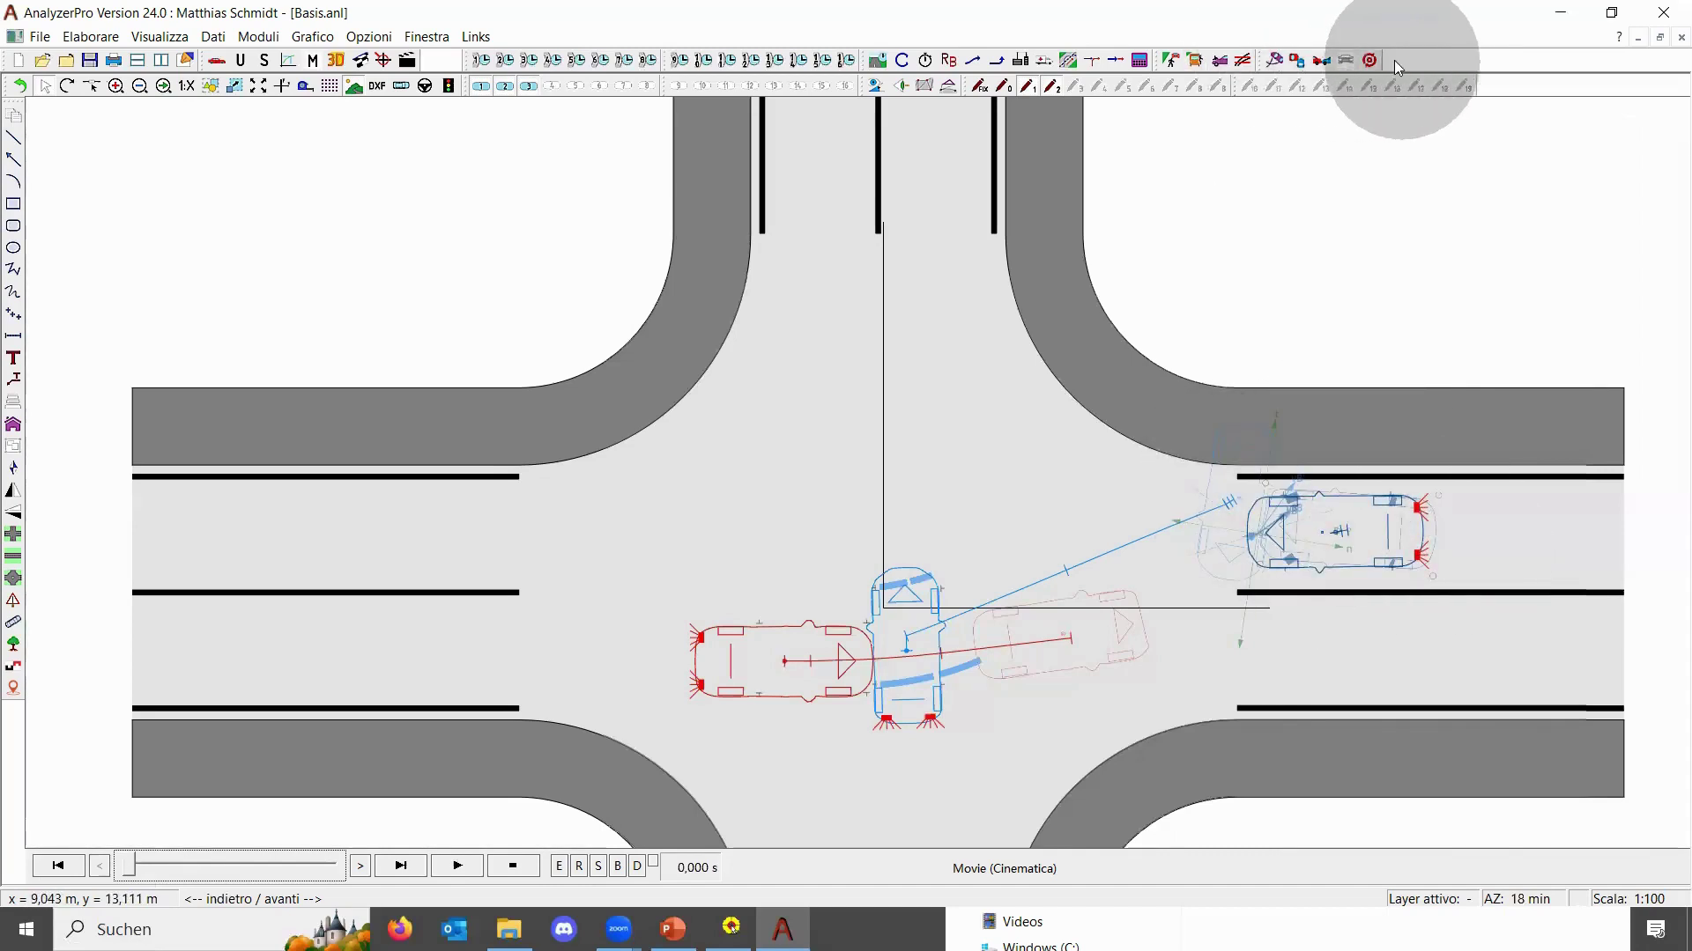
Open the collision analysis for the exported solution and step from the primary impact through secondary collisions 1 and 2
left_click(1297, 62)
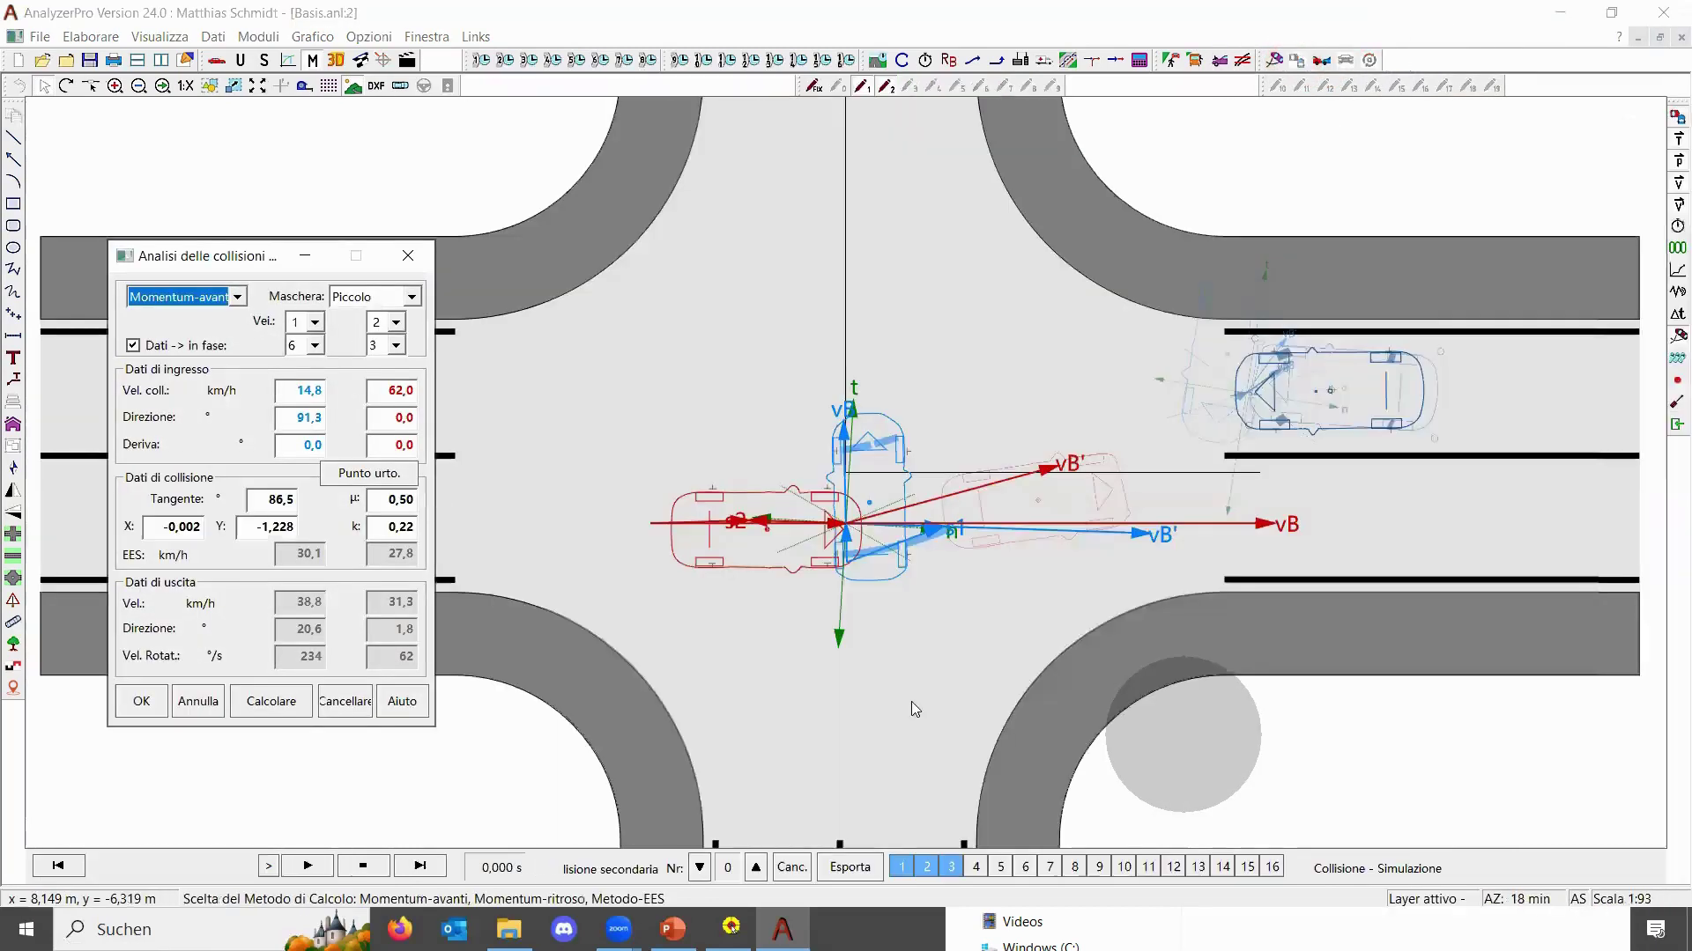
left_click(756, 868)
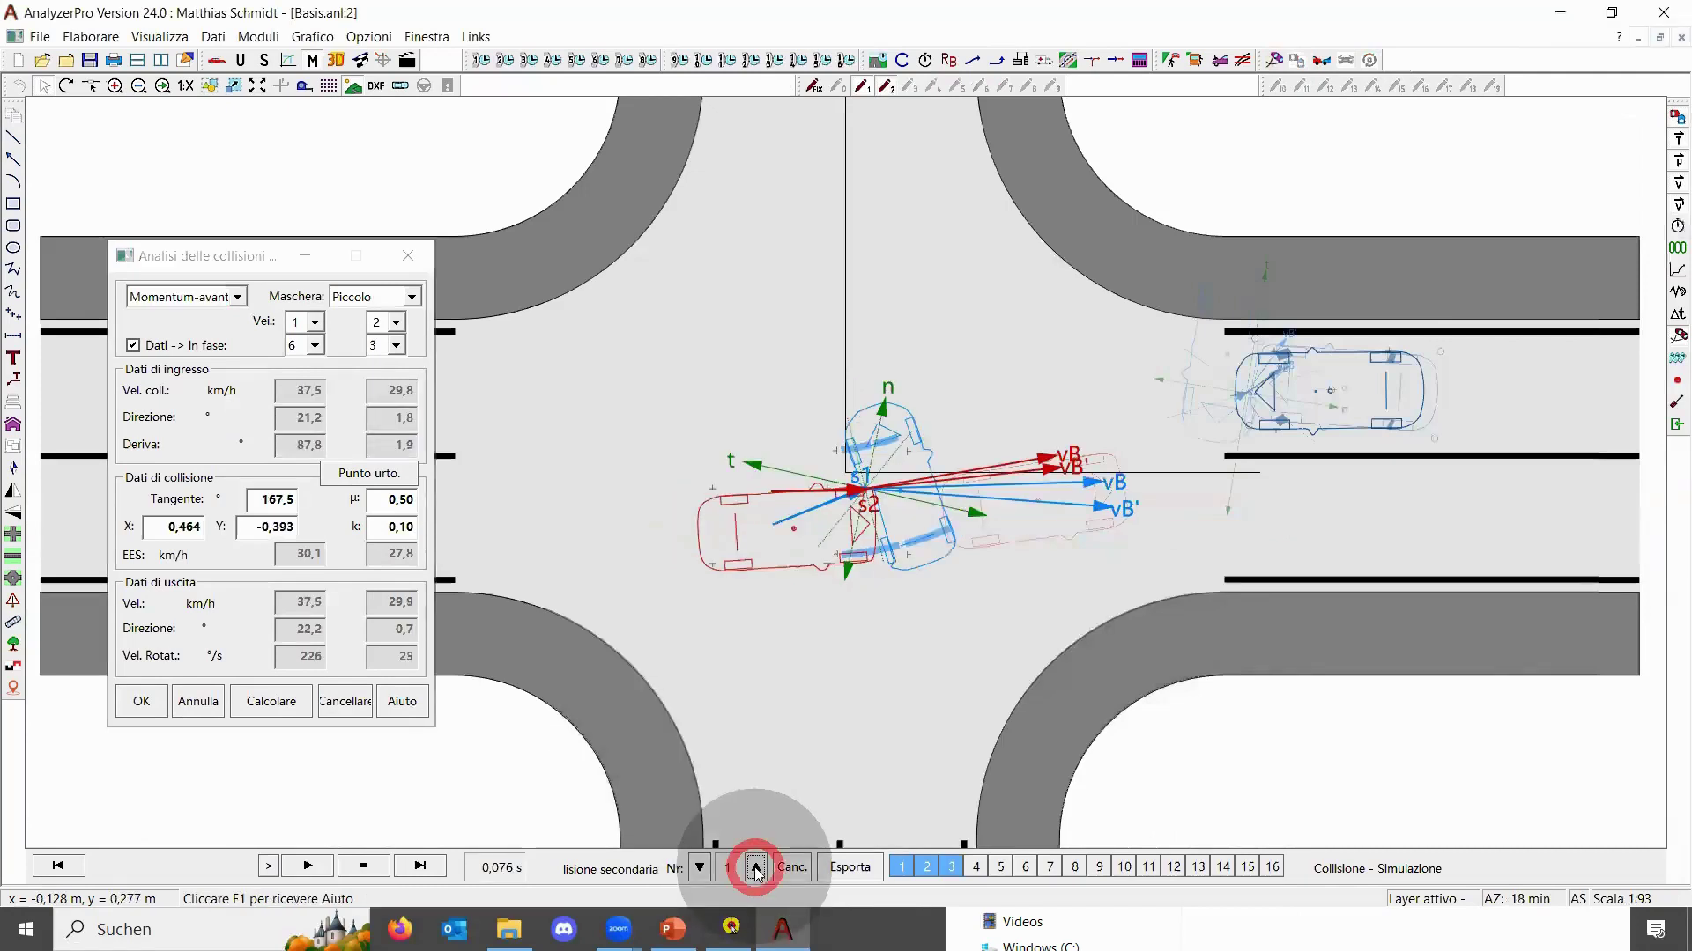
left_click(756, 867)
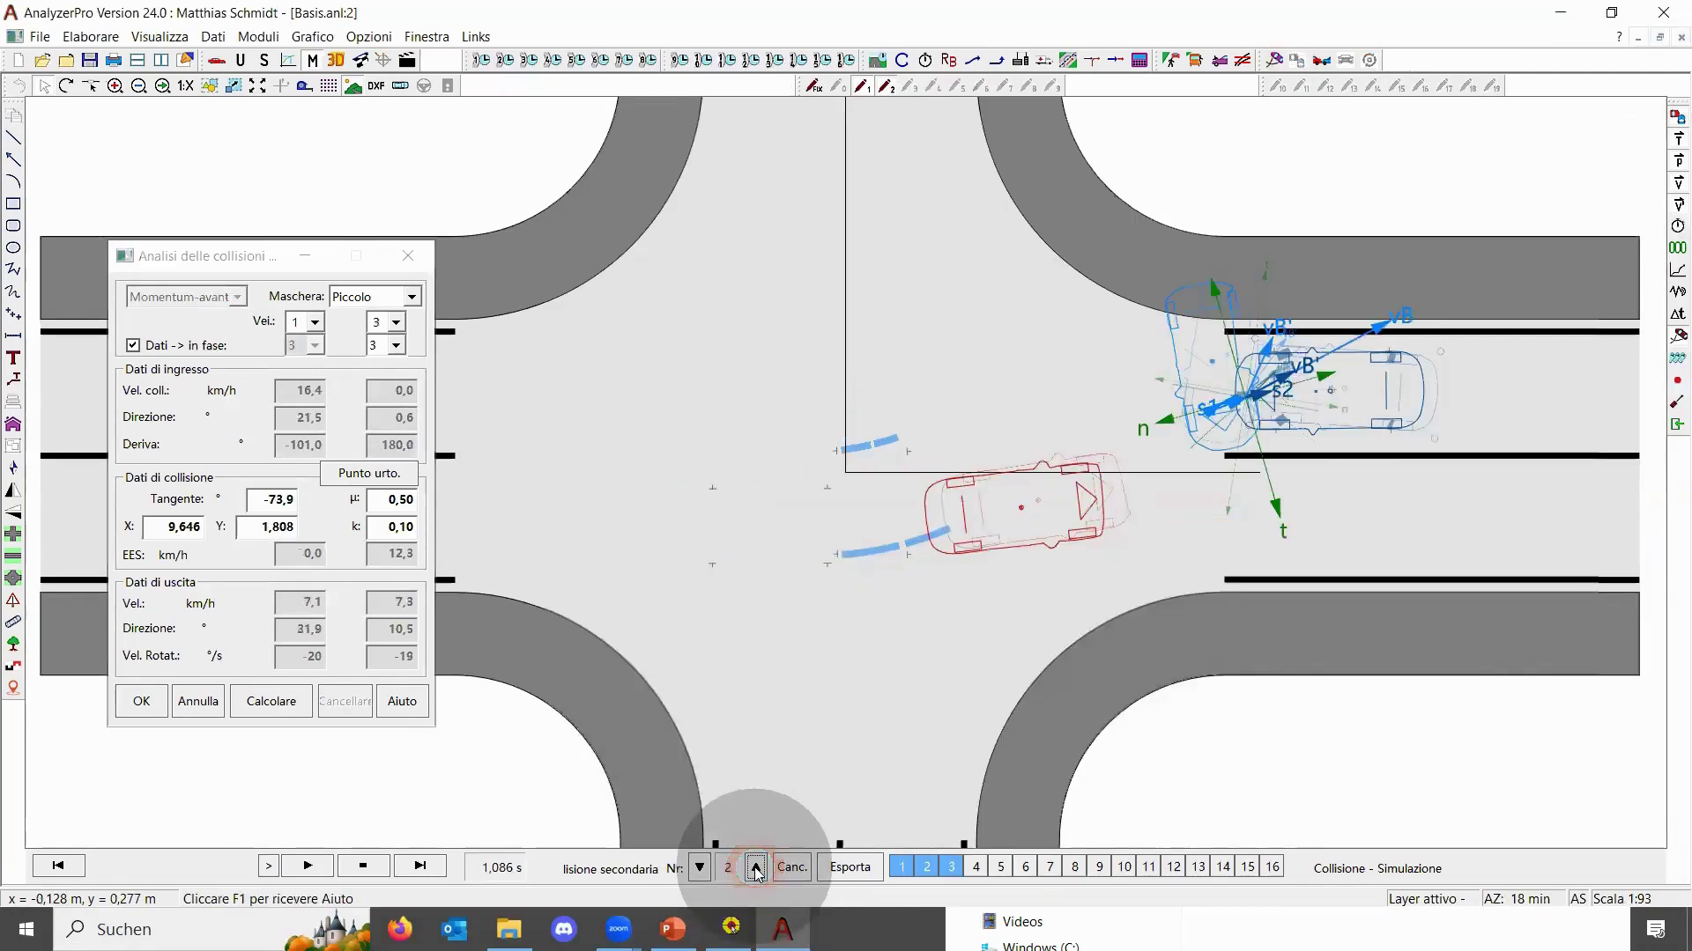
left_click(738, 826)
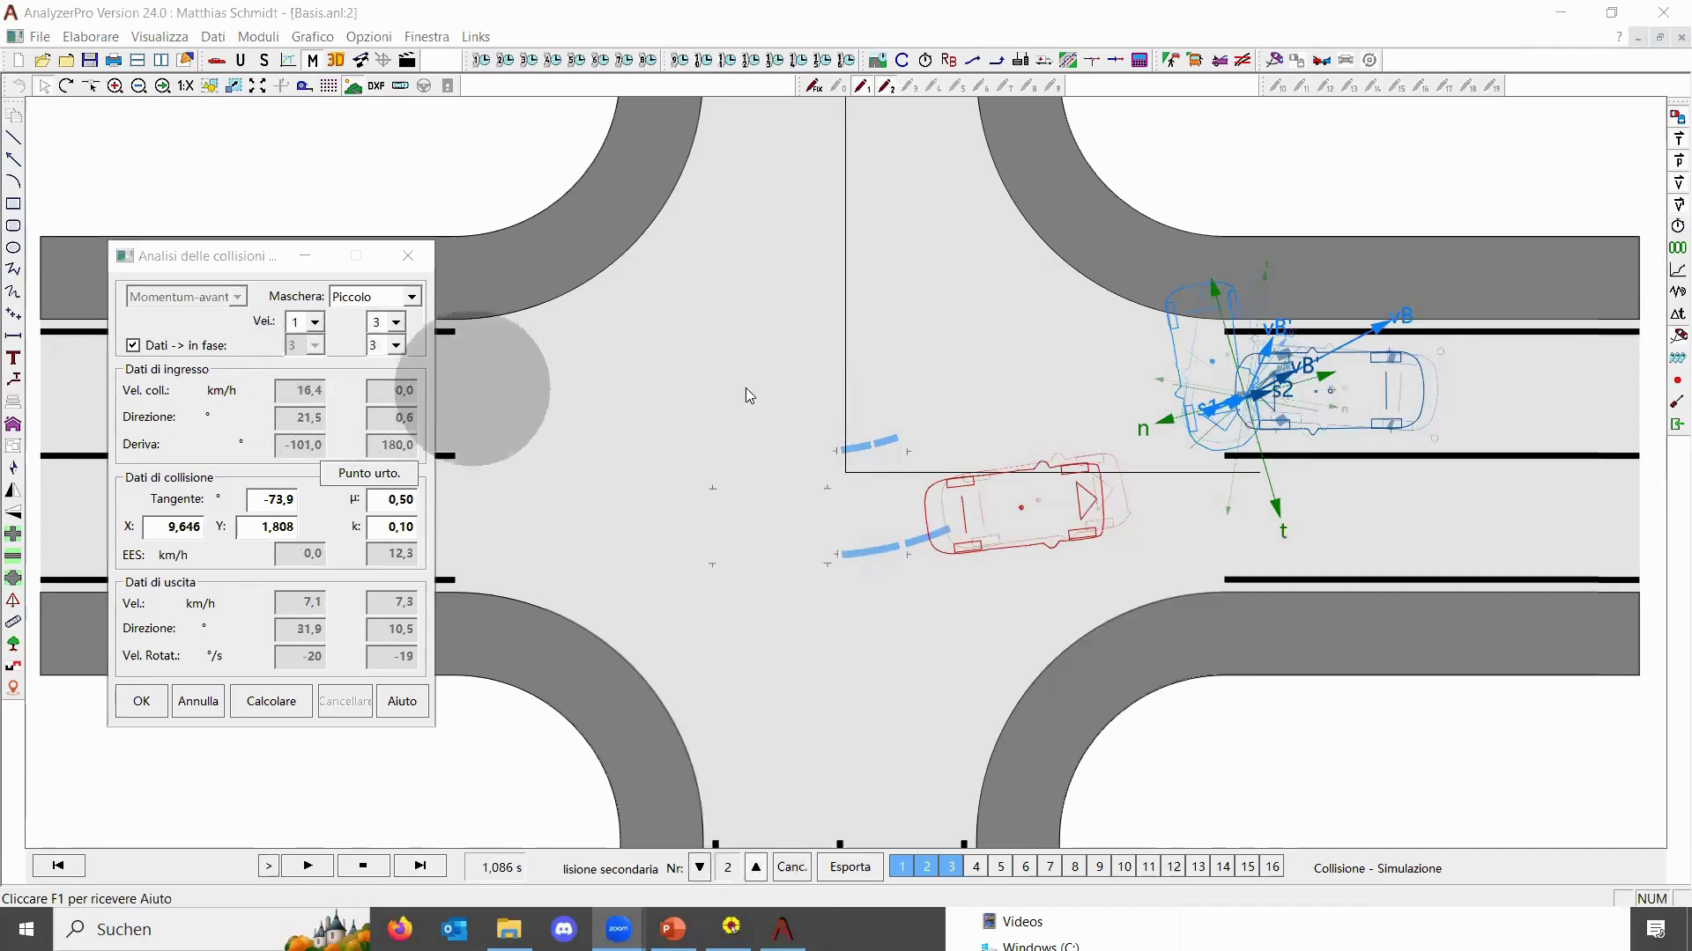
Compare the velocities and impact data of the primary impact and both secondary collisions by going back and forth between them, and close the collision analysis
left_click(701, 868)
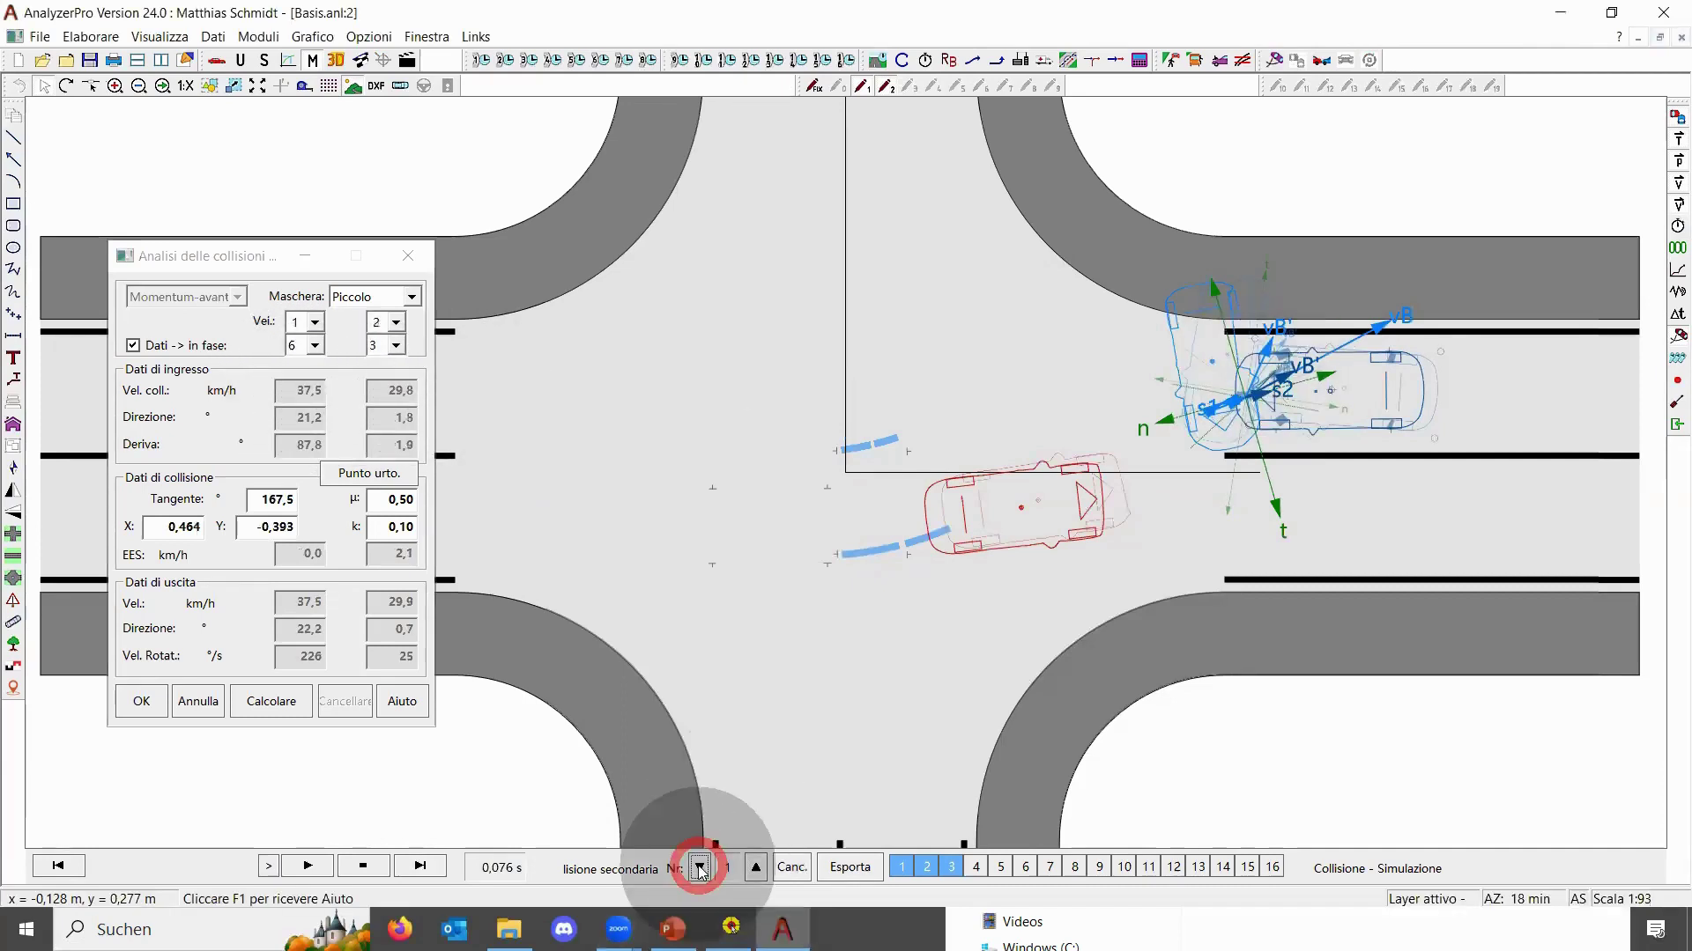
left_click(701, 867)
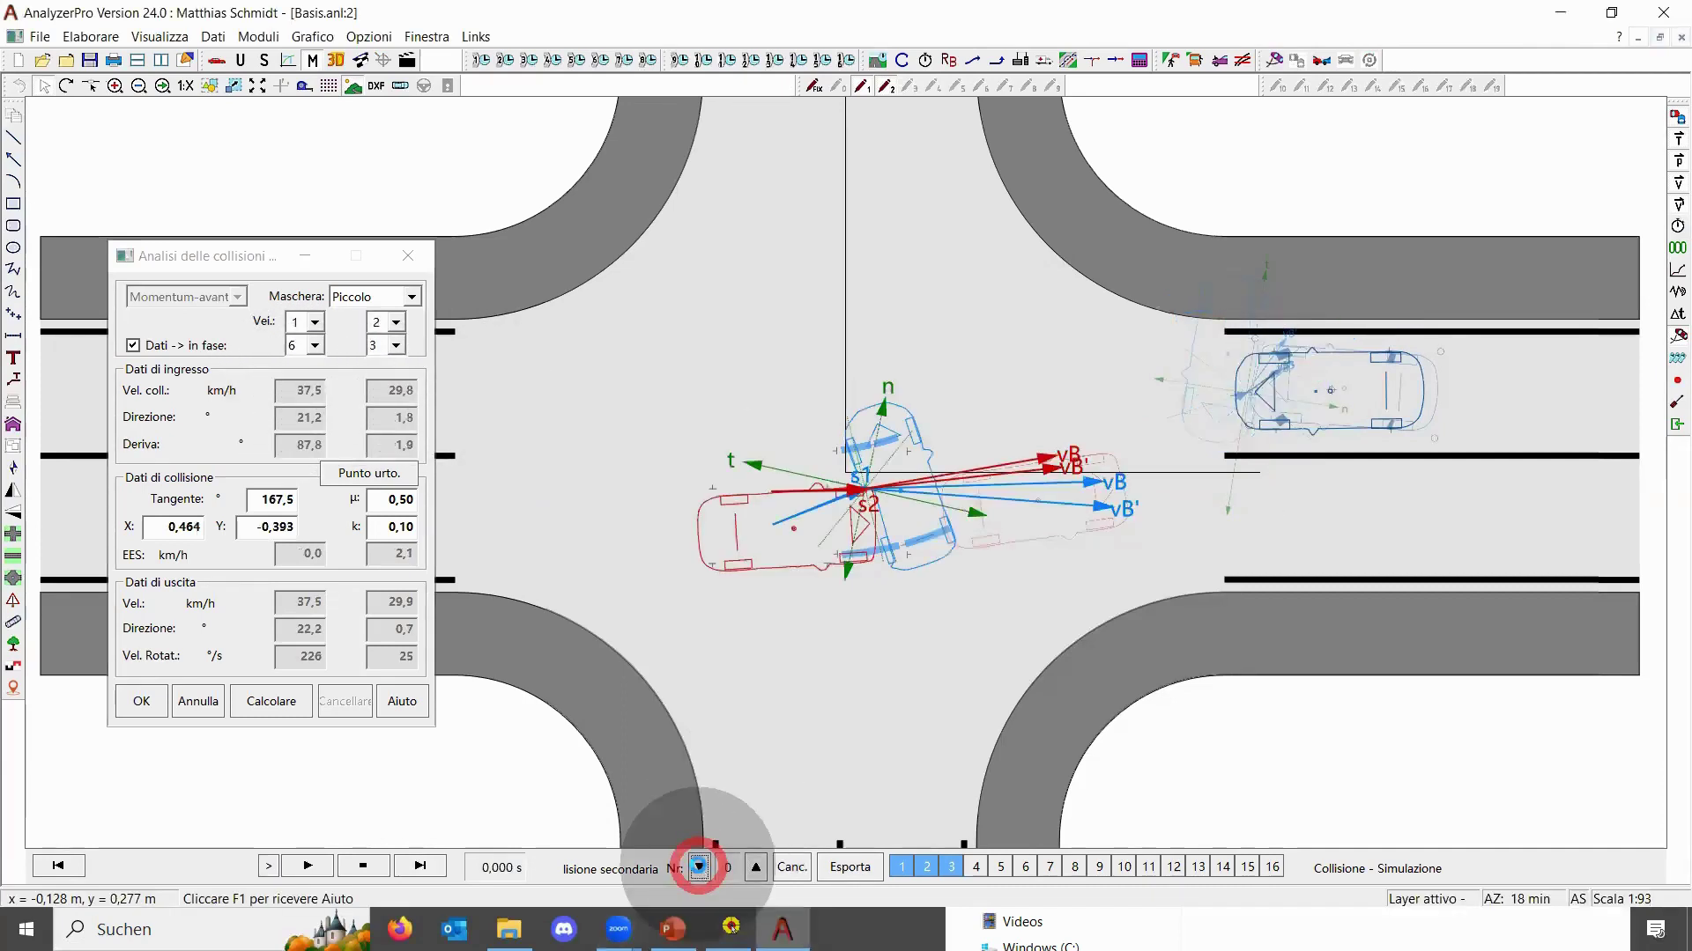
left_click(756, 868)
left_click(756, 867)
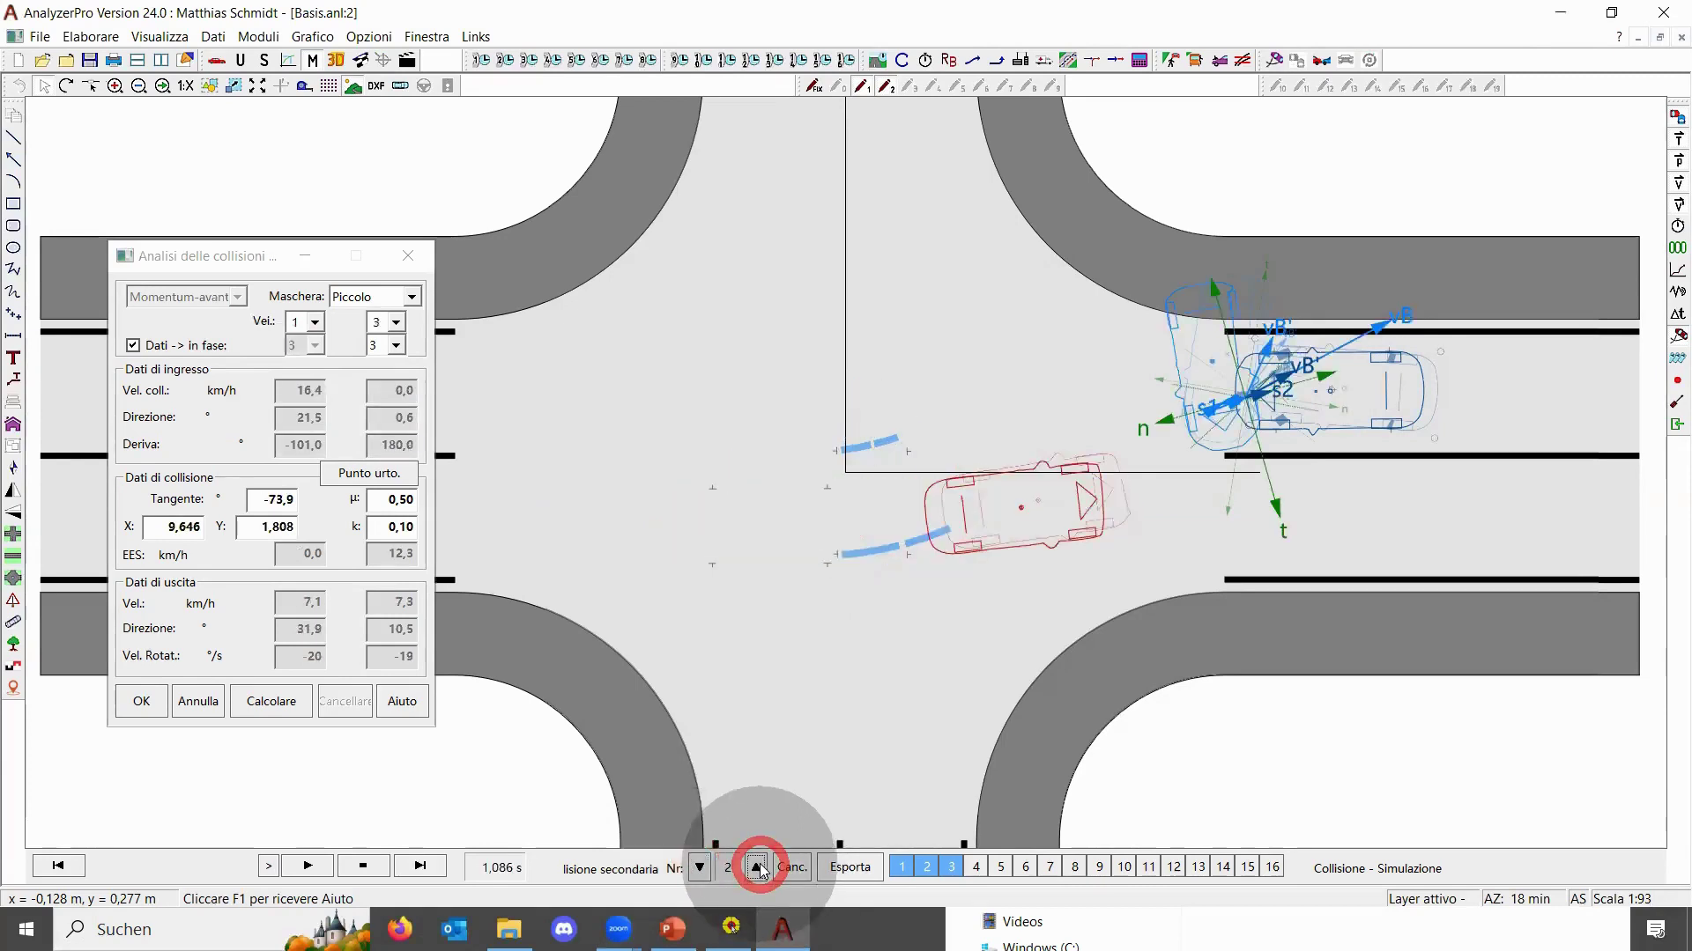
left_click(702, 869)
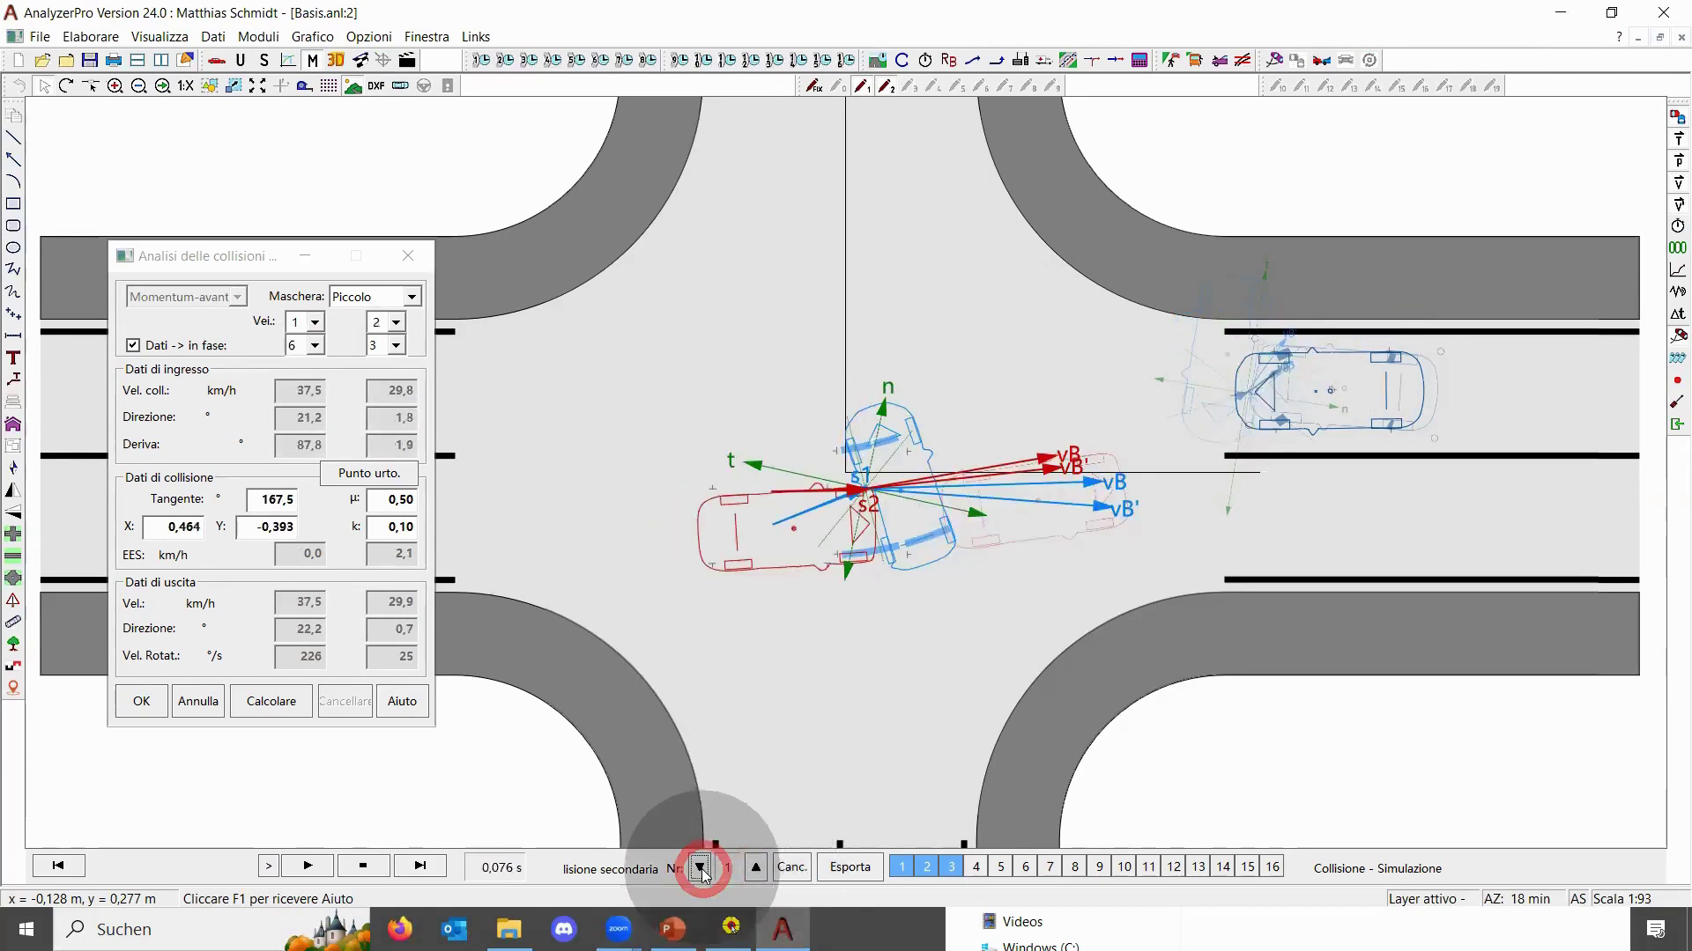
left_click(701, 868)
left_click(756, 868)
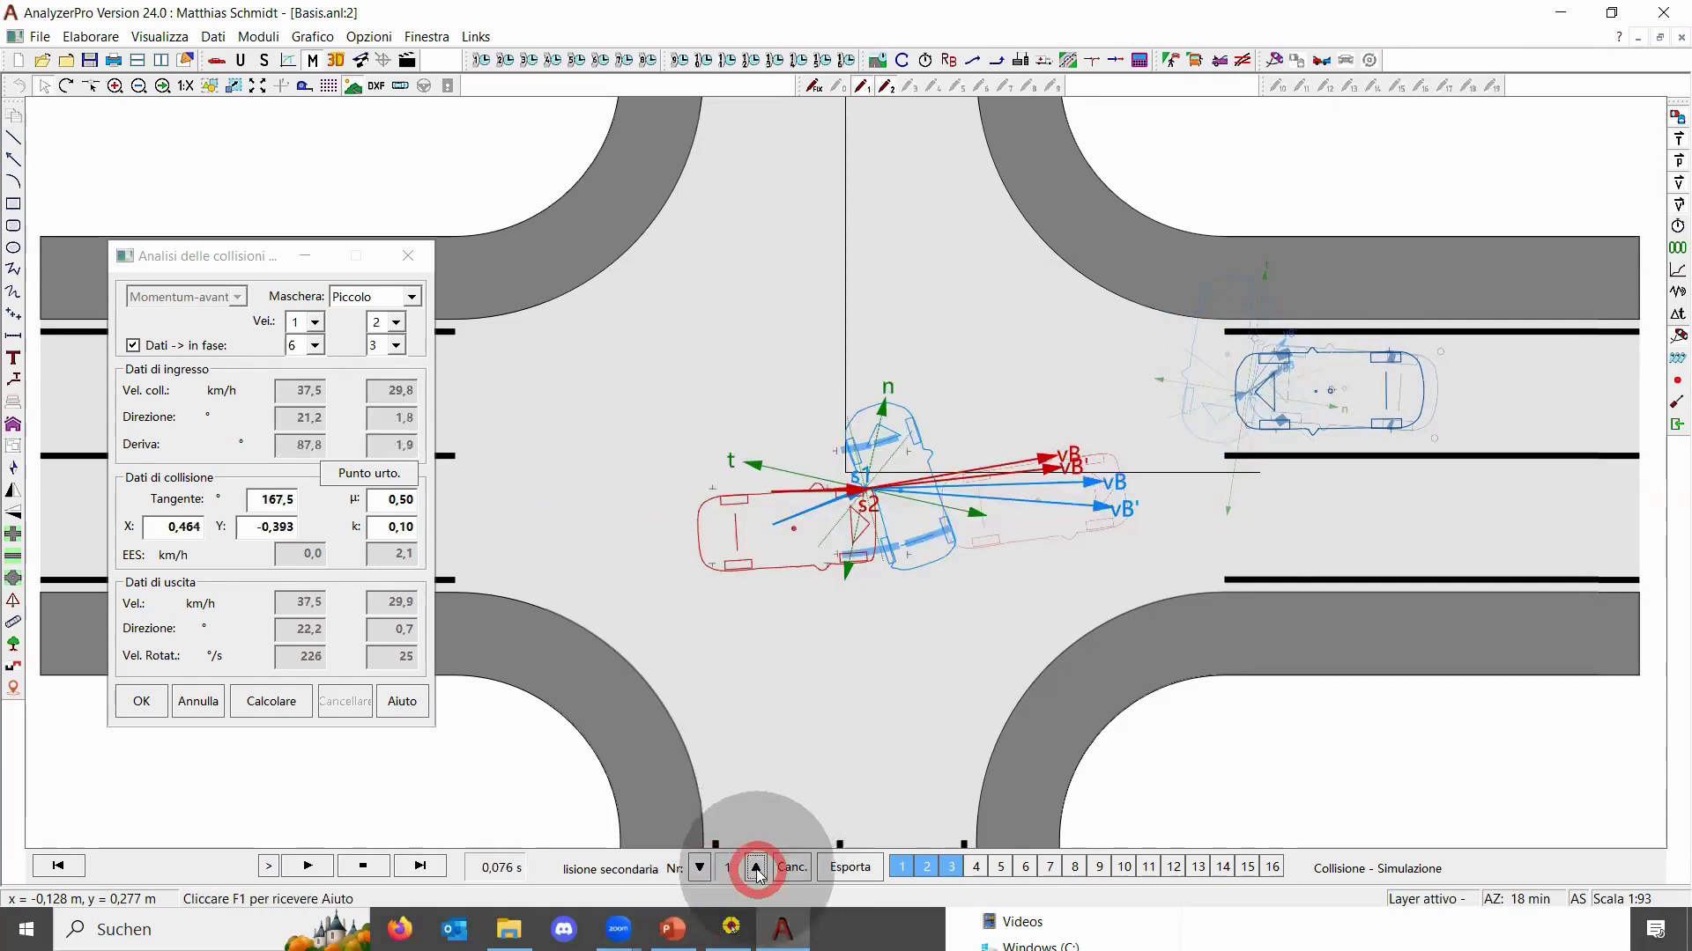
left_click(756, 868)
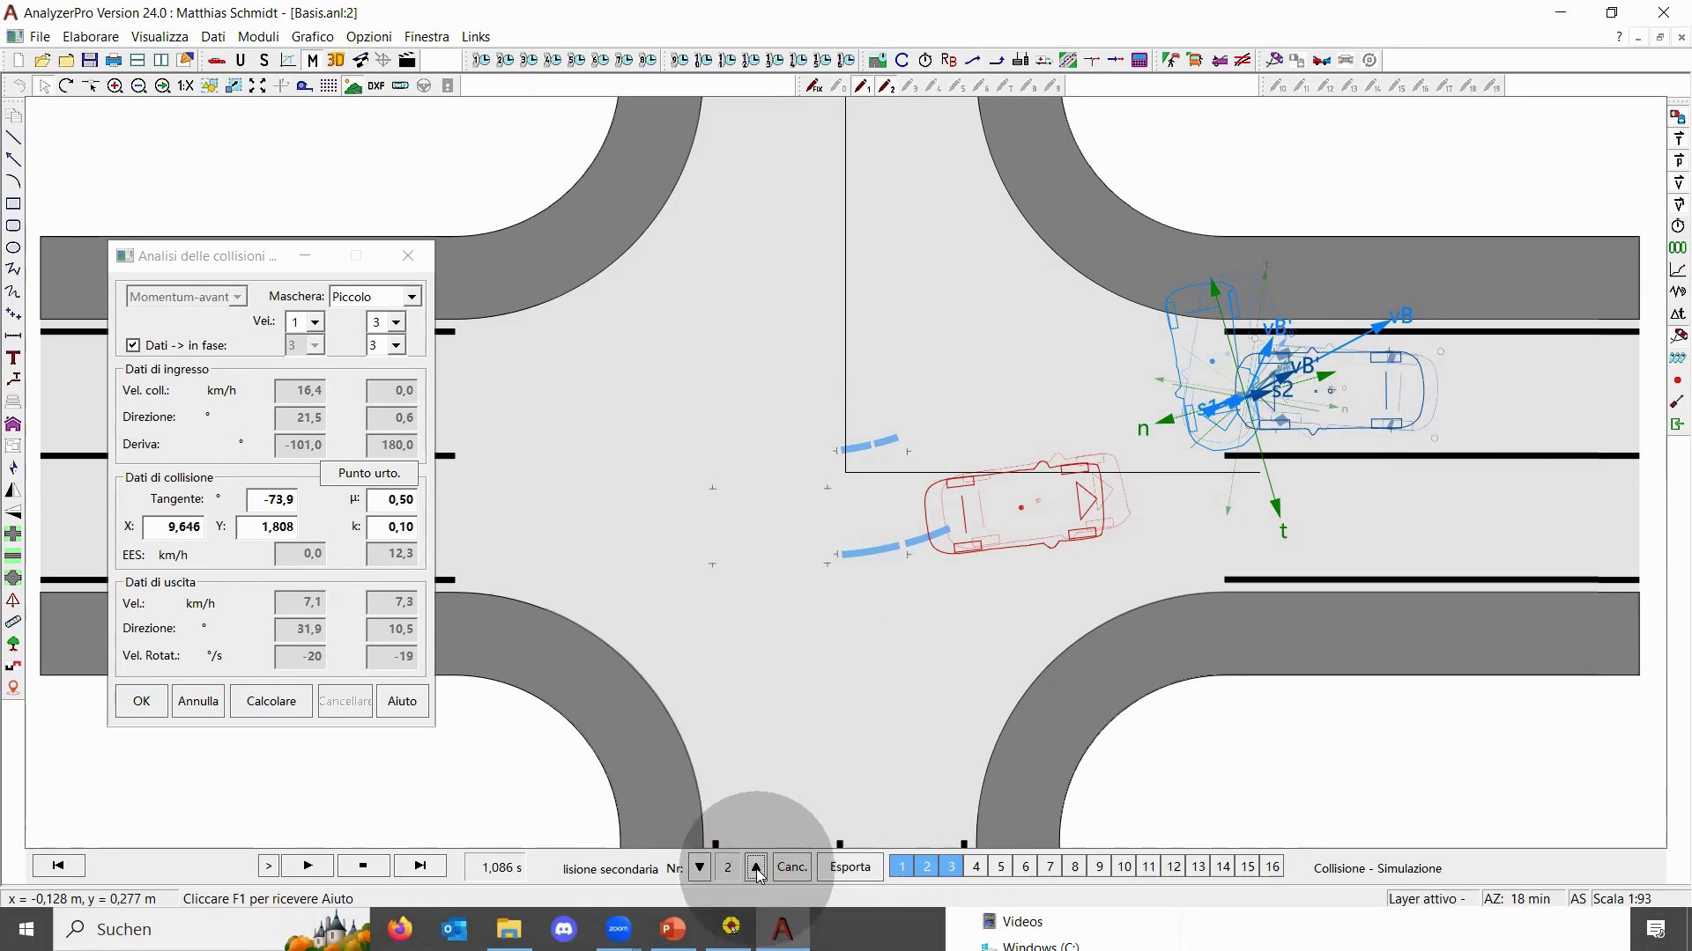
left_click(700, 868)
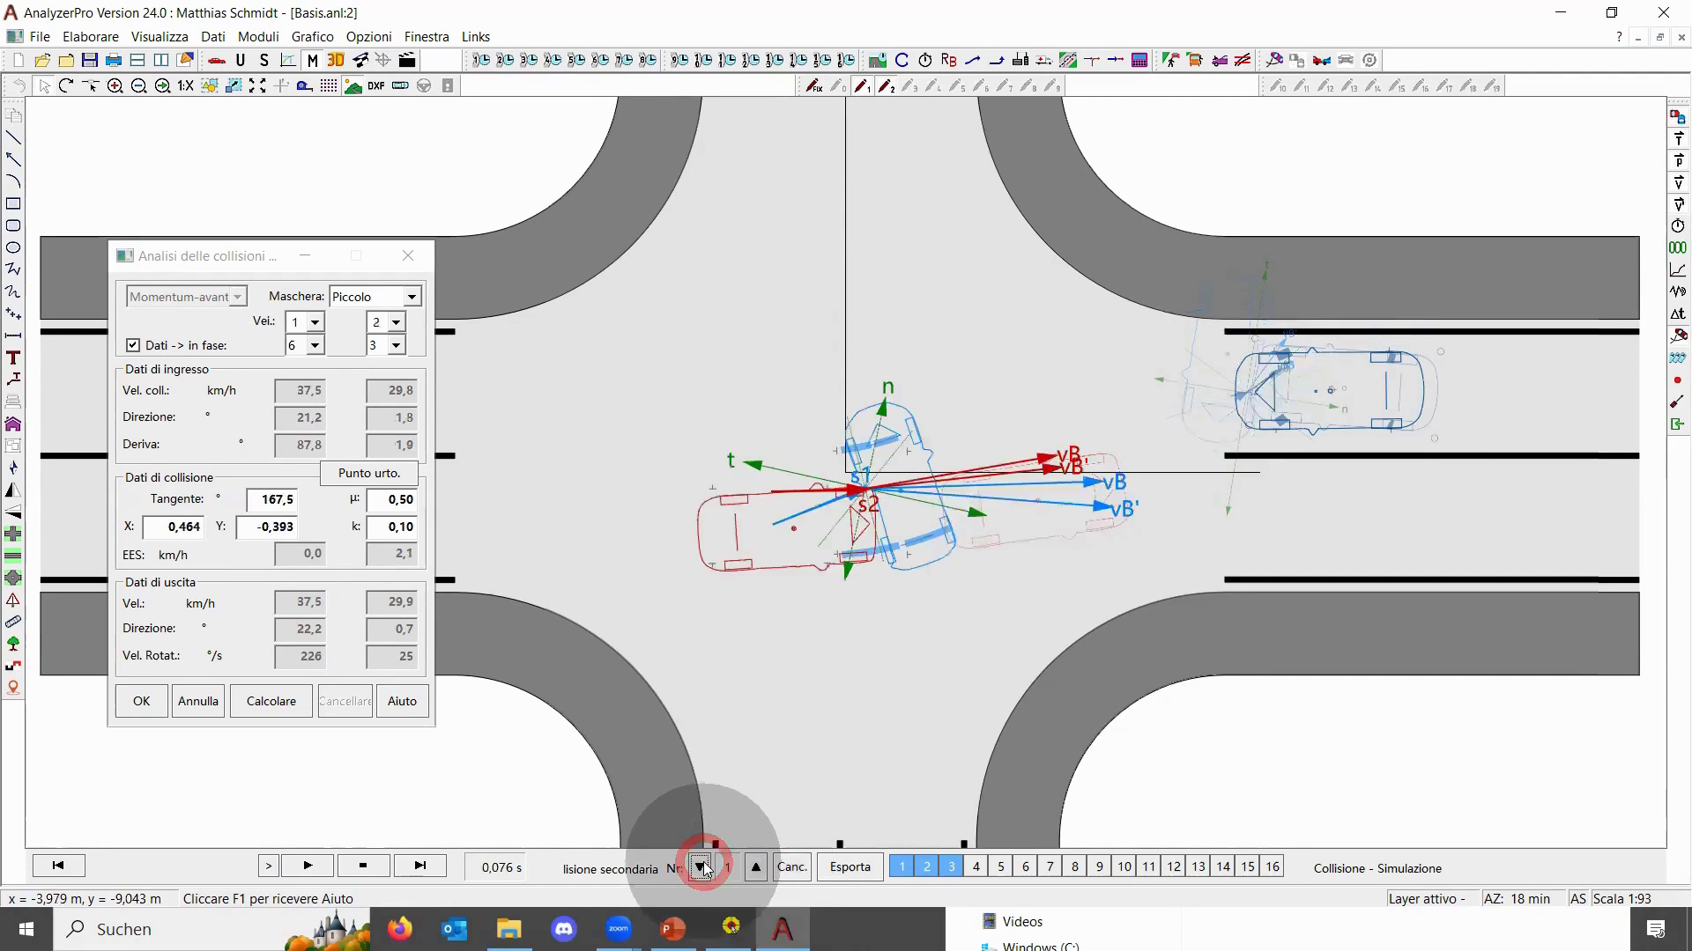
left_click(700, 868)
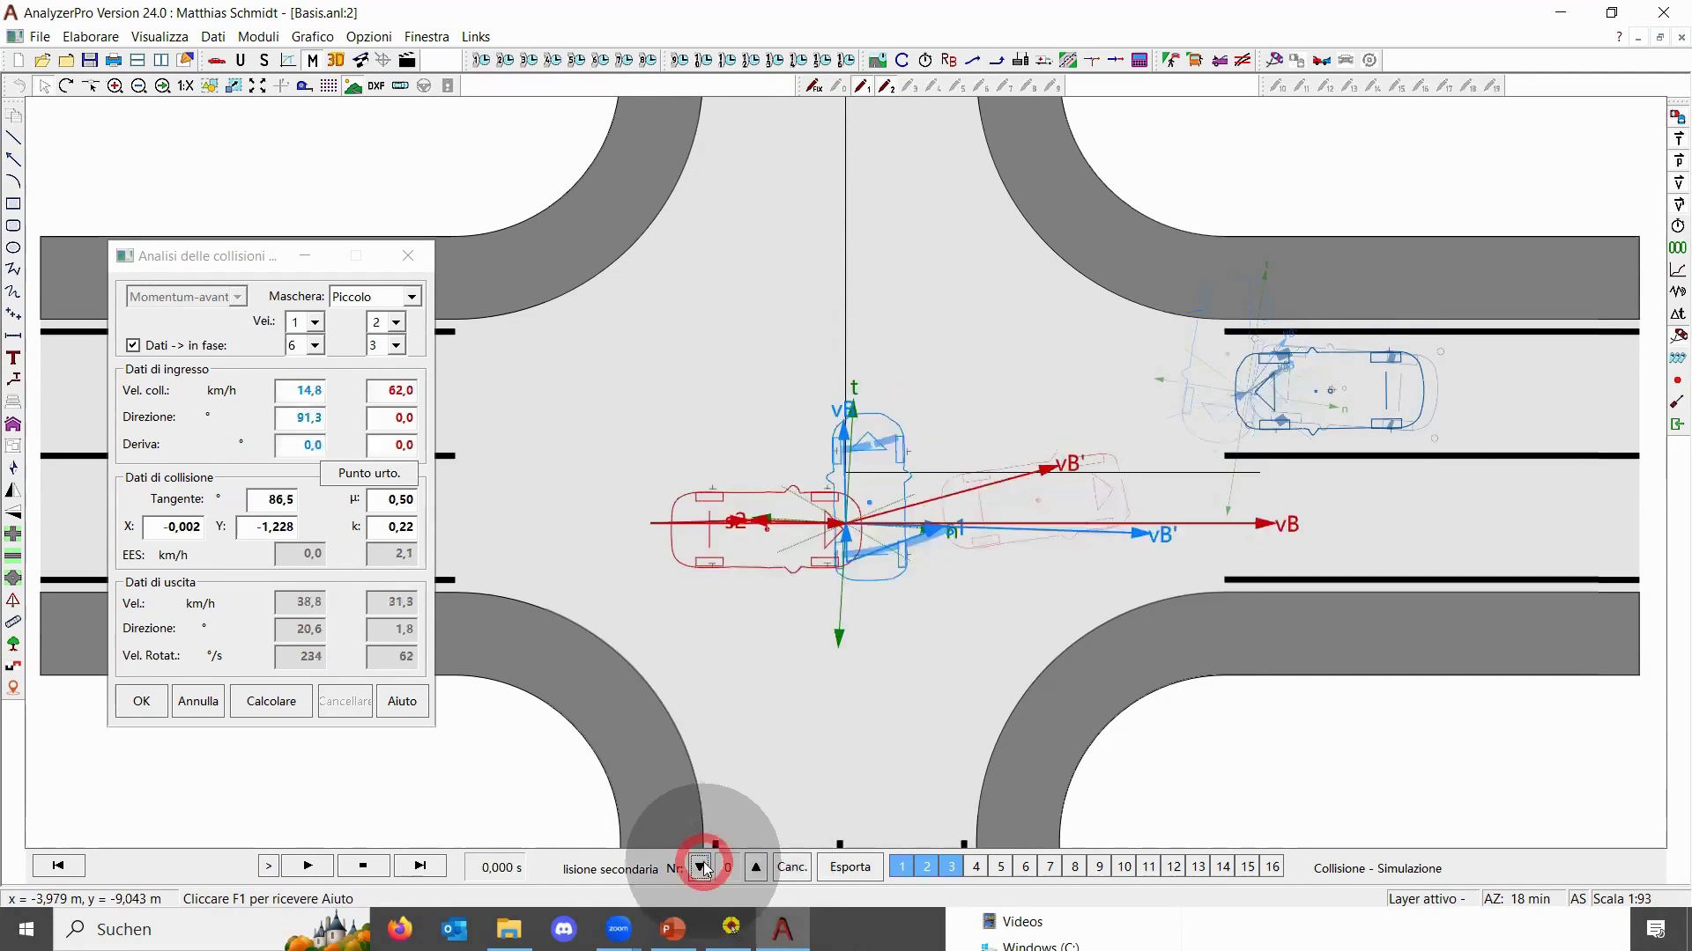
left_click(766, 872)
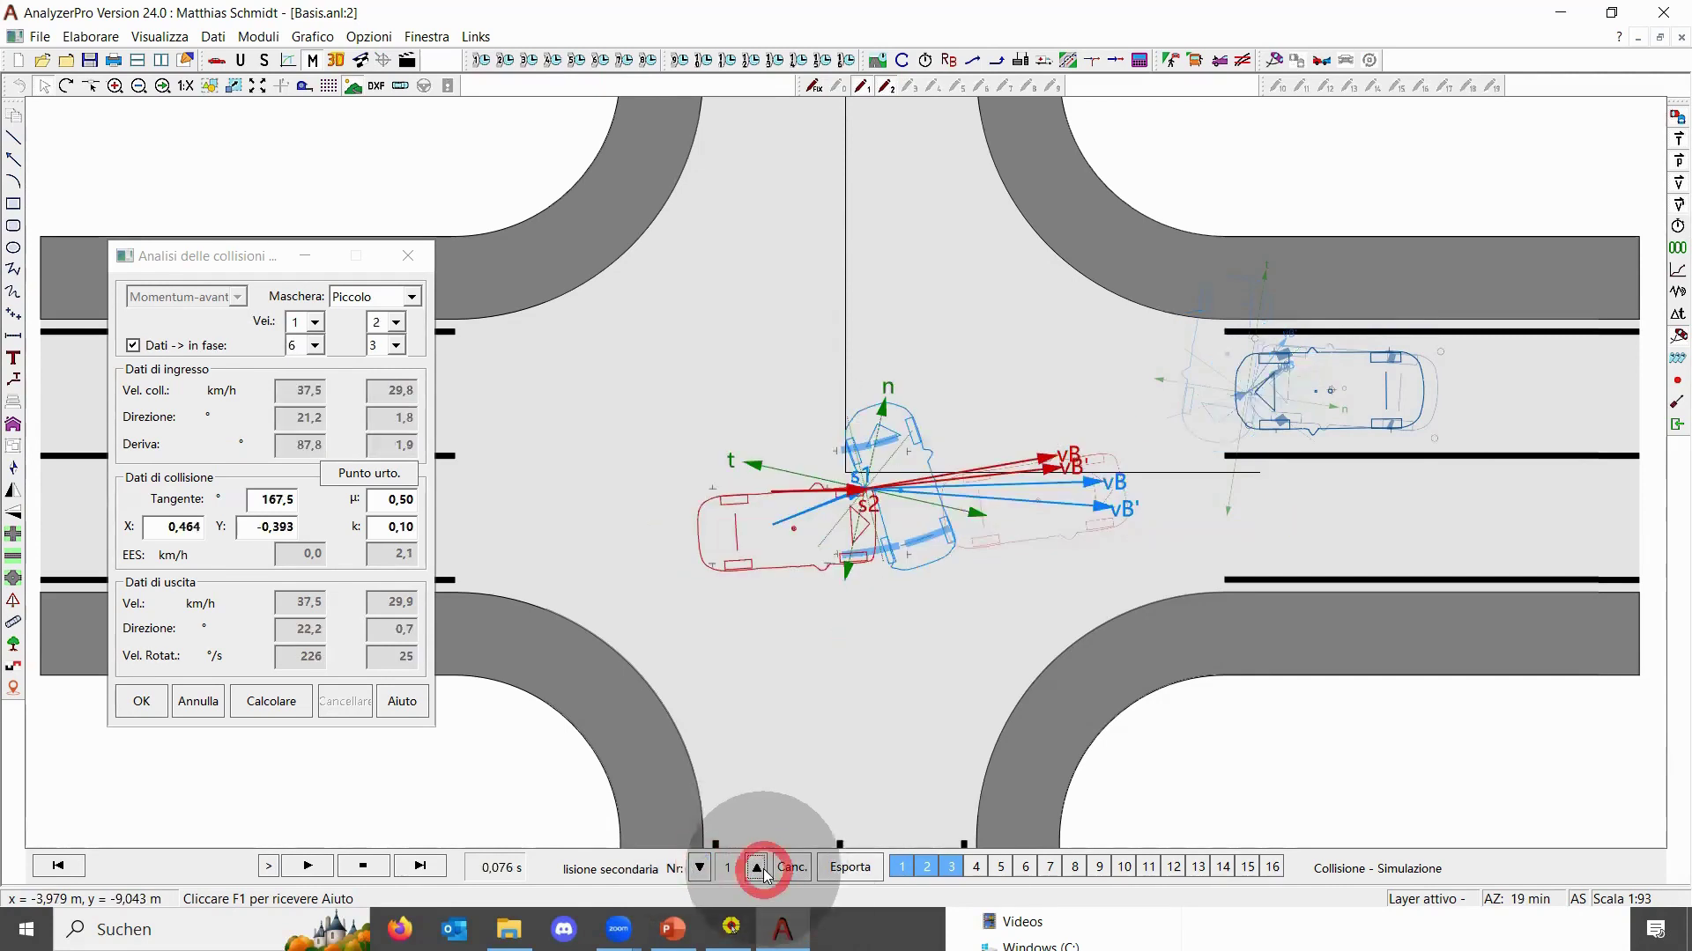
left_click(758, 870)
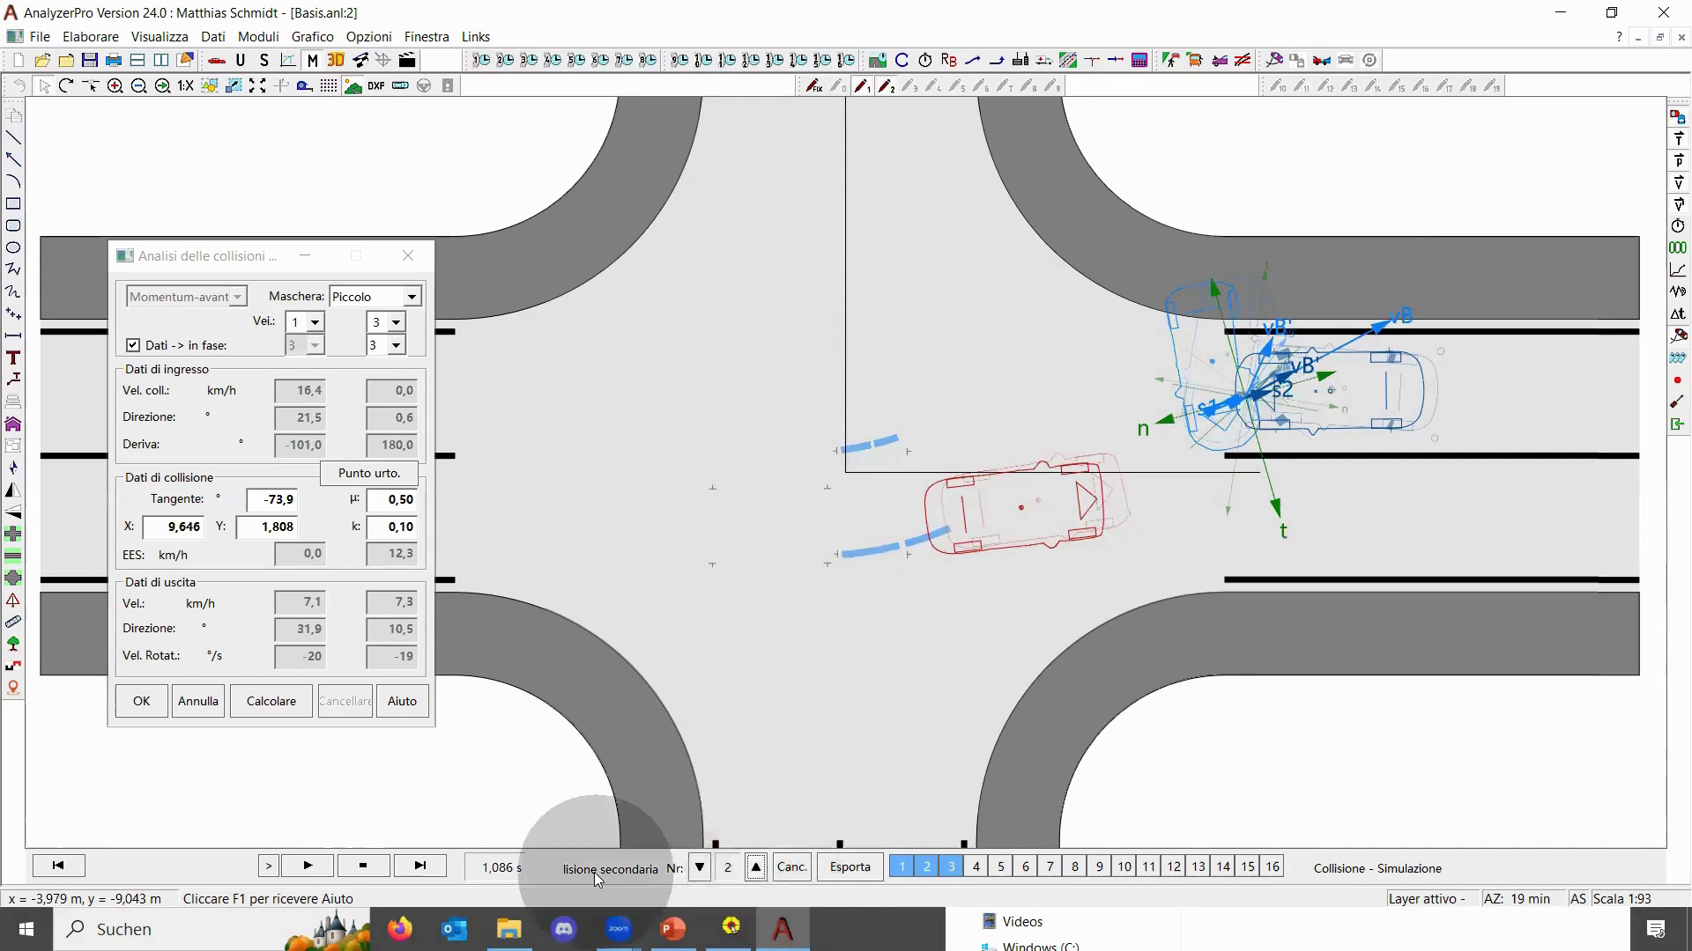
left_click(699, 868)
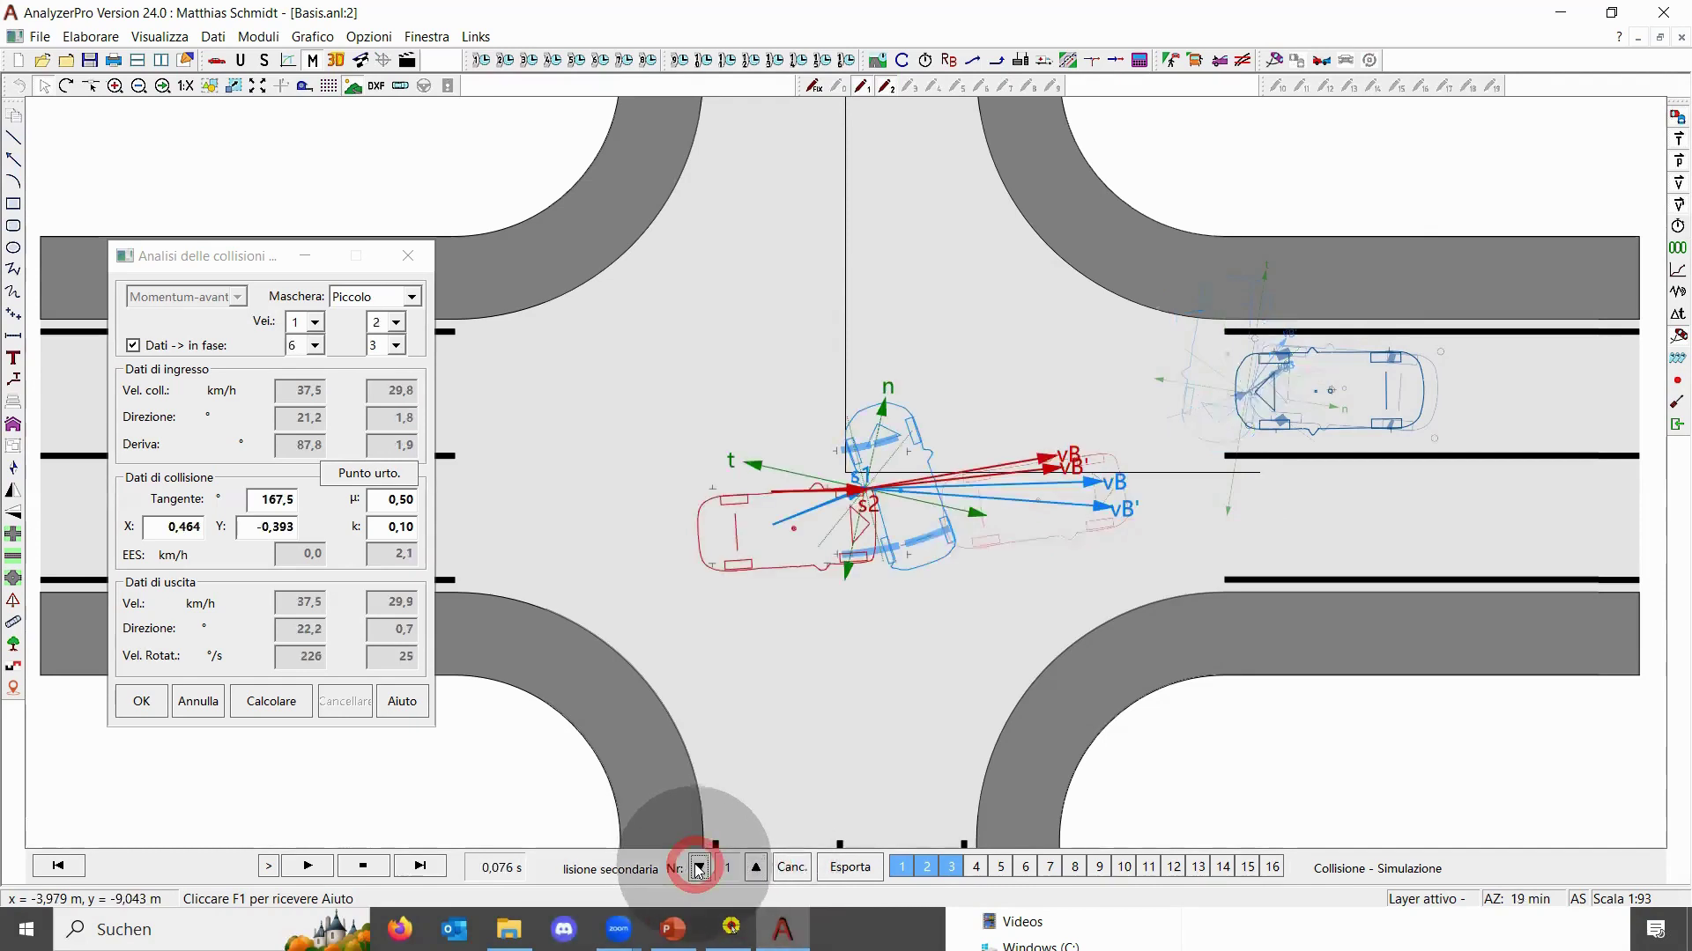
left_click(756, 867)
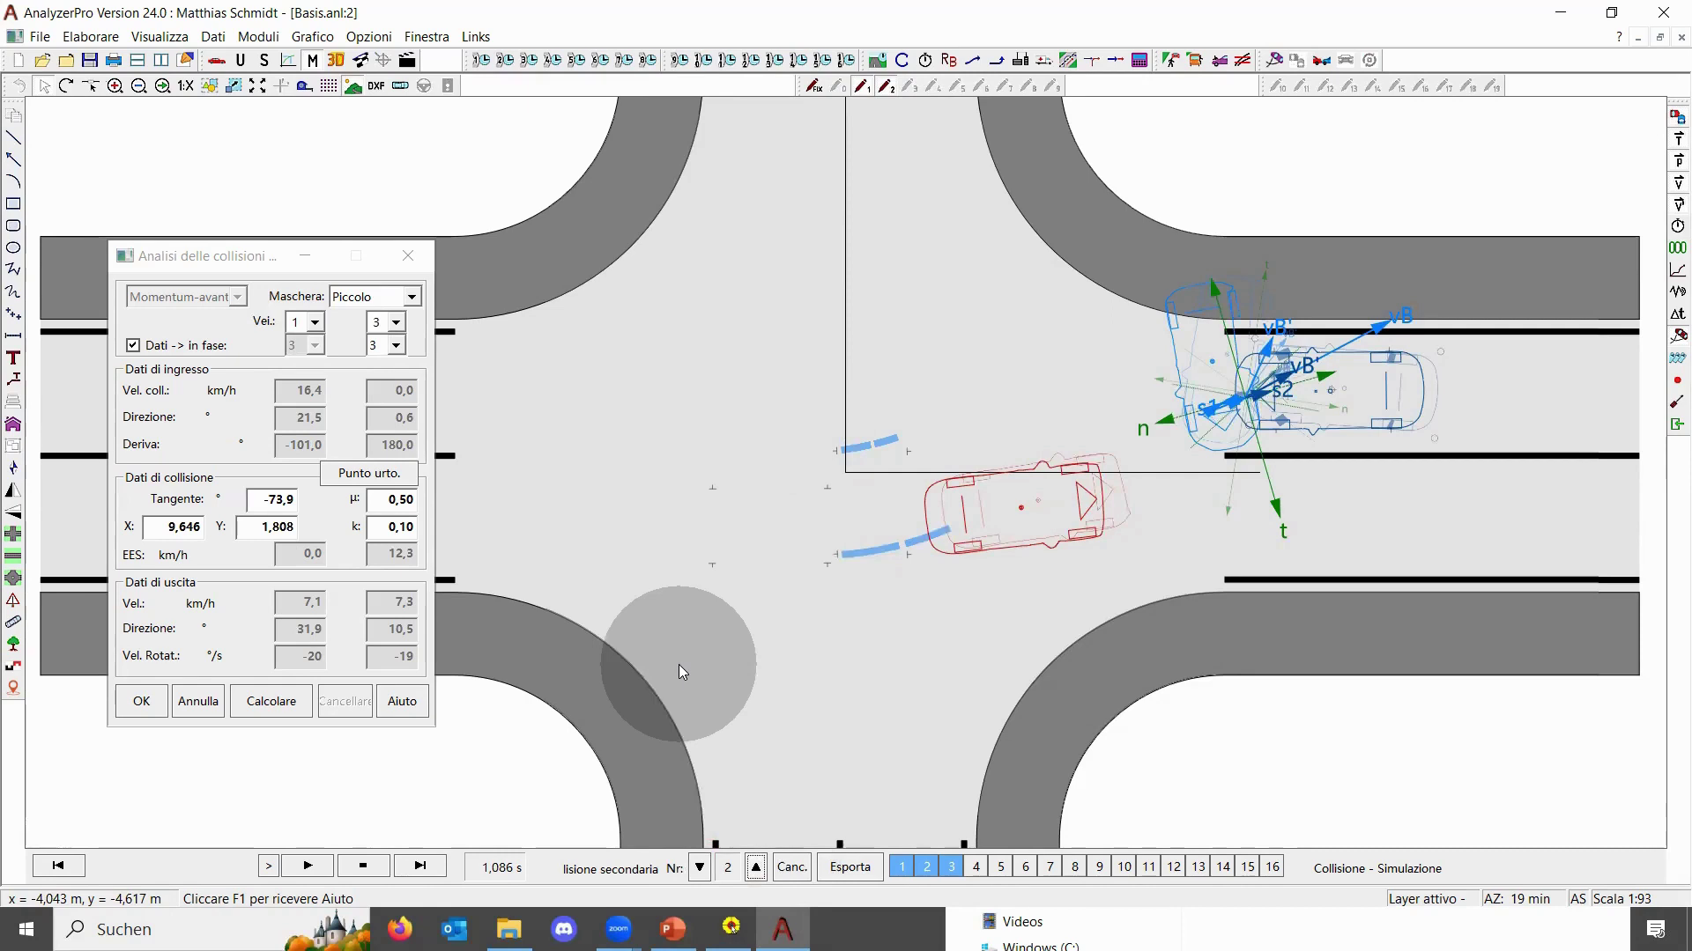
left_click(699, 867)
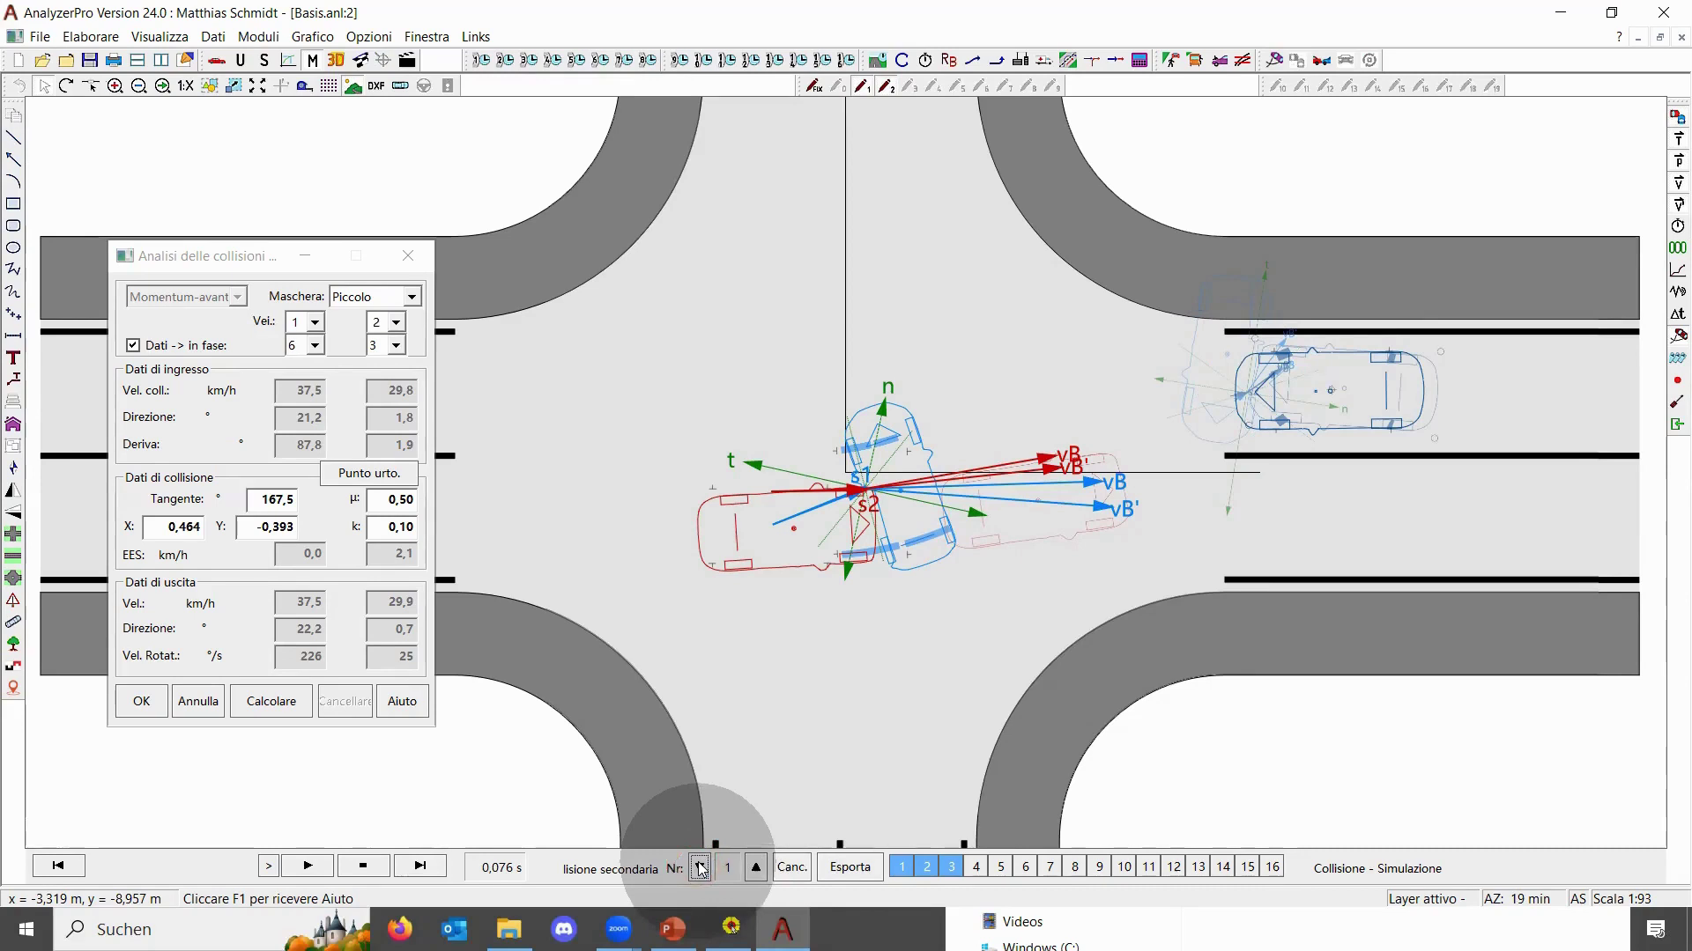
left_click(700, 868)
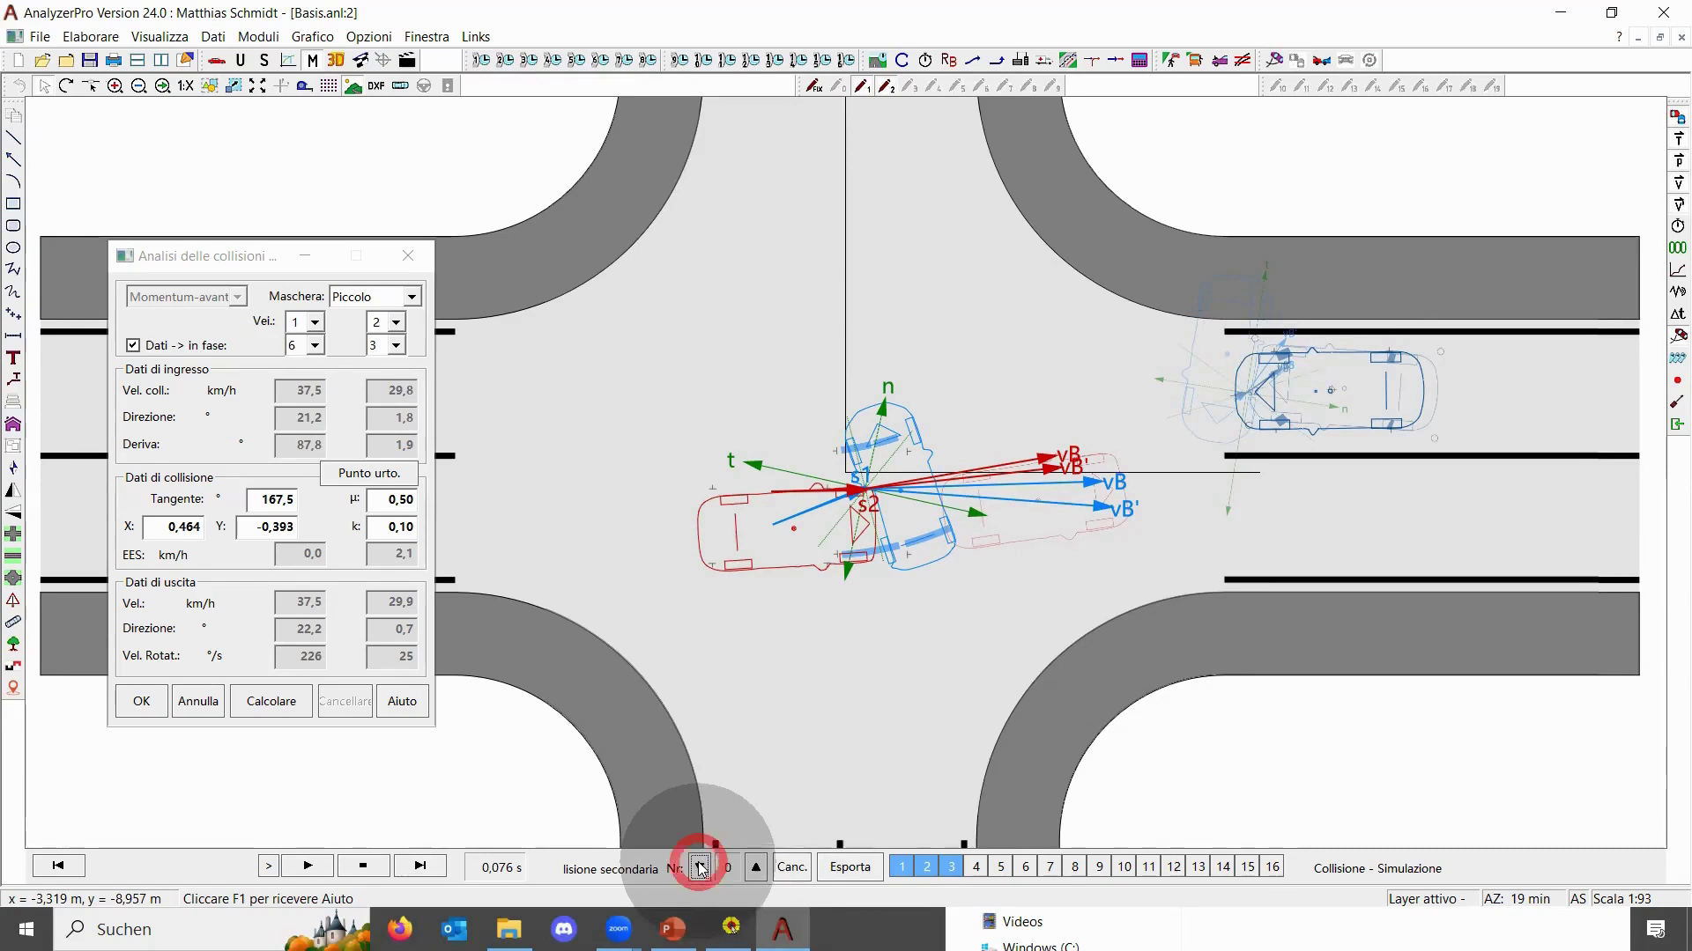
left_click(757, 868)
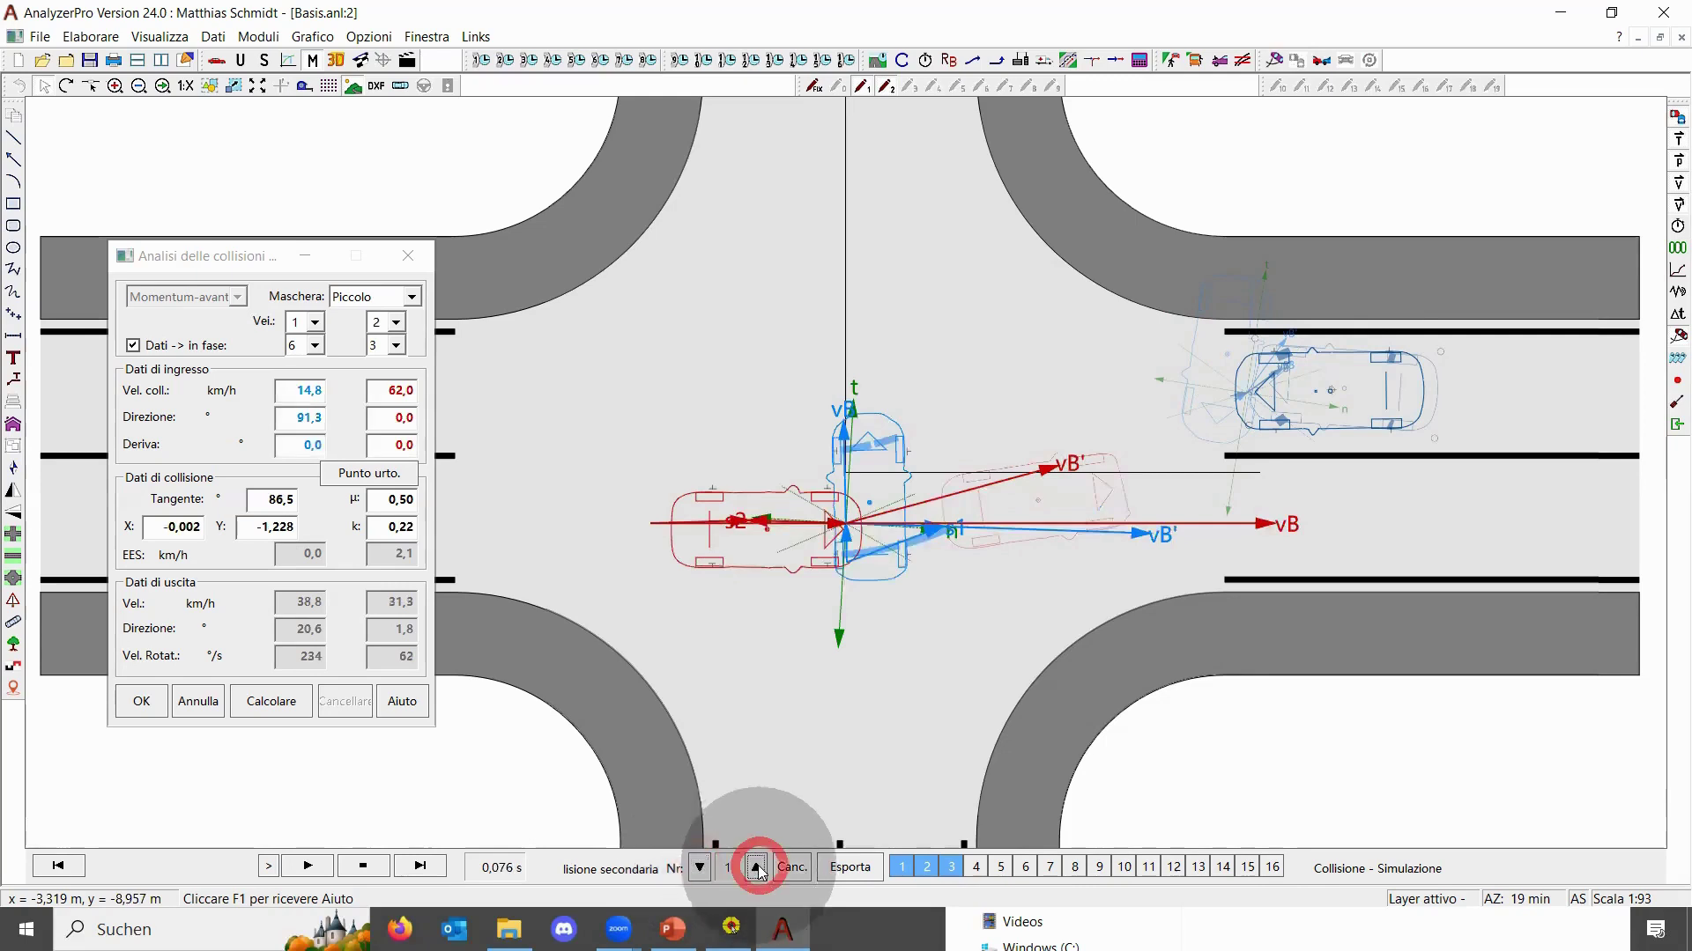
left_click(756, 867)
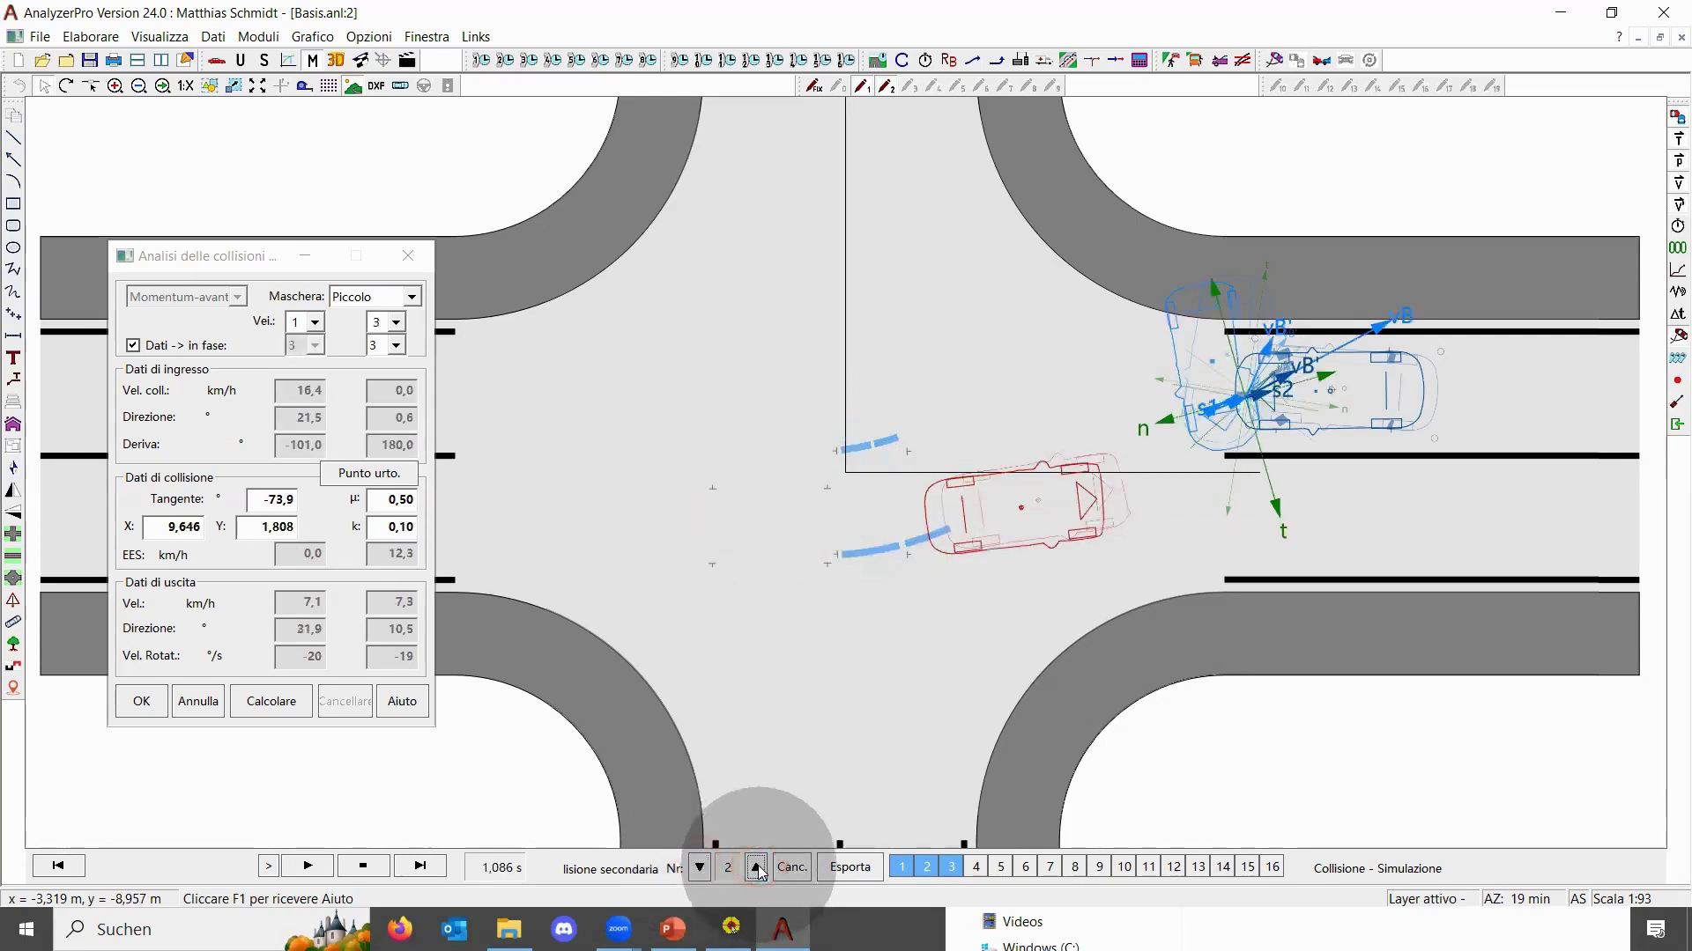
left_click(757, 868)
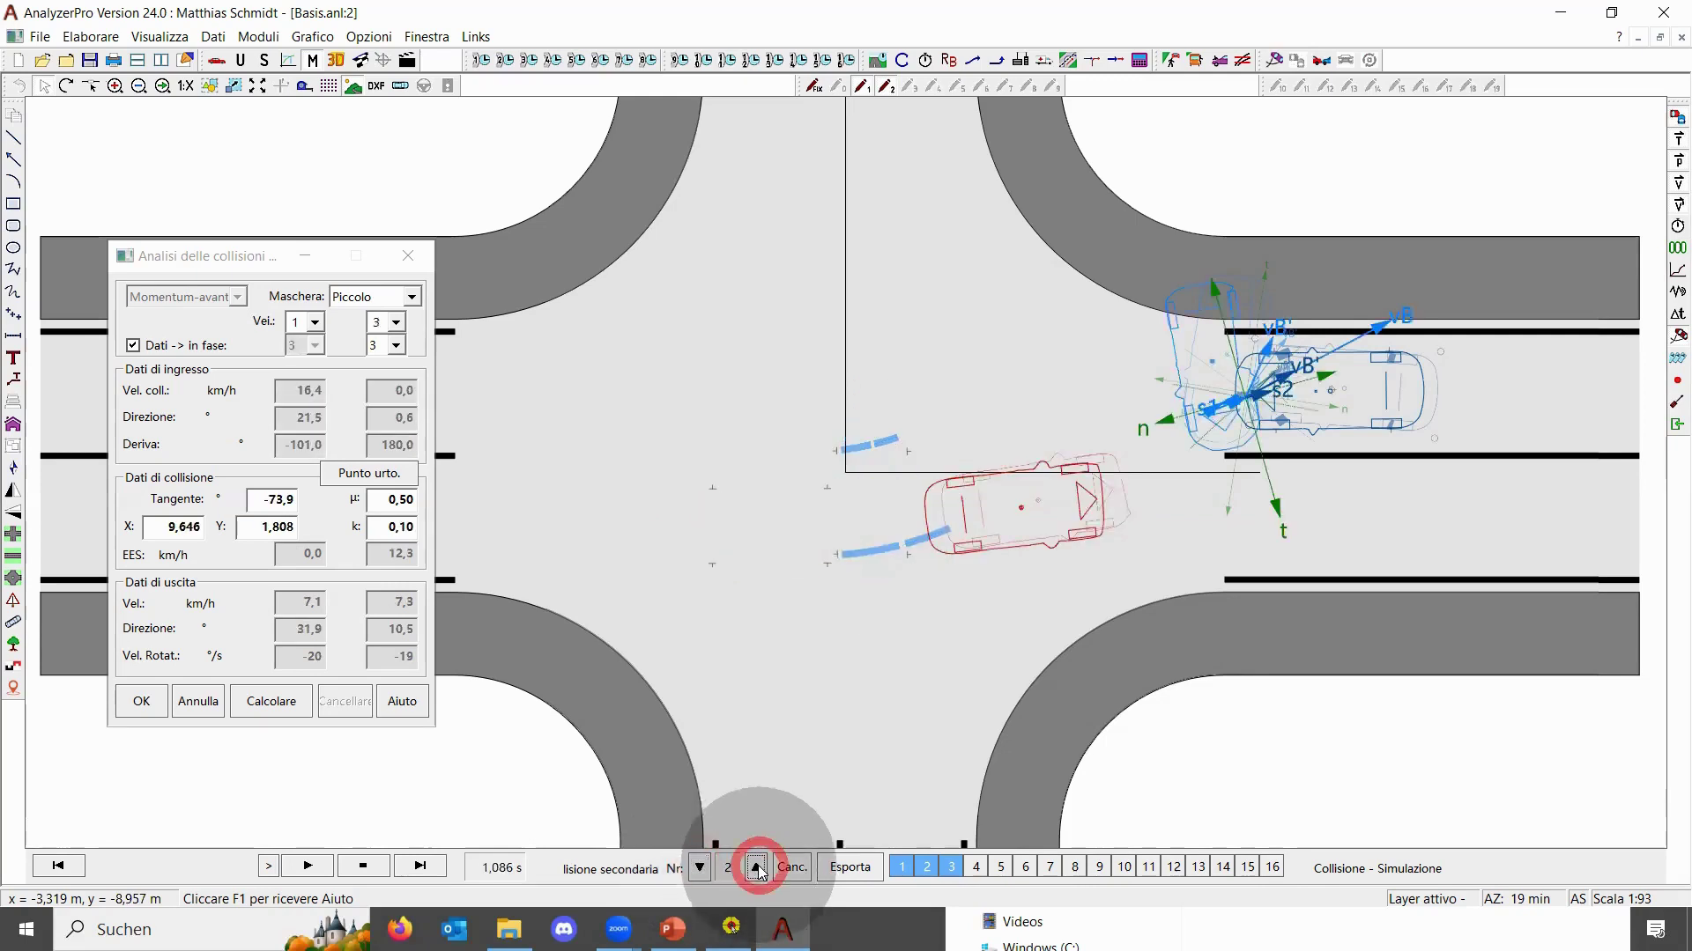
left_click(699, 868)
left_click(699, 868)
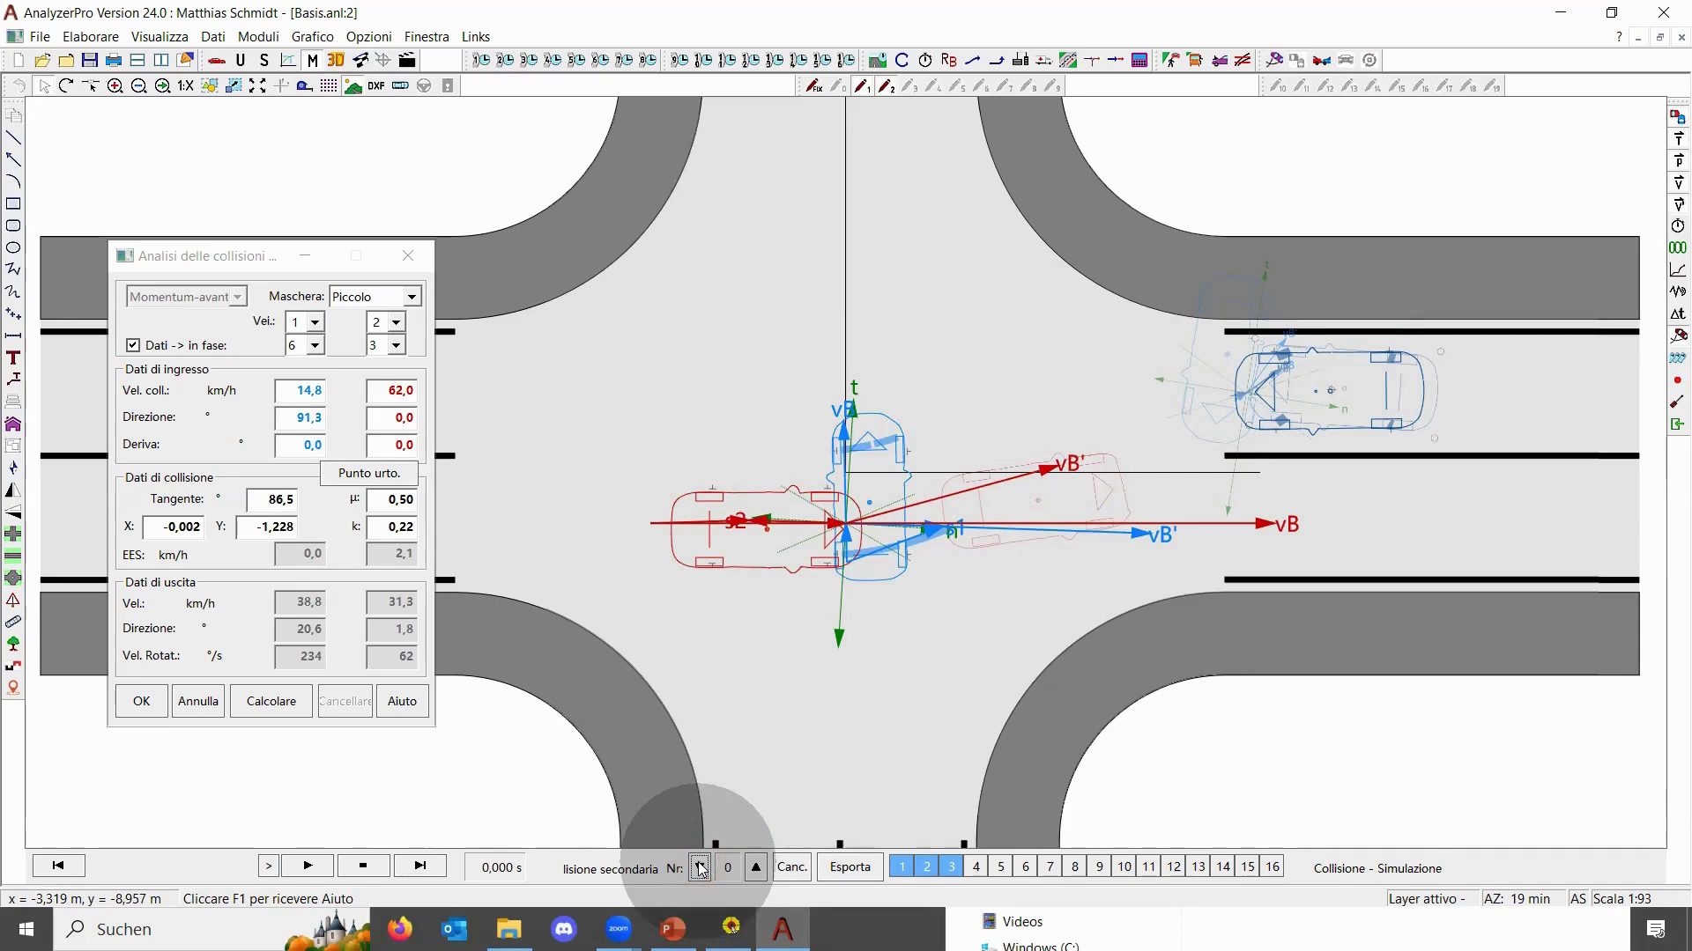
left_click(755, 868)
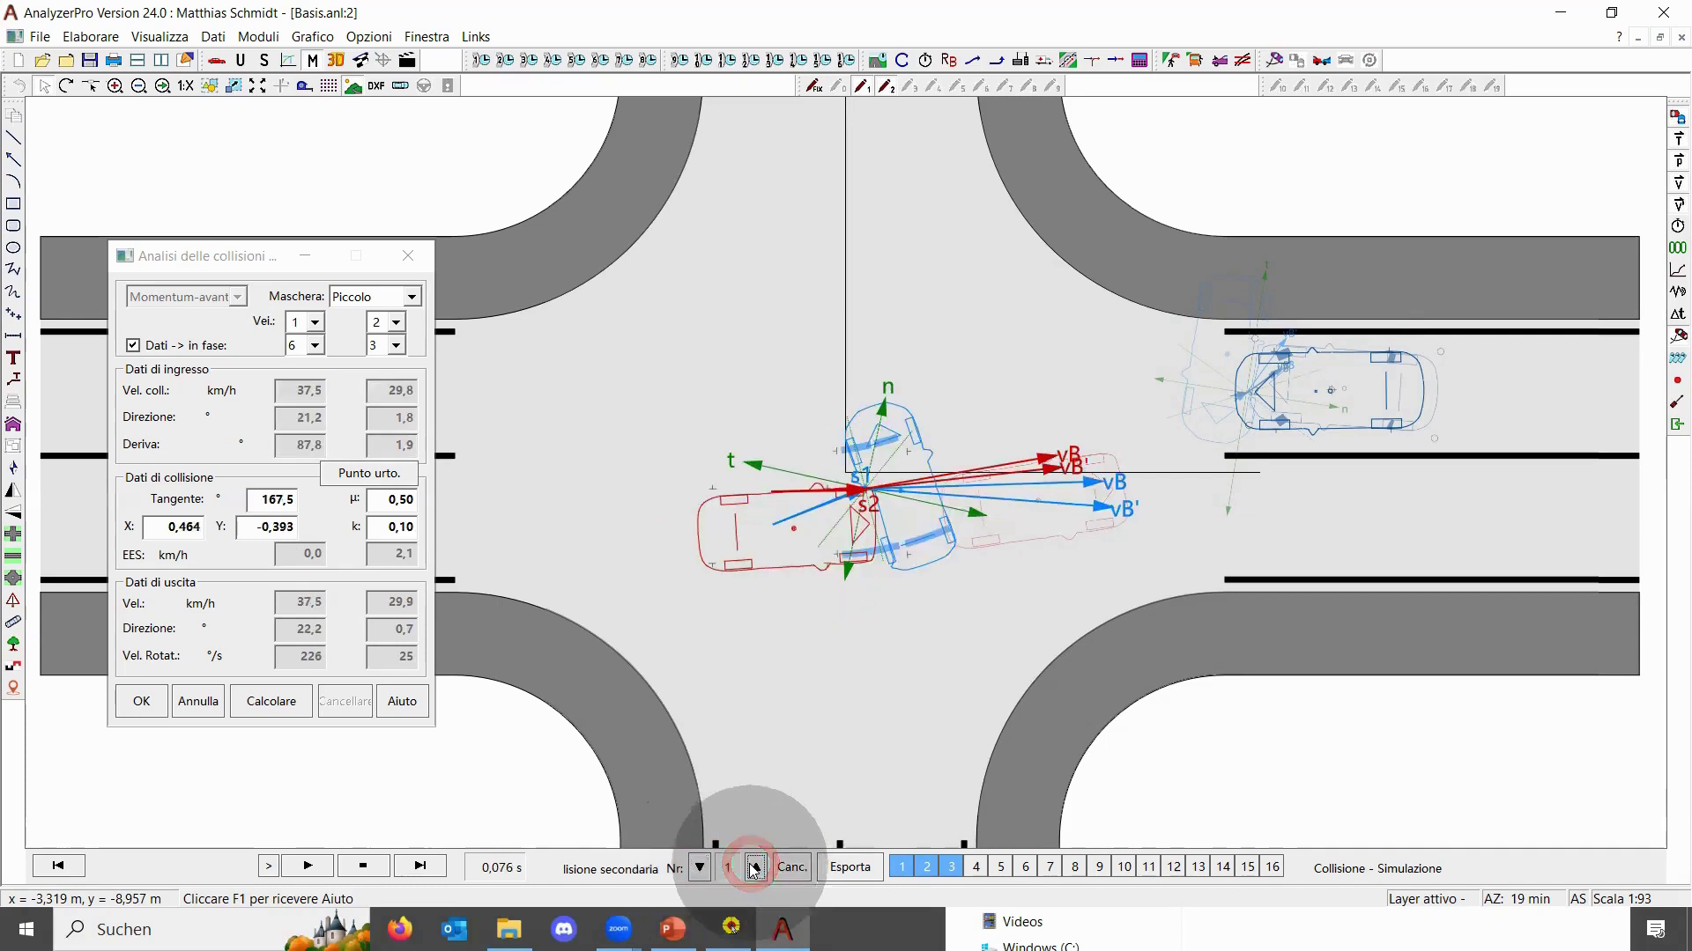
left_click(755, 868)
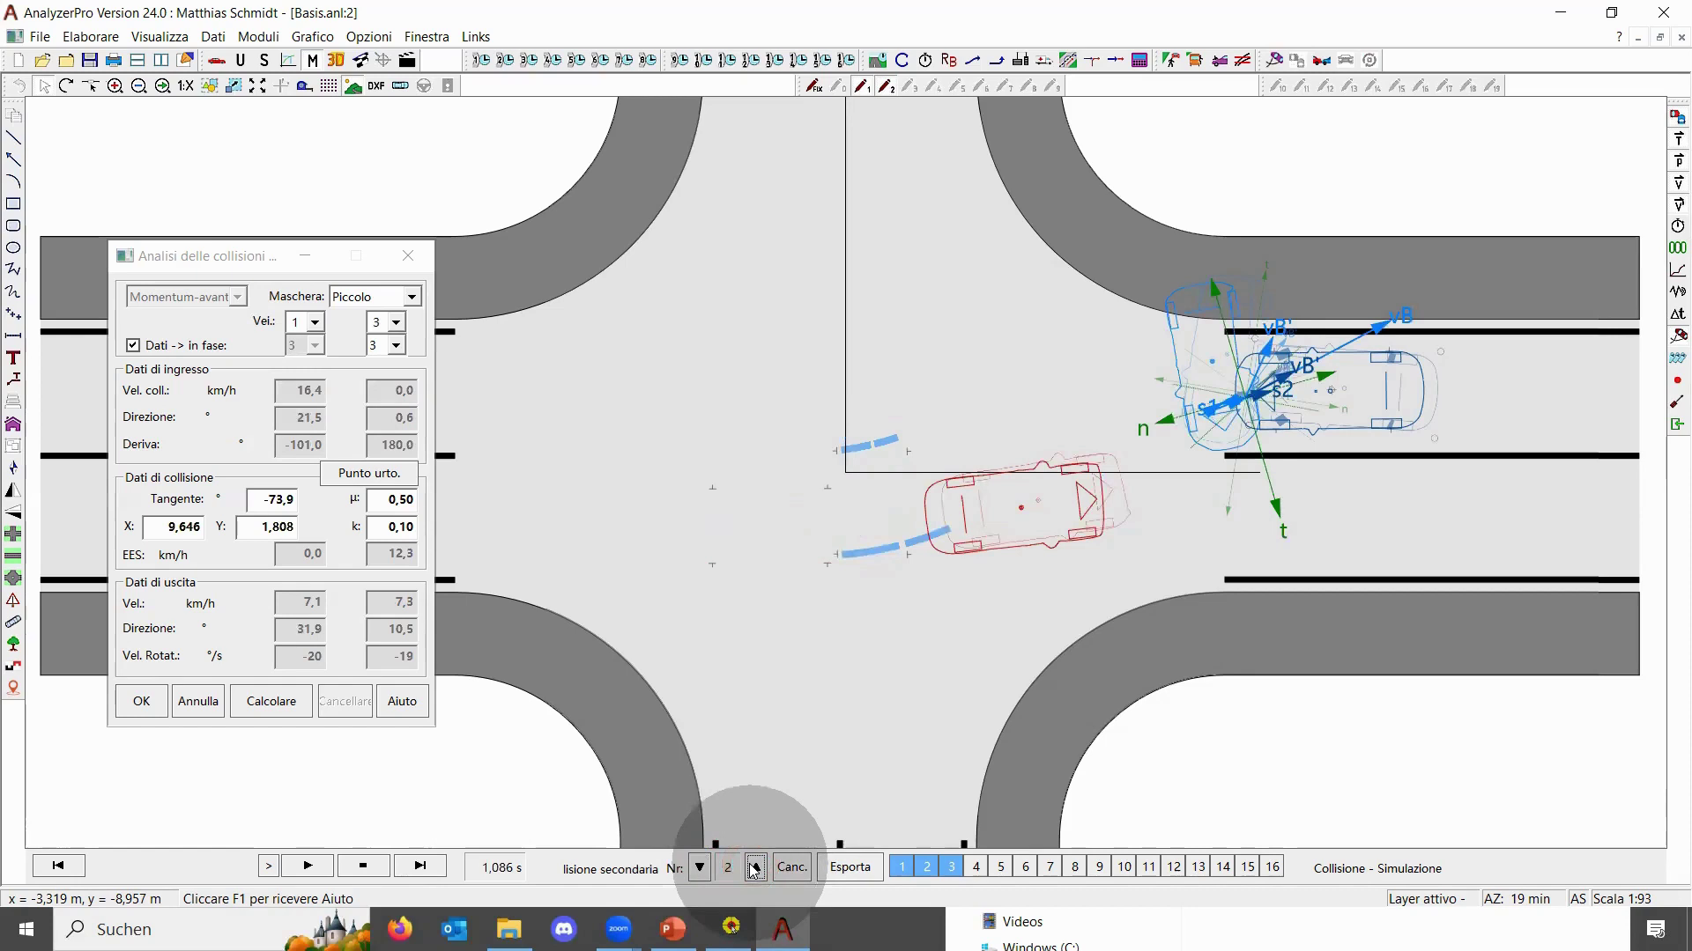
left_click(701, 868)
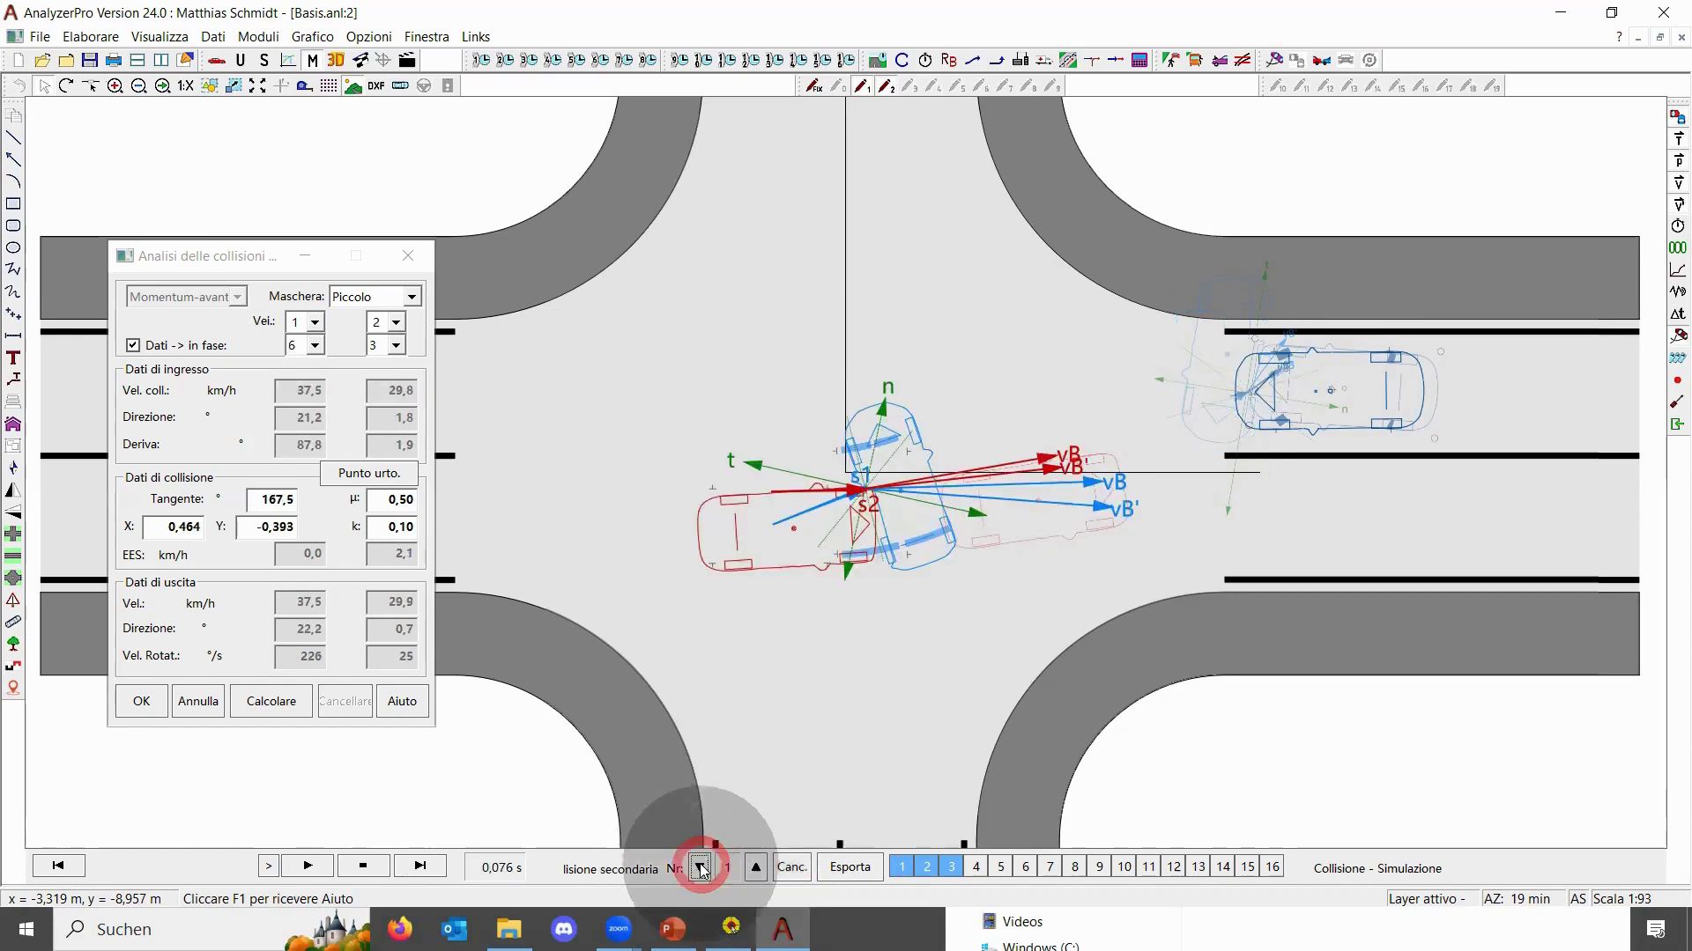
left_click(412, 259)
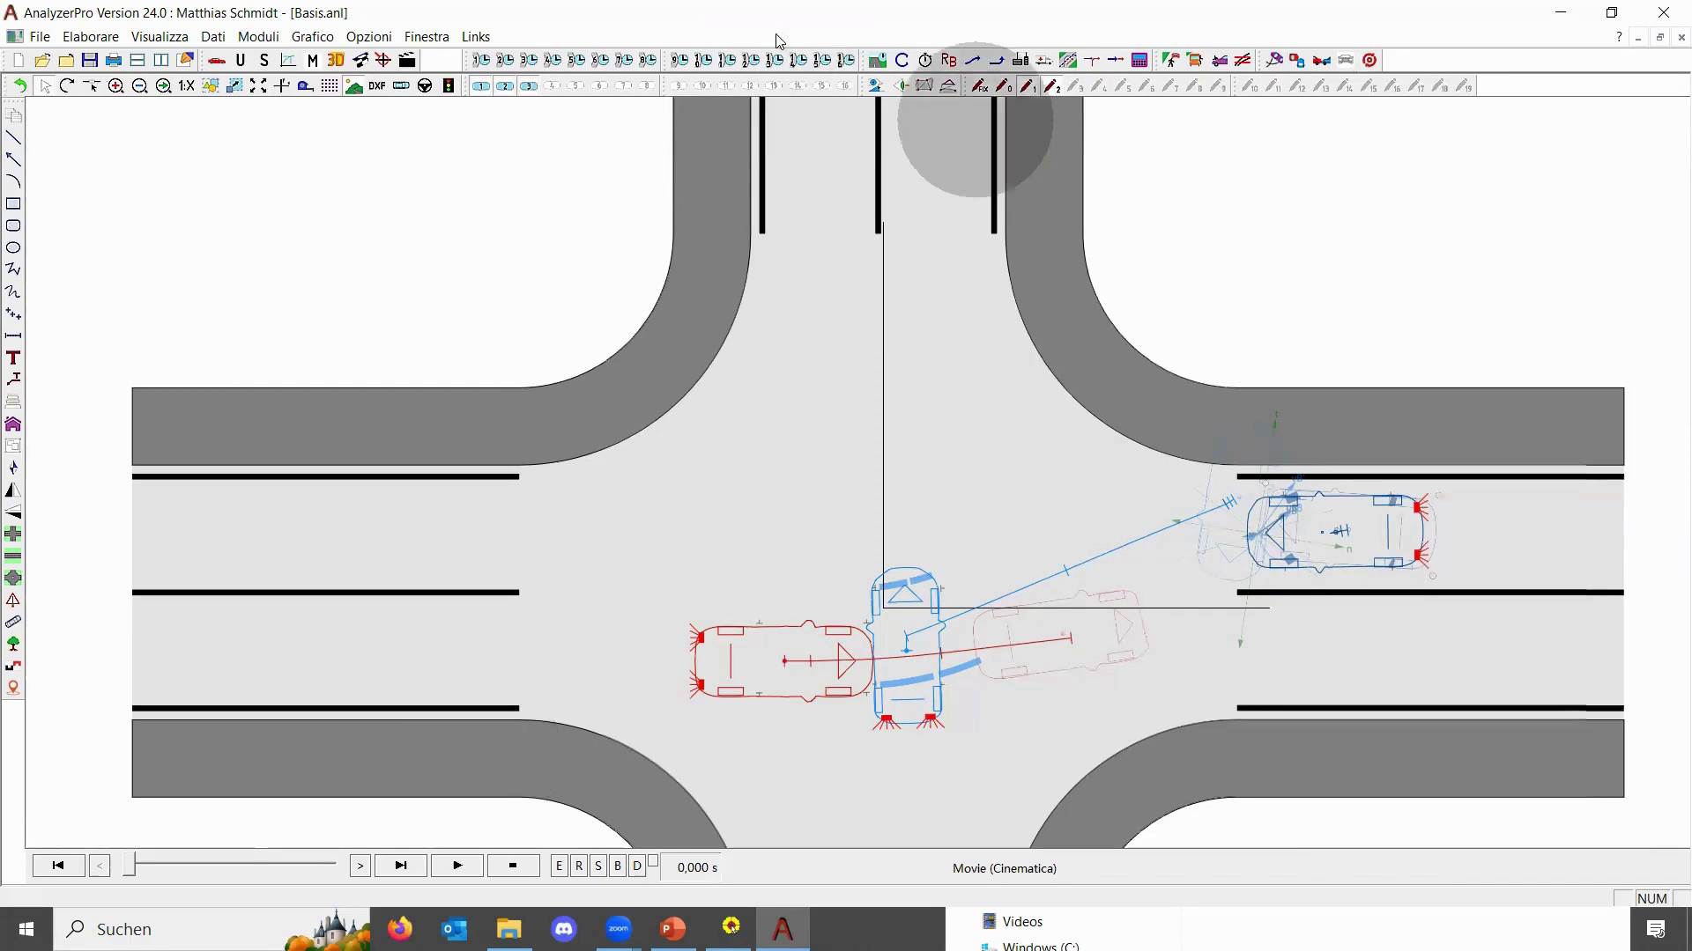
left_click(957, 133)
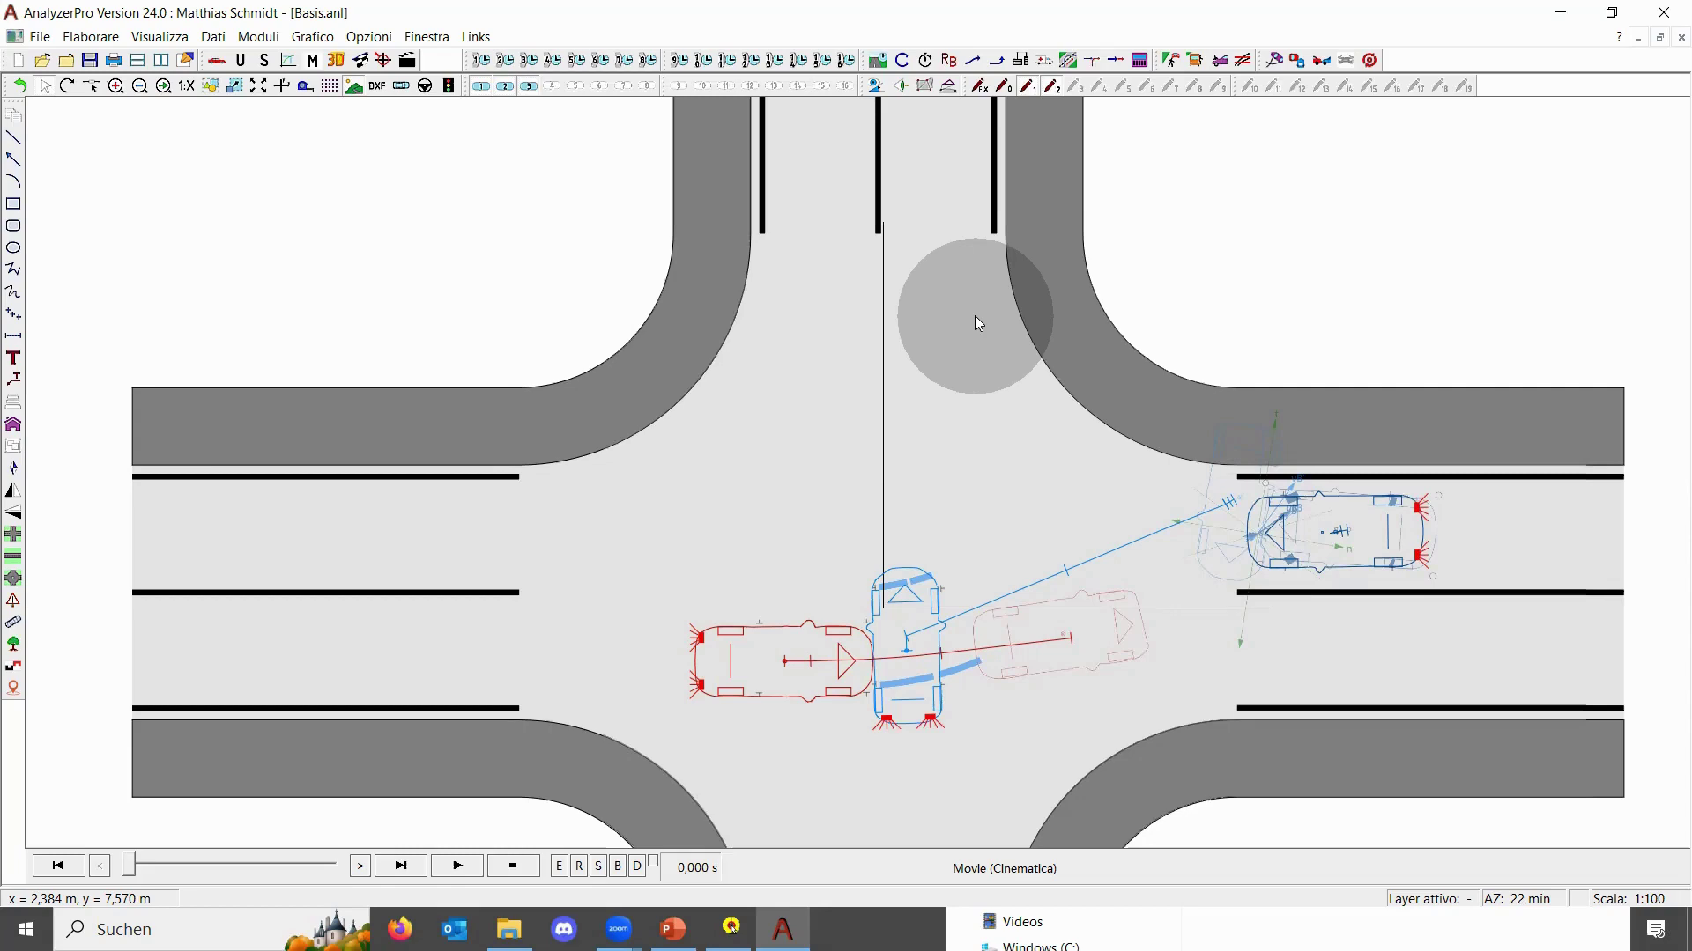
Open the parameter definition of the automated collision analysis and start defining a zone for the collision location
left_click(1370, 60)
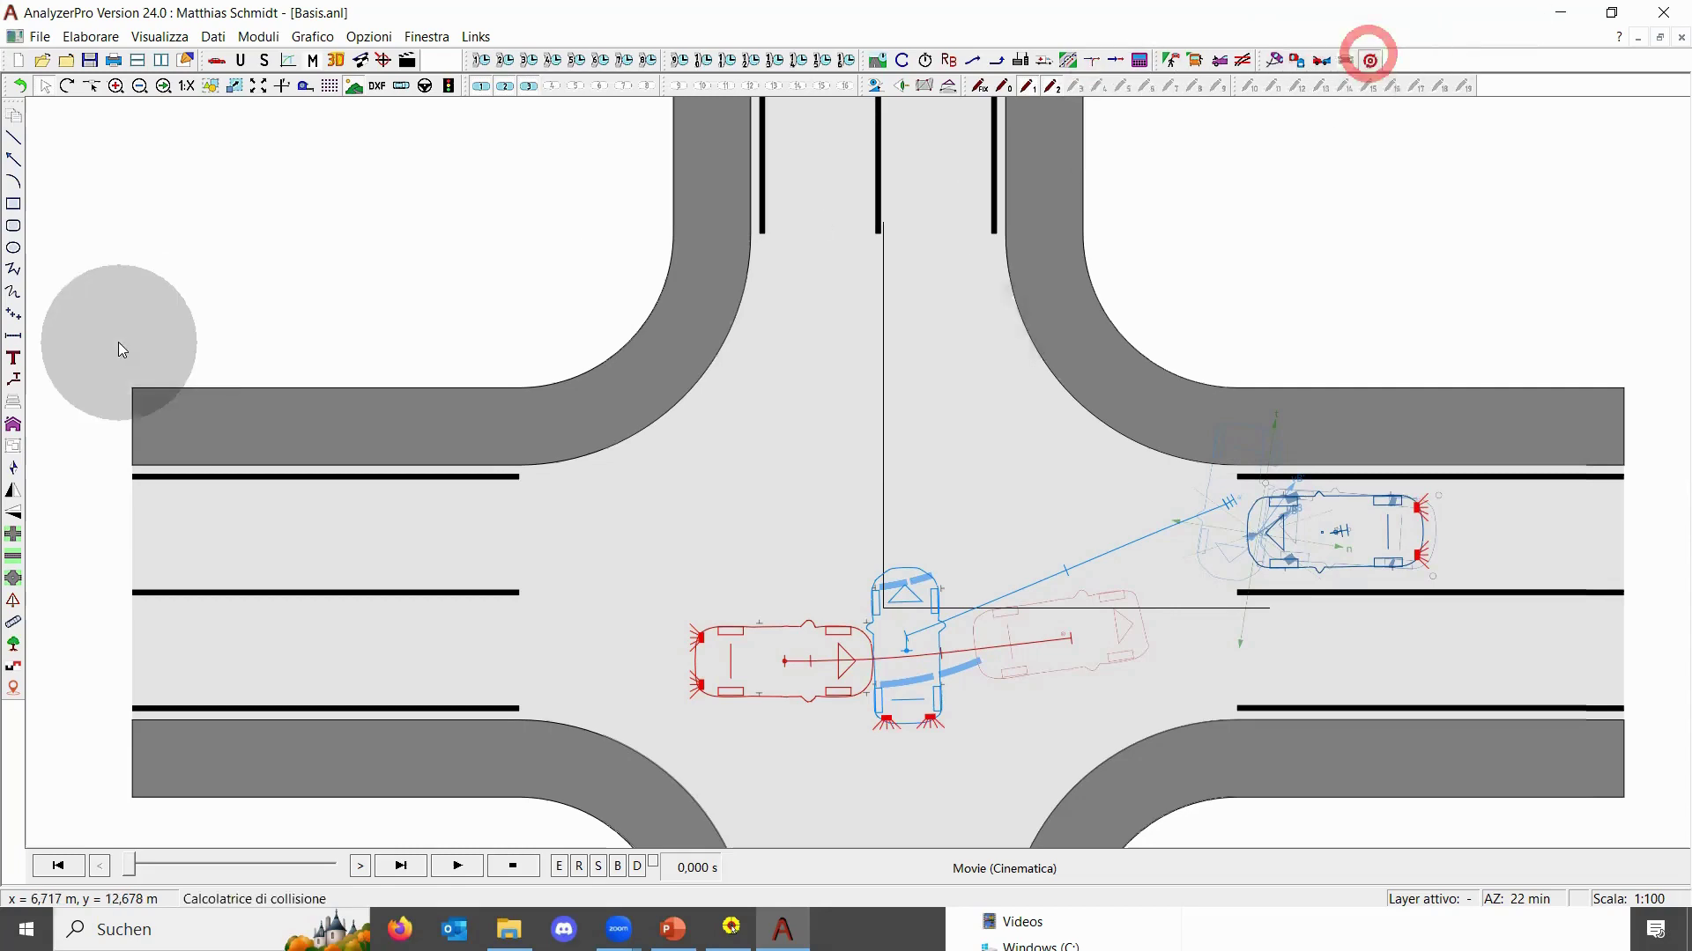
left_click(119, 344)
left_click(126, 309)
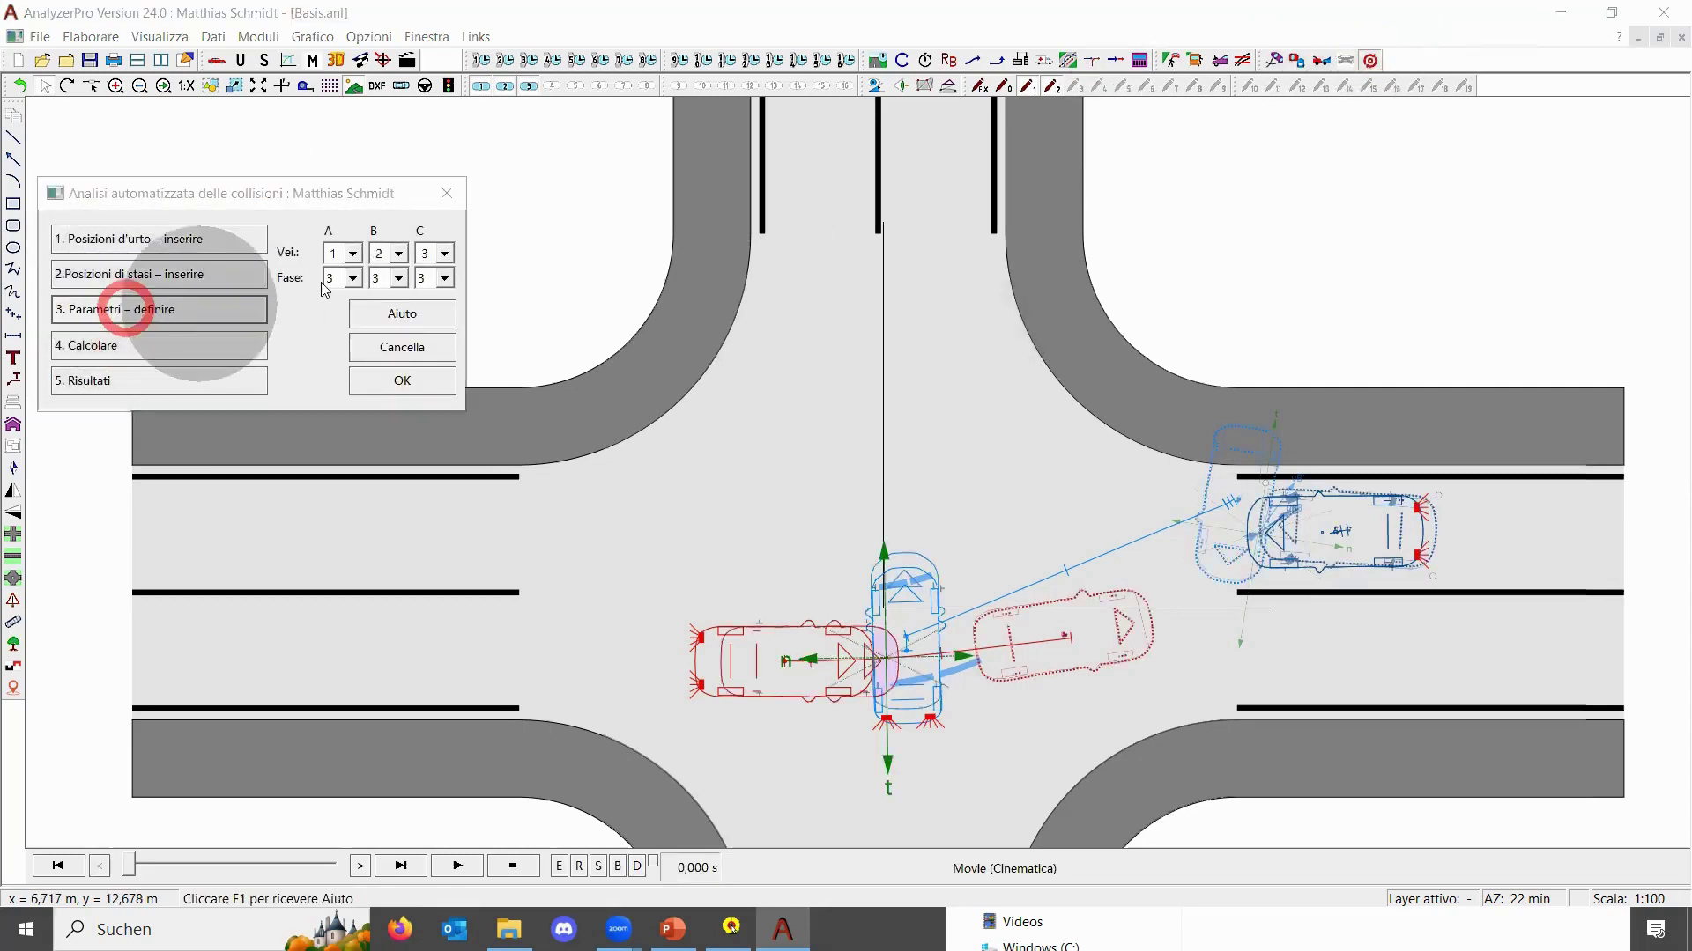
left_click(1314, 92)
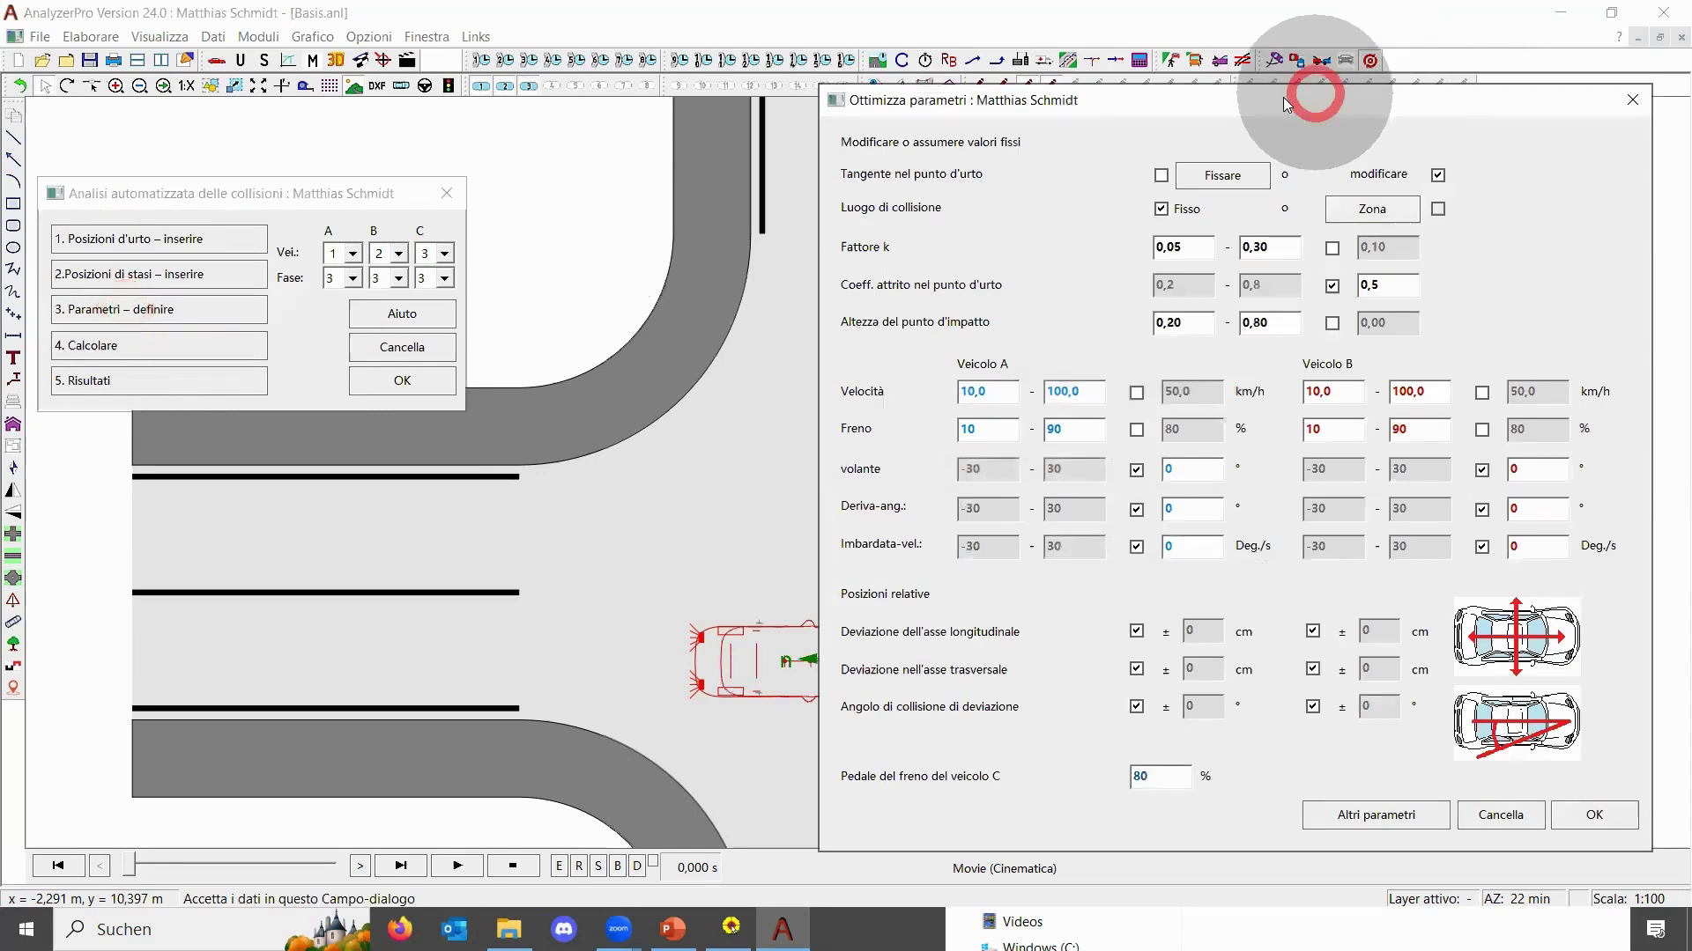
left_click_drag(1283, 97, 143, 138)
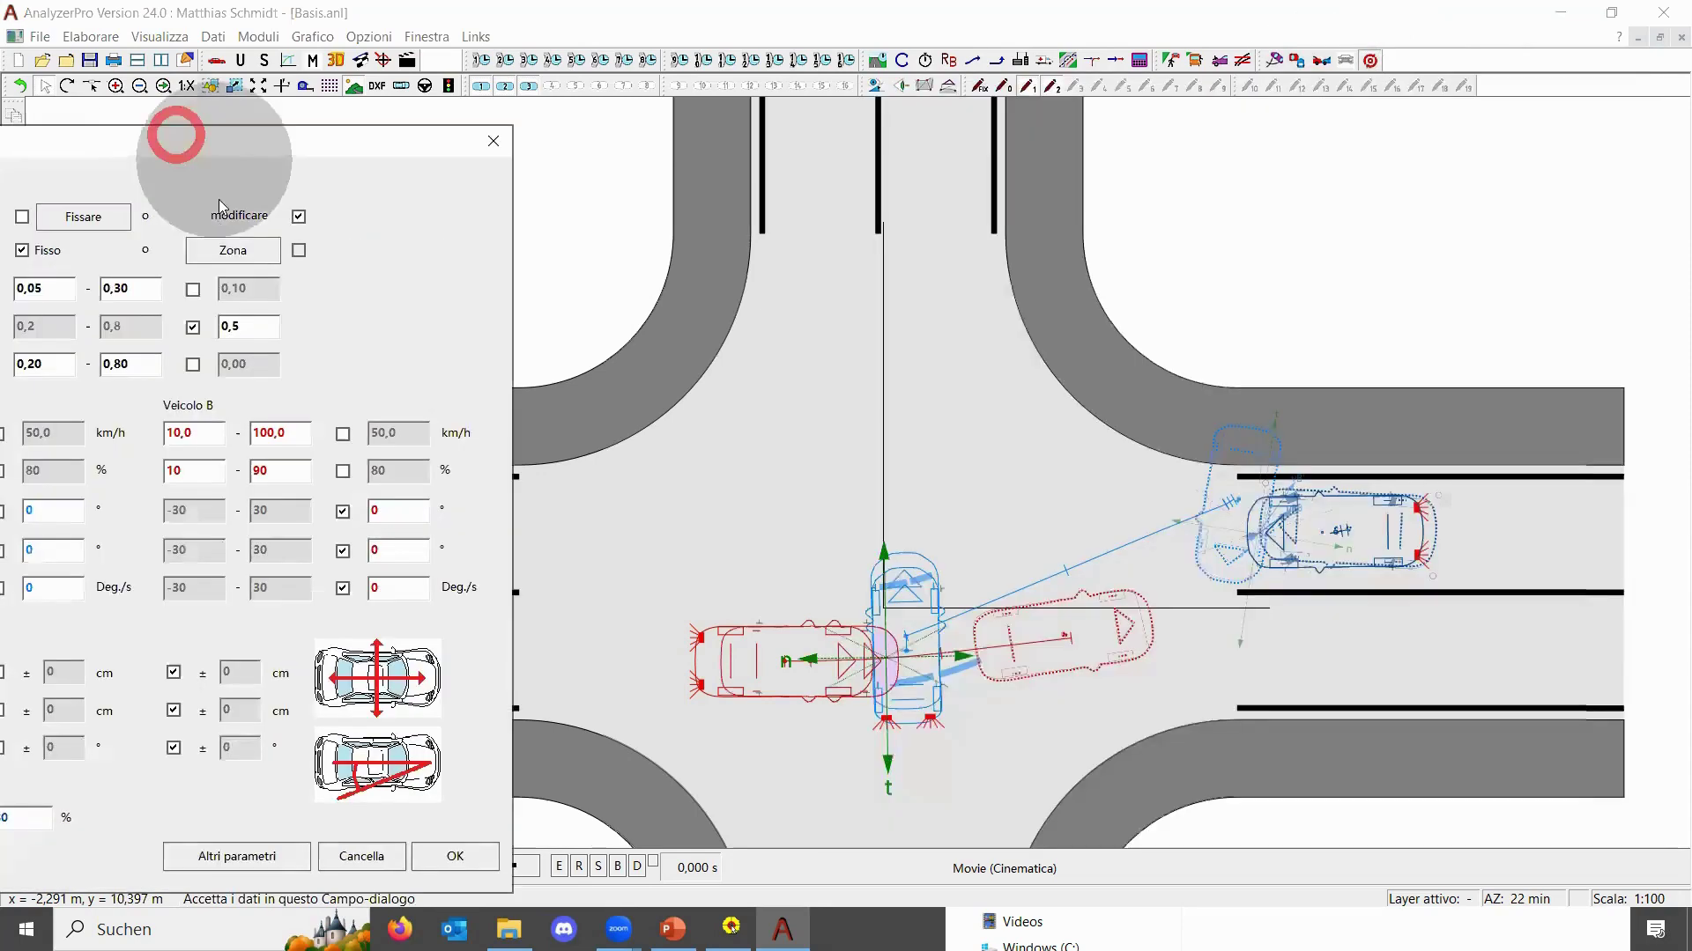
left_click(244, 252)
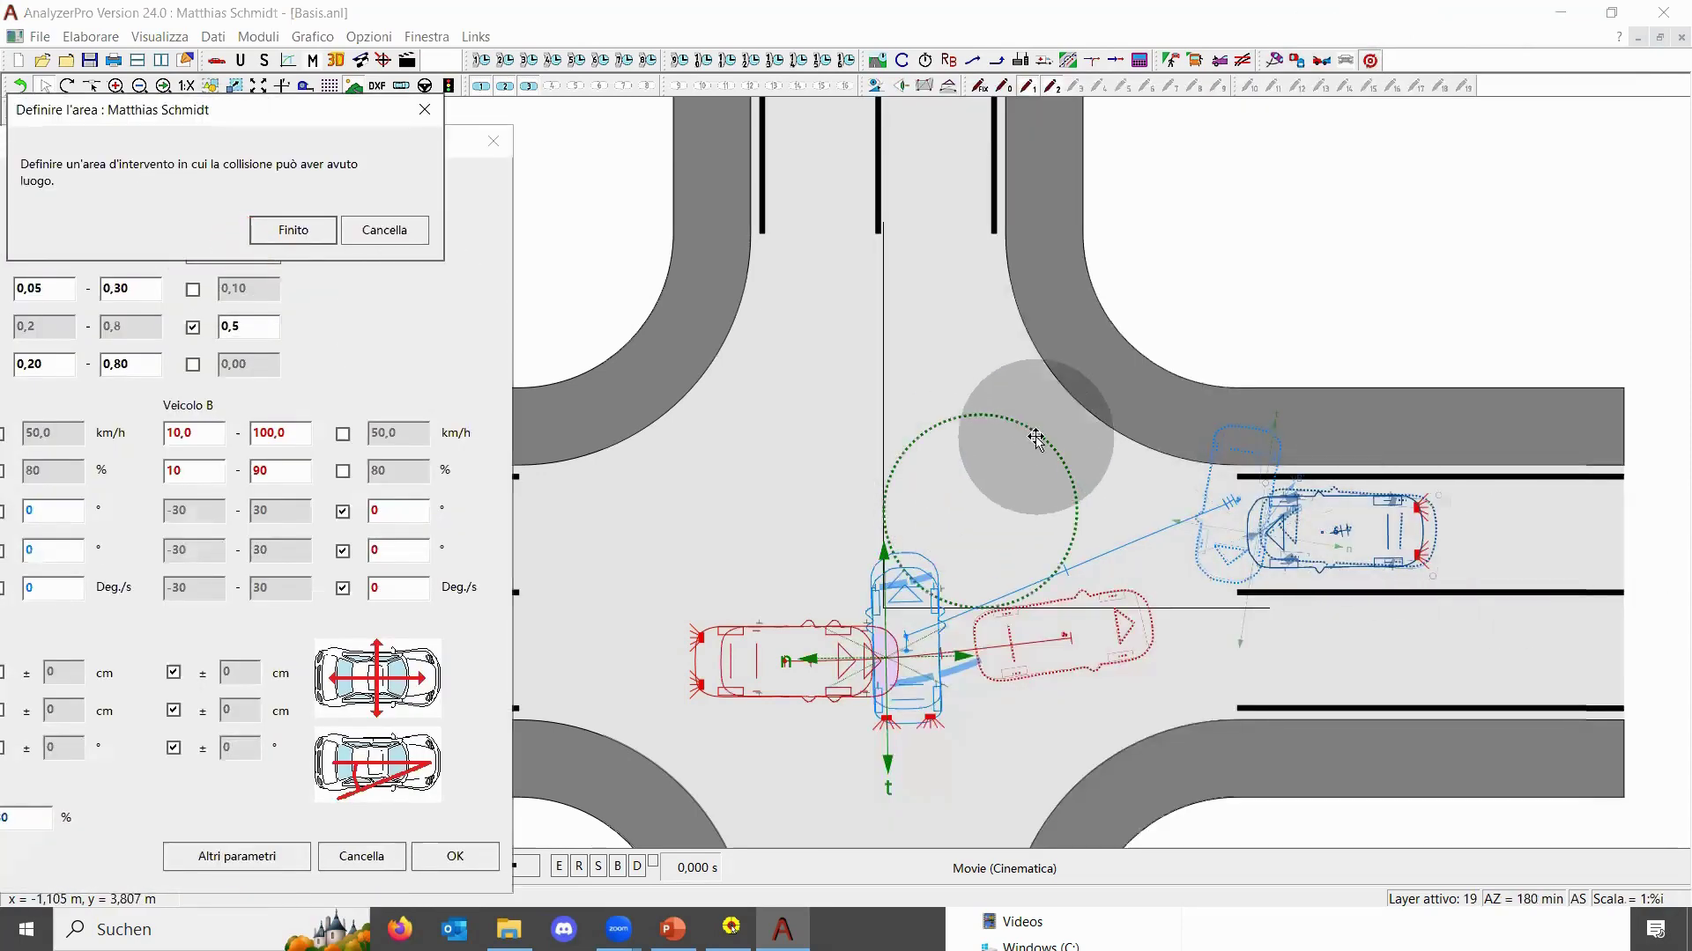
Place the collision zone over the primary impact point, reshape it into a flat ellipse, and discard it with the analysis
left_click_drag(1076, 494, 928, 559)
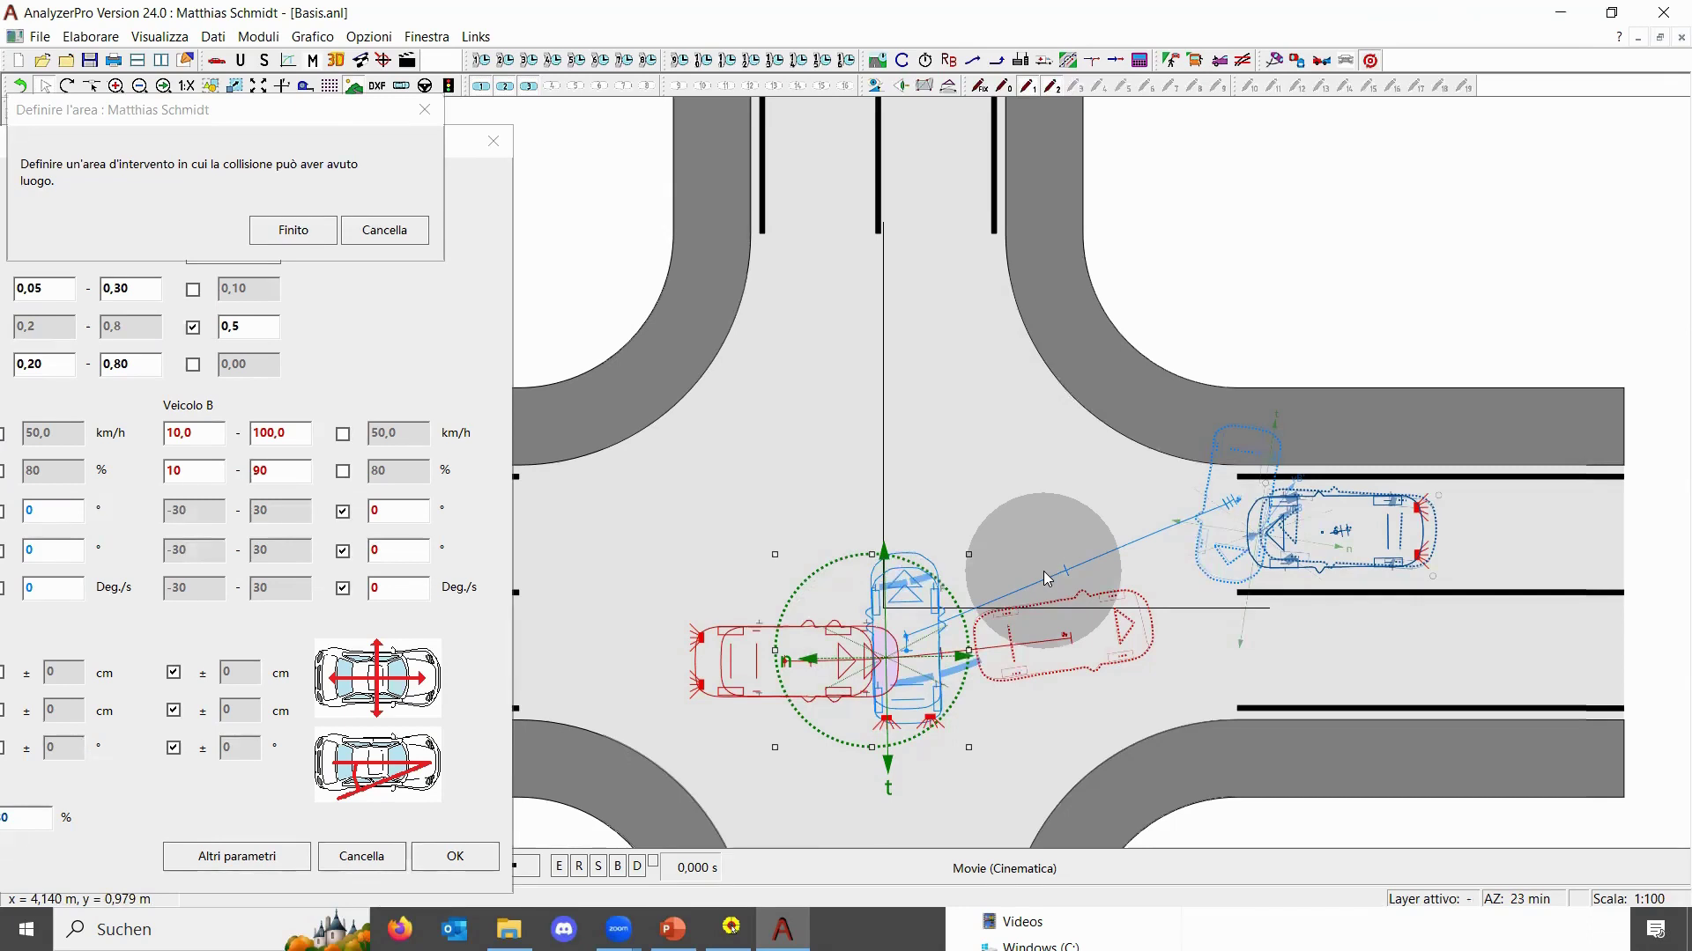
left_click(872, 559)
left_click_drag(872, 558, 870, 640)
left_click_drag(824, 712, 821, 683)
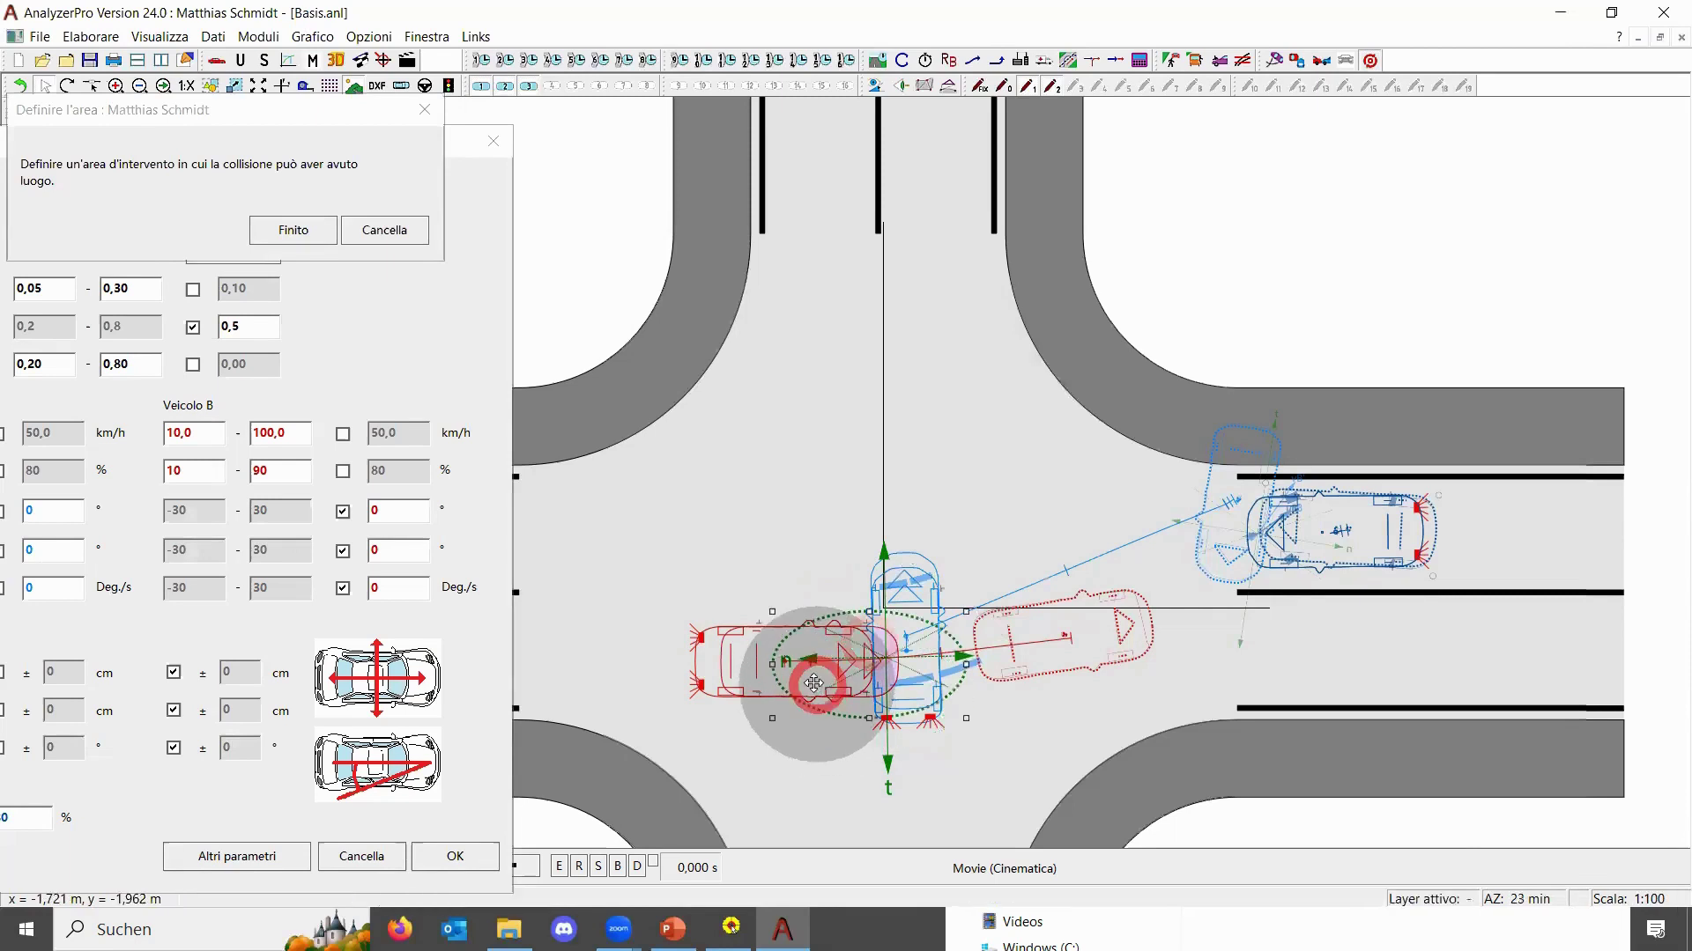
left_click(774, 610)
mouse_move(774, 610)
left_mouse_down()
mouse_move(717, 593)
mouse_move(760, 606)
left_mouse_up()
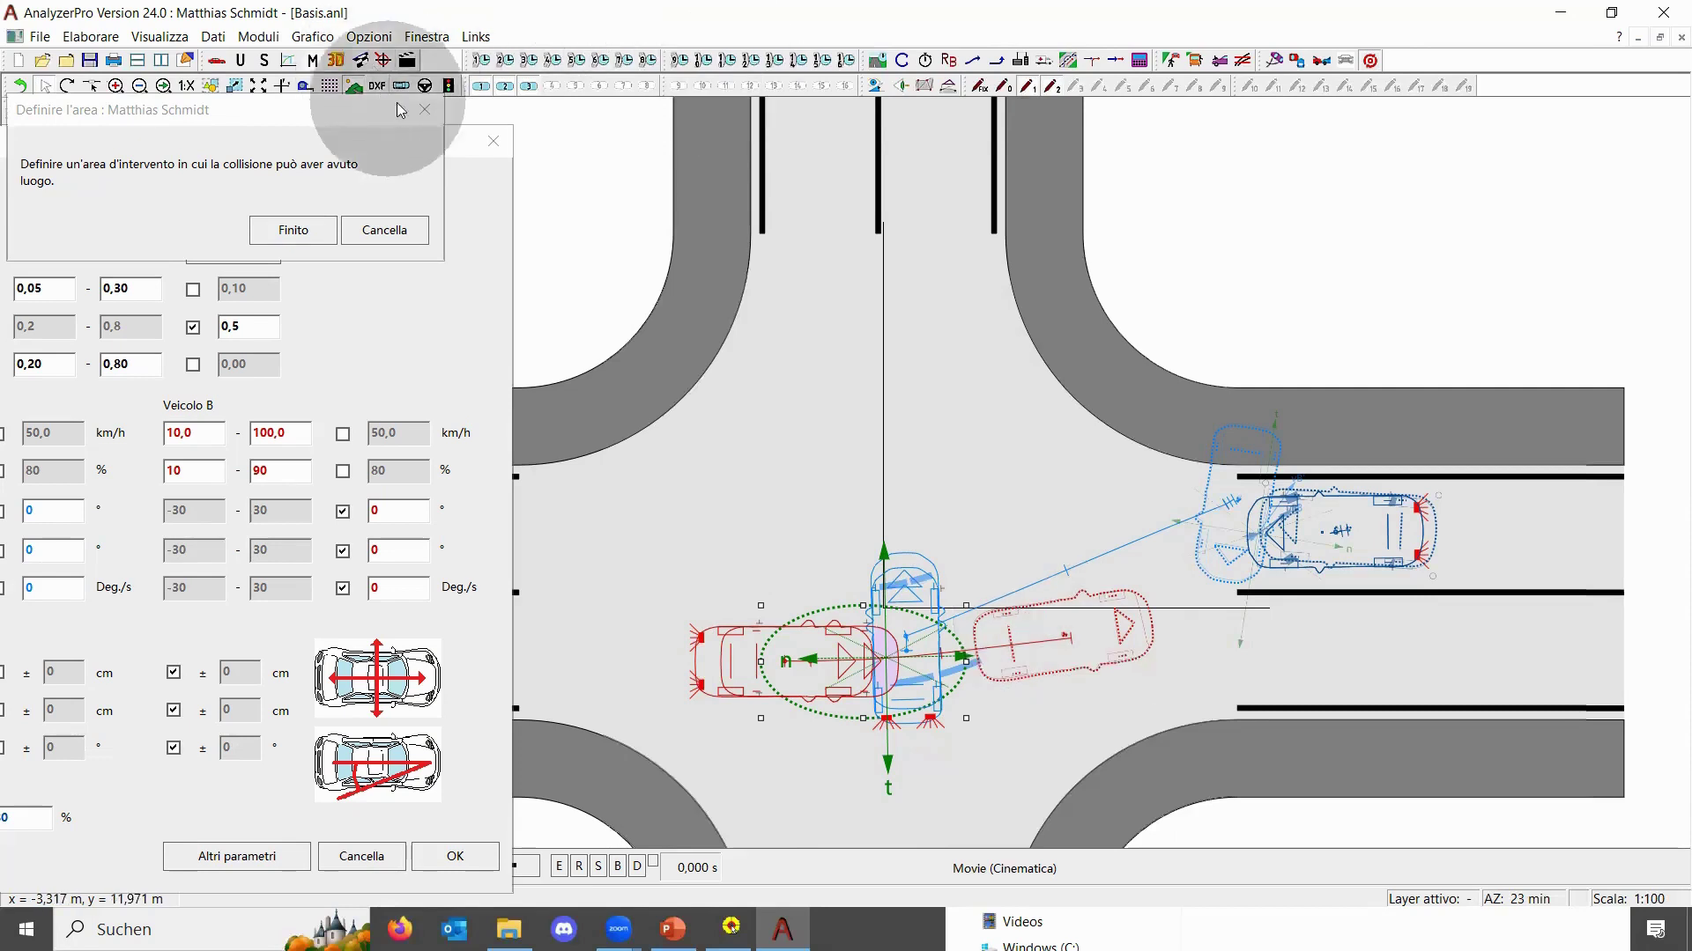
left_click(424, 109)
left_click(499, 139)
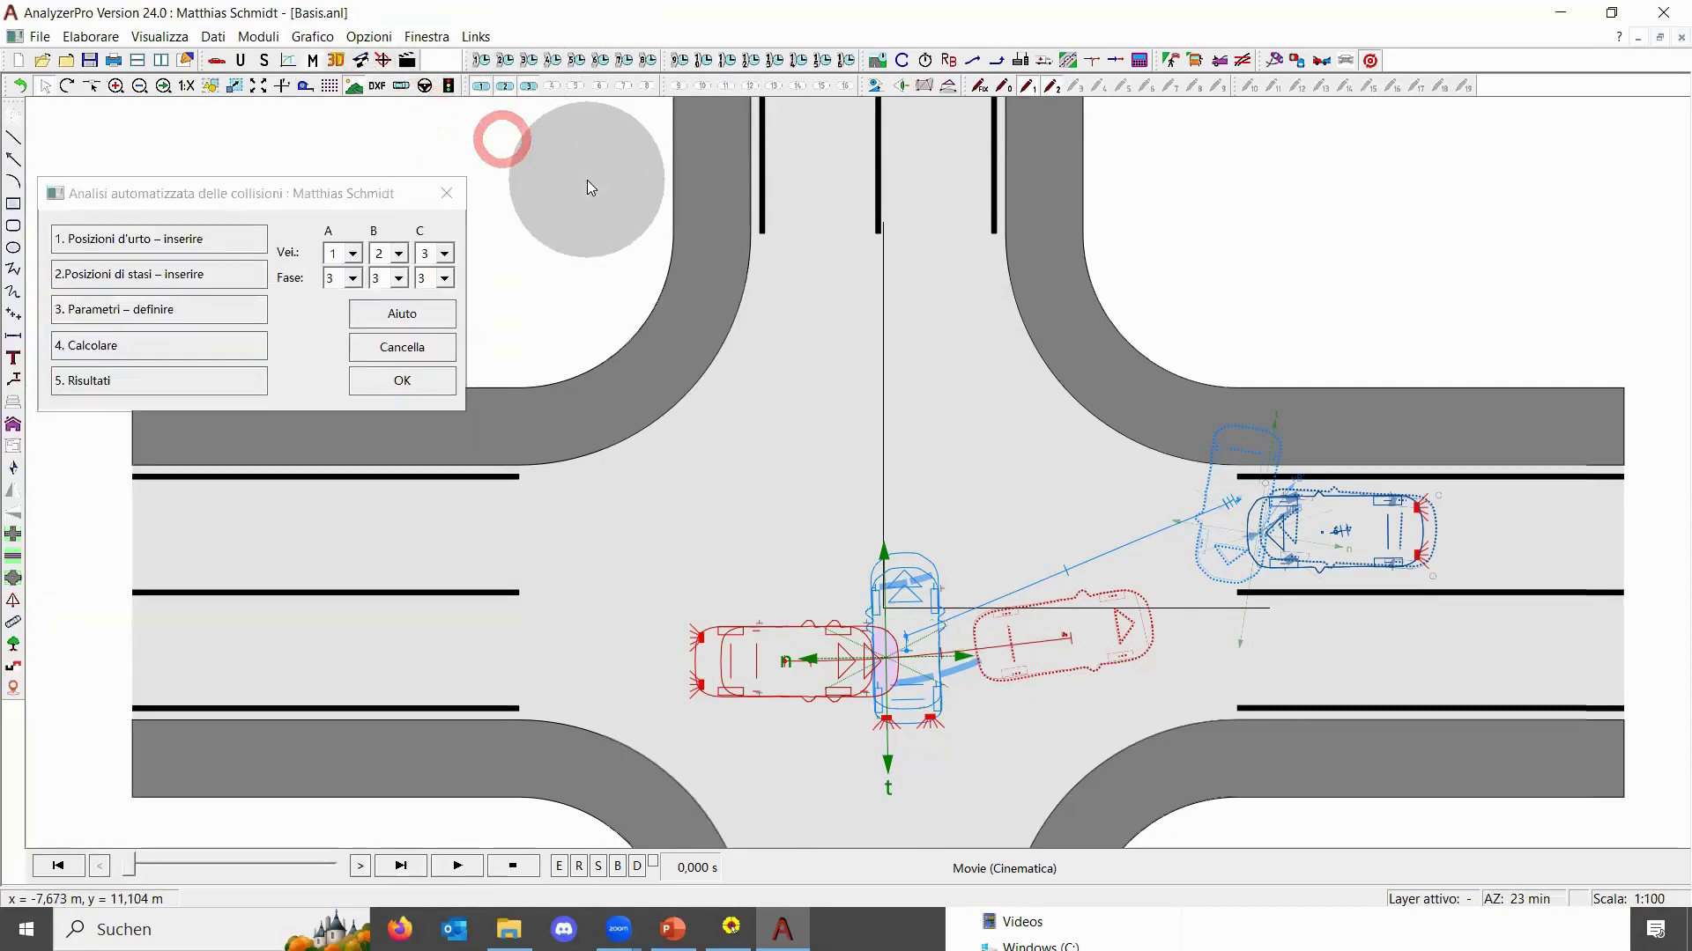
left_click(447, 193)
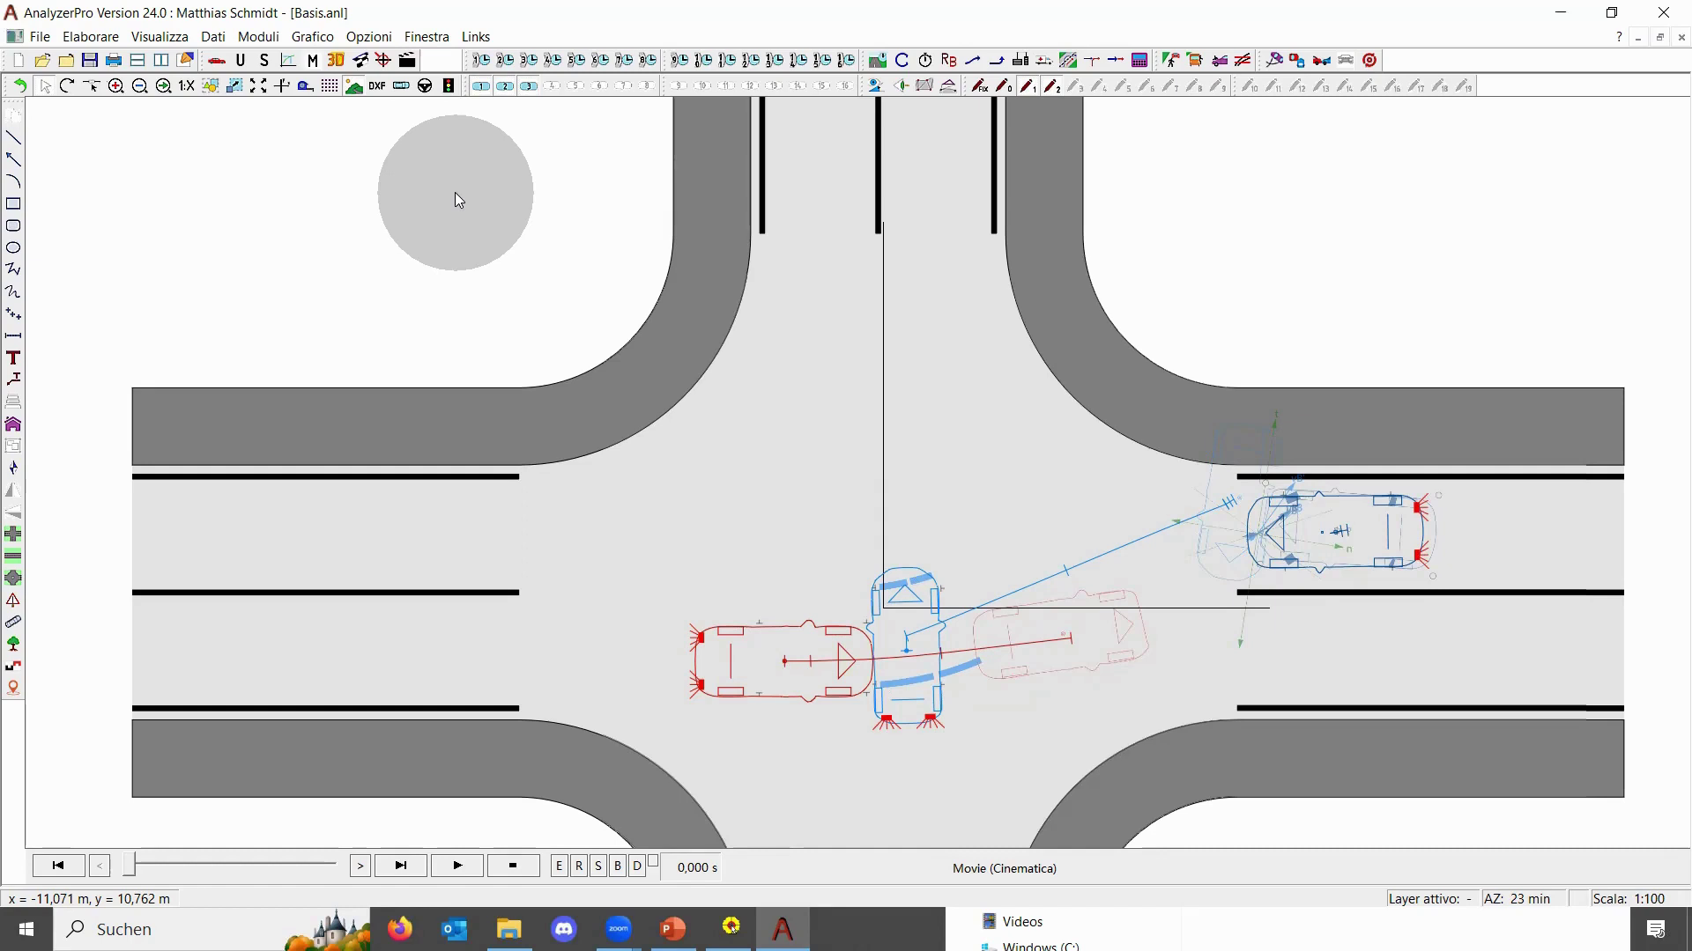
Close Basis.anl without saving its changes and create a new drawing
left_click(1682, 38)
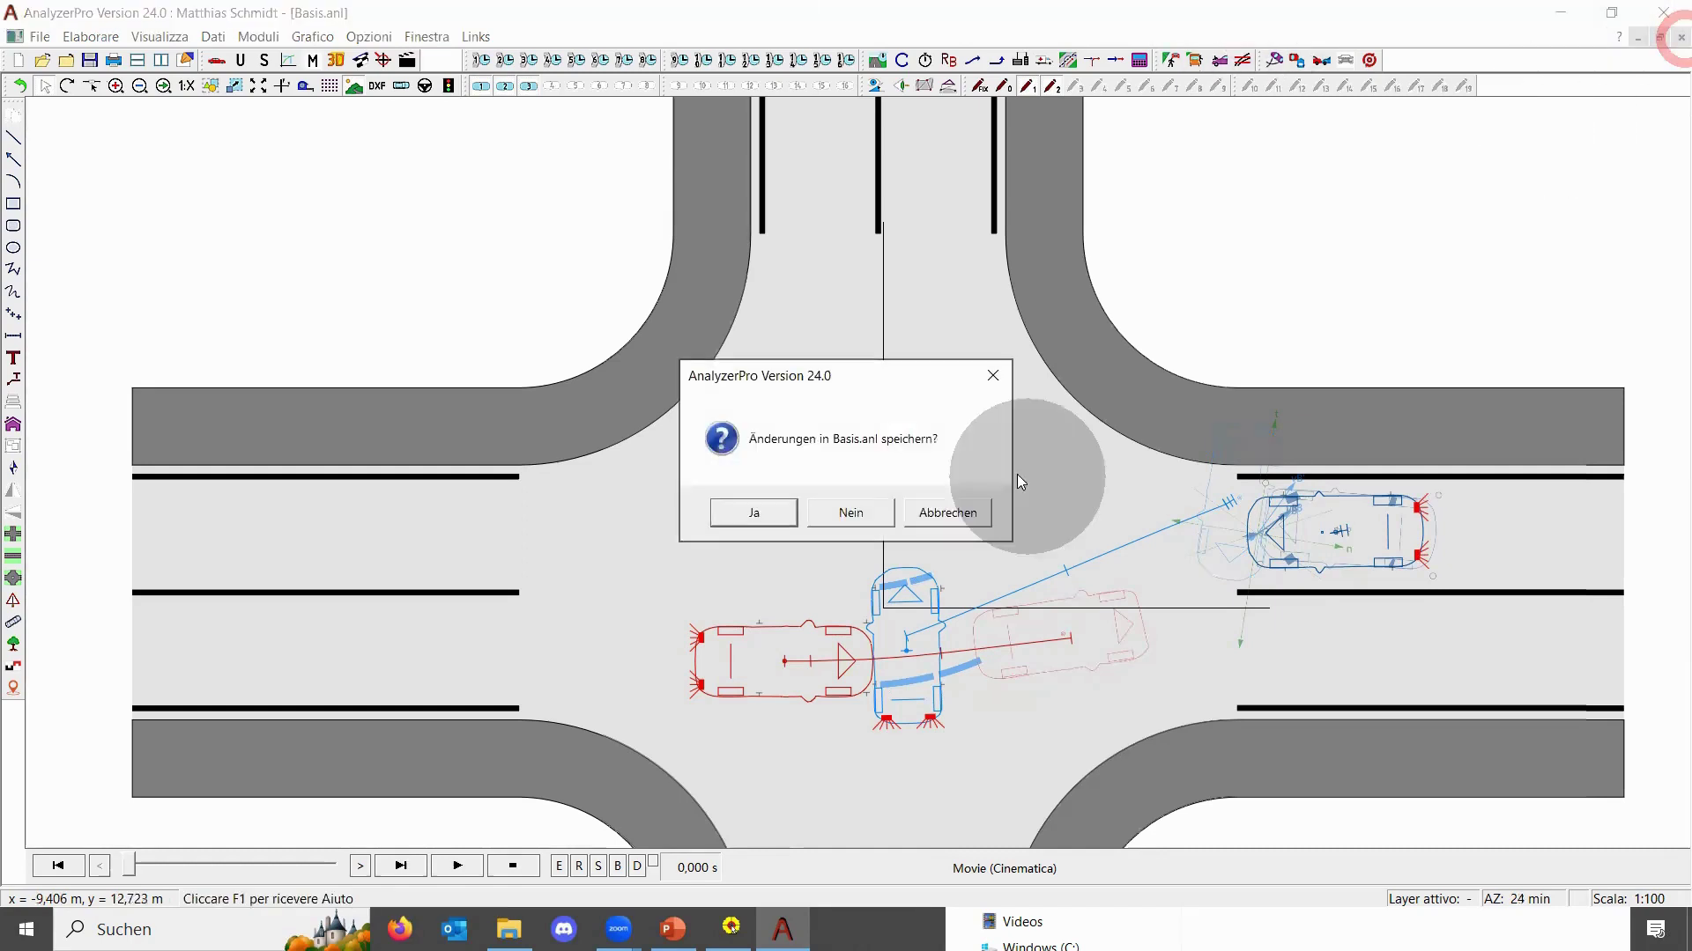
left_click(878, 515)
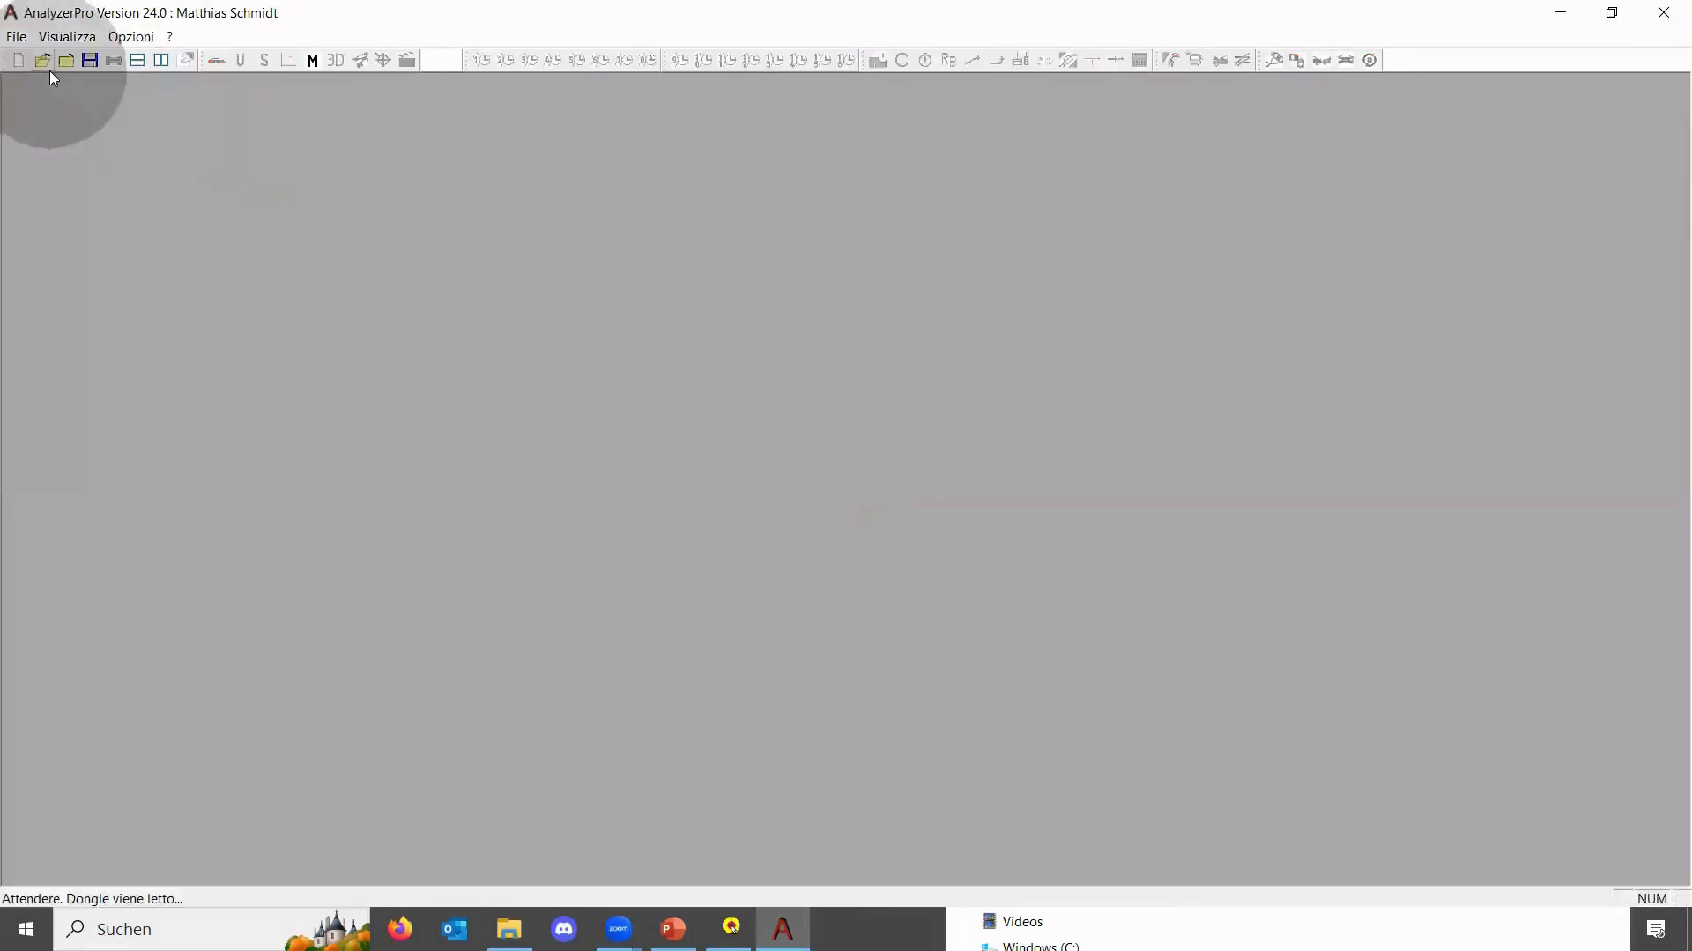
left_click(17, 63)
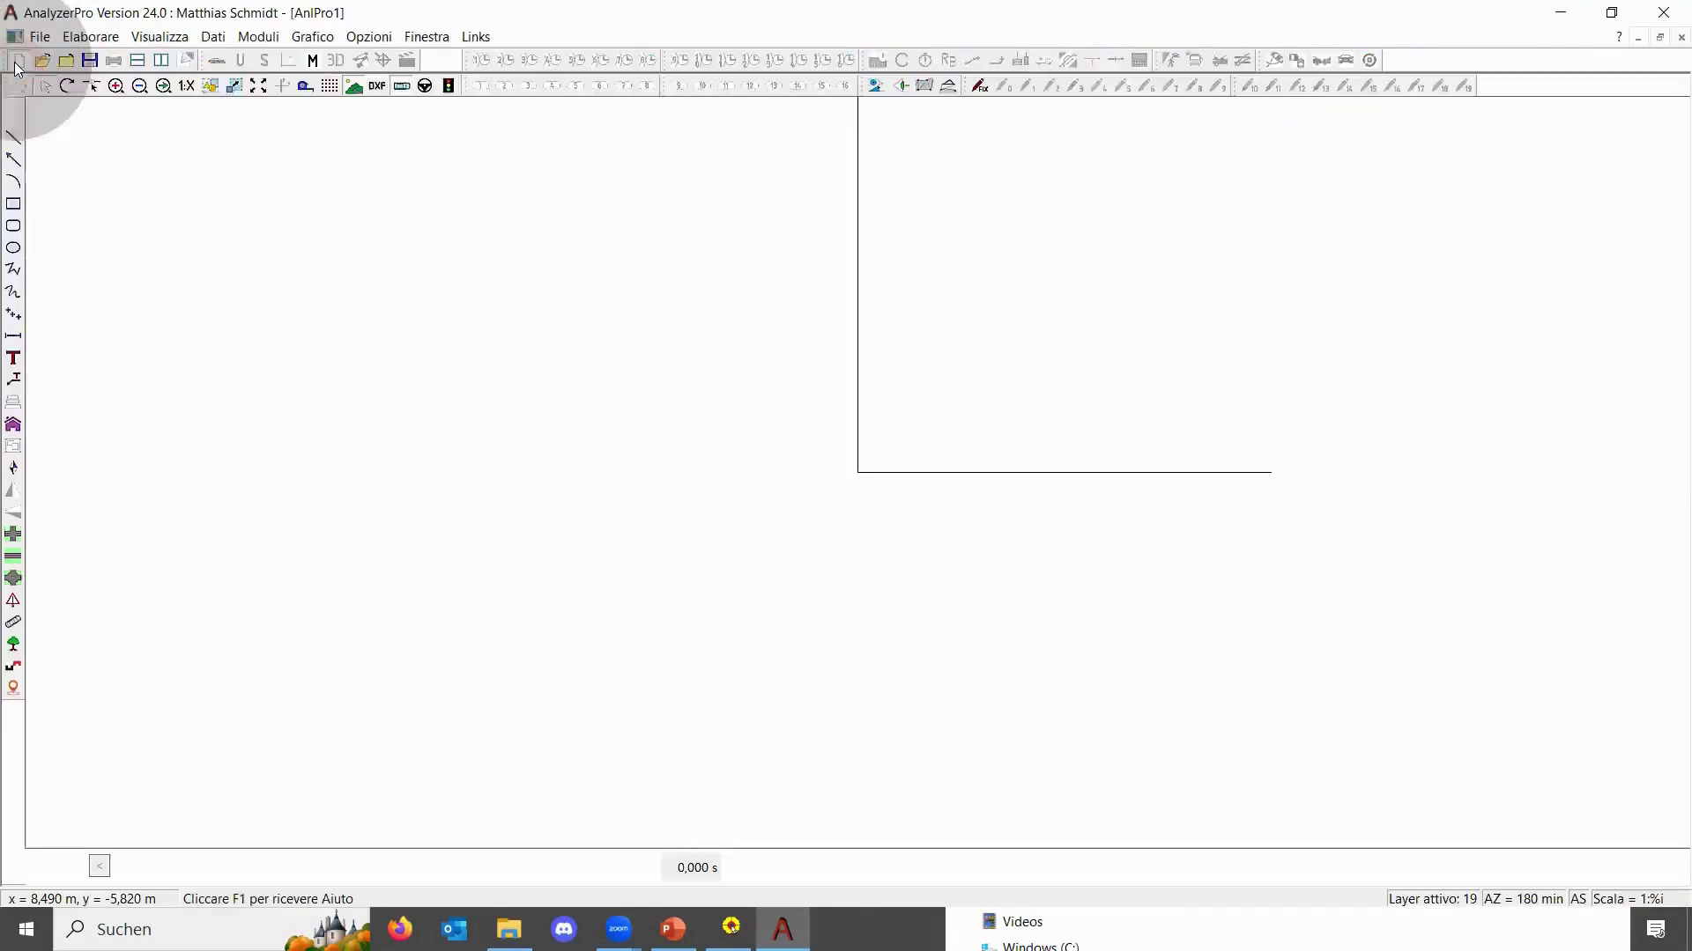
Open the dashcam / driving recording analysis from the video analysis modules
left_click(307, 39)
mouse_move(258, 36)
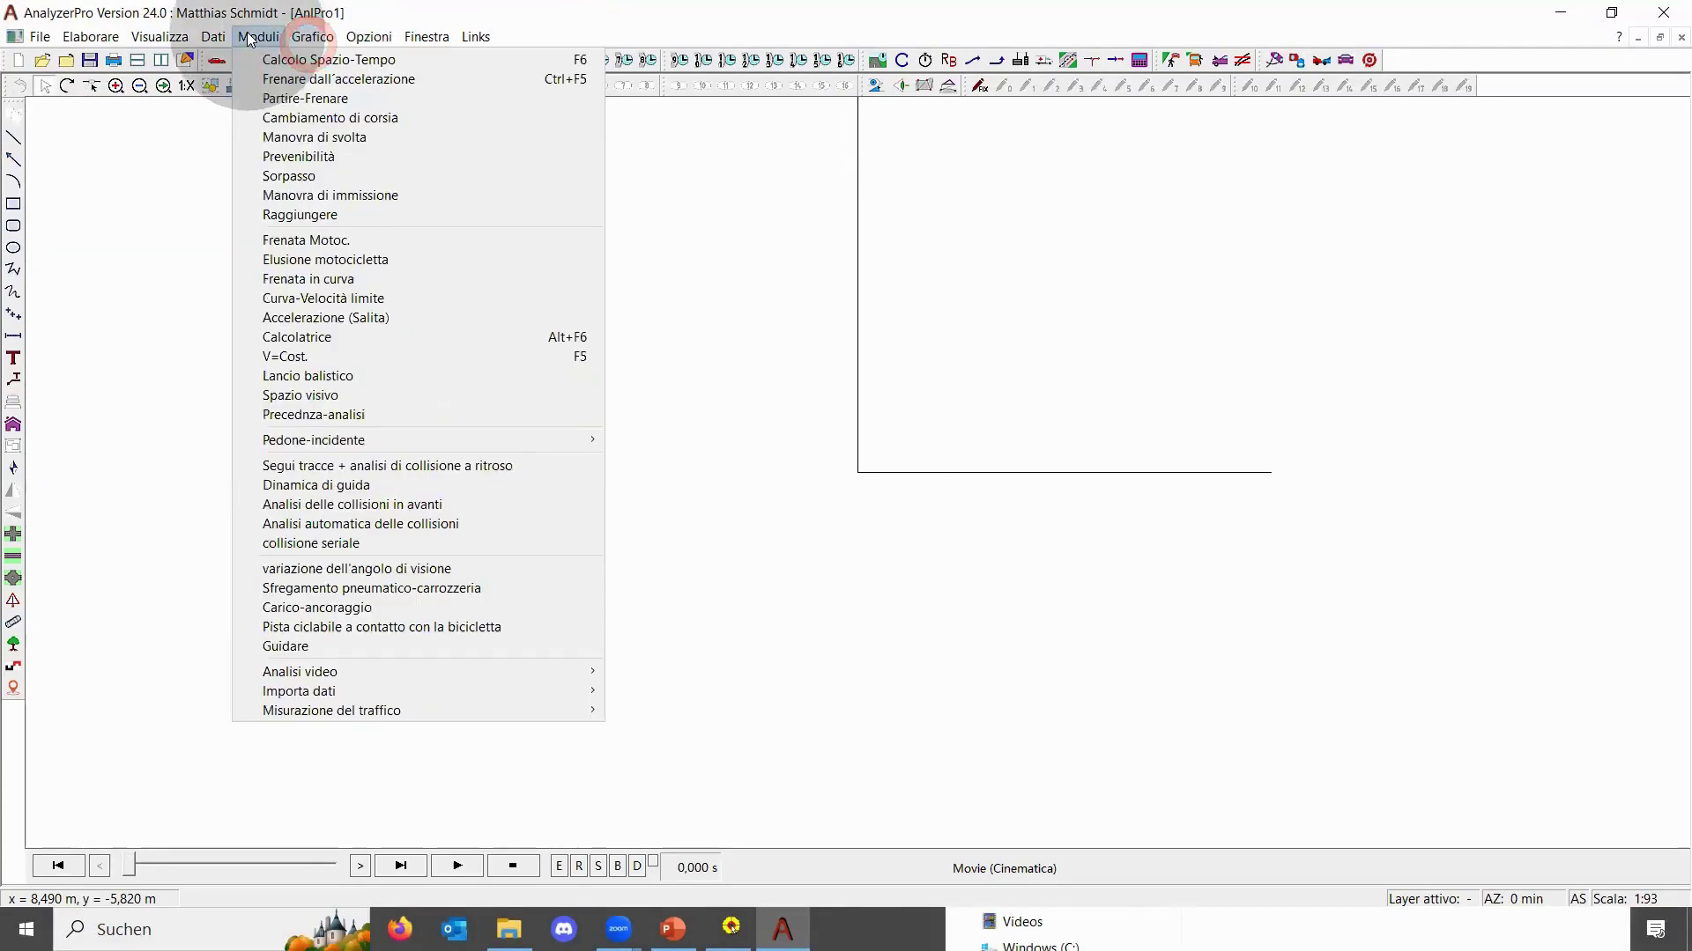
mouse_move(572, 668)
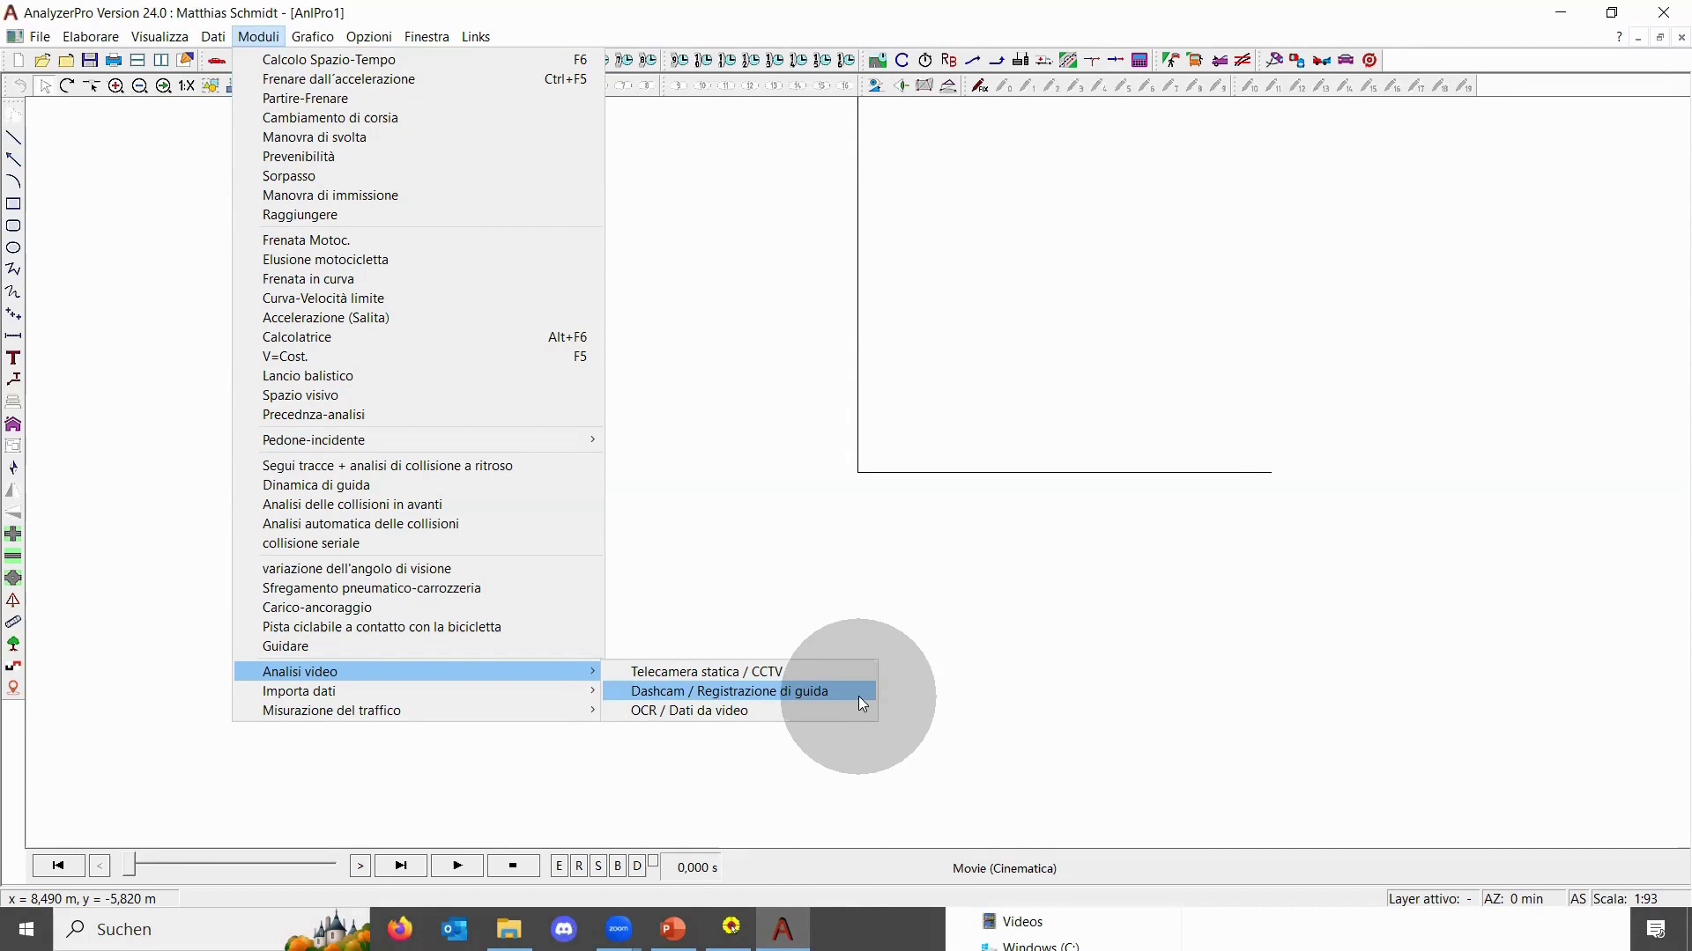
left_click(858, 696)
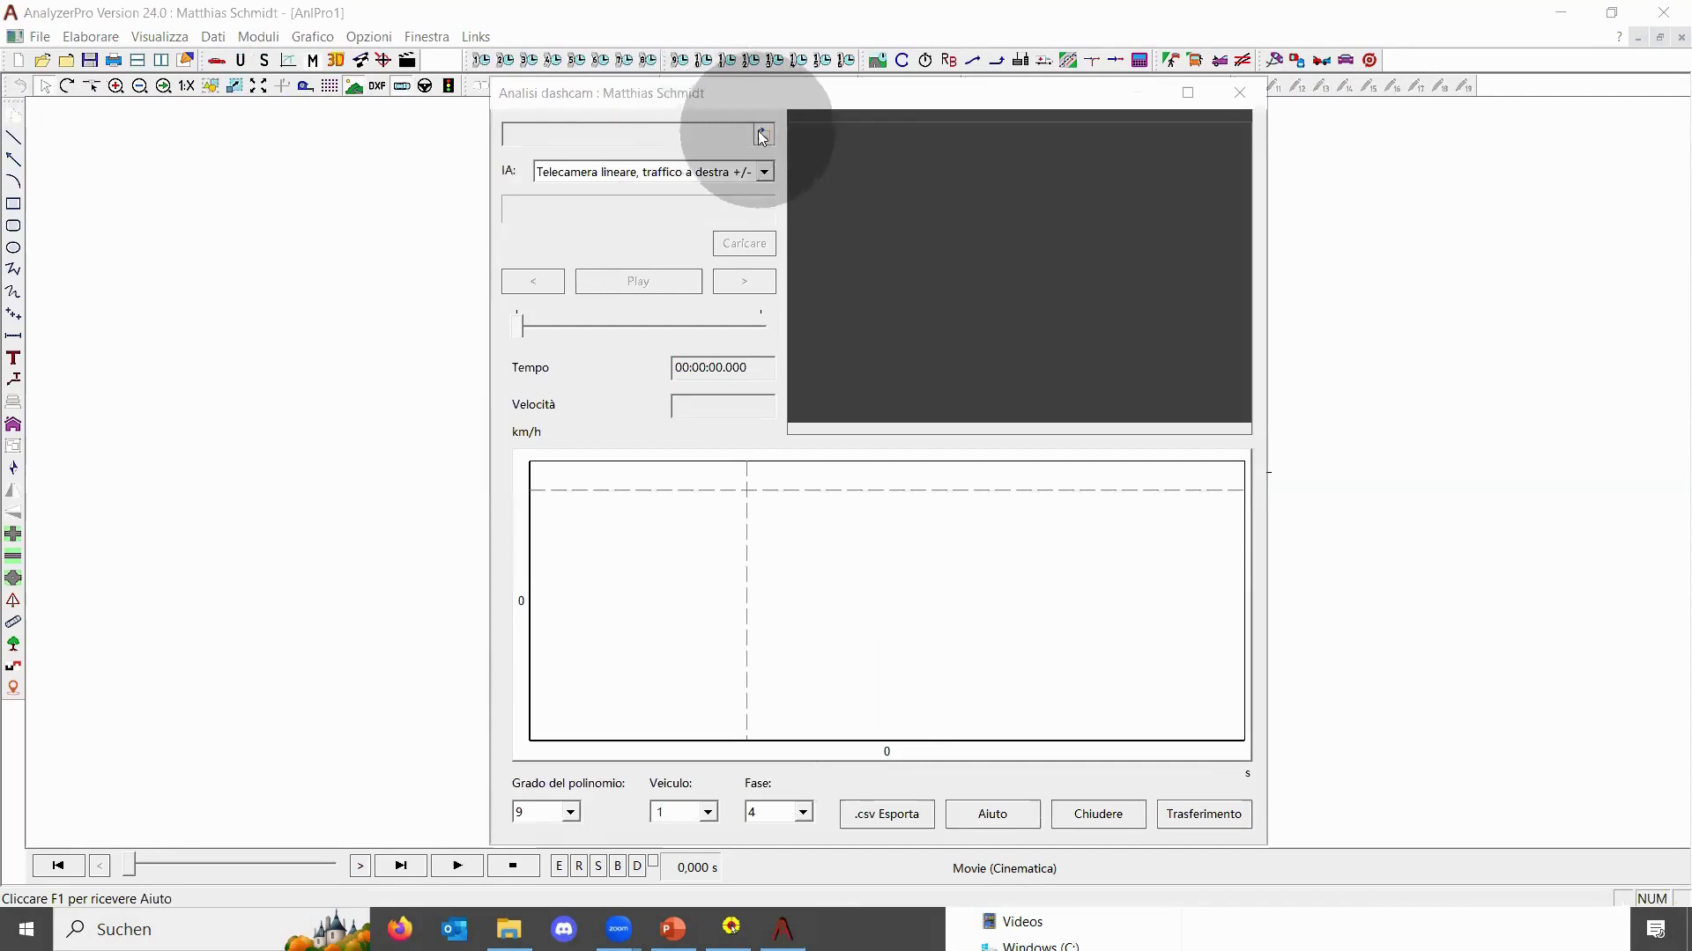
Try to load dashcam_10hz.mp4 from the Dashcam folder in Neuerungen into the dashcam analysis
left_click(763, 132)
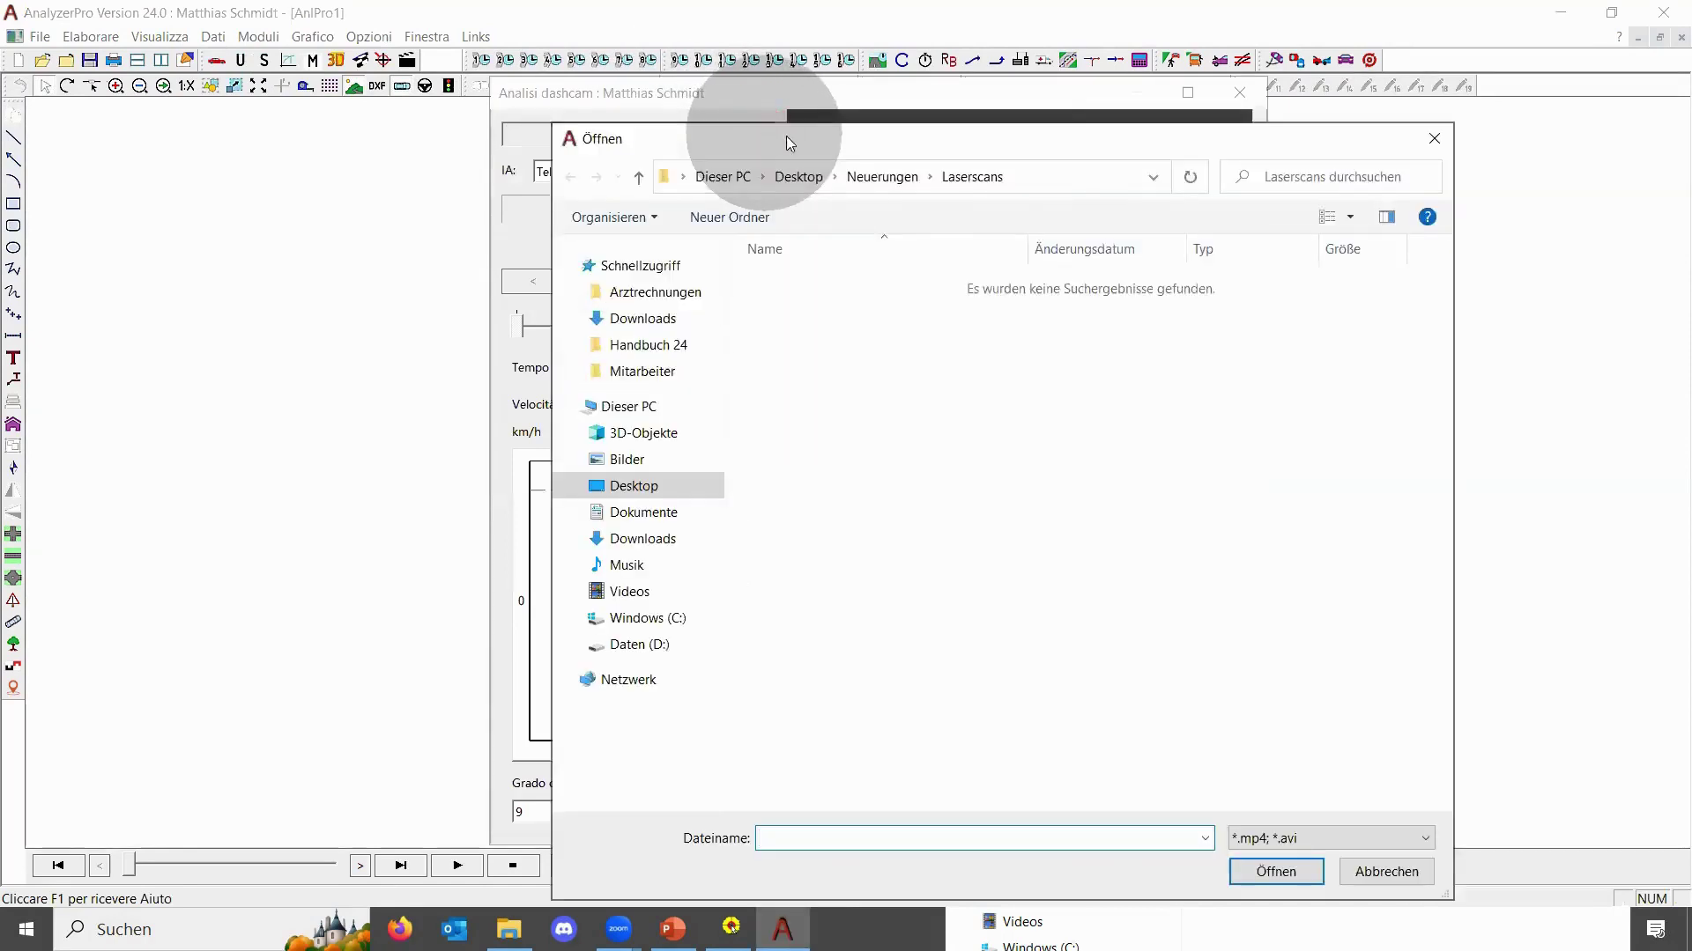
left_click(911, 174)
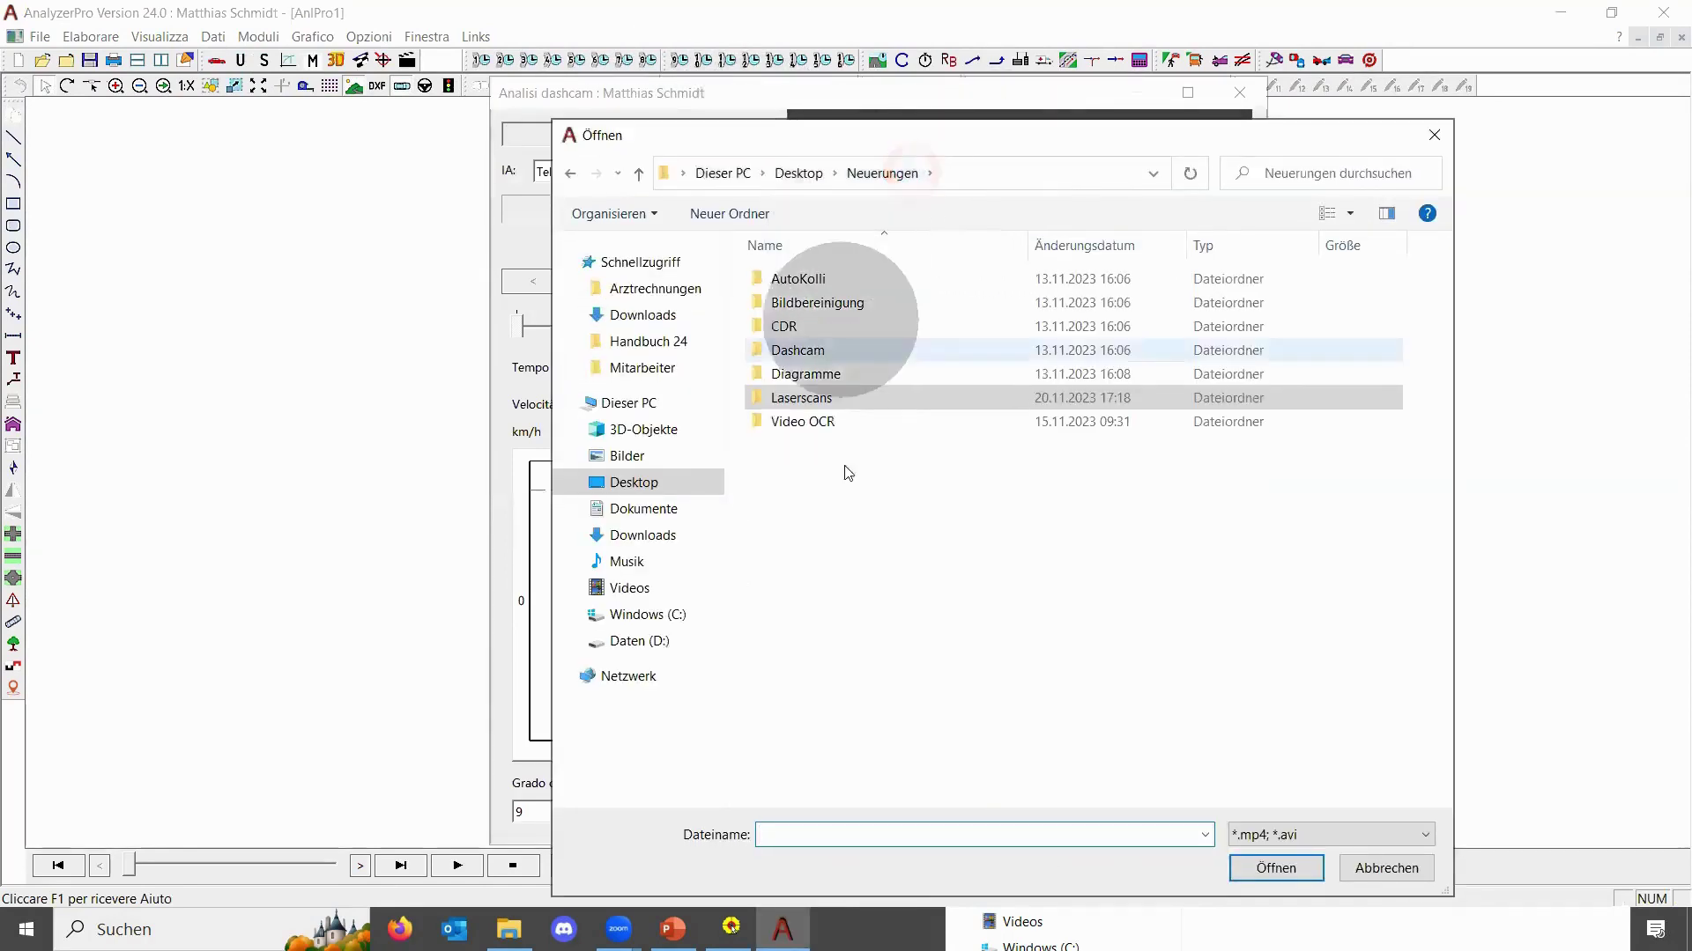
left_click(837, 423)
double_click(837, 423)
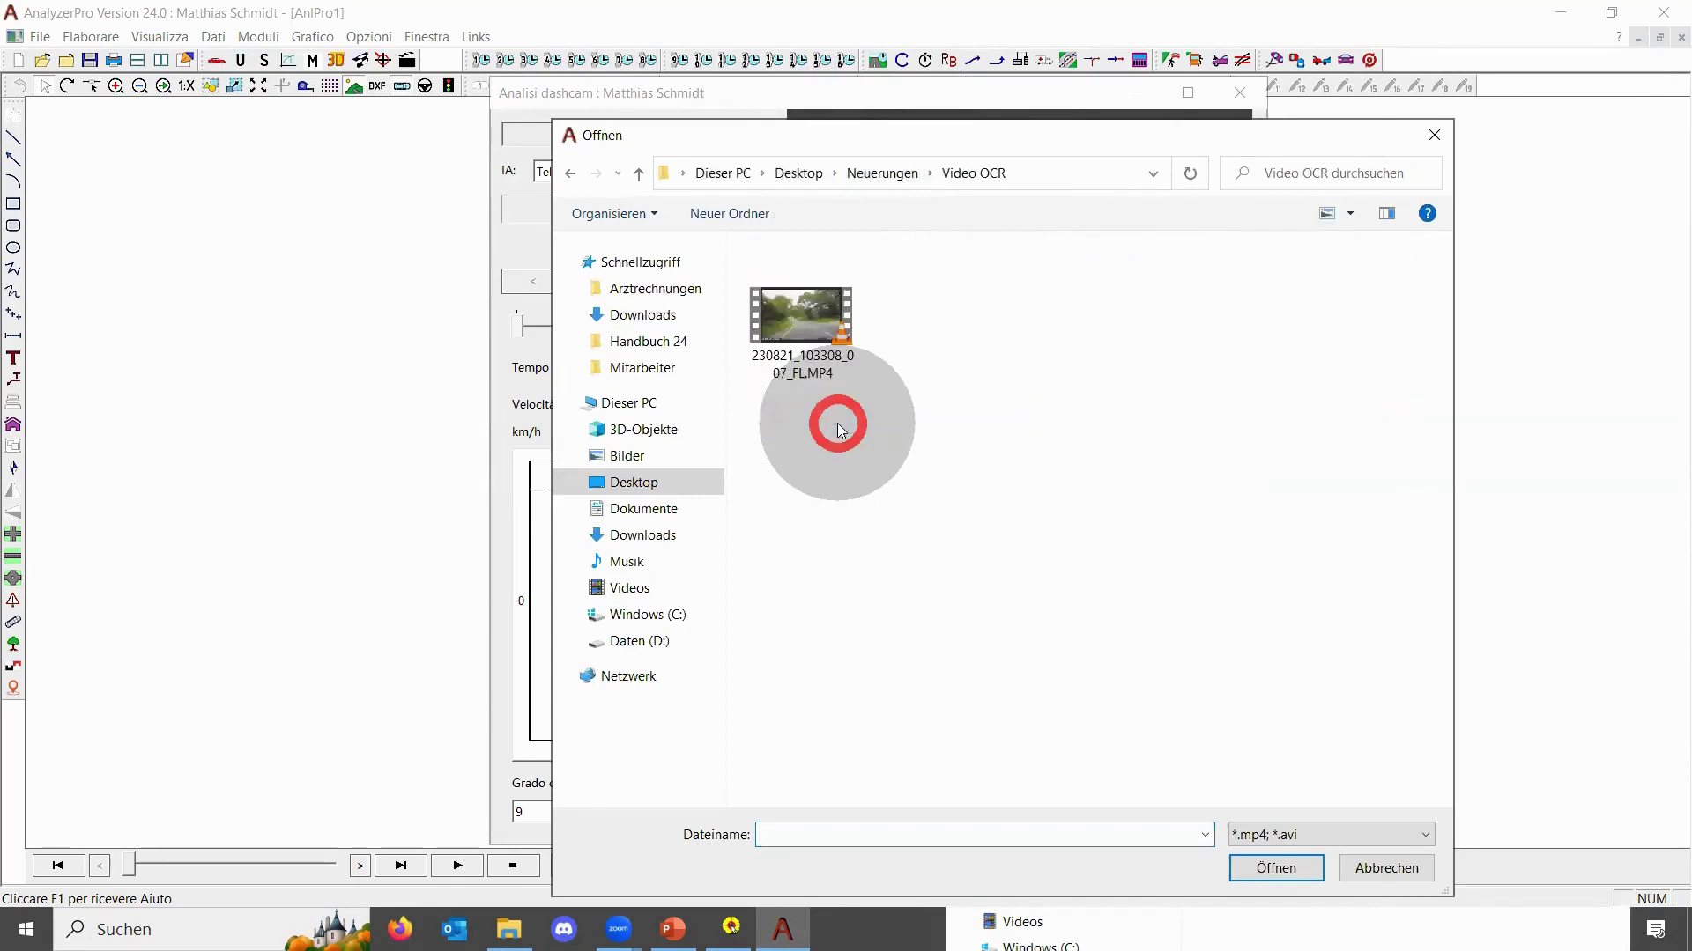
left_click(899, 176)
double_click(843, 350)
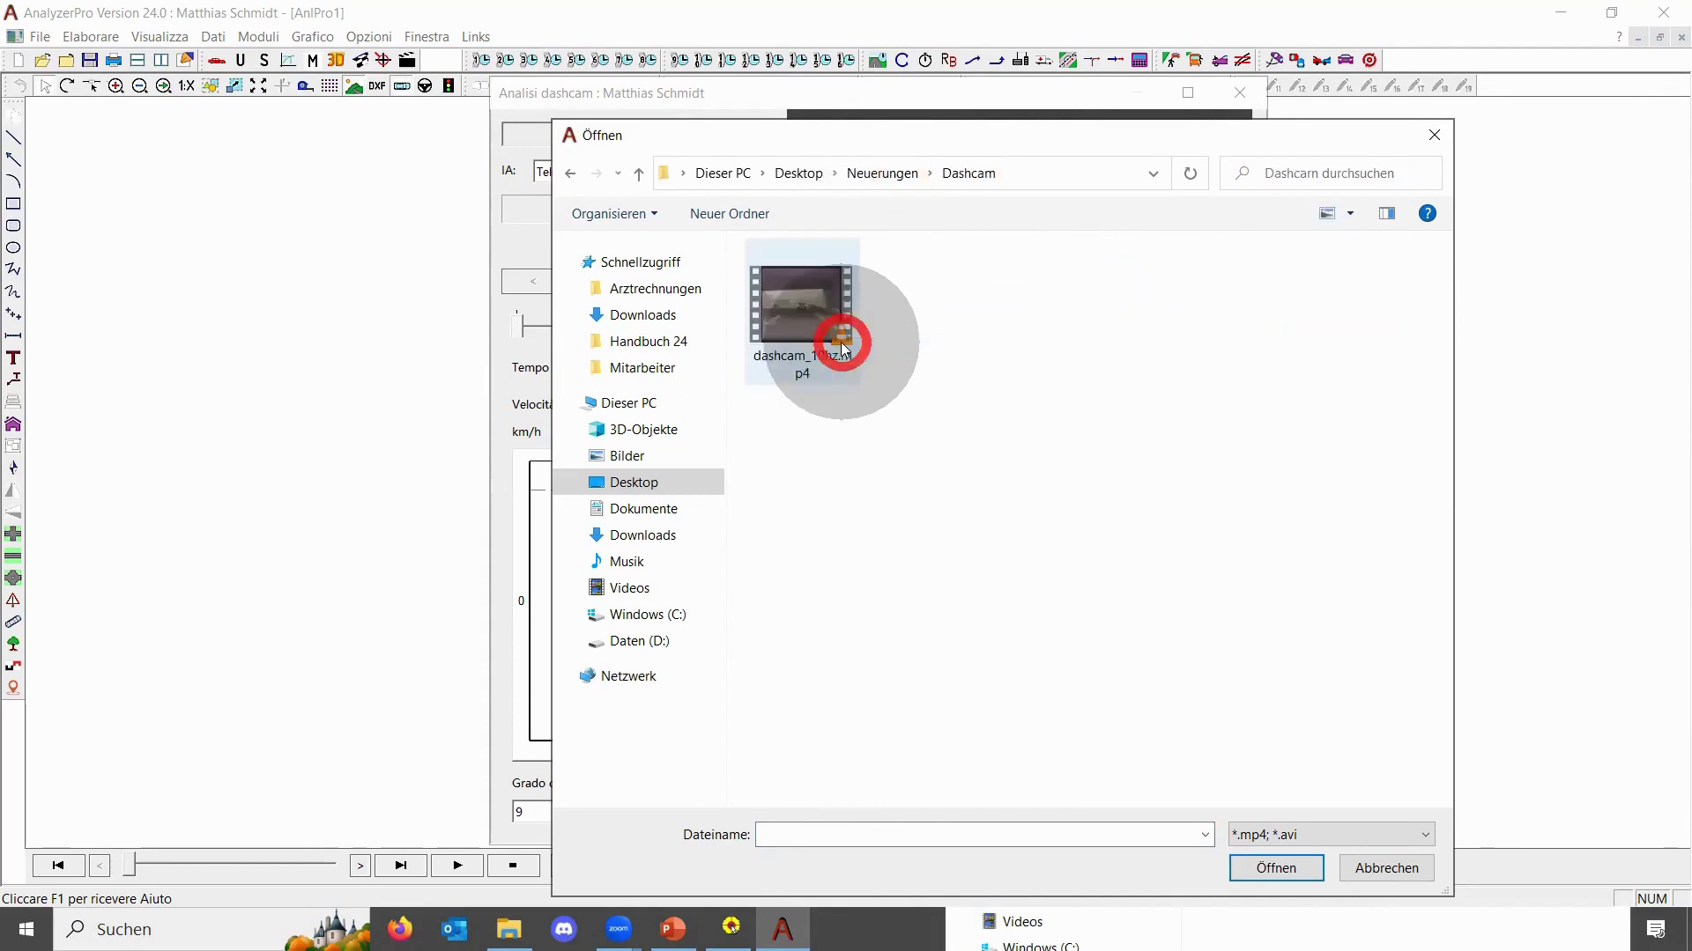
double_click(812, 294)
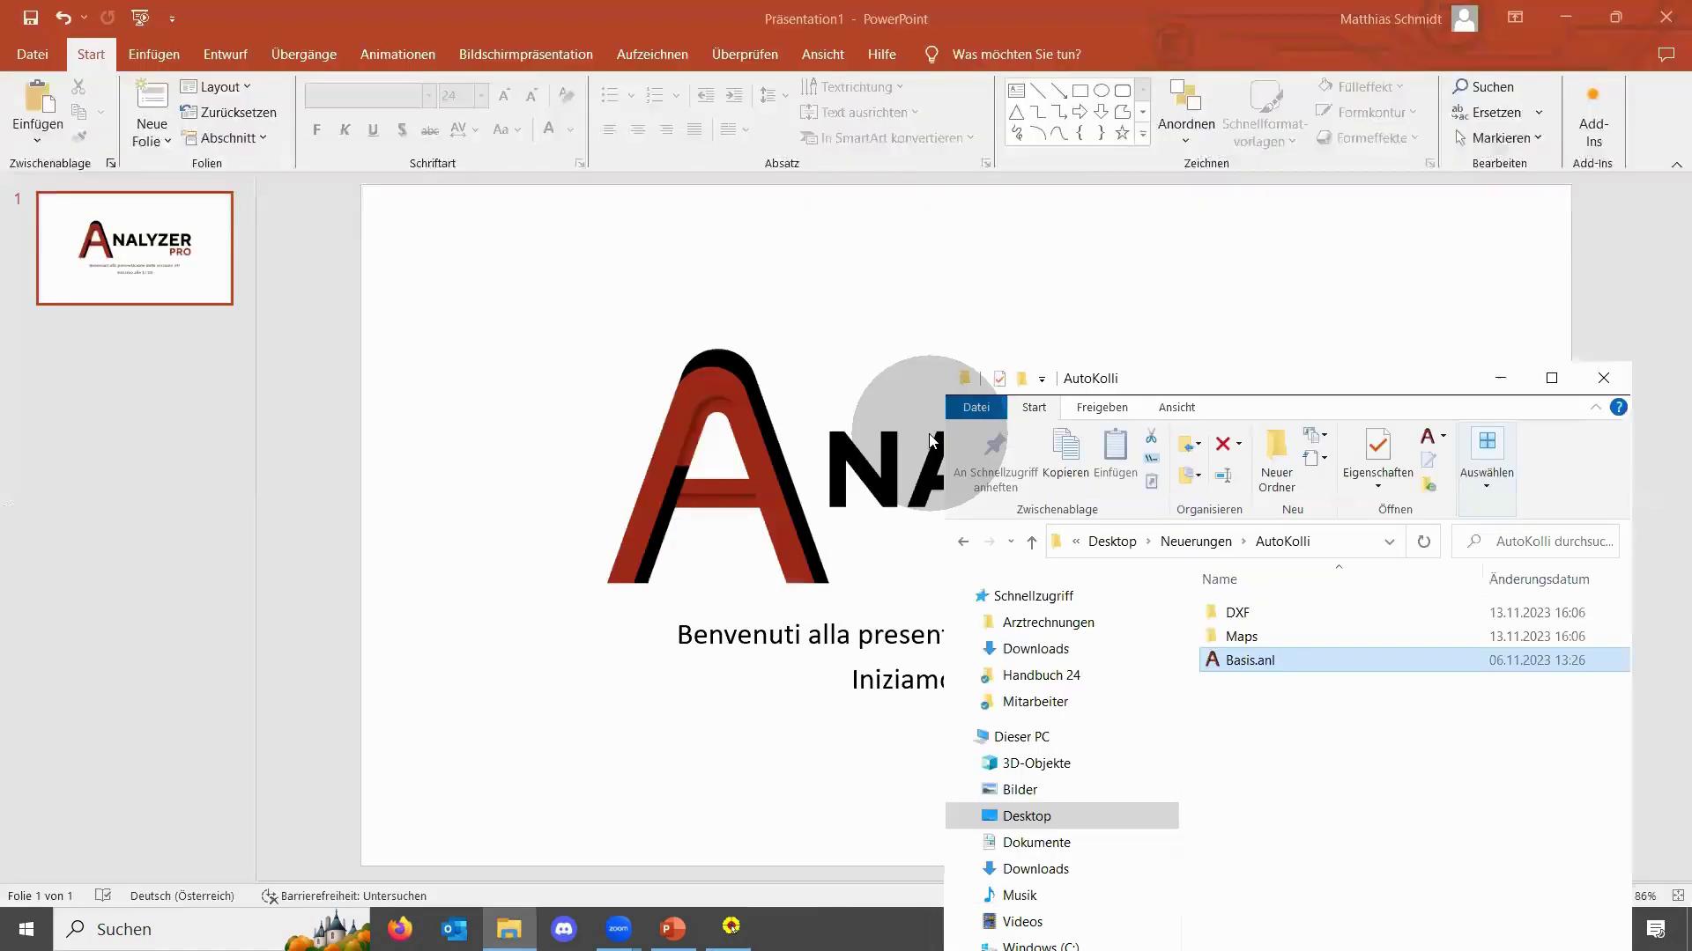
Minimise PowerPoint, restart AnalyzerPro without loading the backup copies, and create a new drawing
left_click(1599, 26)
left_click(1565, 16)
double_click(1611, 30)
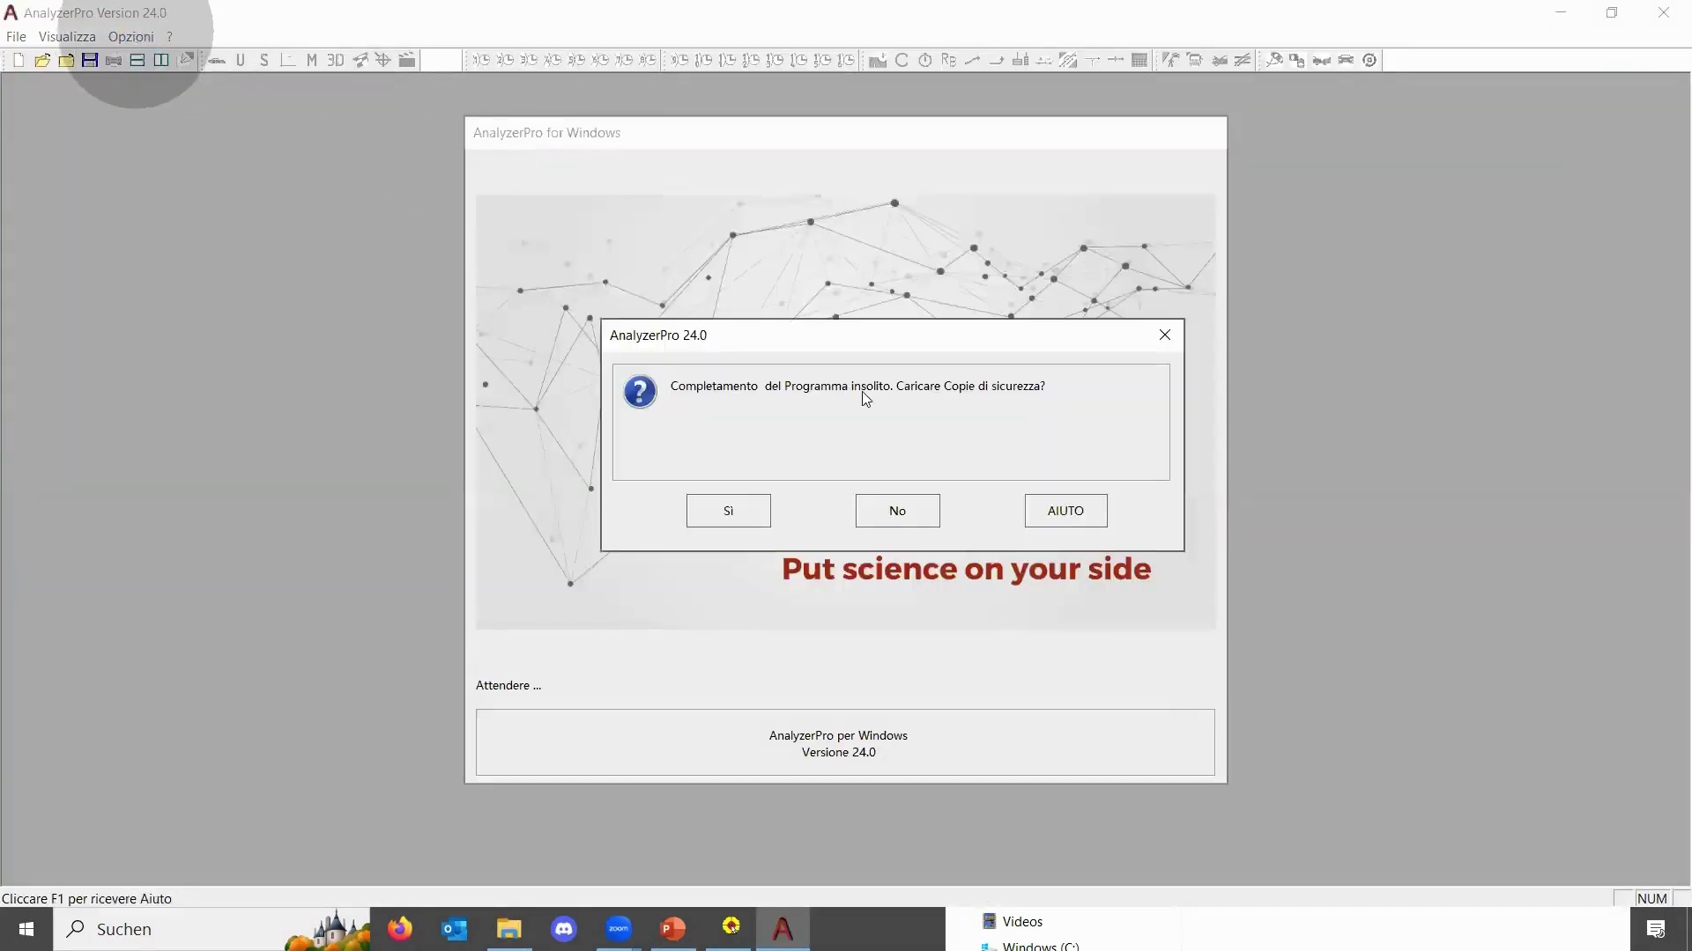
left_click(900, 511)
left_click(19, 60)
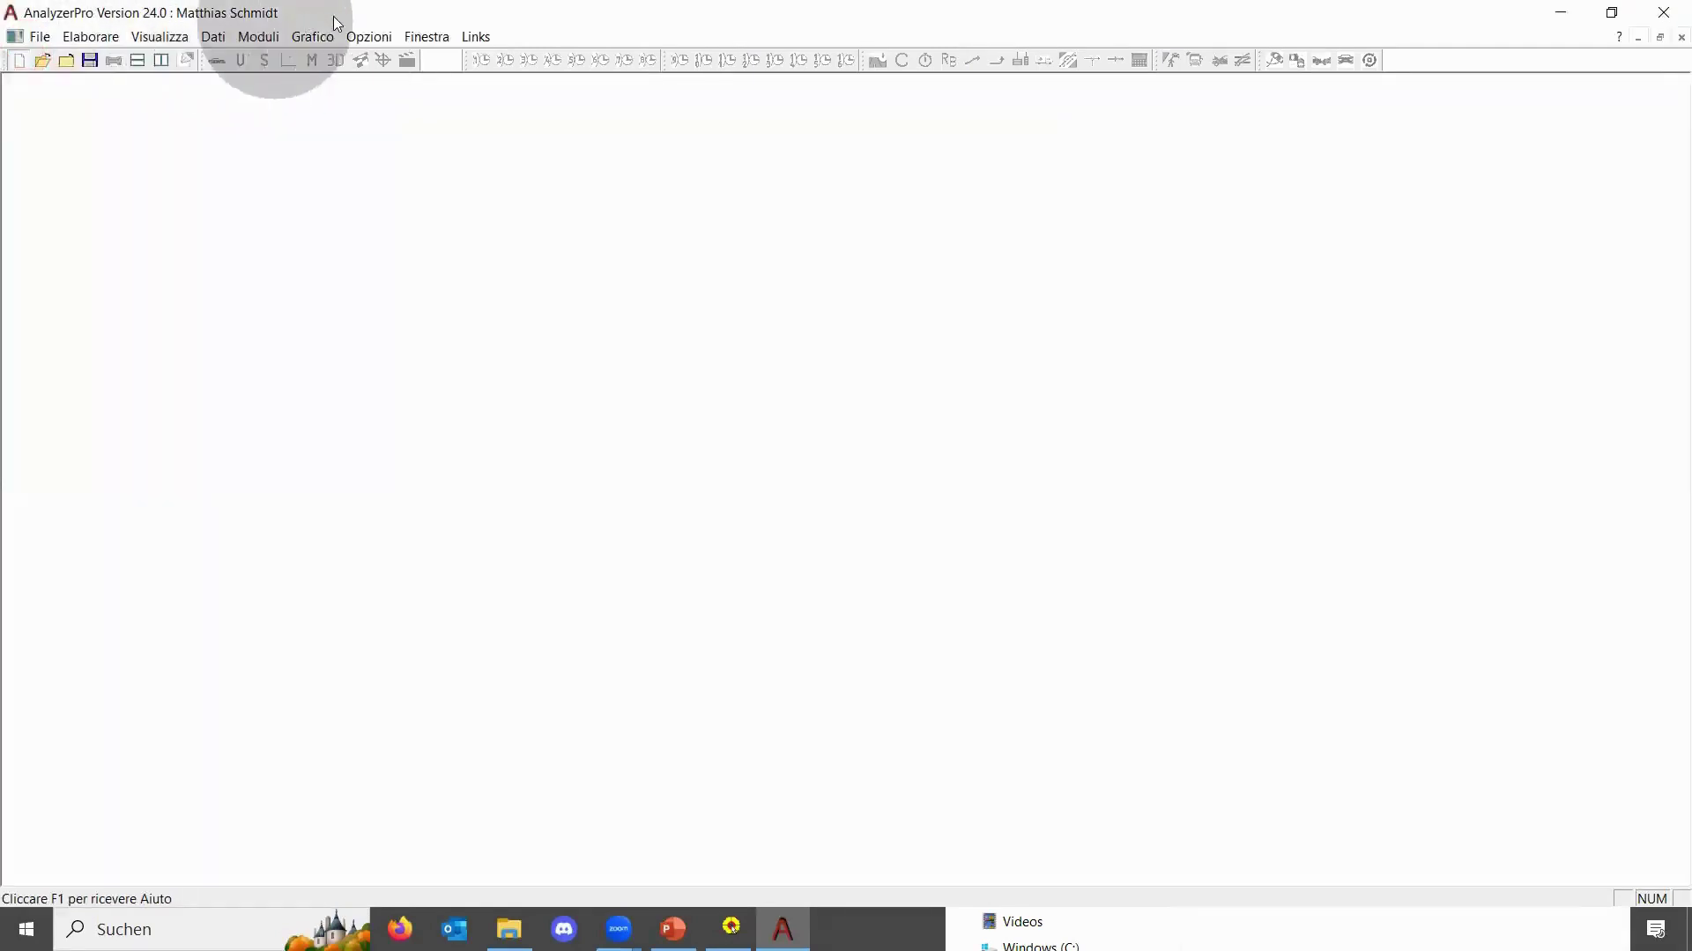
Load dashcam_10hz.mp4 into the dashcam video analysis and stop its processing at about 14 %
left_click(258, 37)
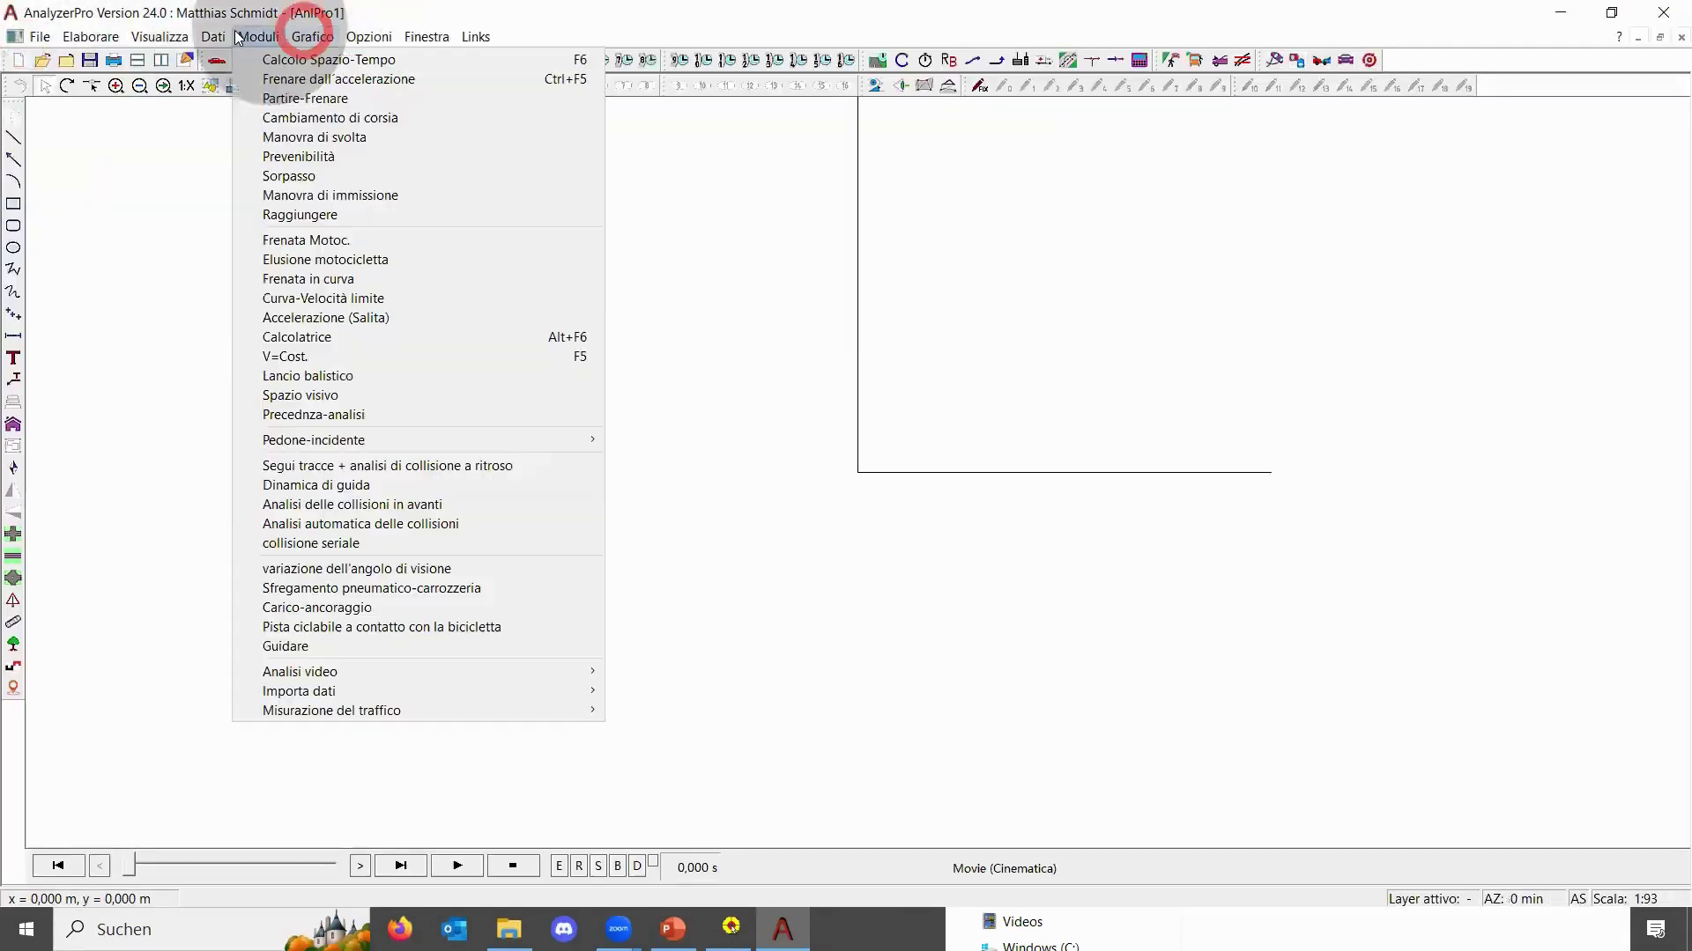
mouse_move(513, 691)
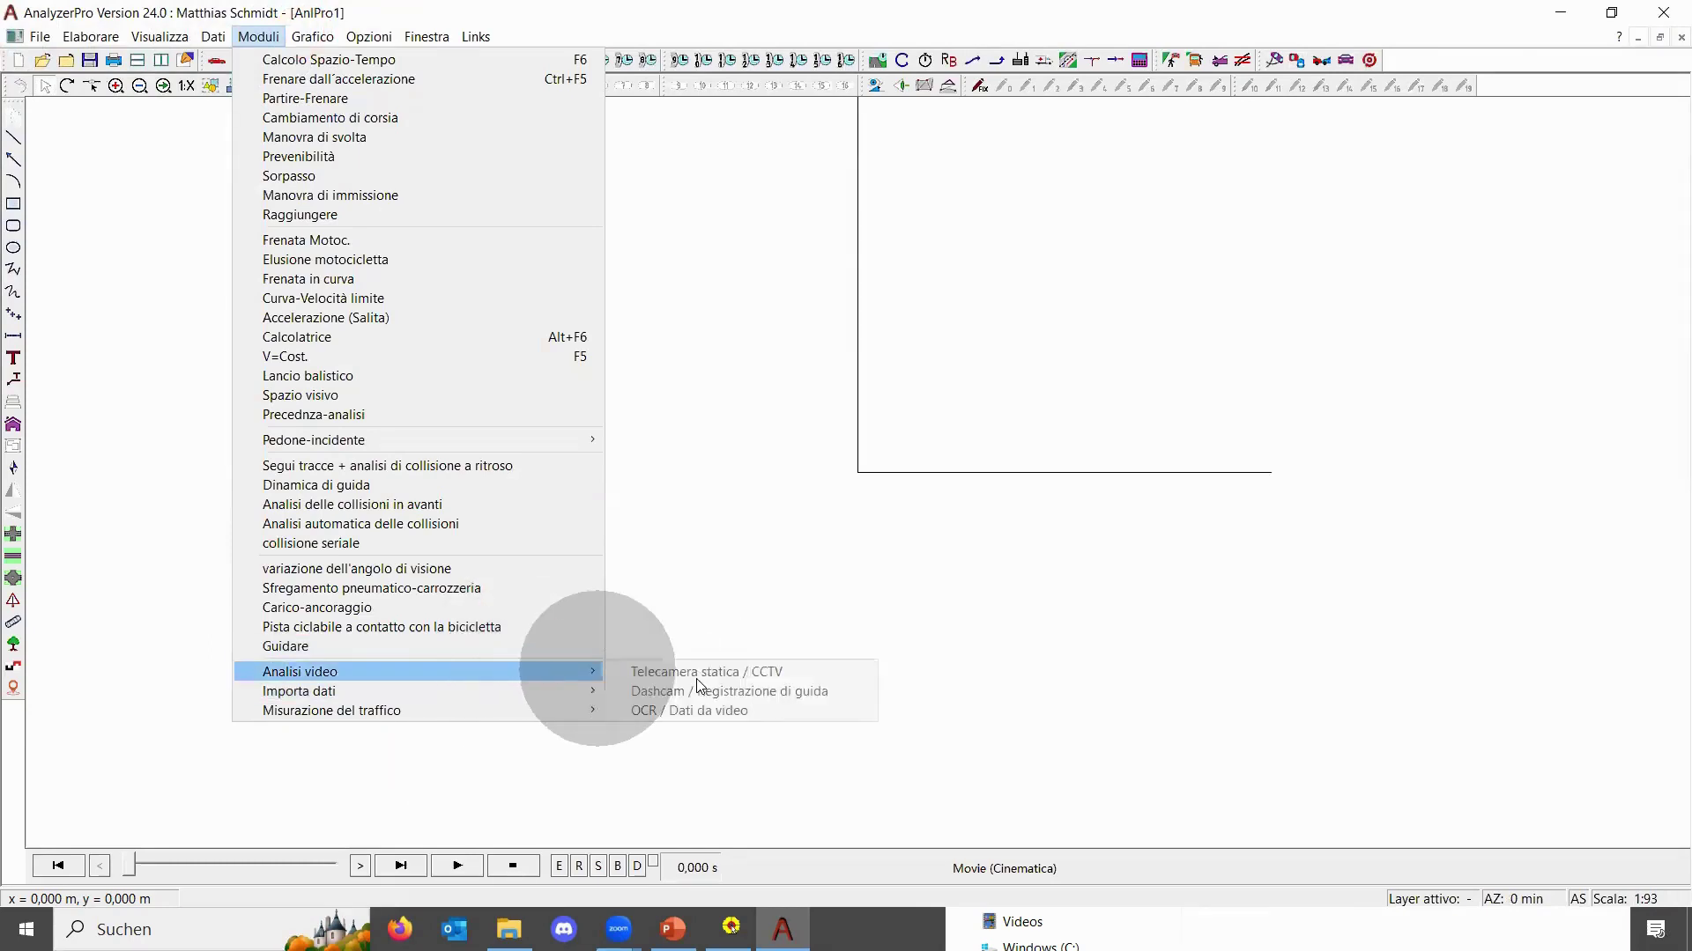
left_click(714, 689)
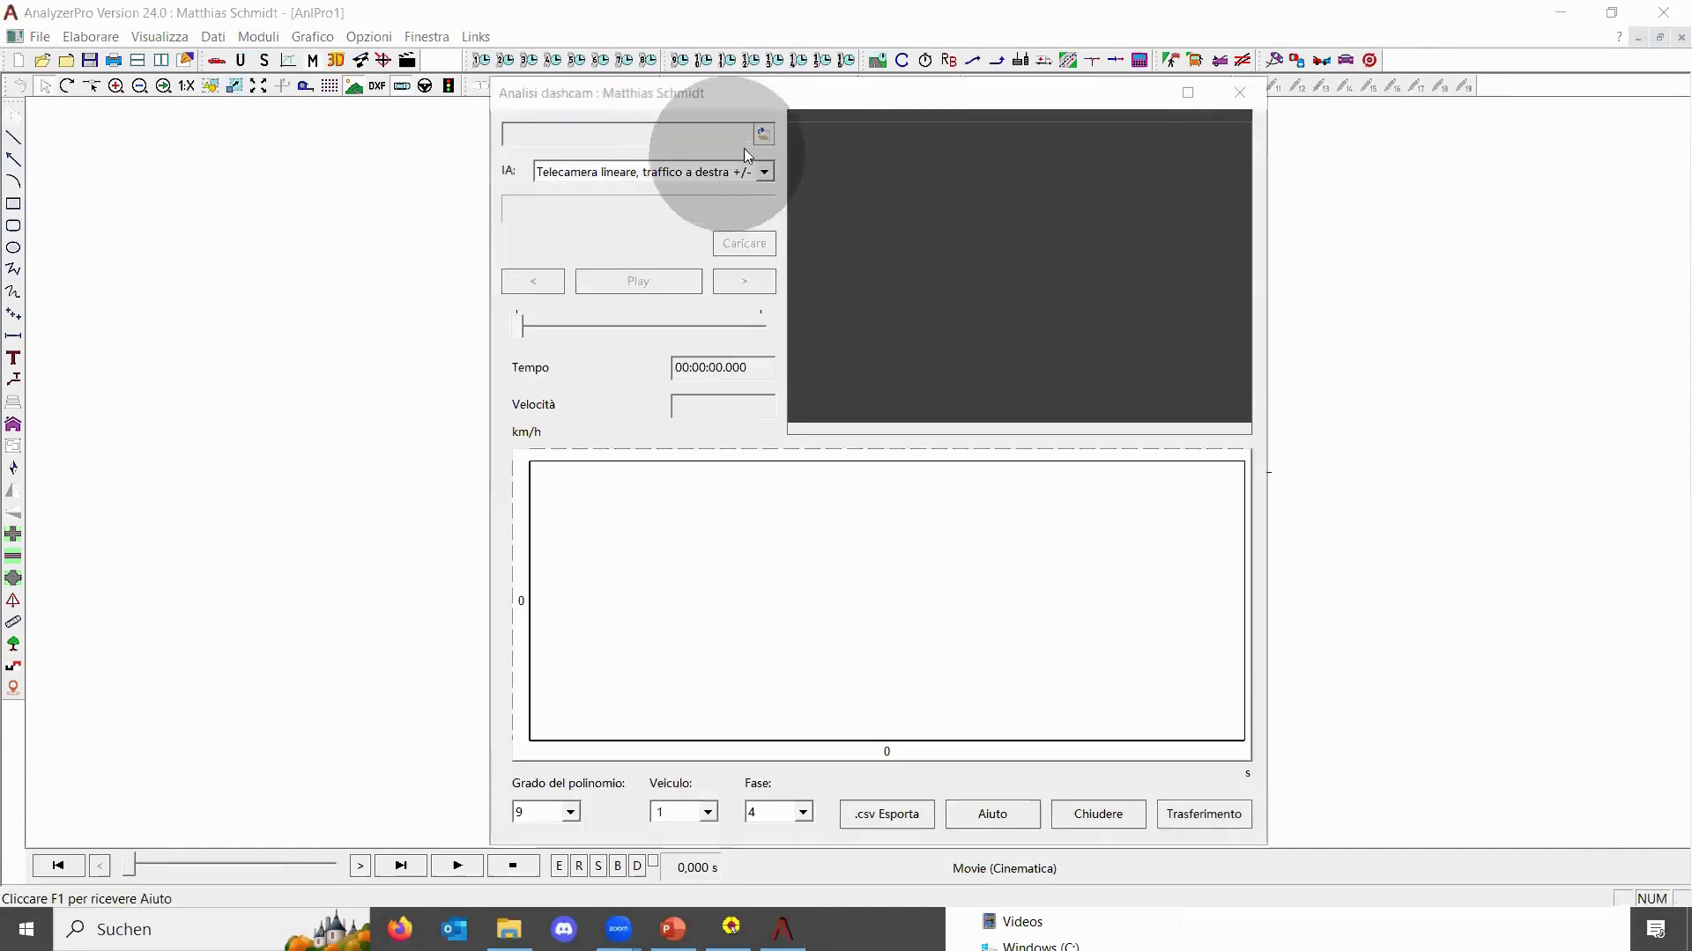
left_click(763, 135)
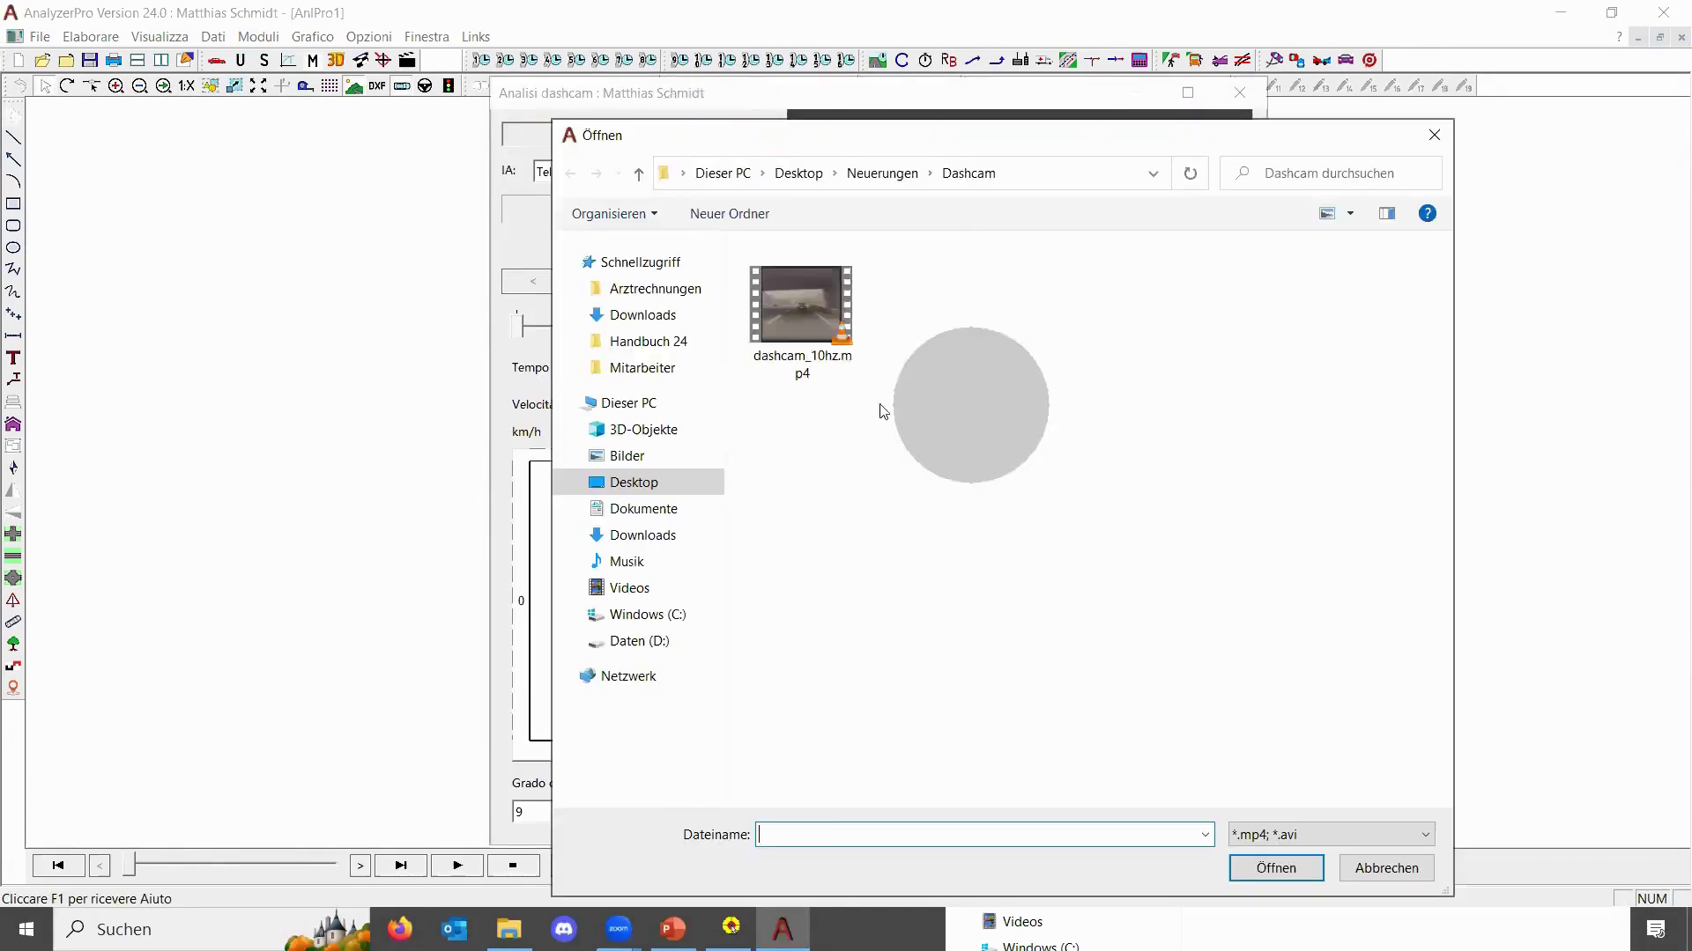
double_click(824, 328)
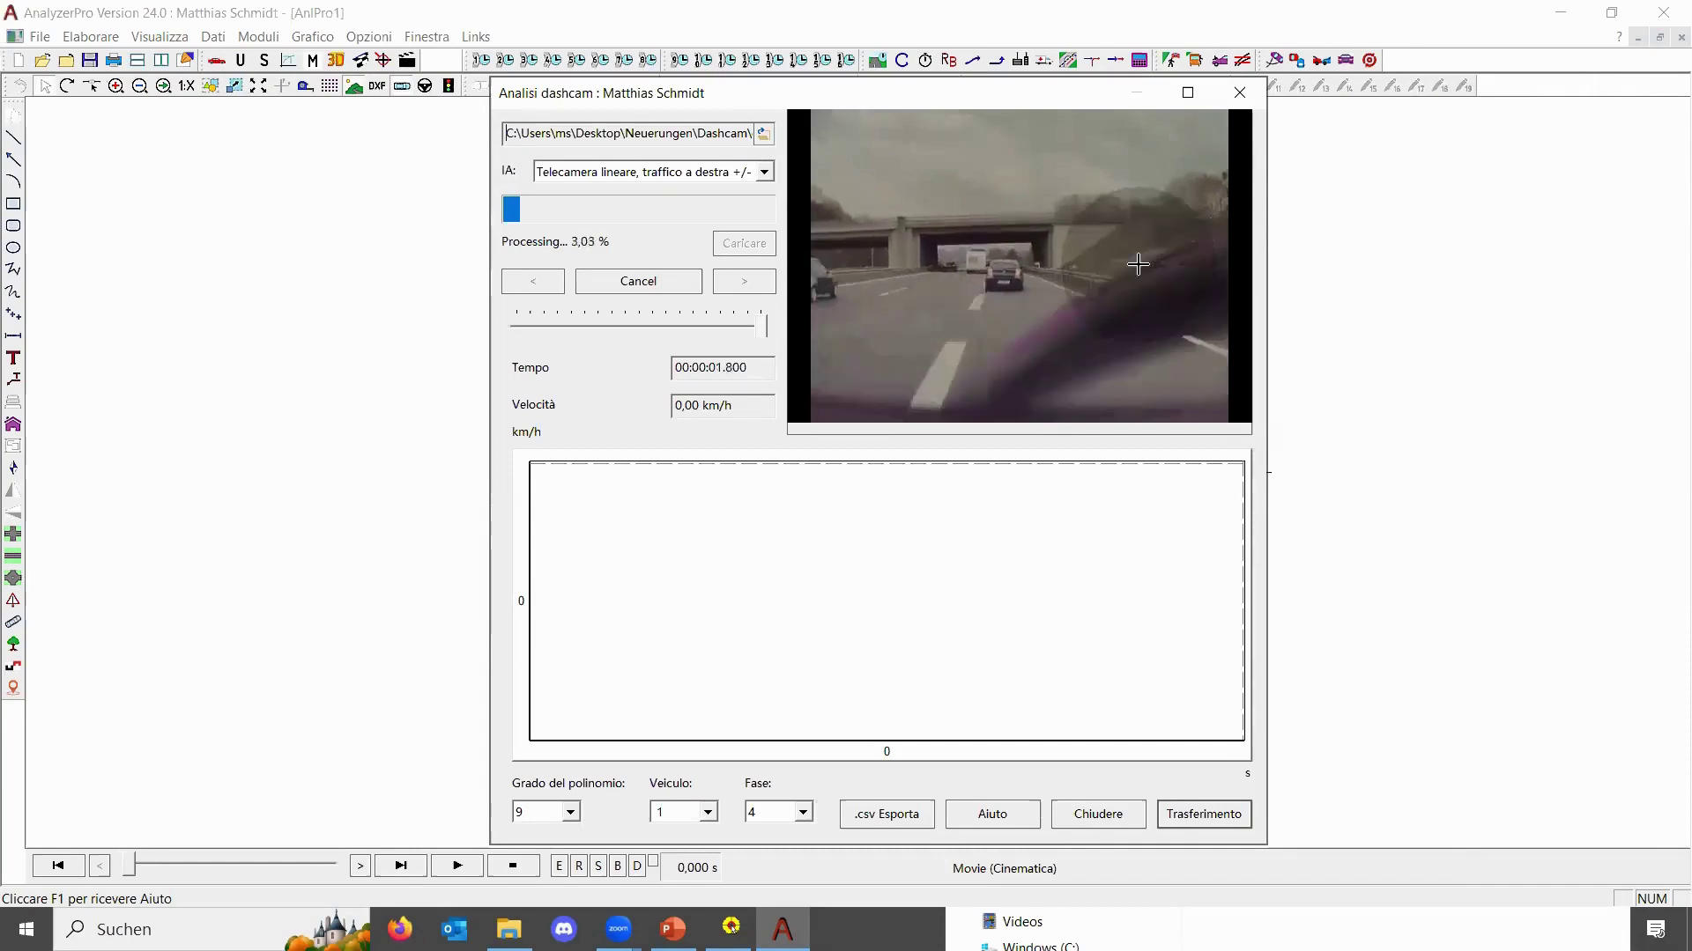
left_click(1007, 526)
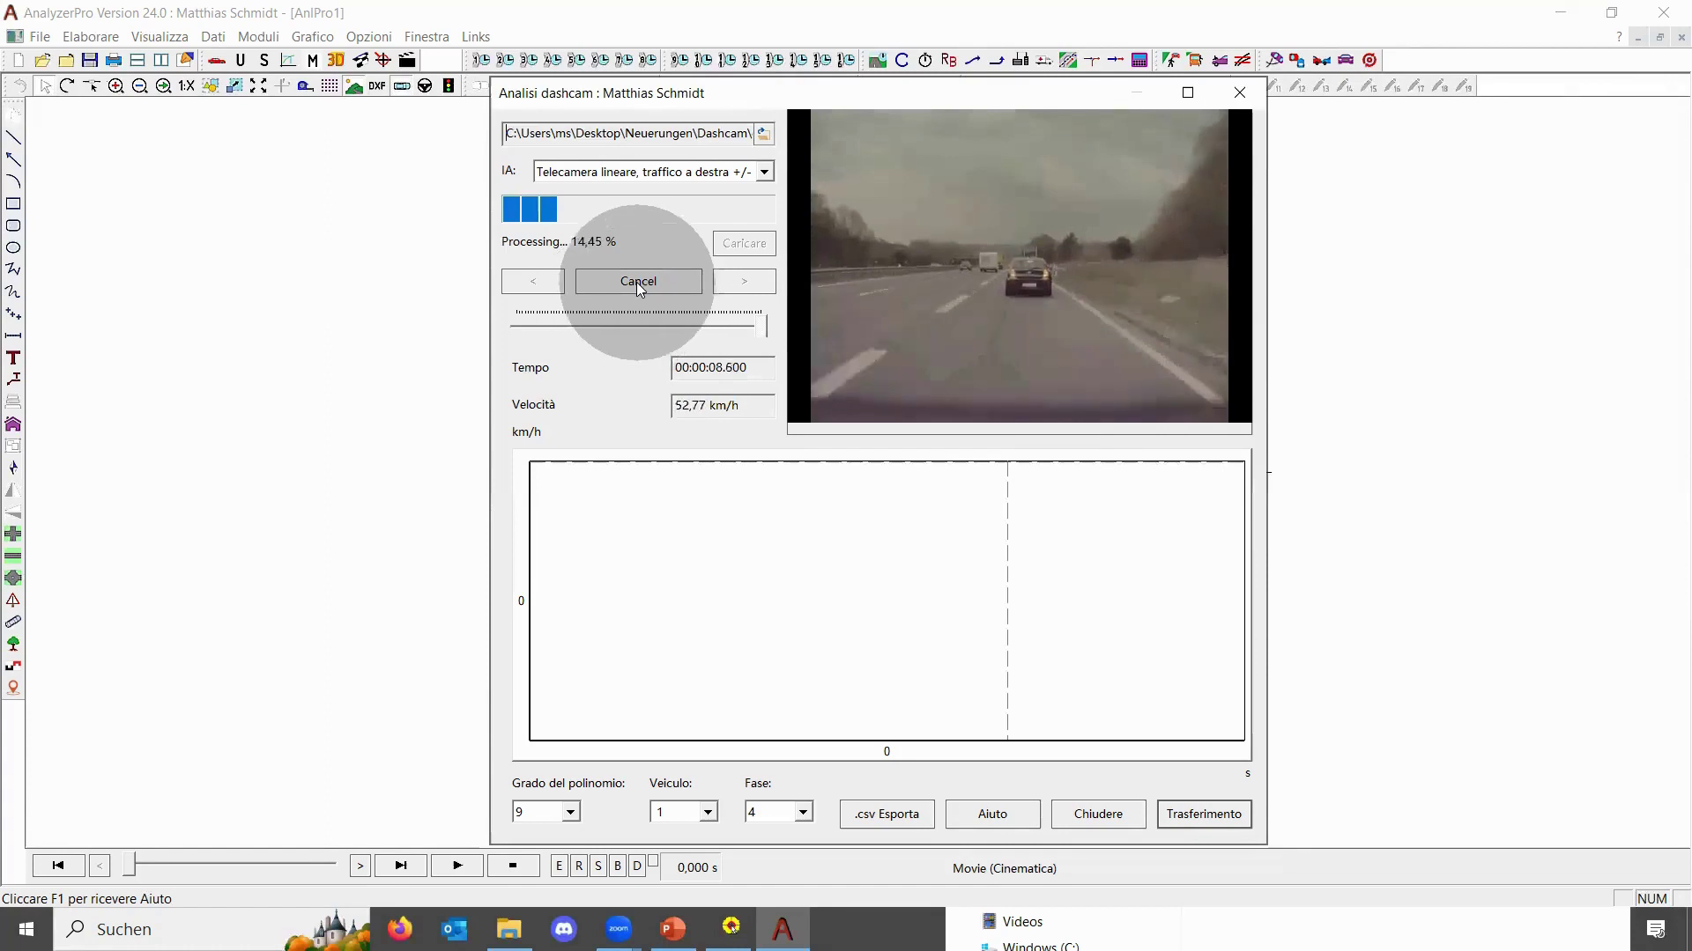
left_click(638, 282)
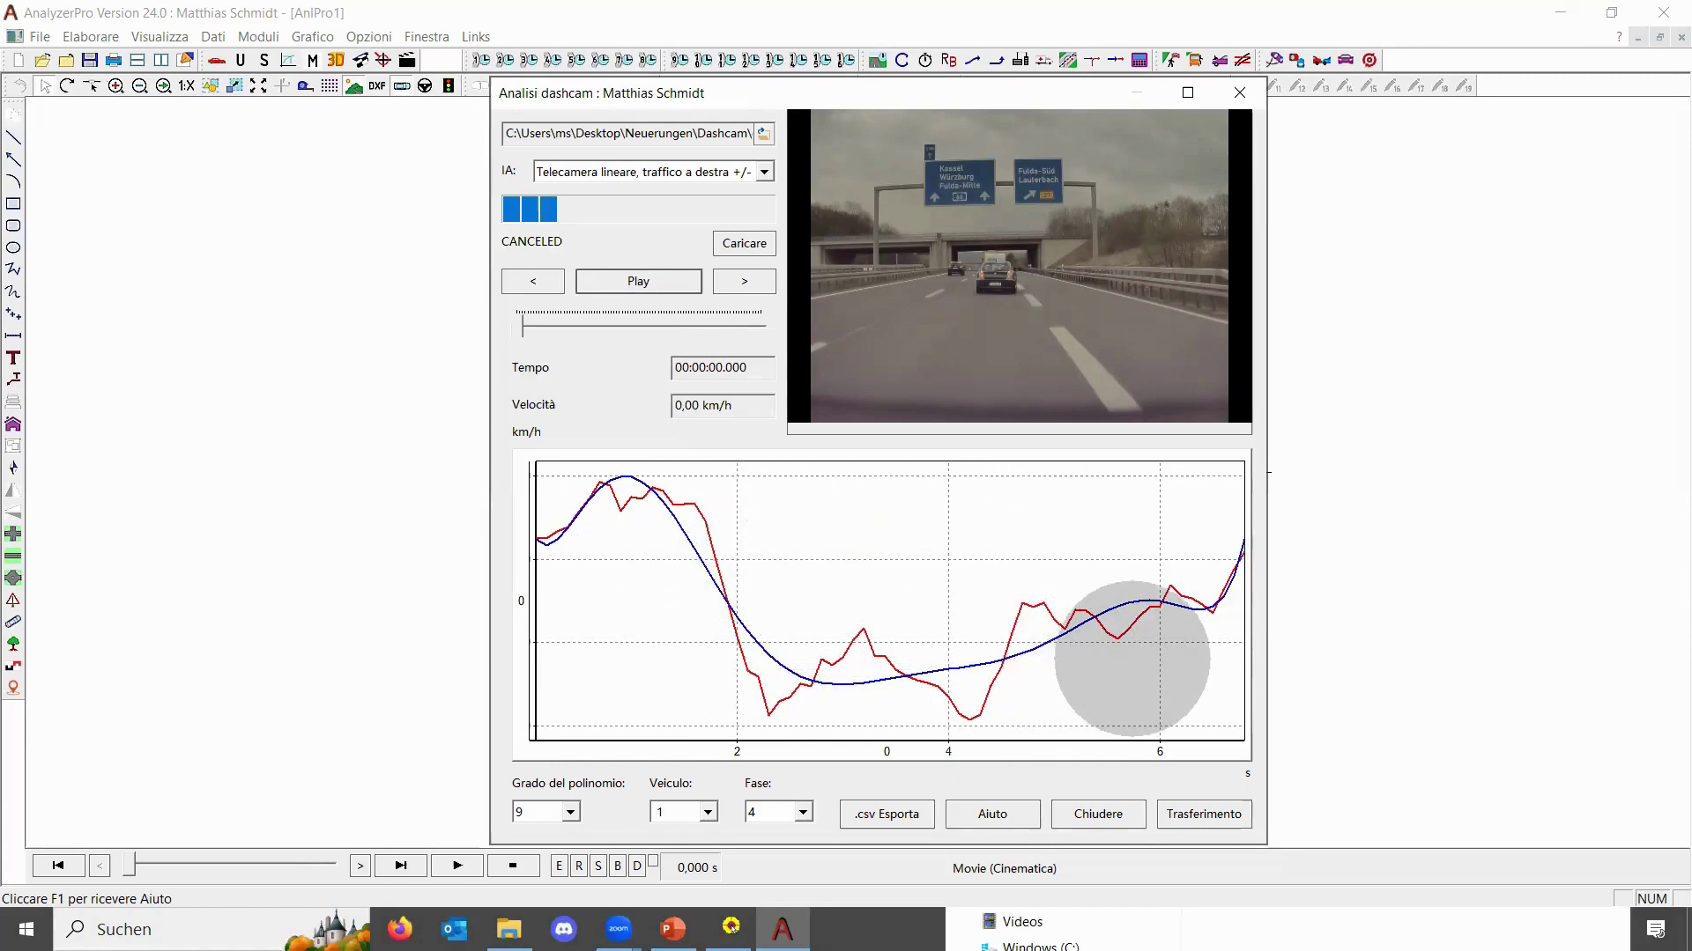
Mark the interval from about 3.2 to 5.9 s on the dashcam speed chart and move the dialog aside
left_click_drag(1135, 656, 915, 673)
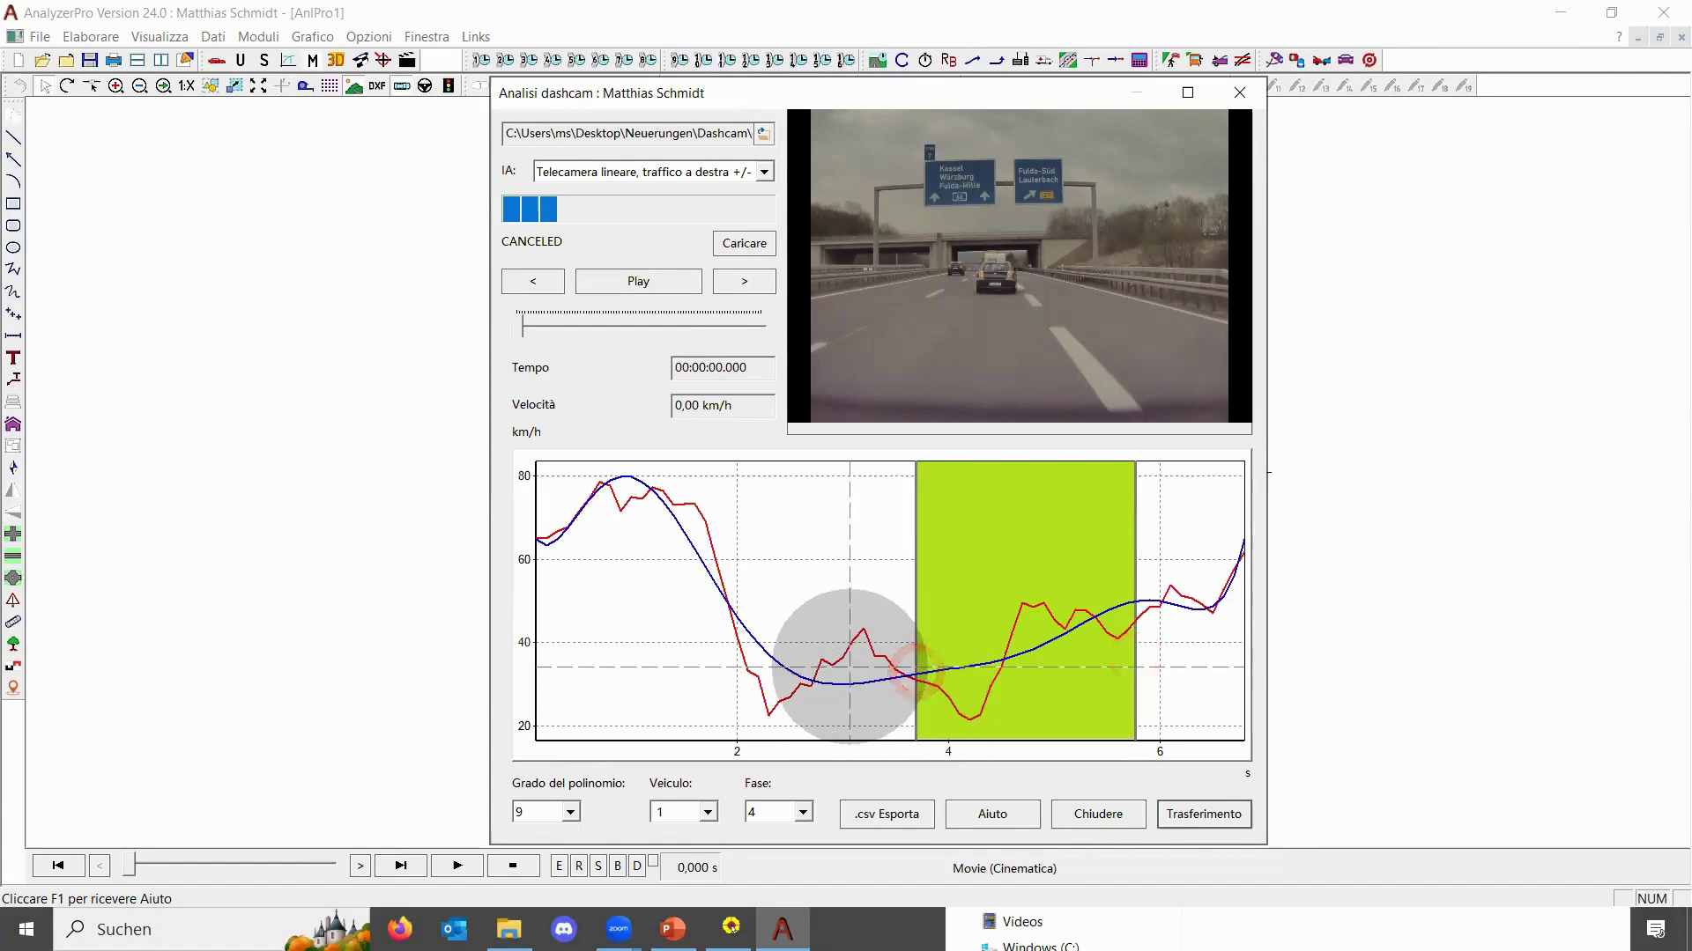
left_click(853, 661)
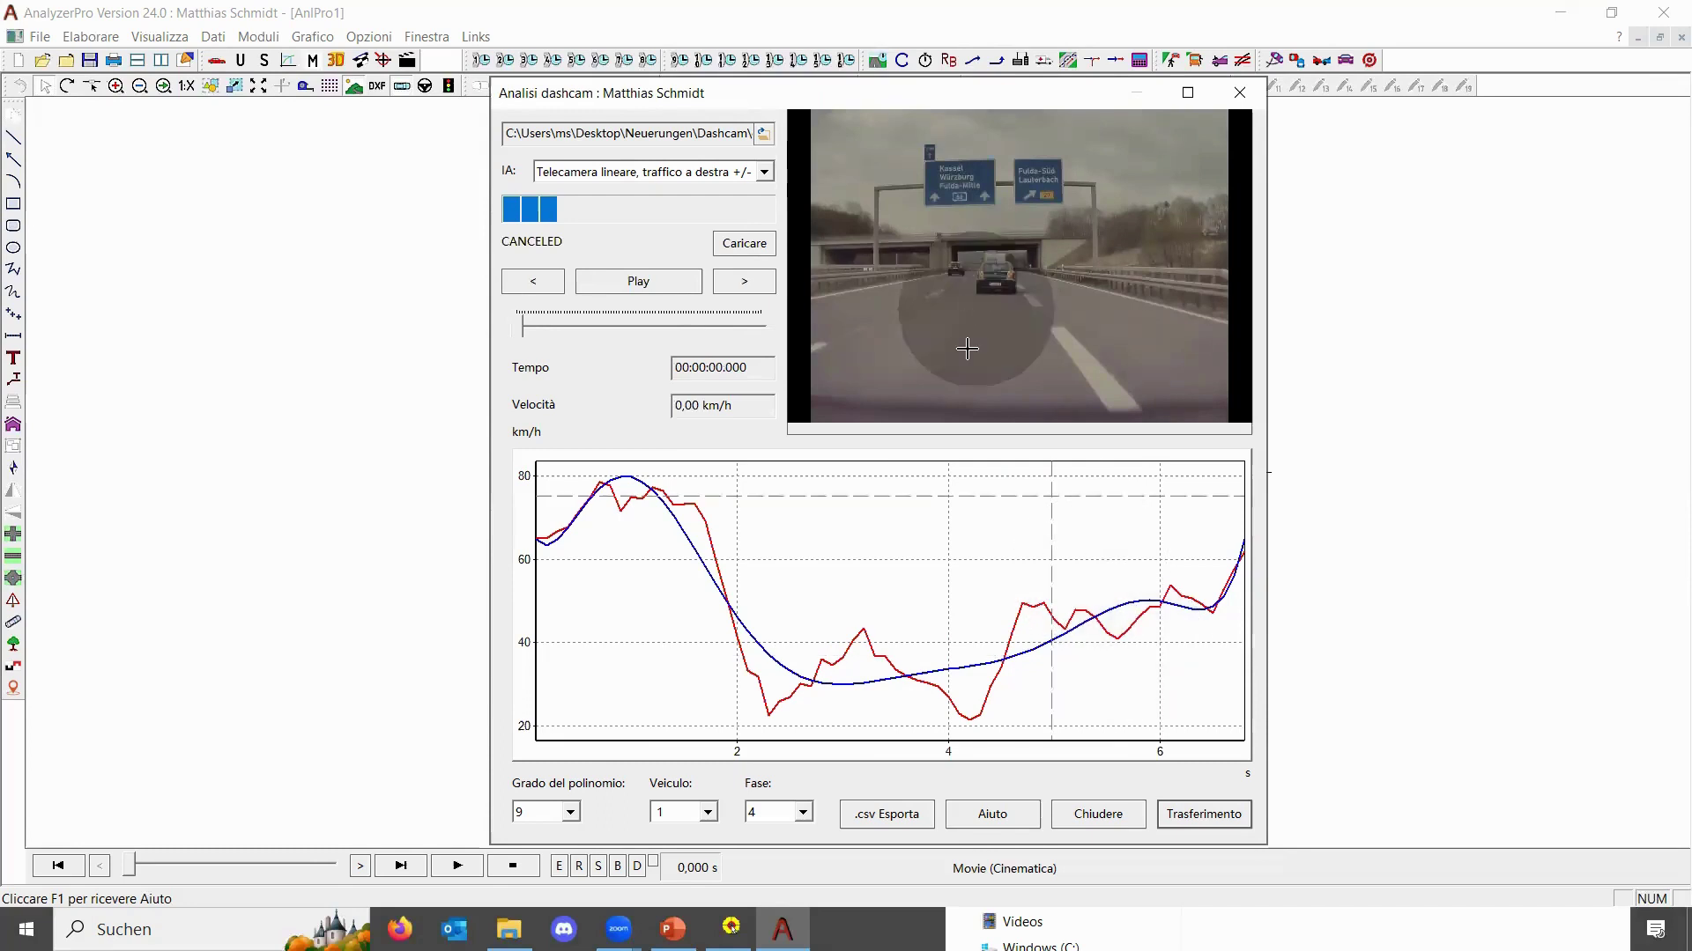
left_click(1154, 685)
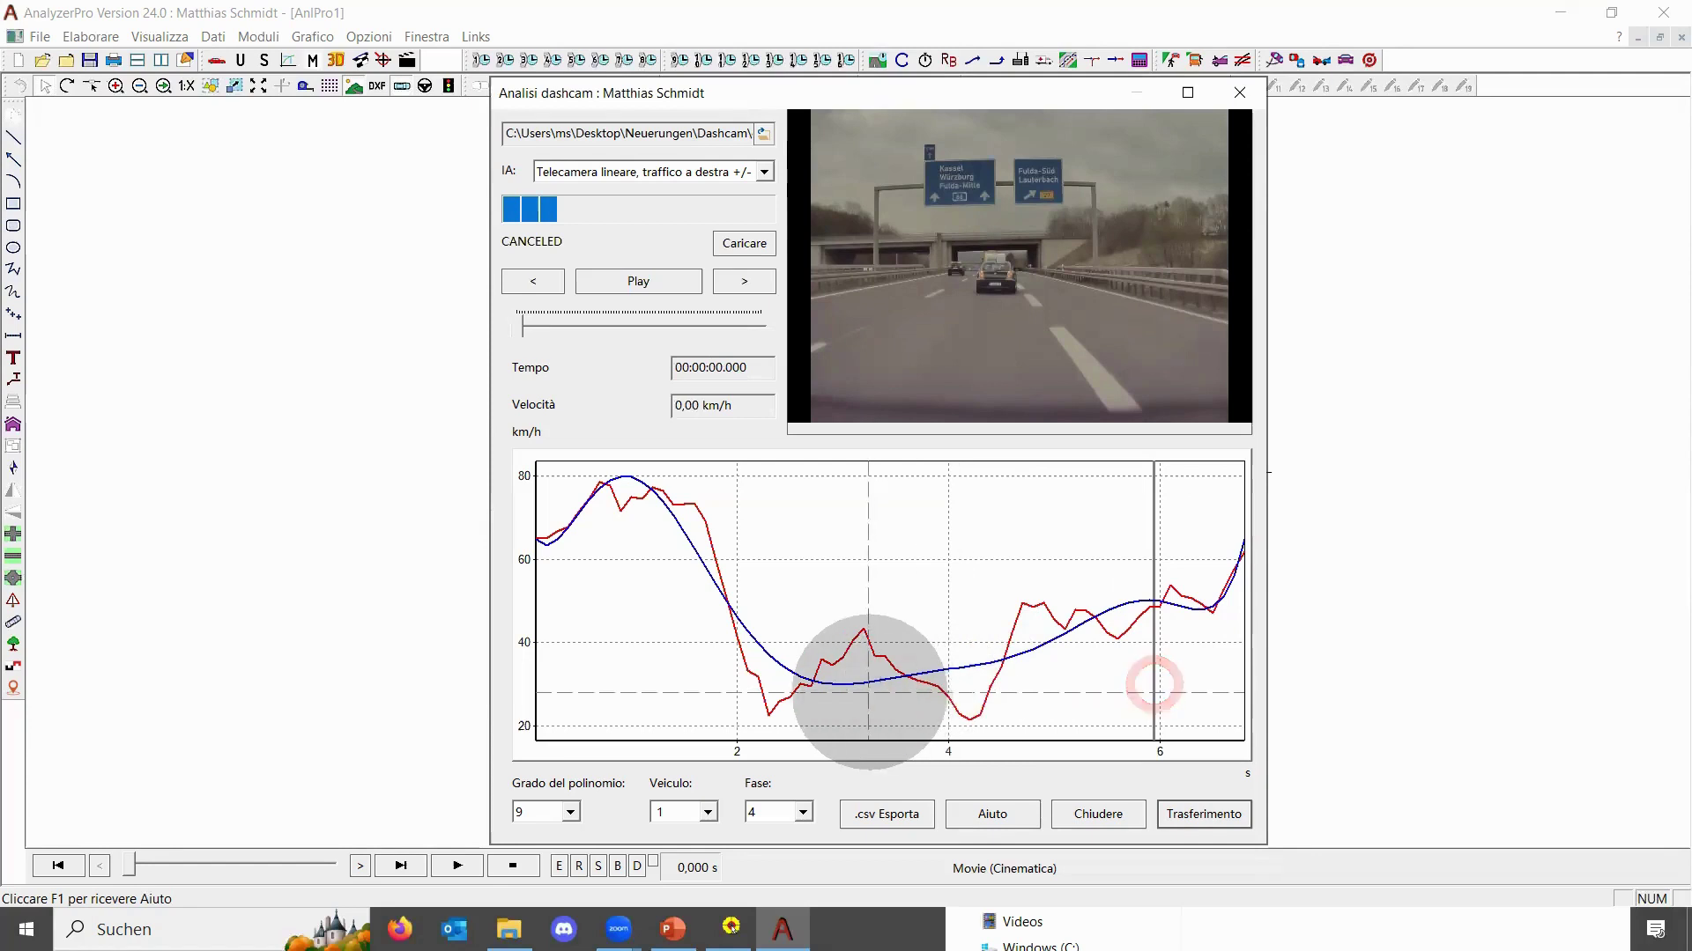
left_click(863, 689)
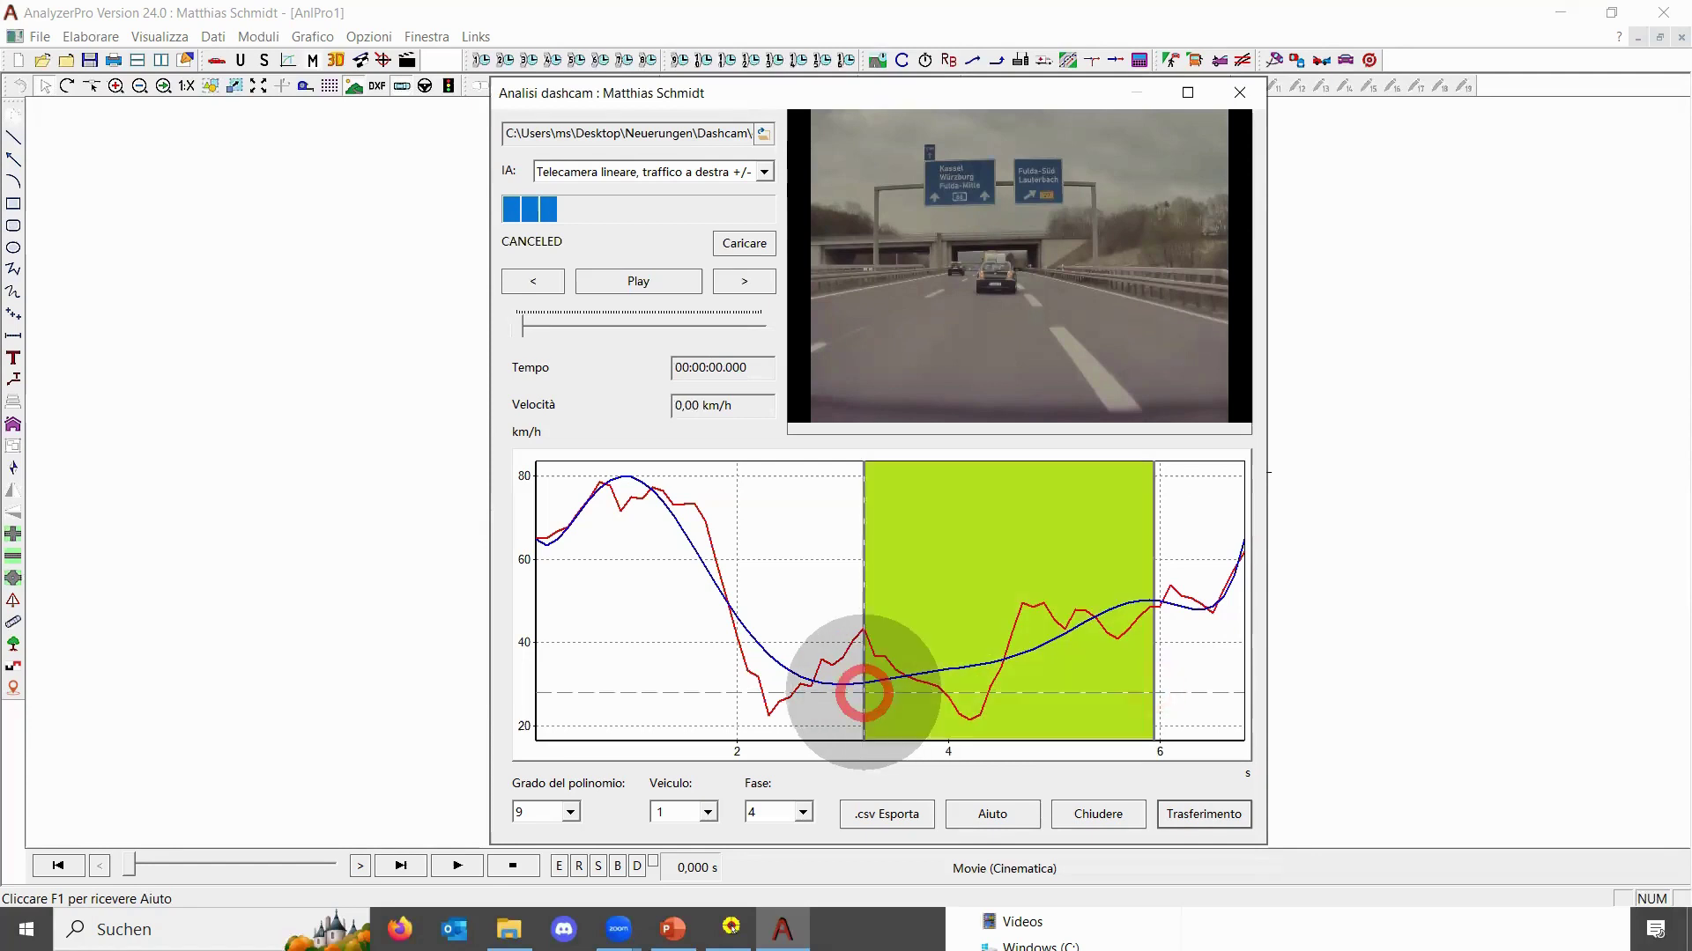
left_click(845, 88)
left_click_drag(853, 88, 1045, 46)
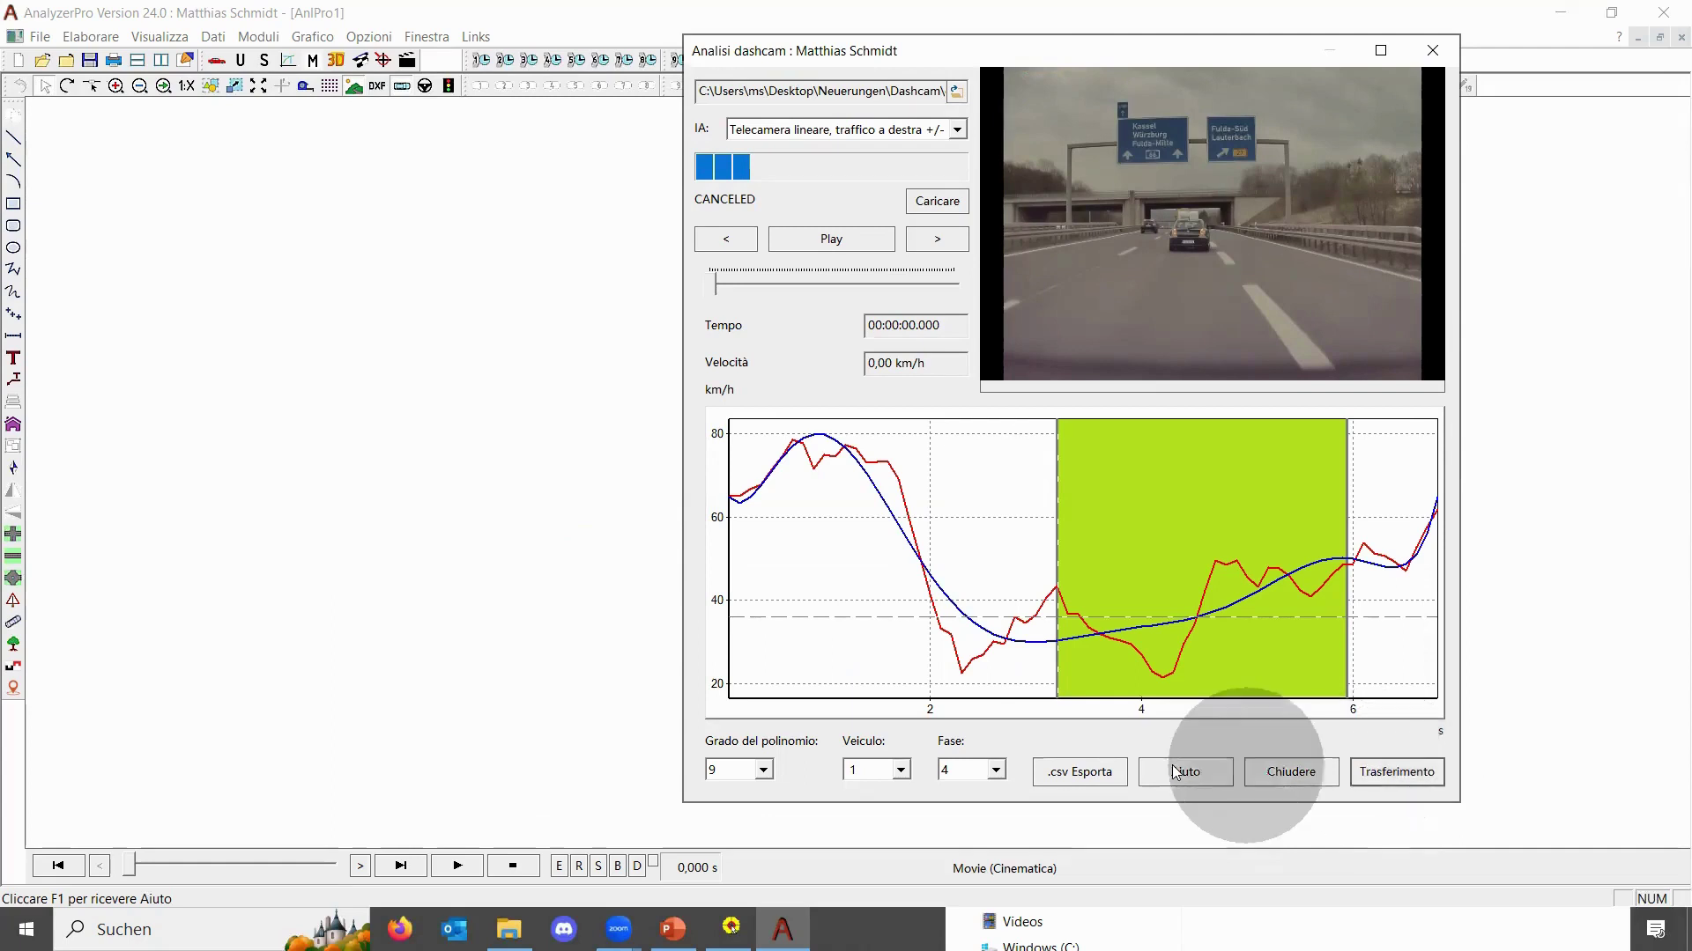
Set the speed curve's polynomial degree to 14 and mark the interval from about 2.9 to 5.6 s on the chart
scroll(748, 766, "down", 2)
scroll(749, 767, "down", 5)
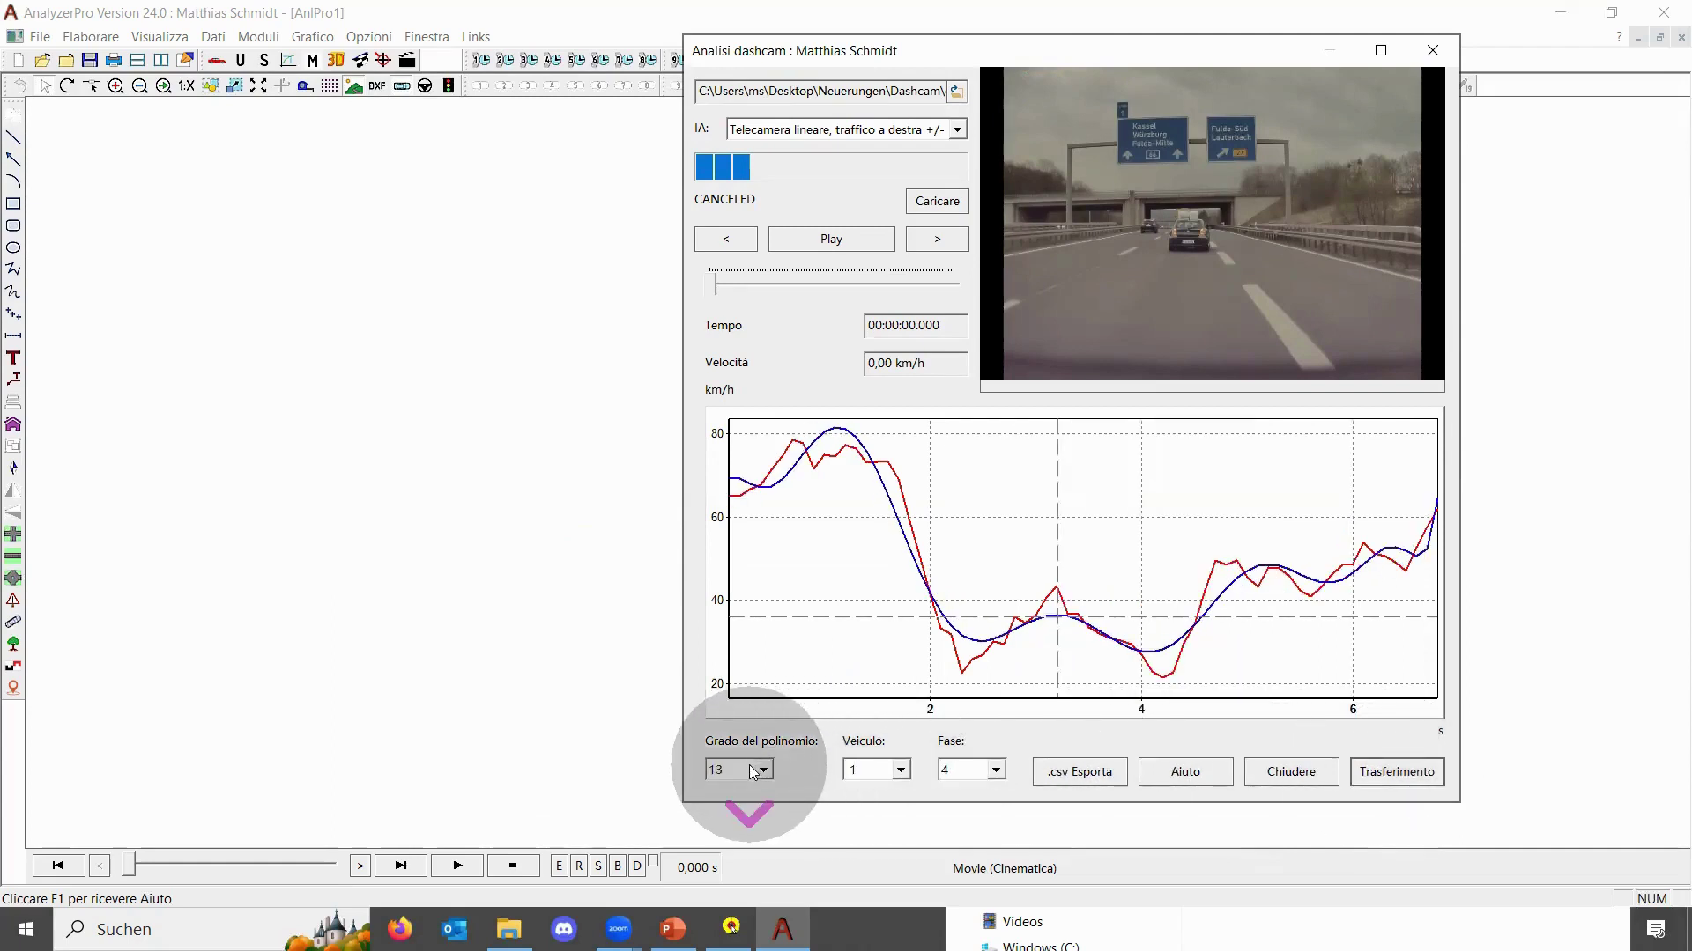
scroll(749, 766, "up", 2)
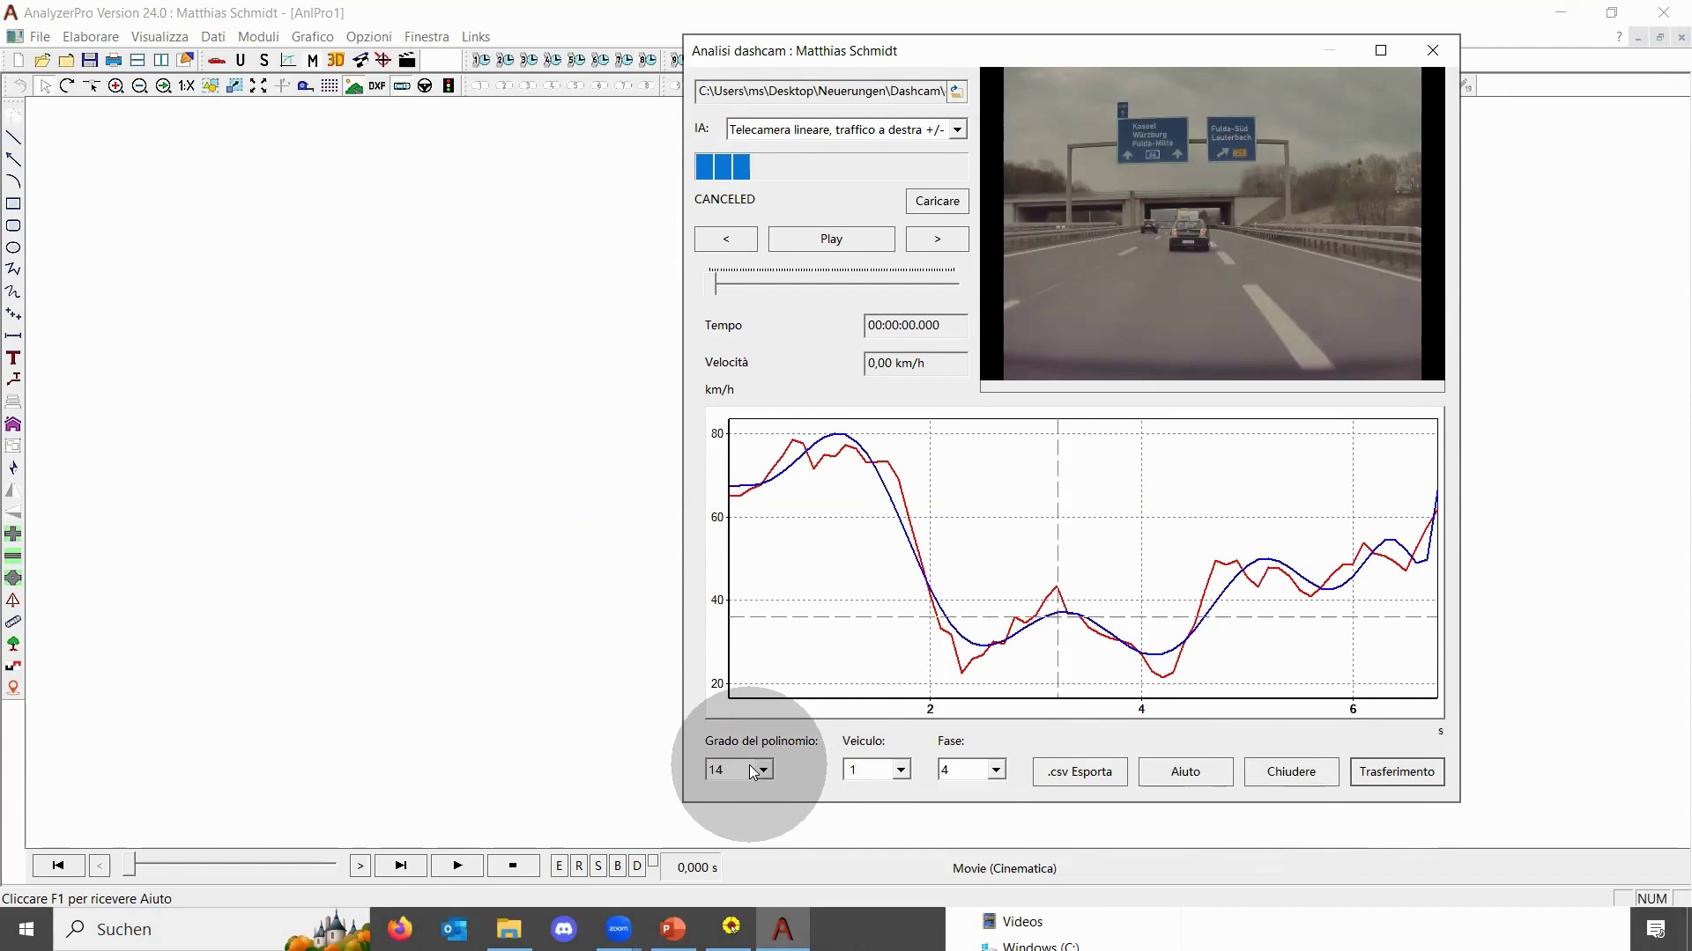
left_click(1303, 649)
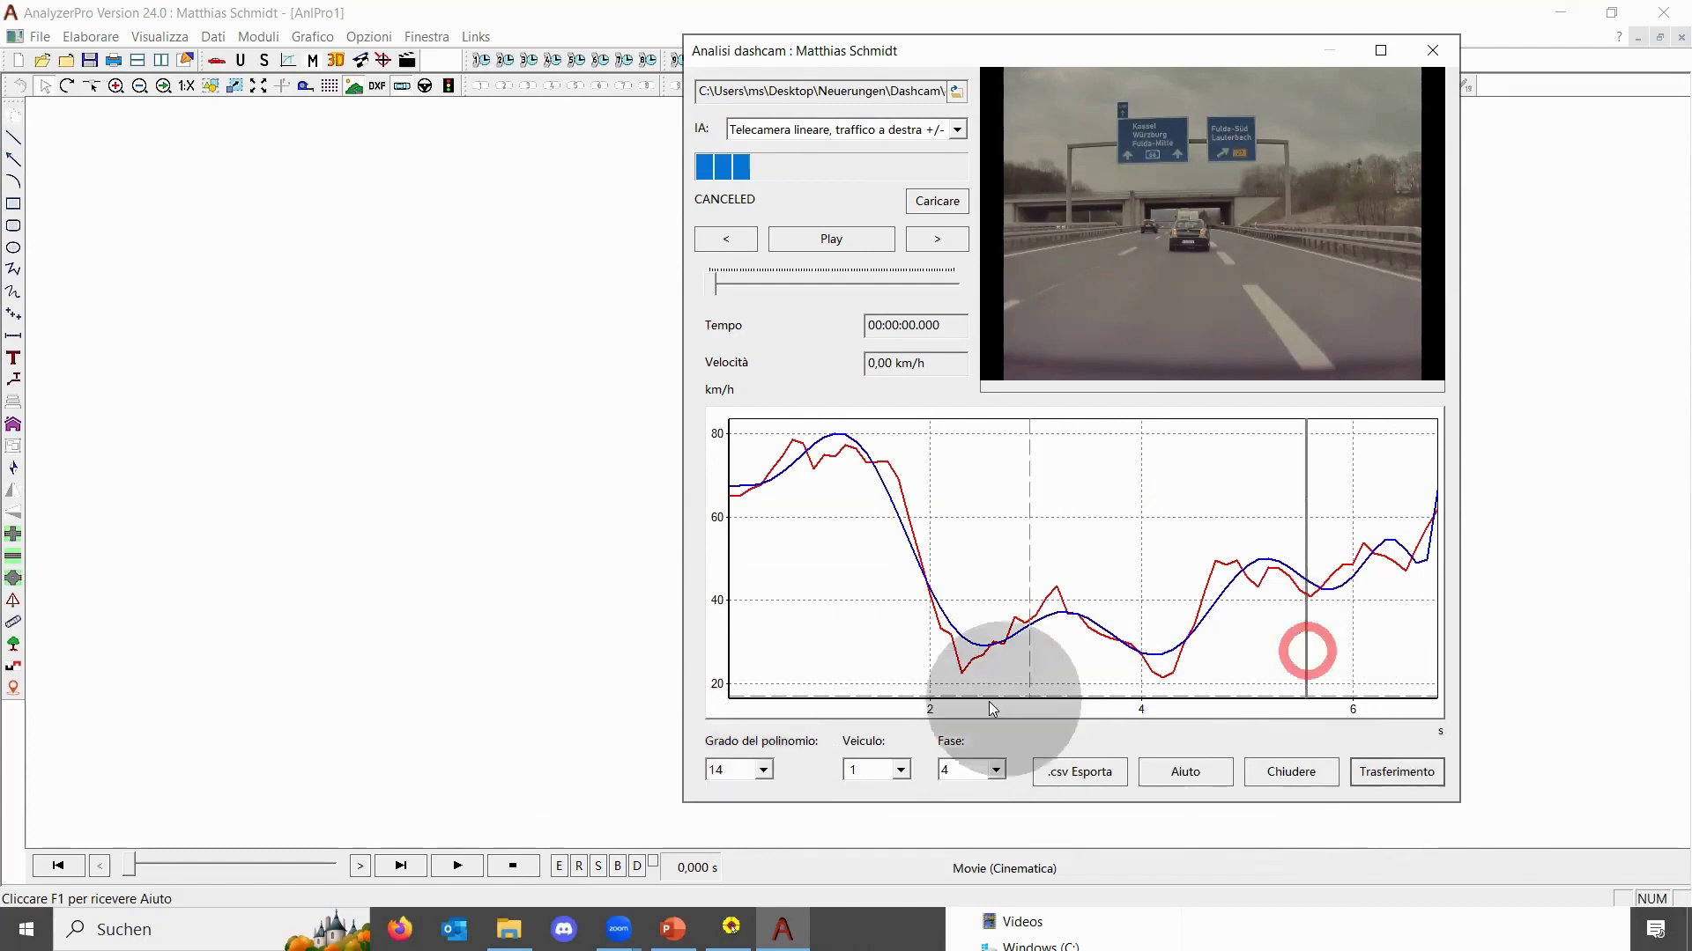
left_click(1028, 667)
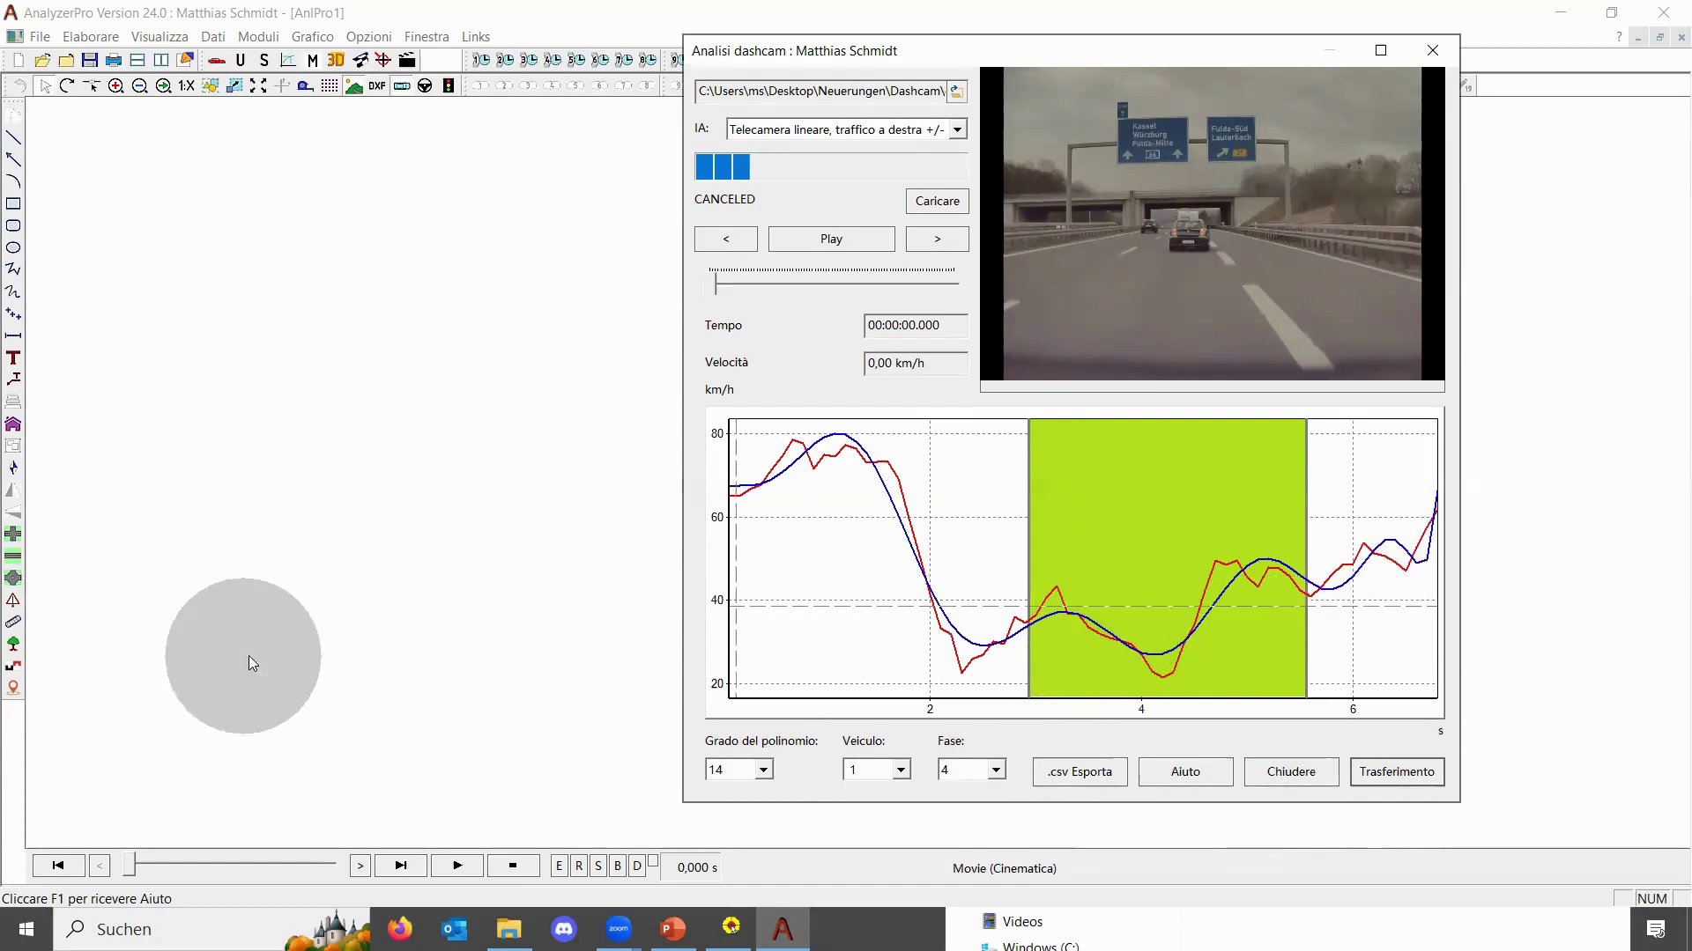
Transfer the marked speed interval to phase 4 of vehicle 1 and play the vehicle's movement in the drawing
left_click(1387, 765)
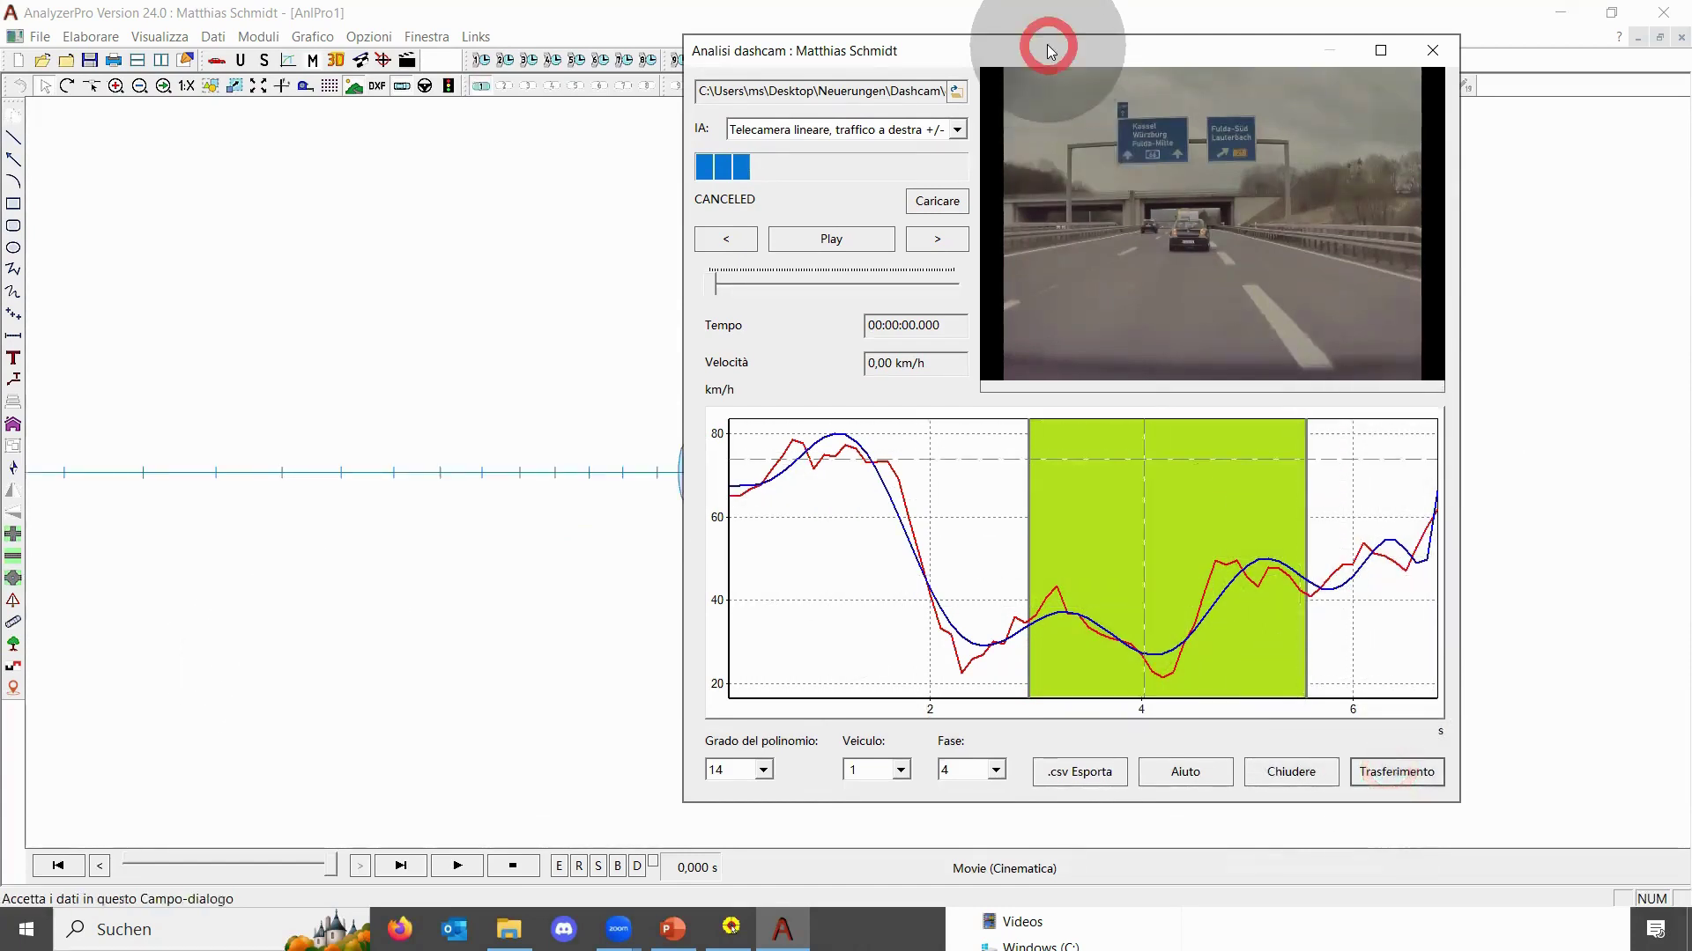
left_click_drag(1050, 51, 1415, 50)
scroll(749, 654, "down", 4)
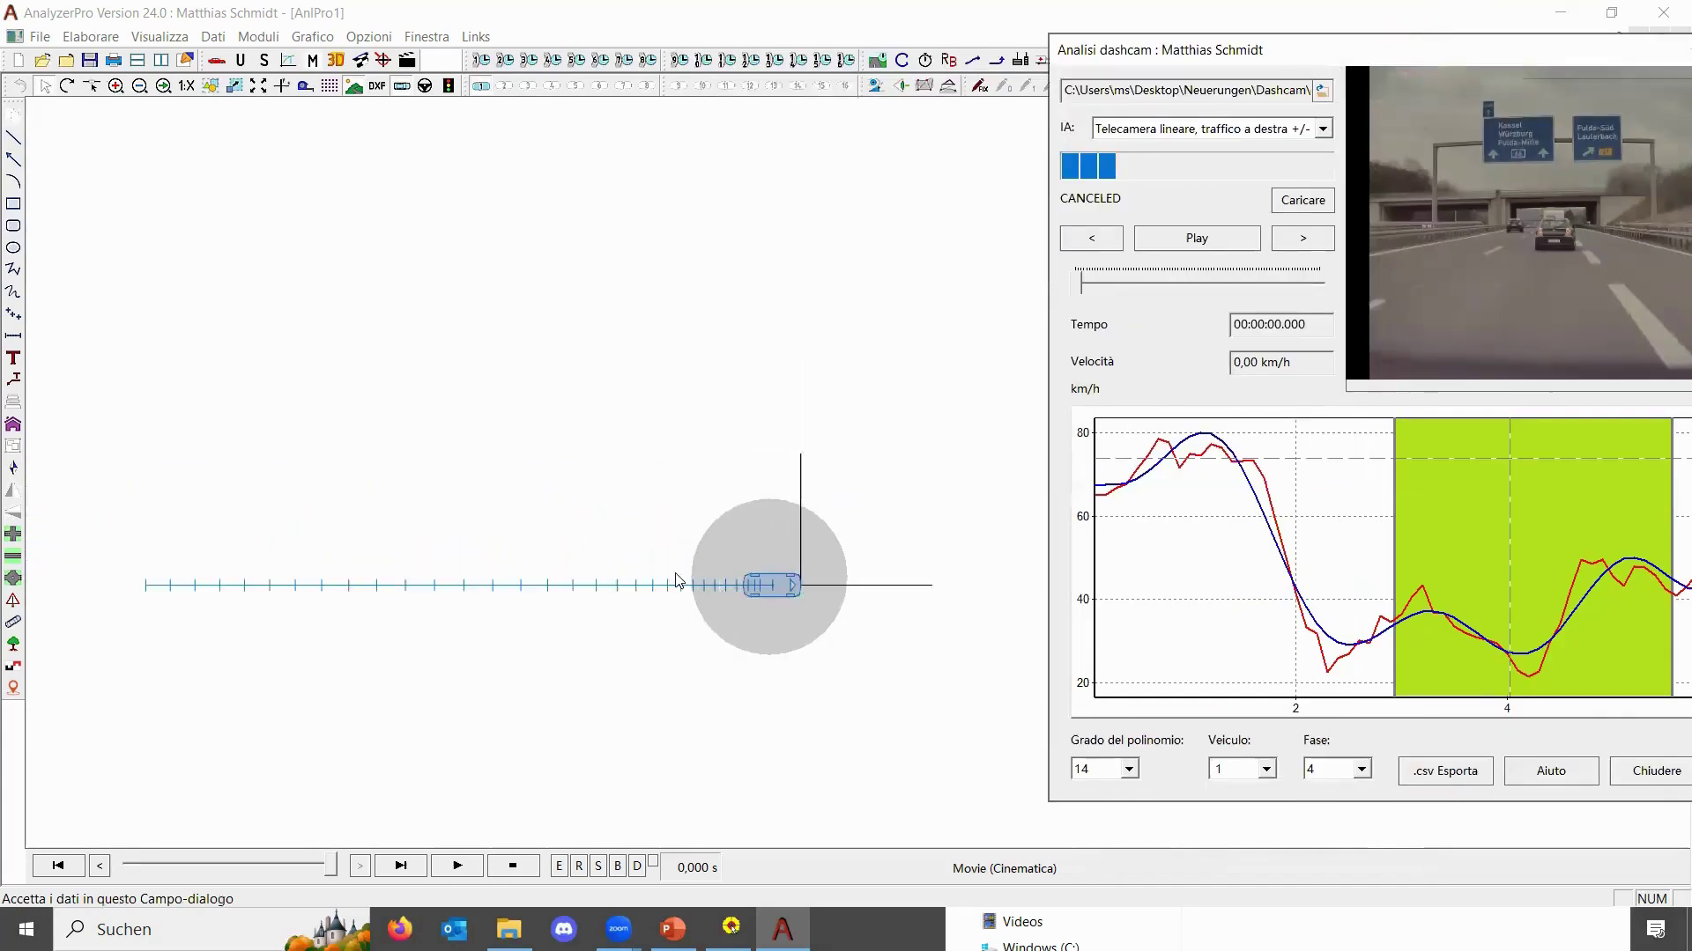
scroll(430, 648, "up", 2)
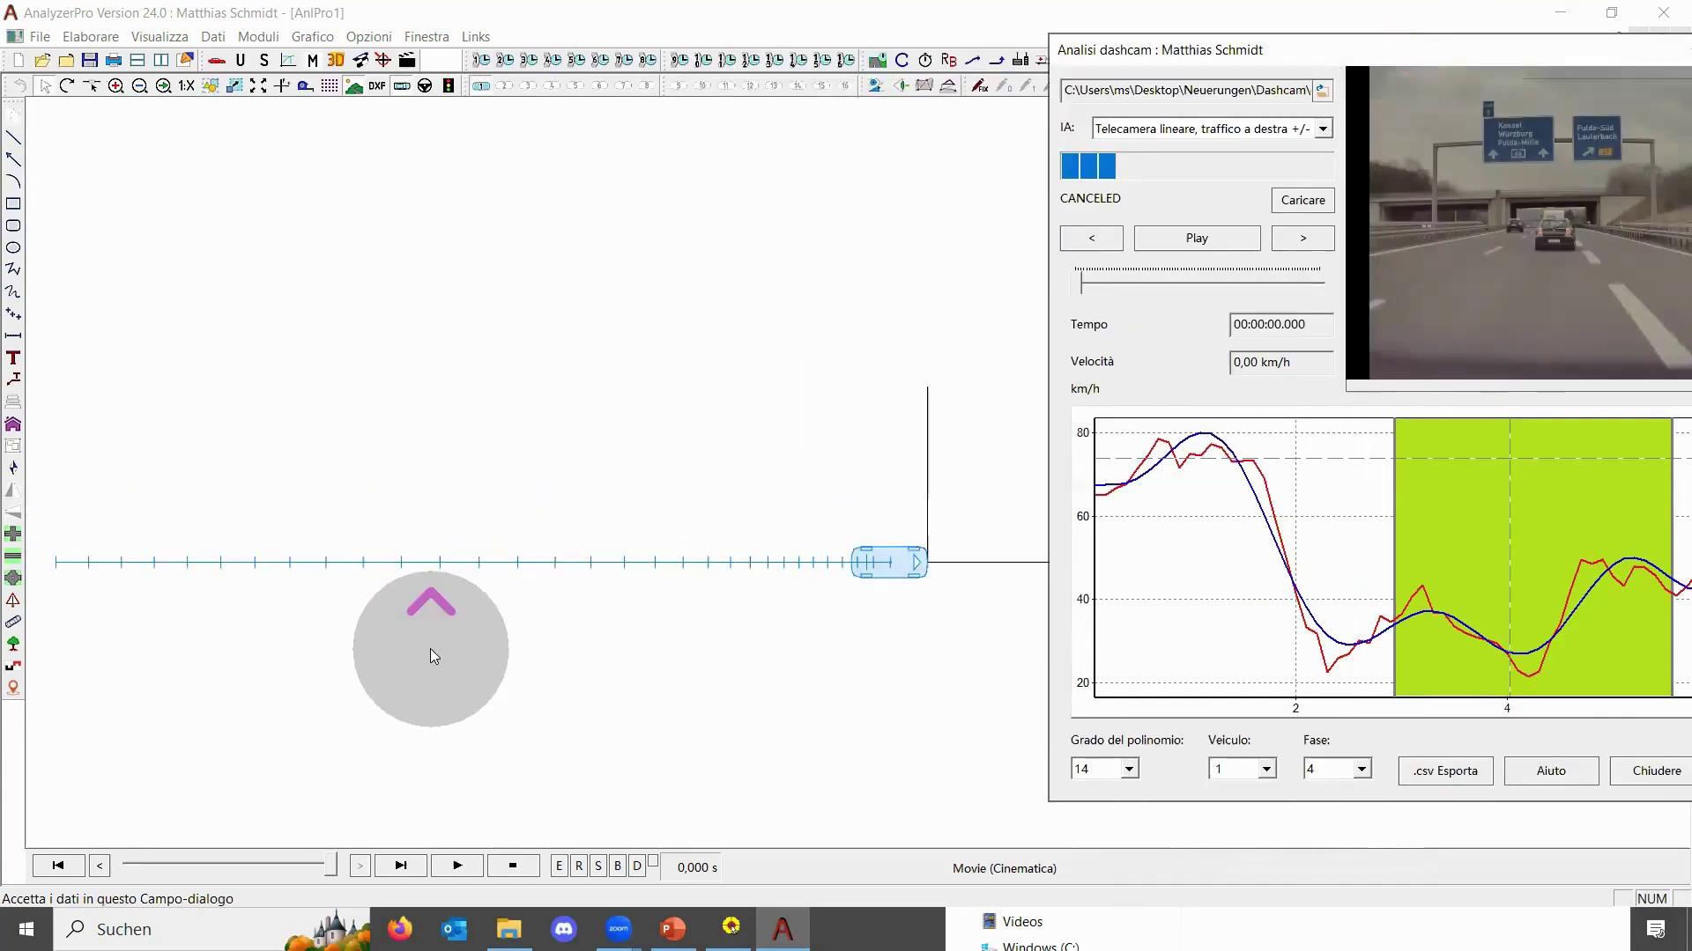
left_click(457, 867)
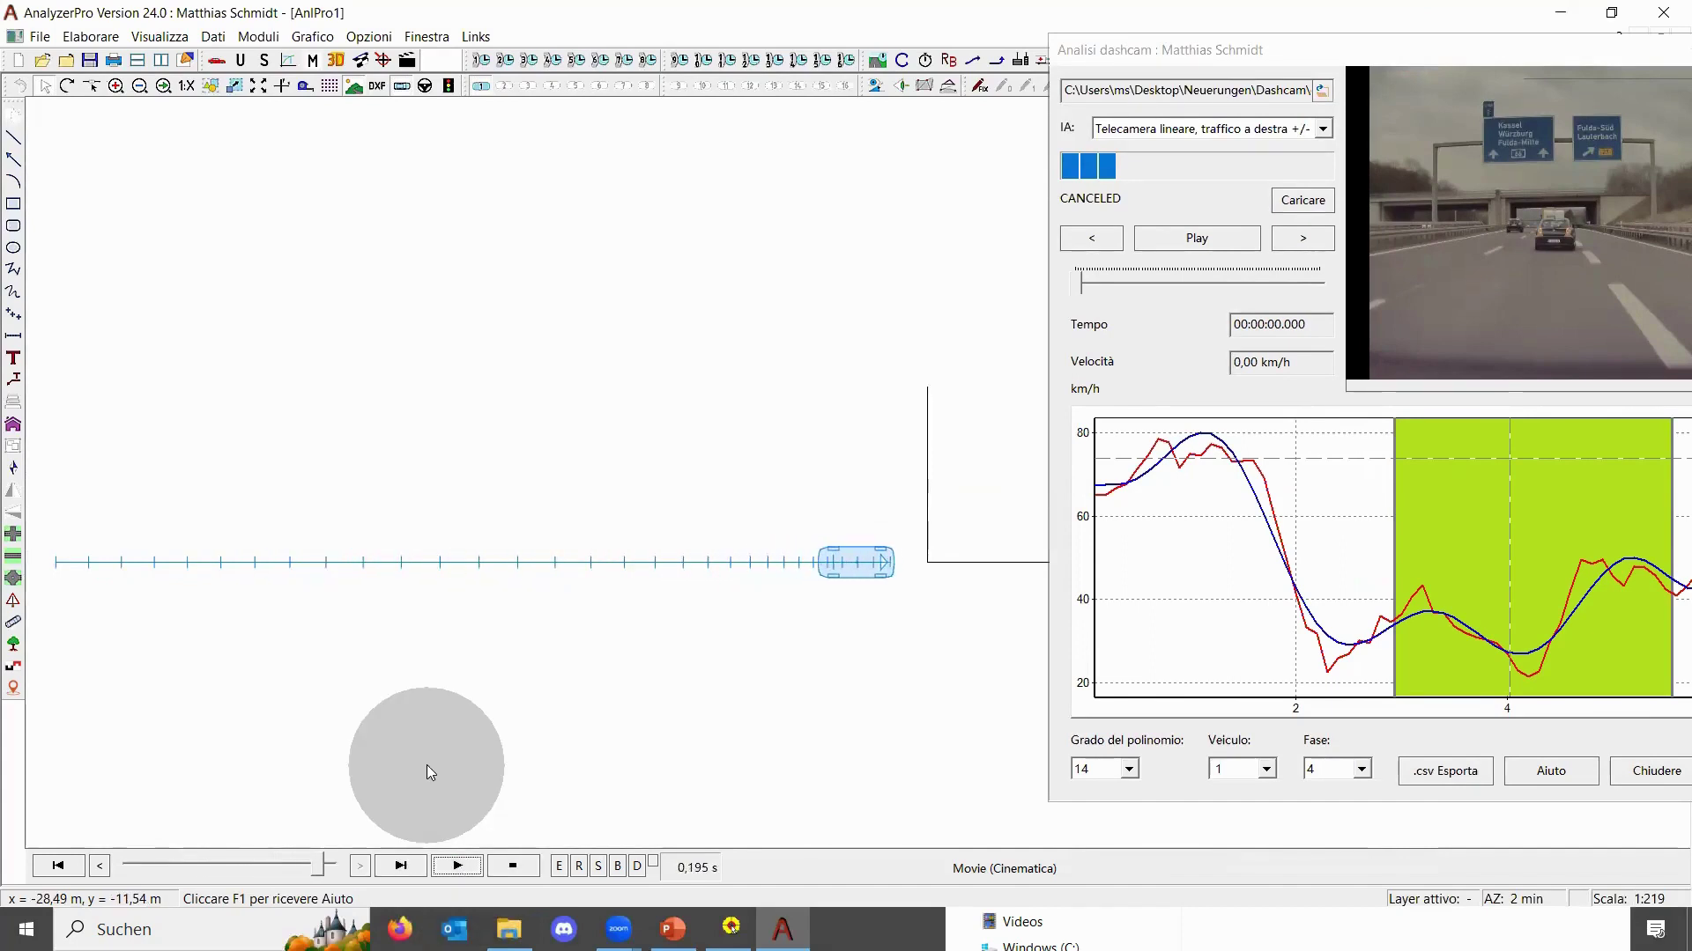
left_click(1229, 51)
left_click_drag(1209, 53, 863, 73)
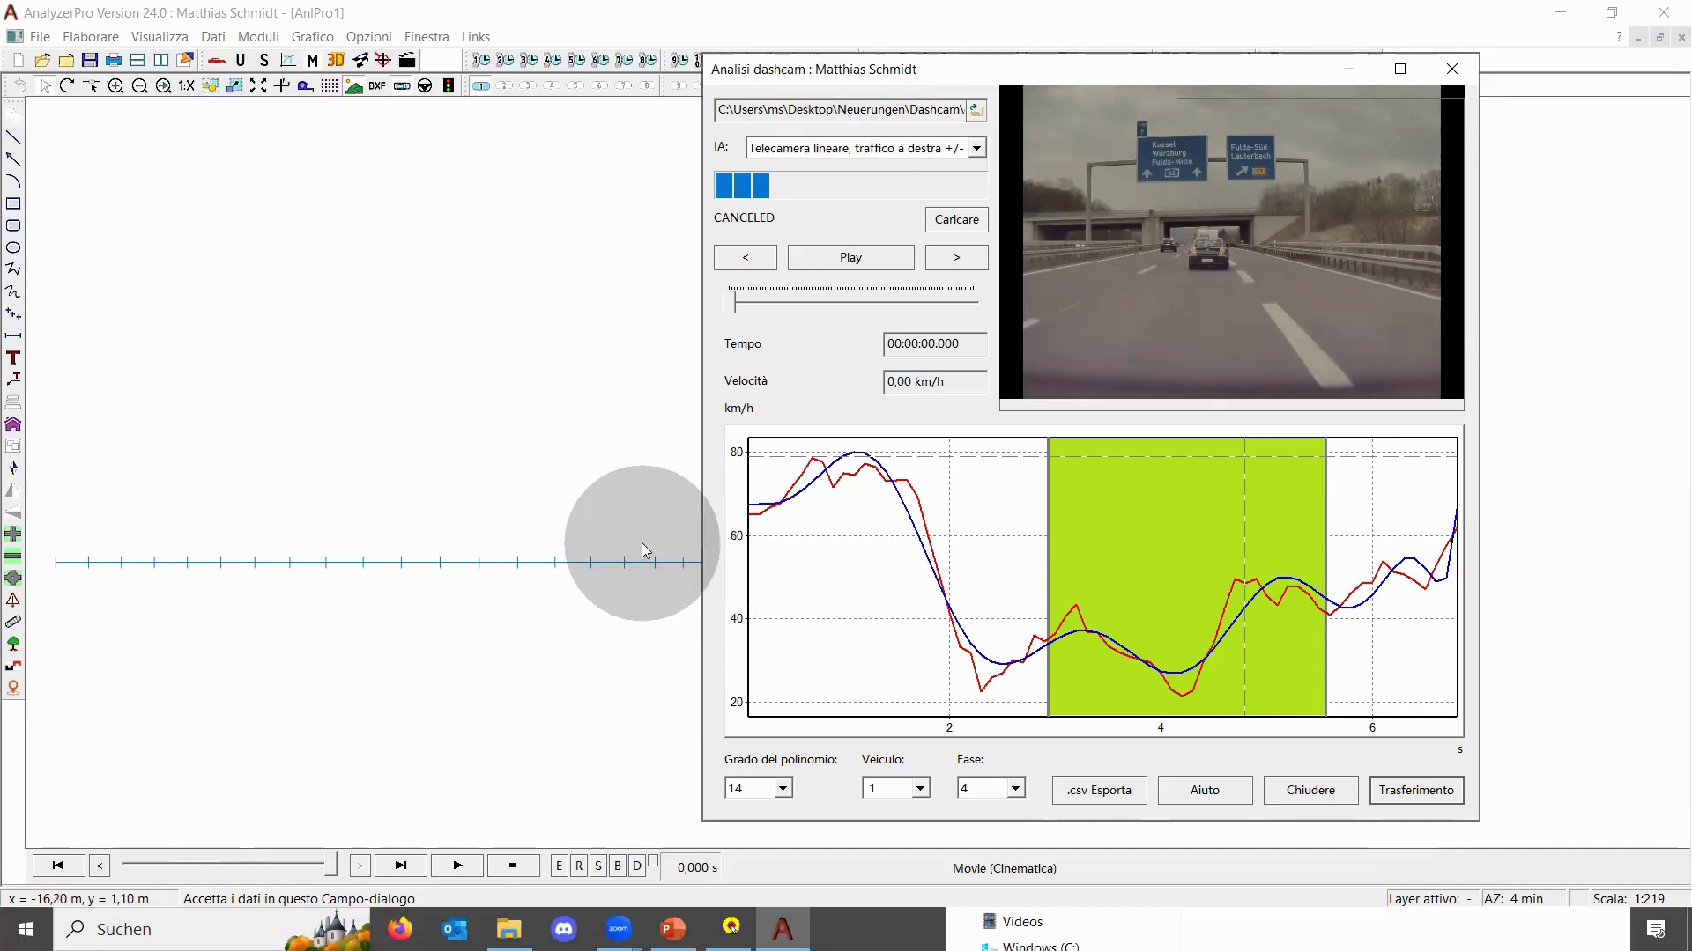
Close the dashcam analysis, discard the current drawing without saving and create a new one
left_click(1455, 68)
left_click(1680, 37)
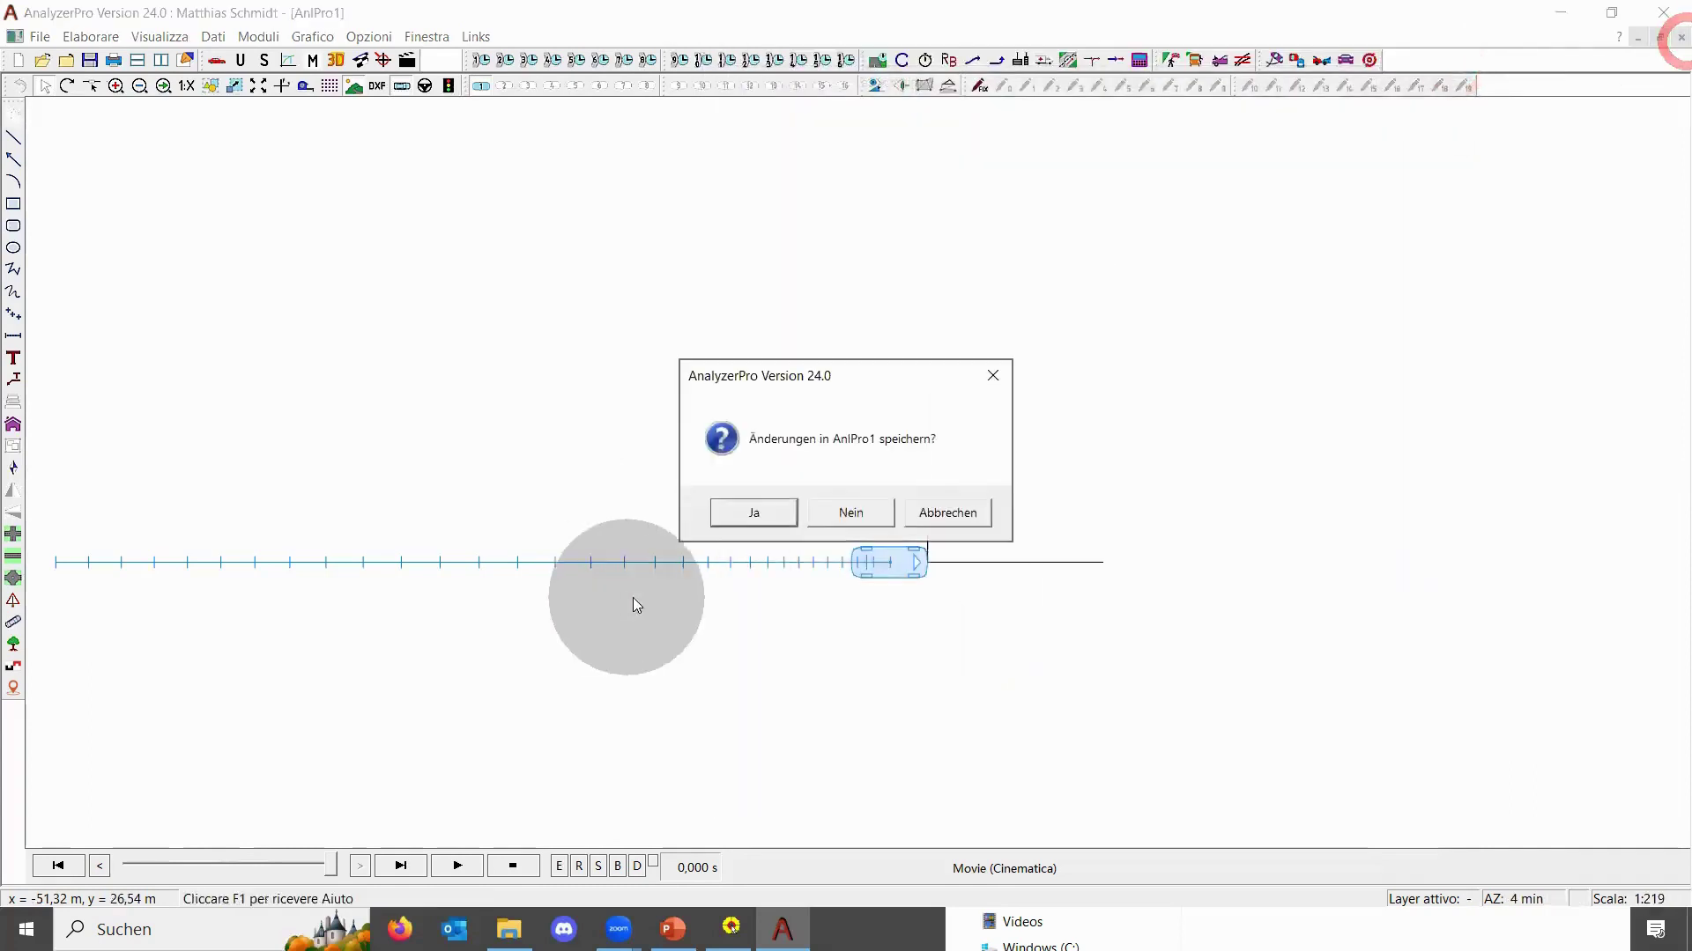
left_click(852, 512)
left_click(19, 60)
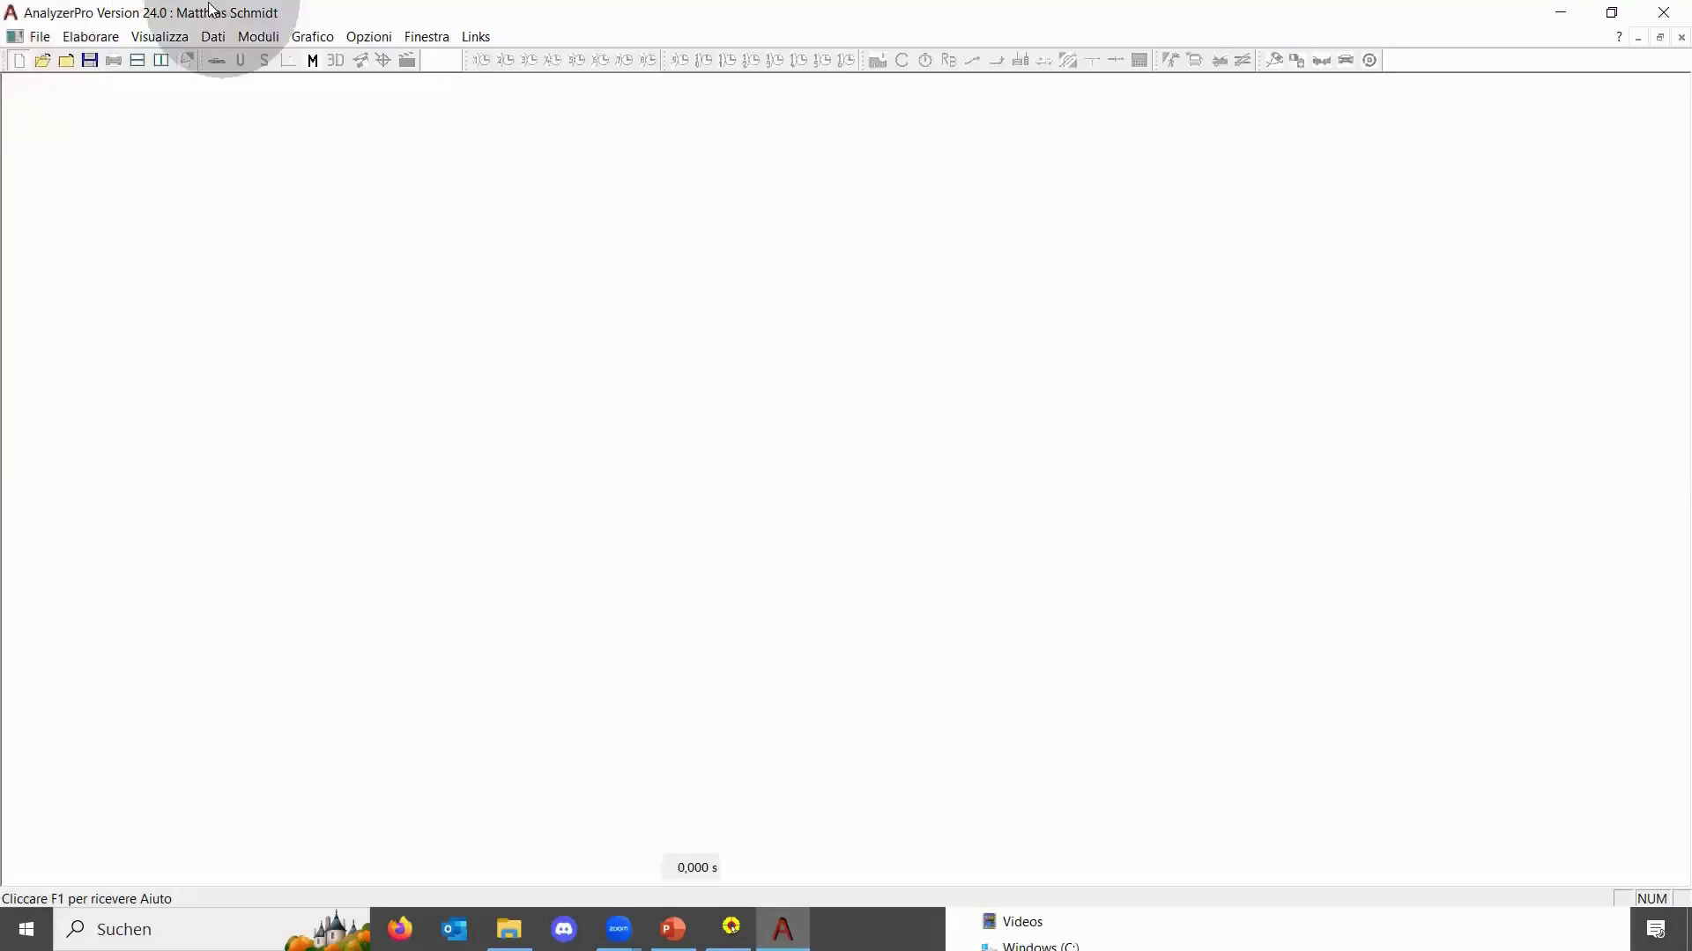
Open the CDR data import module for vehicle 1 and shift its dialog slightly aside
left_click(258, 36)
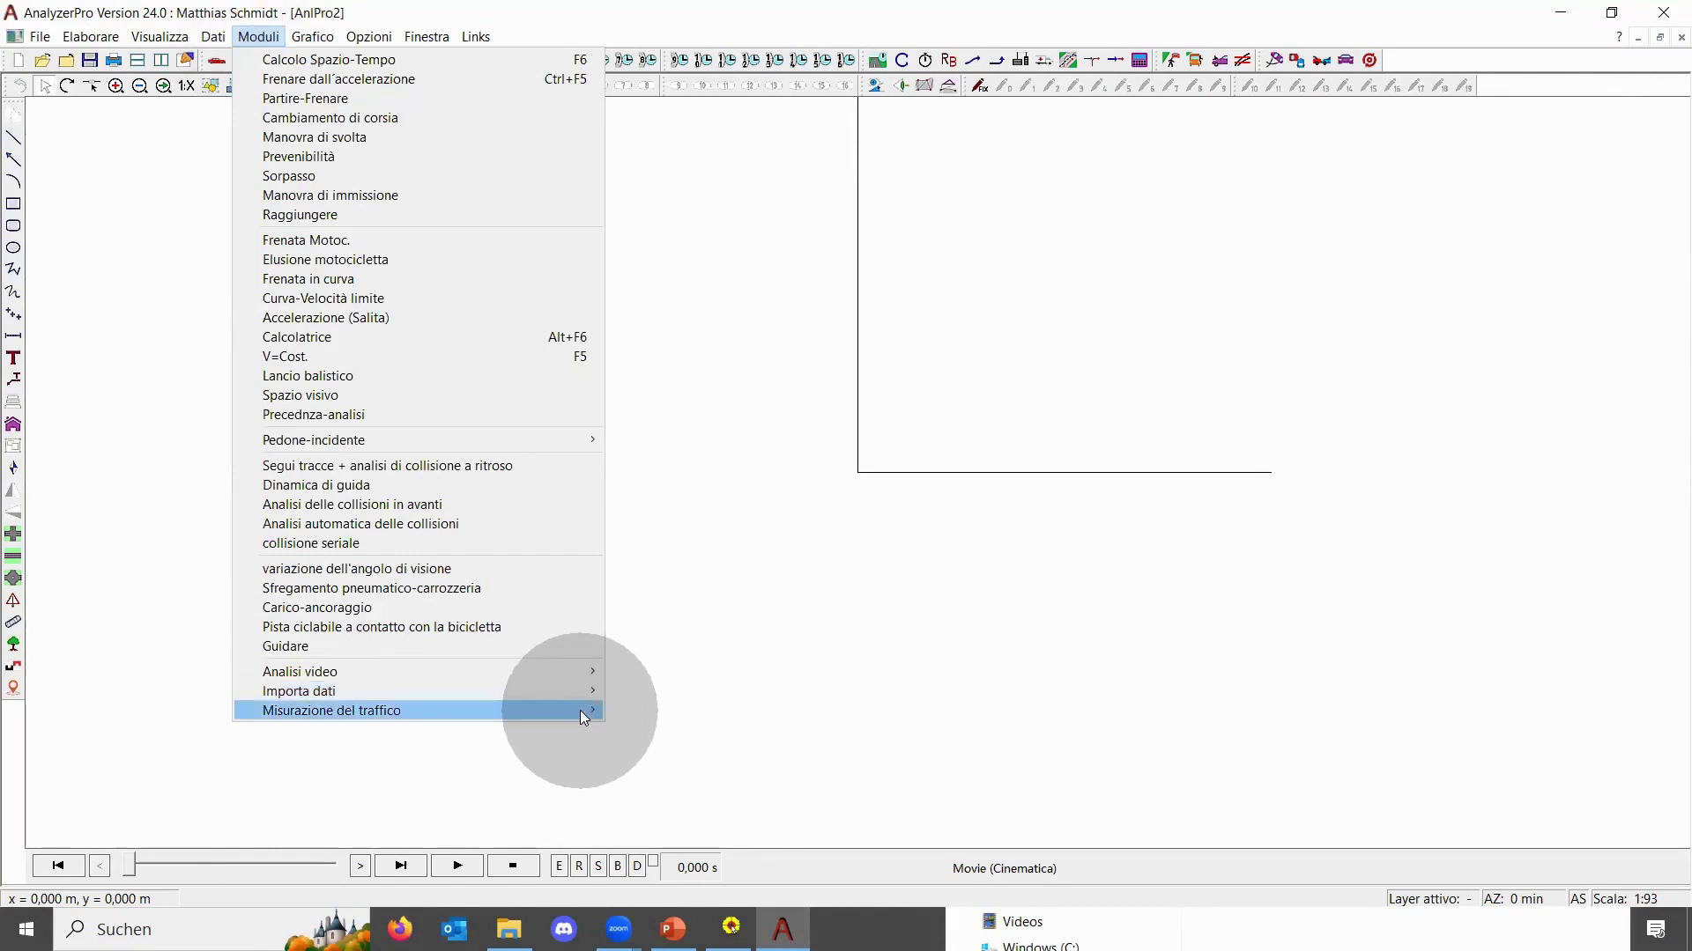
mouse_move(564, 689)
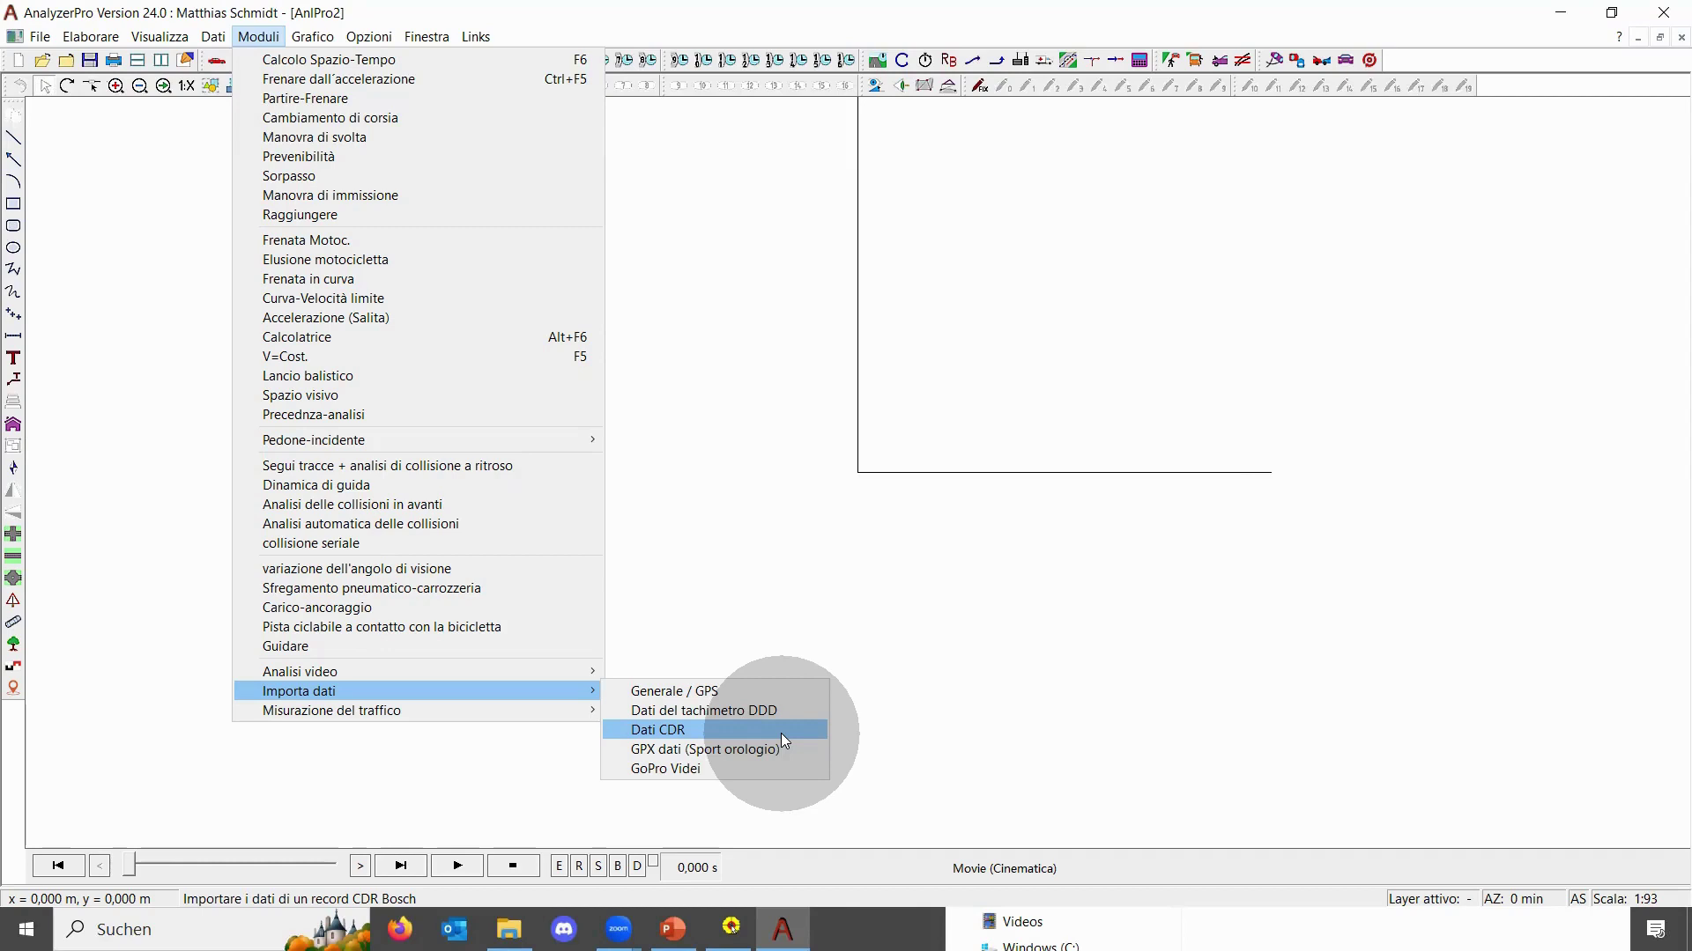
left_click(784, 740)
left_click(783, 733)
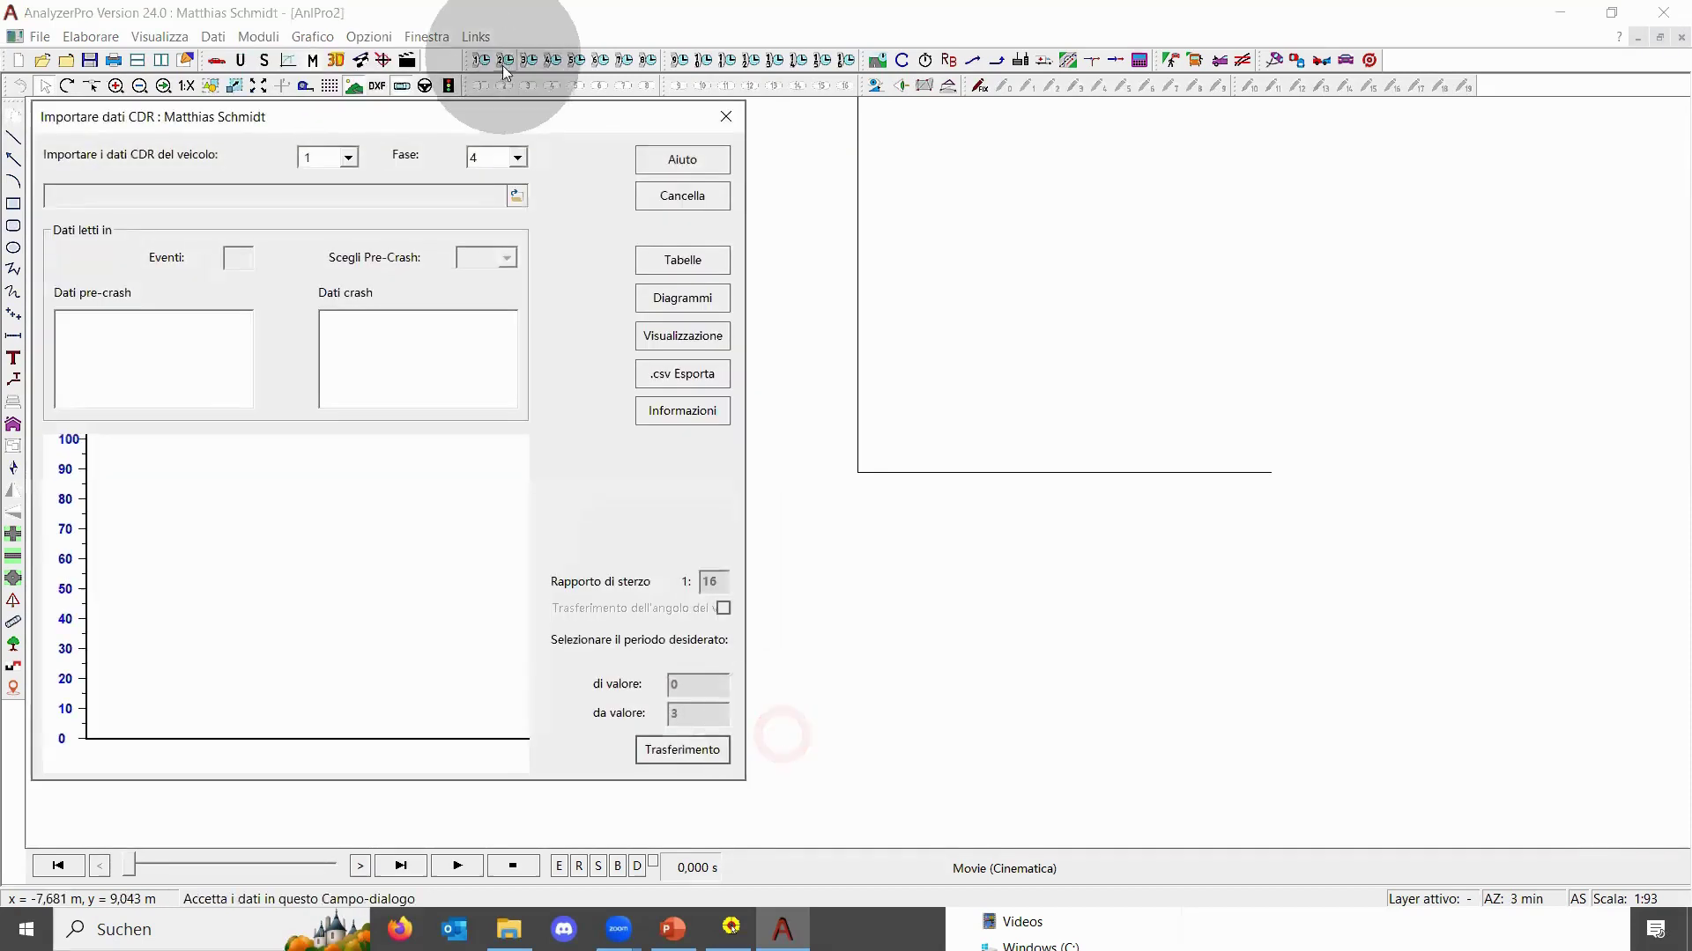
left_click_drag(470, 104, 503, 104)
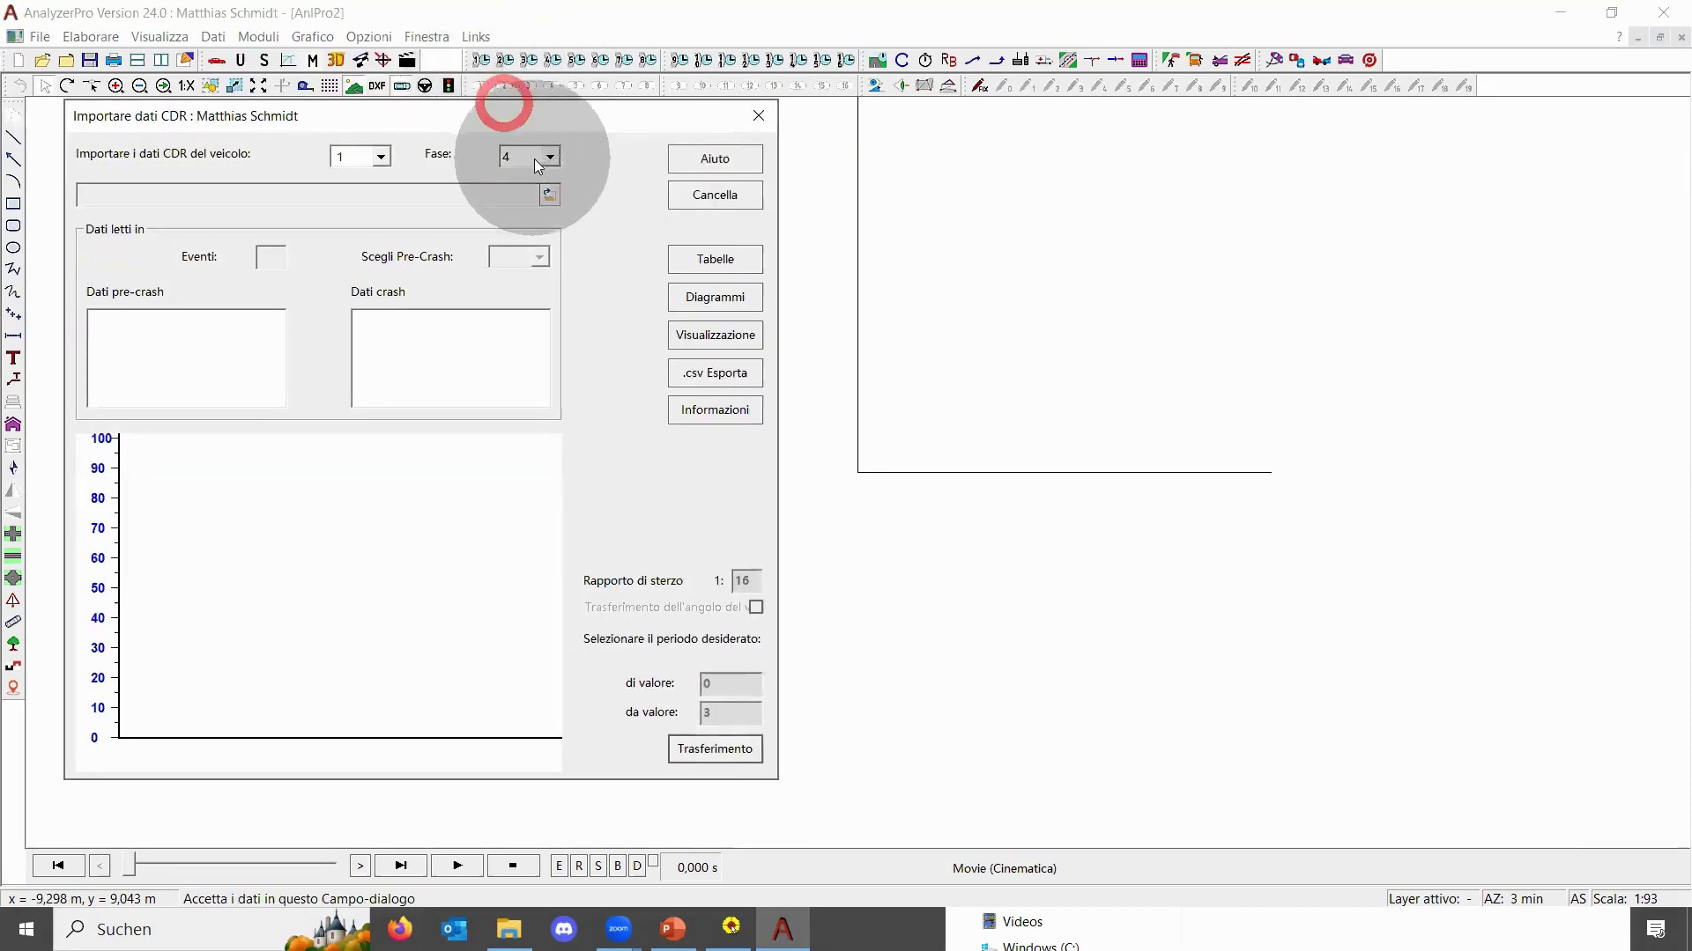
Load the ACM CSV file from the CDR folder in Neuerungen into the CDR import
left_click(552, 190)
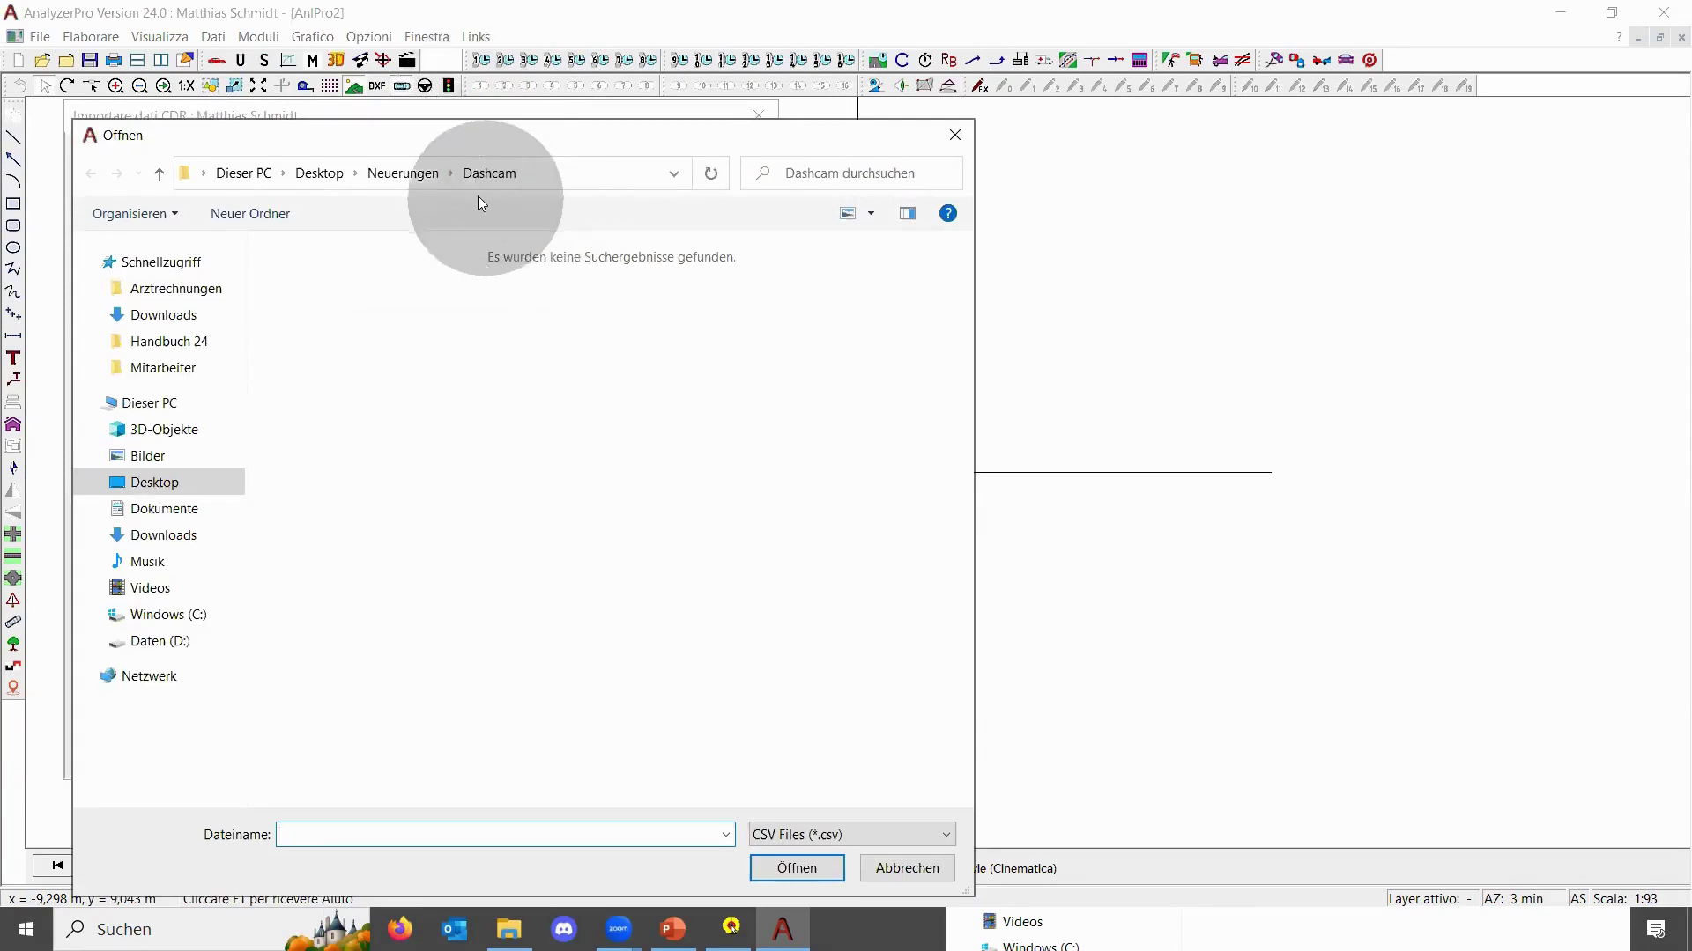
left_click(403, 175)
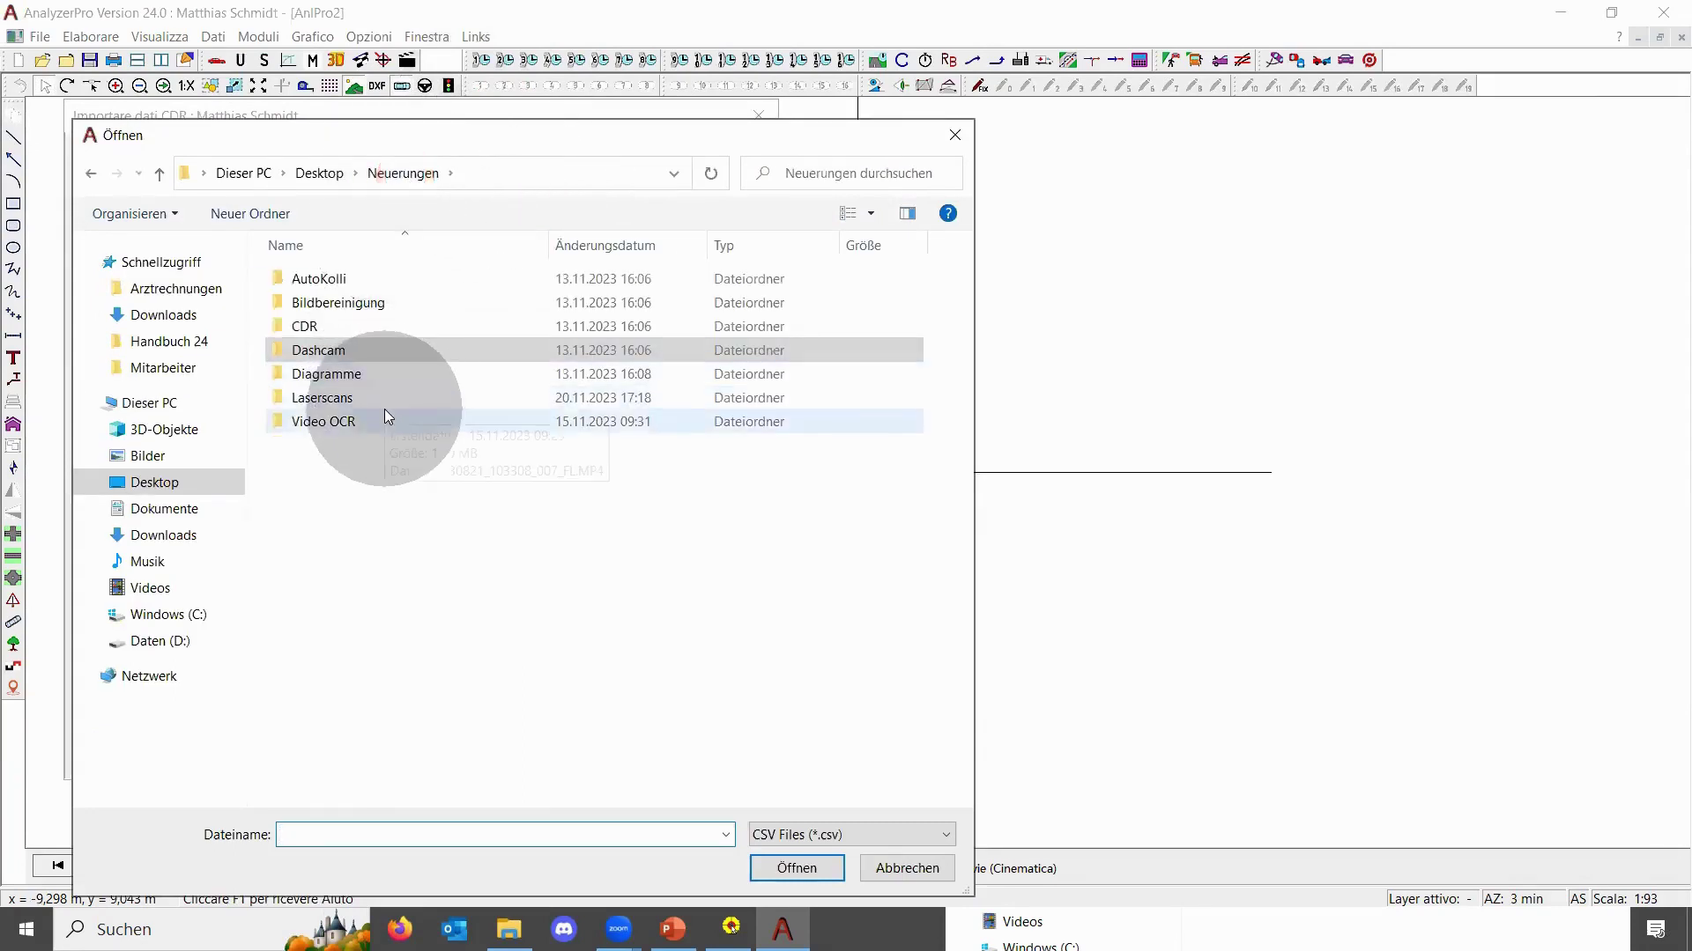
double_click(378, 326)
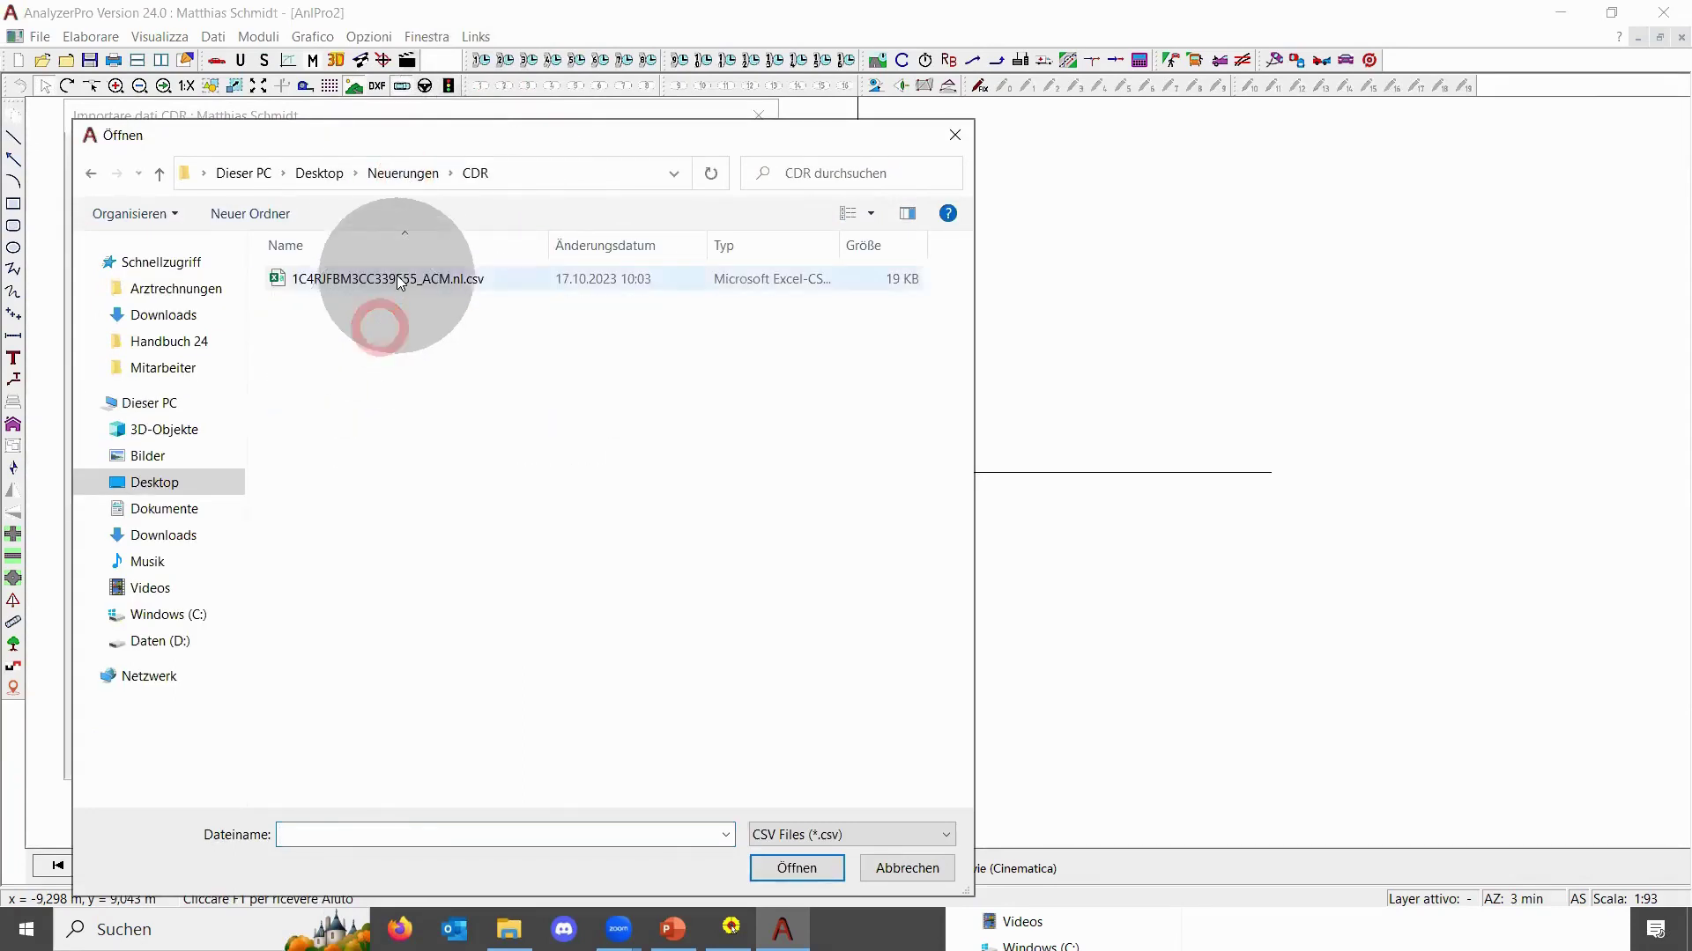
double_click(396, 279)
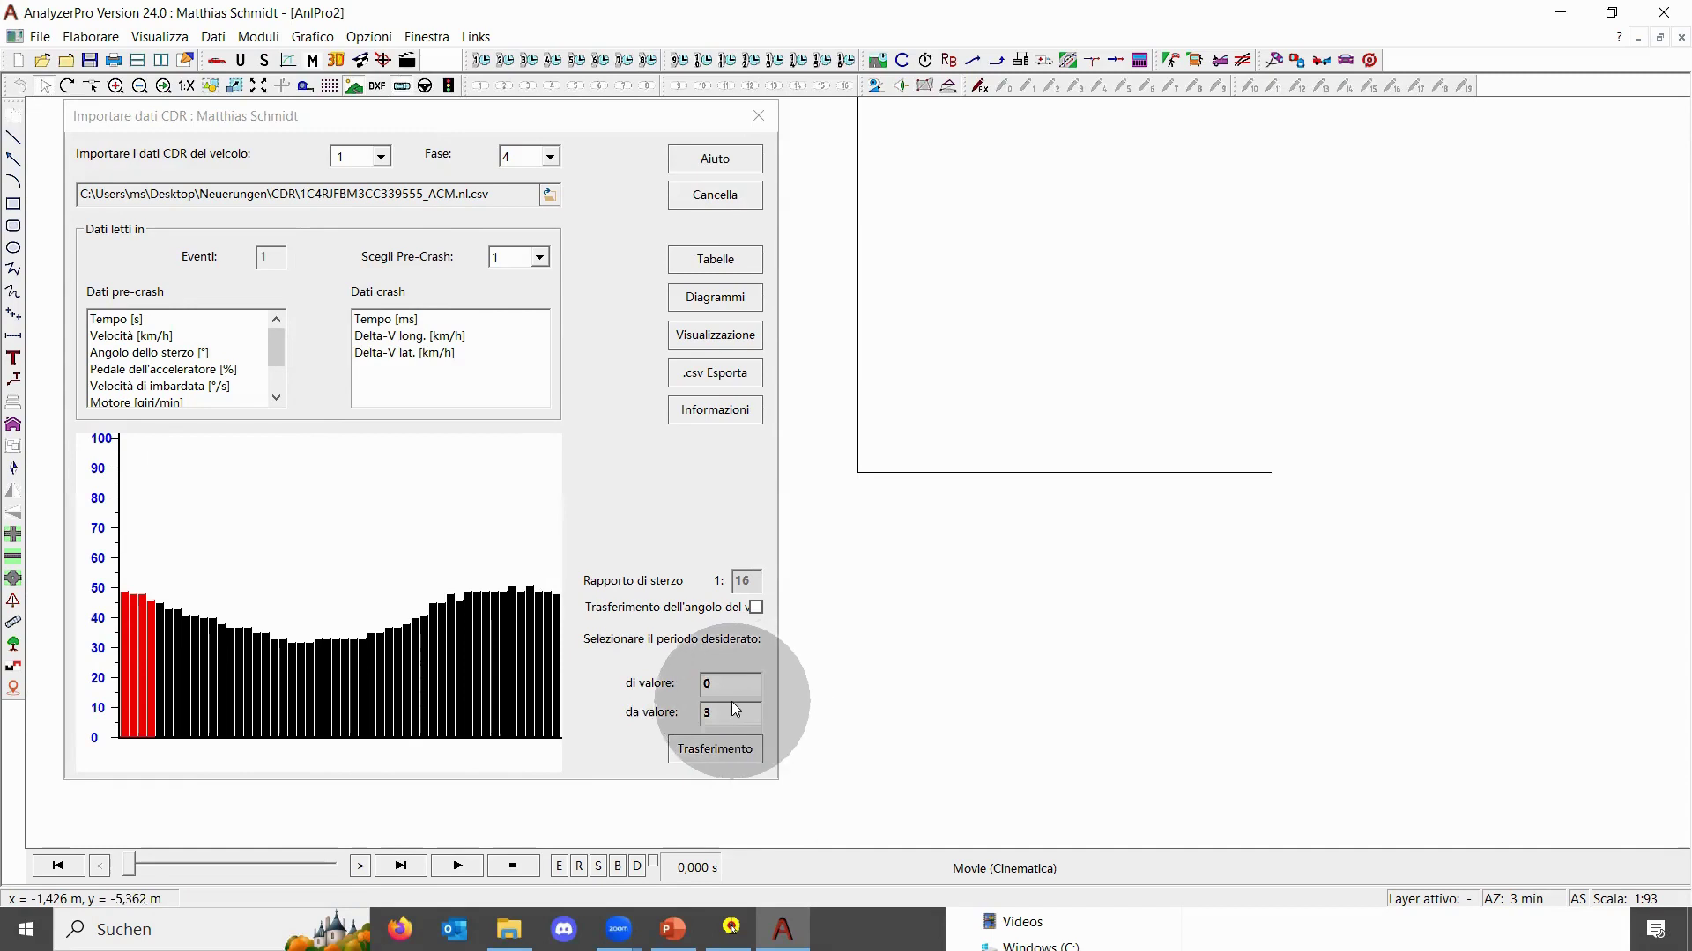
Set the CDR period for transfer to run from value 10 to value 49
left_click(669, 715)
type("49")
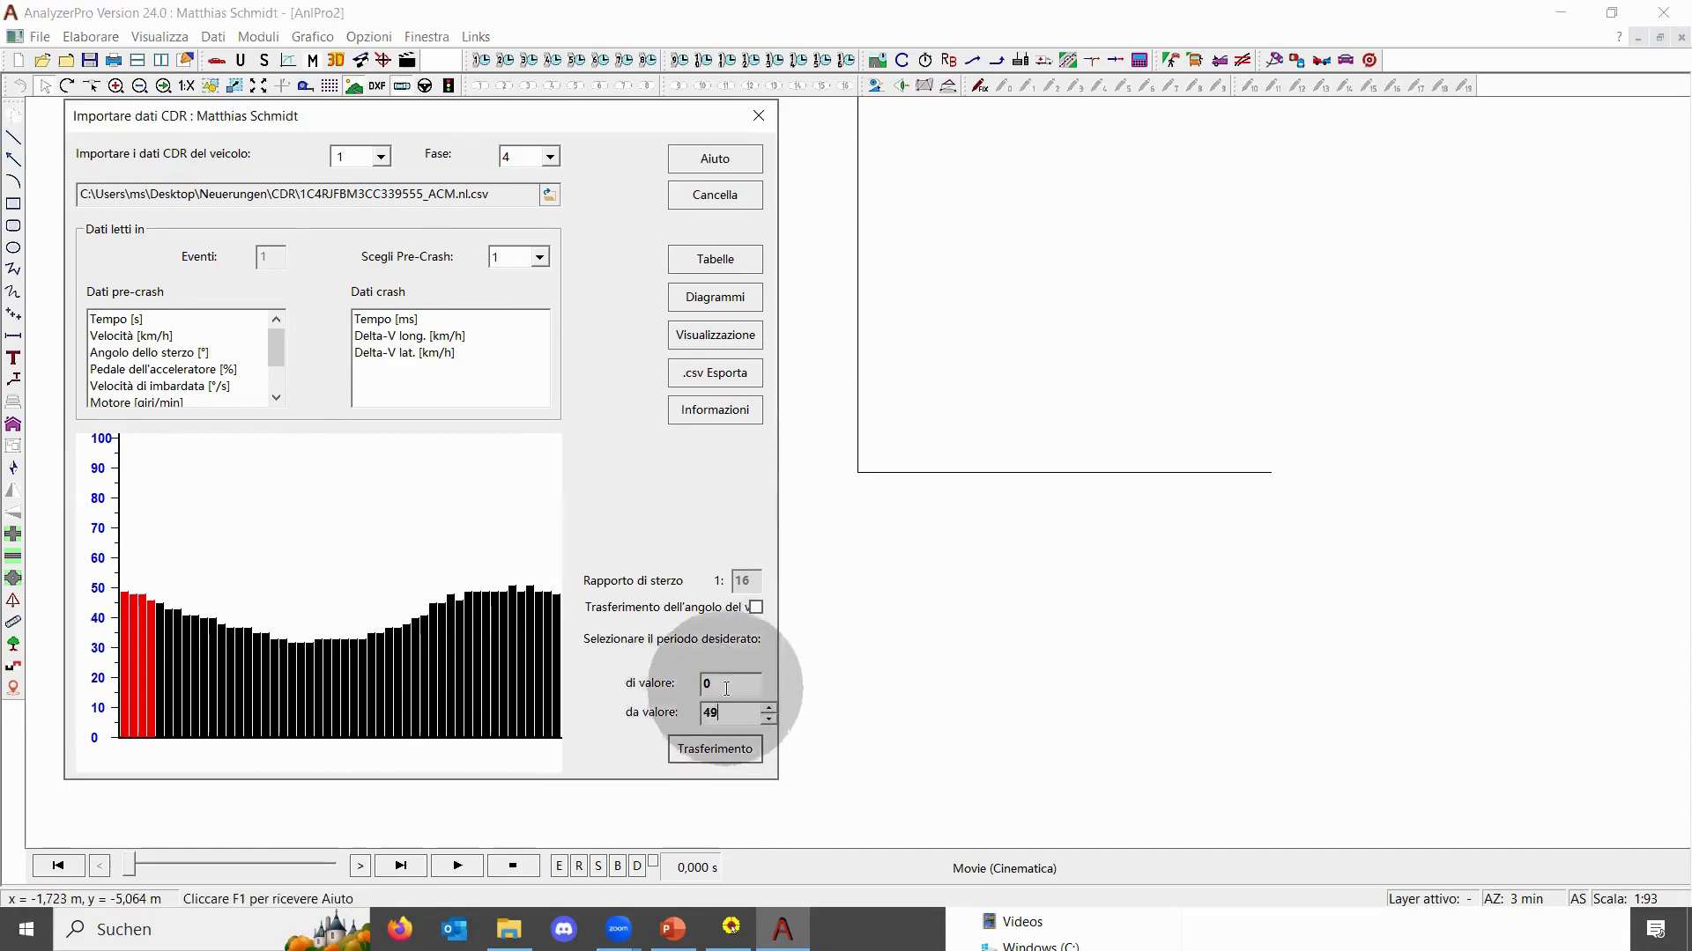
left_click(649, 681)
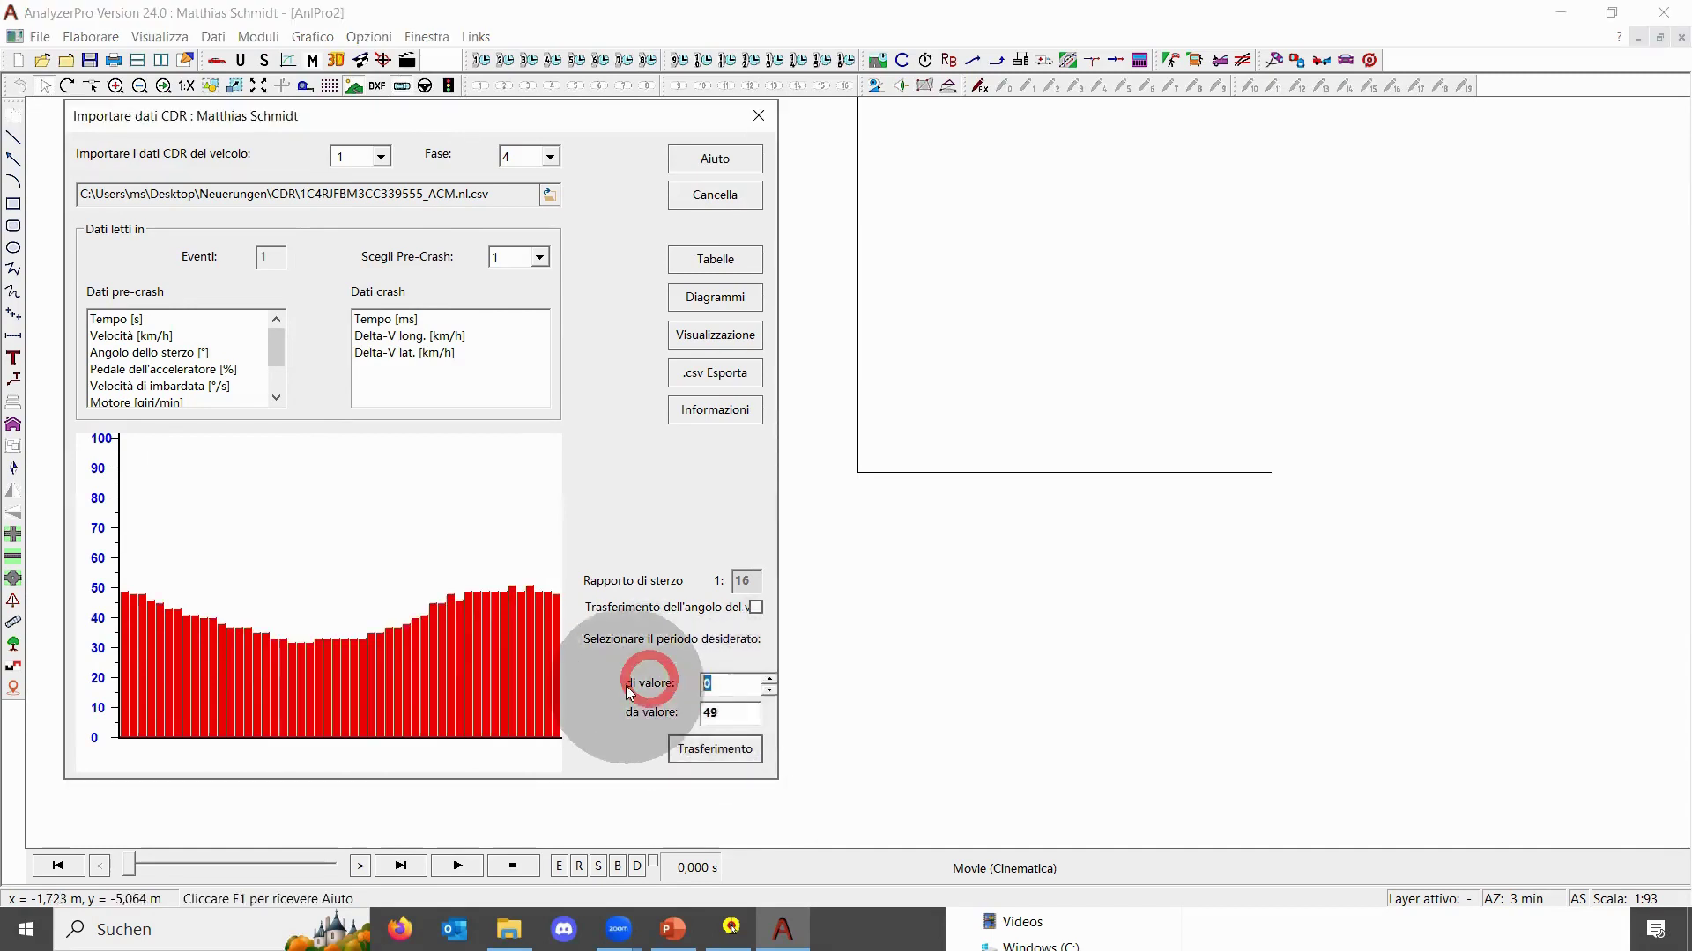
left_click(731, 713)
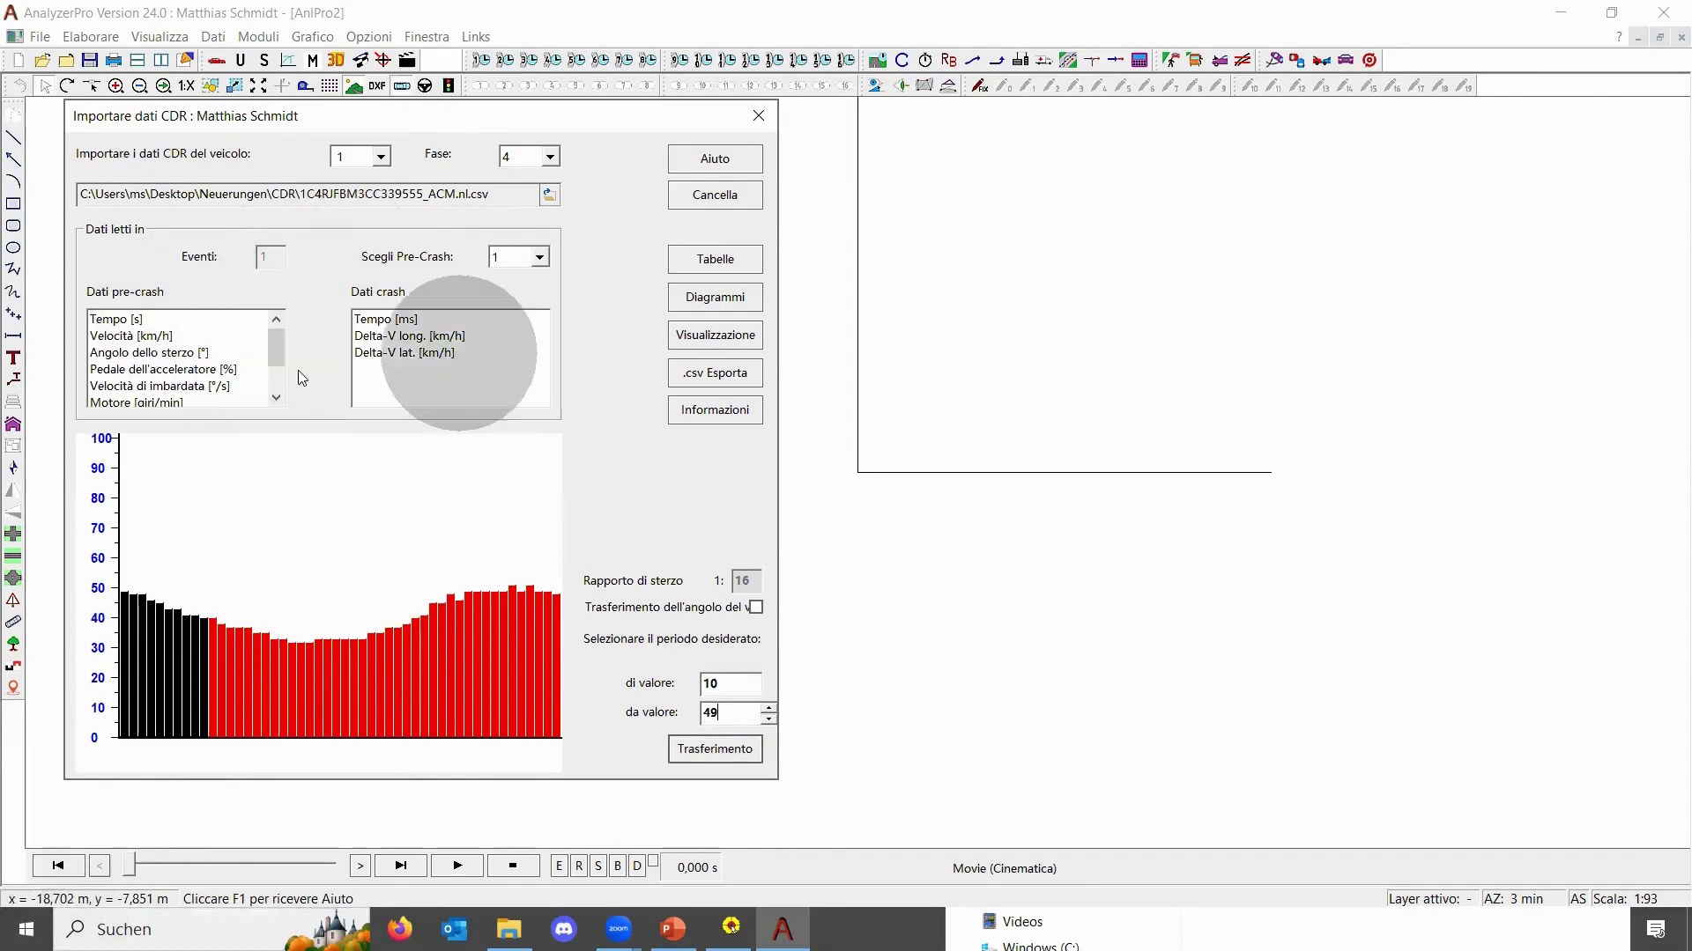
Look through the list of pre-crash data types read from the CDR file
scroll(167, 362, "down", 1)
scroll(168, 369, "up", 1)
scroll(167, 368, "up", 1)
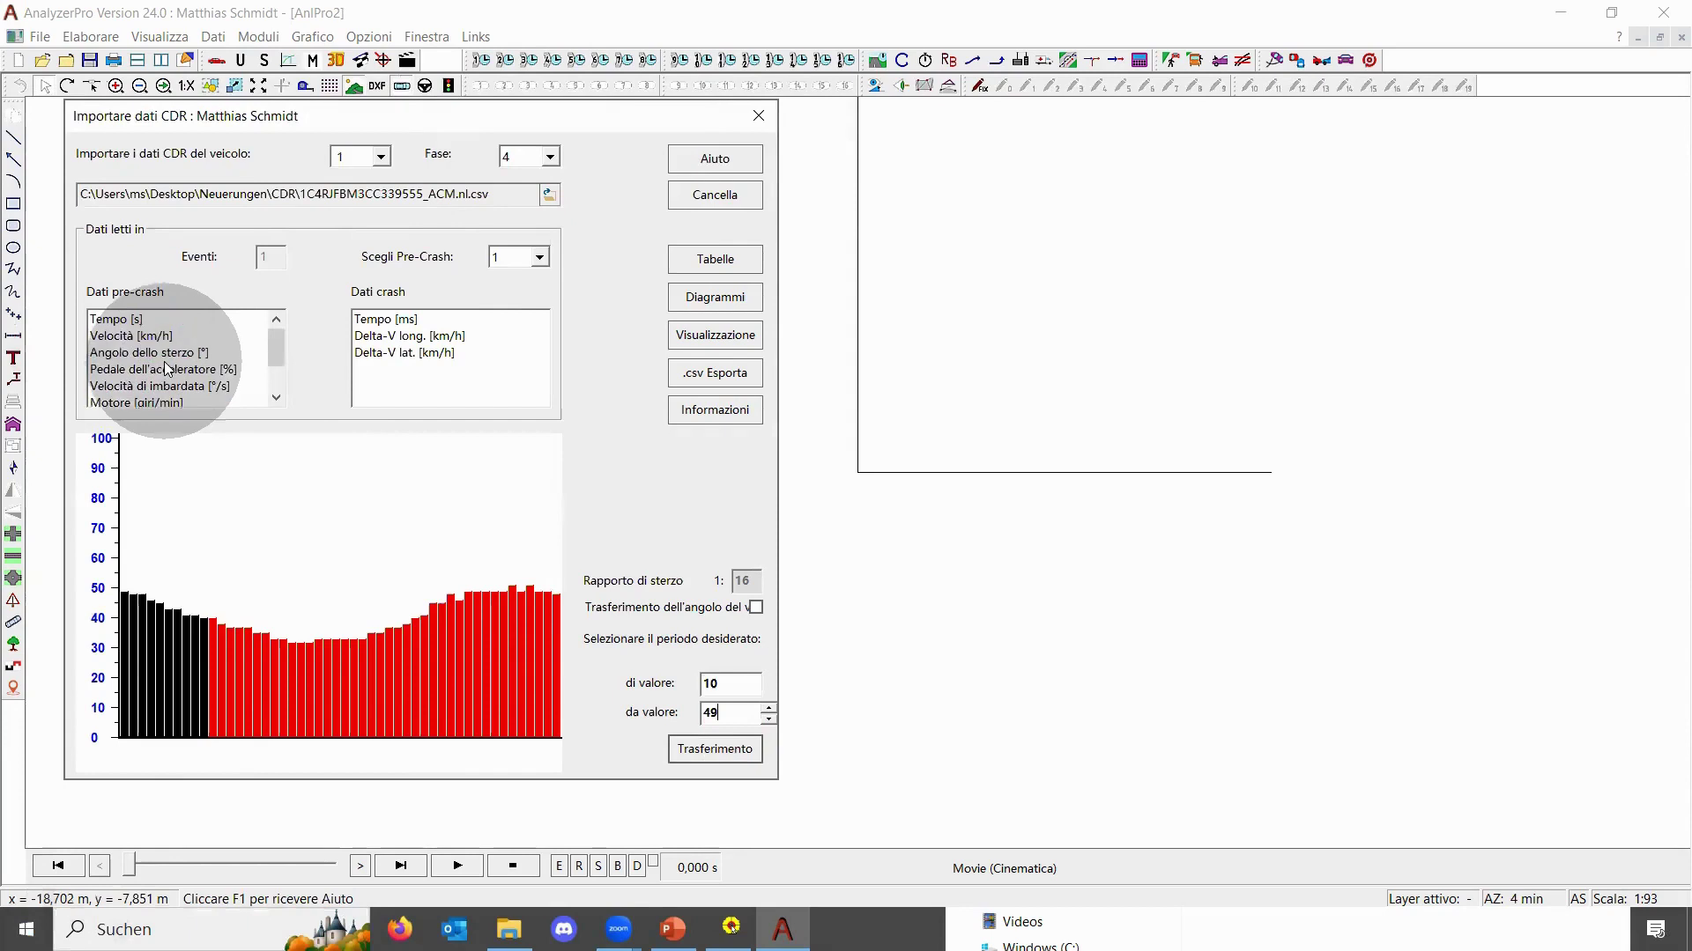
scroll(150, 370, "down", 1)
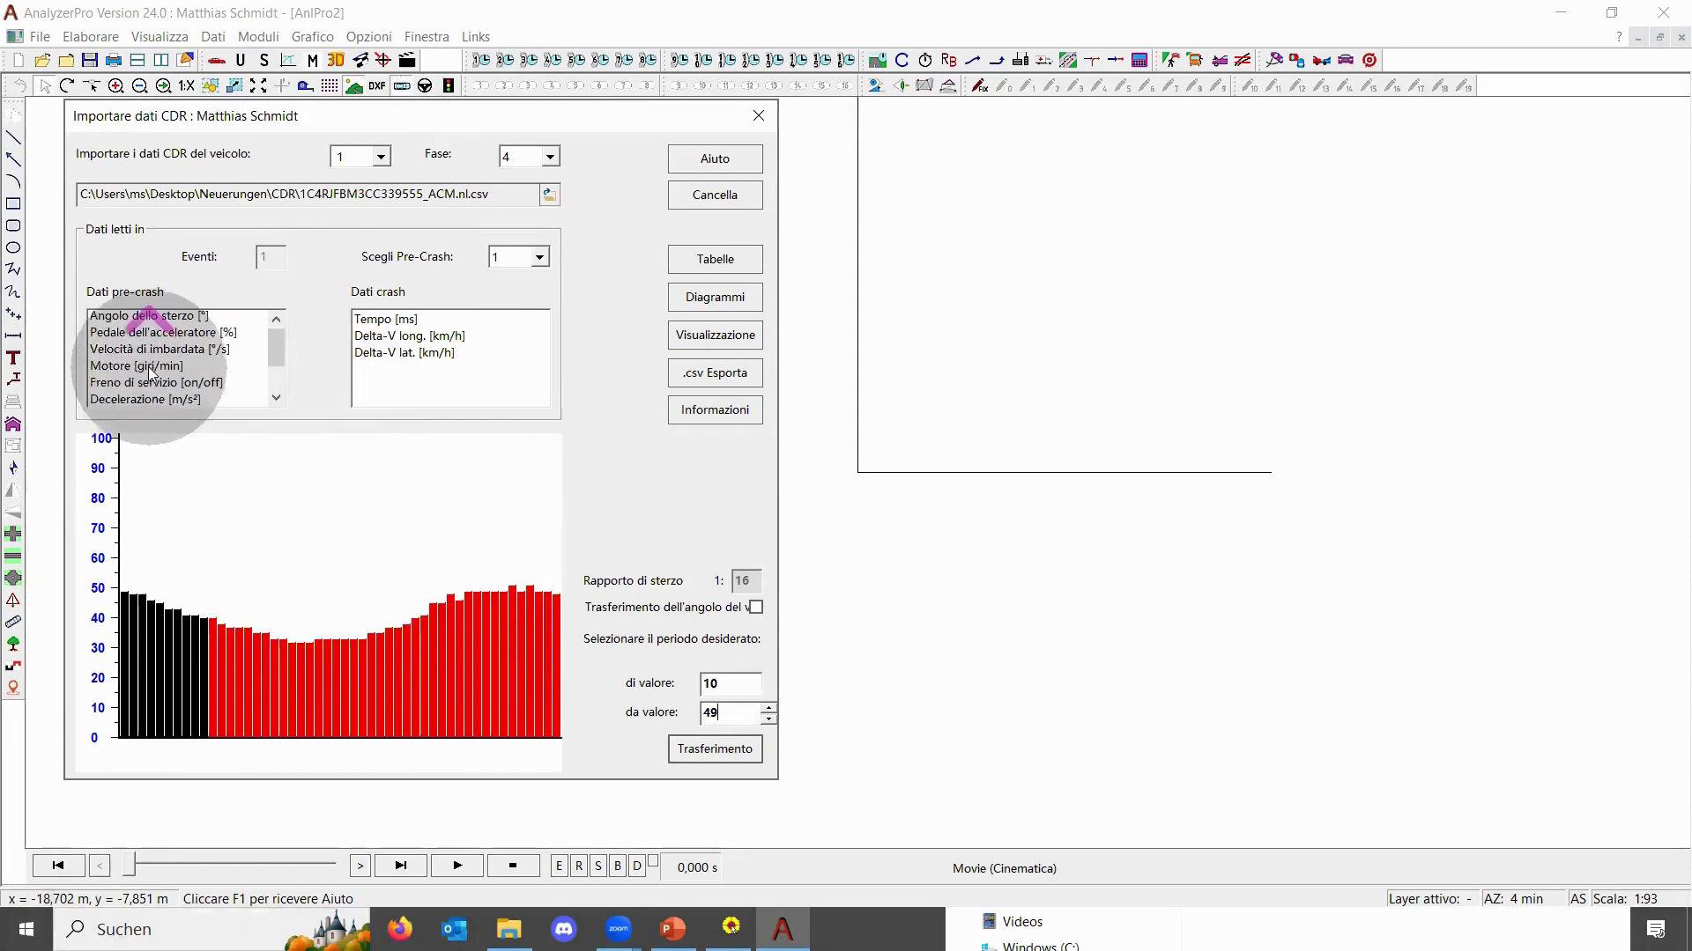
scroll(148, 363, "up", 1)
scroll(148, 356, "down", 1)
scroll(147, 350, "up", 1)
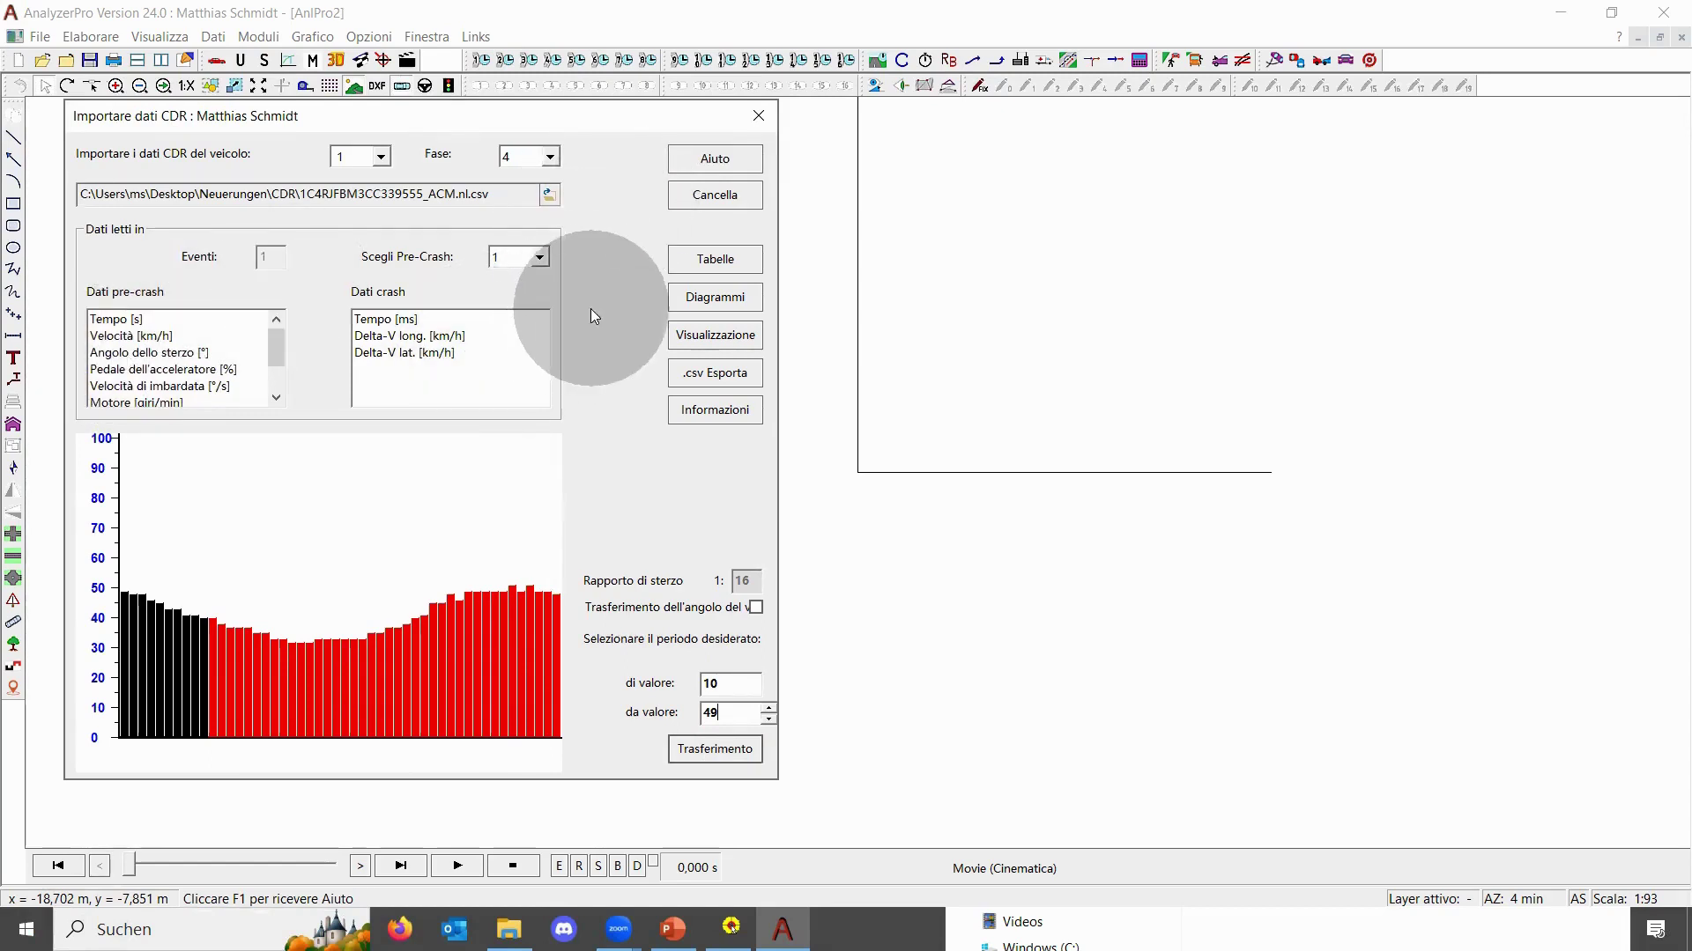
Open the CDR data tables and examine the pre-crash rows for speed, steering angle, service brake and deceleration
left_click(731, 258)
scroll(666, 294, "down", 5)
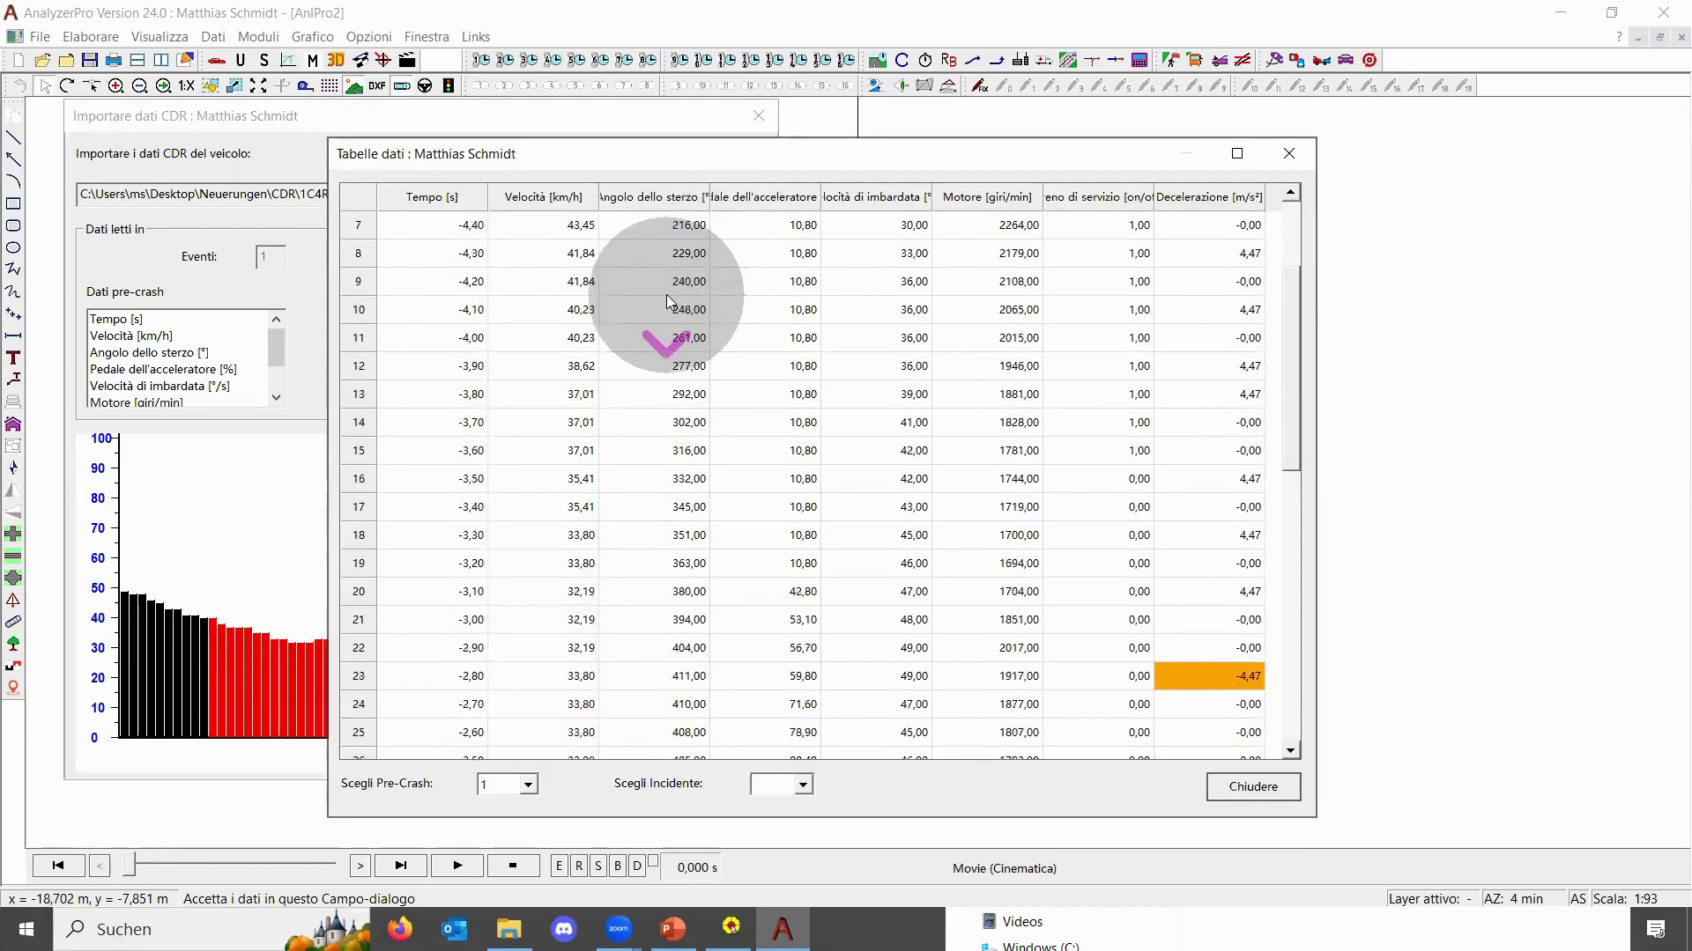
scroll(666, 294, "down", 6)
scroll(666, 295, "up", 10)
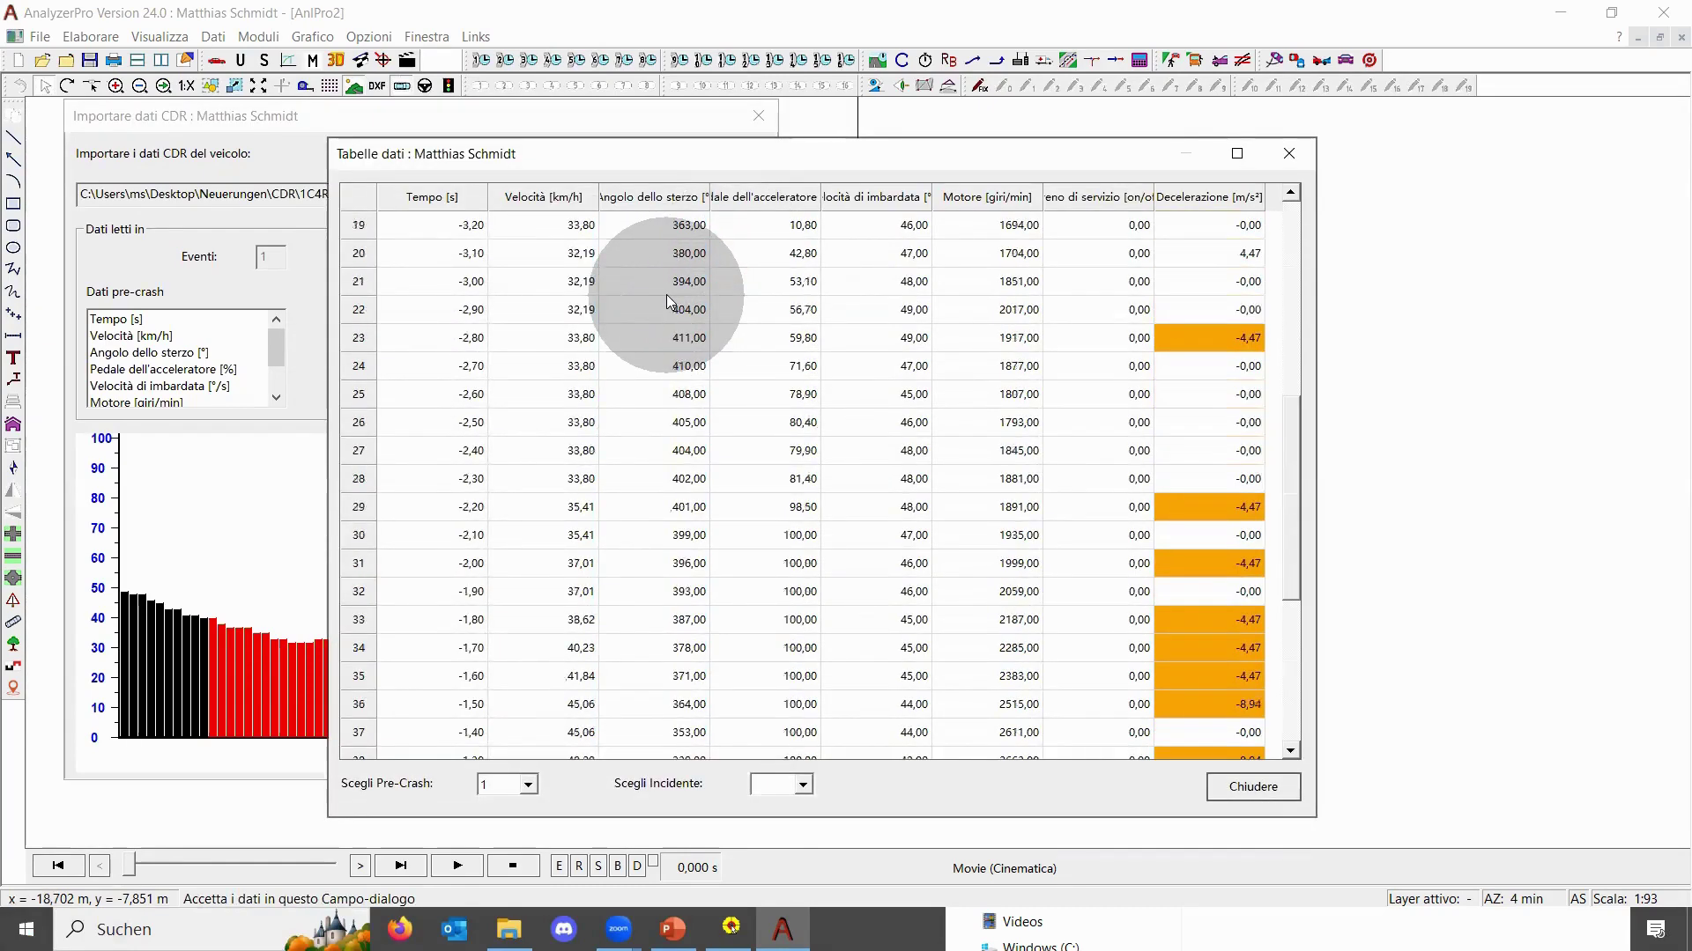
scroll(1082, 458, "down", 4)
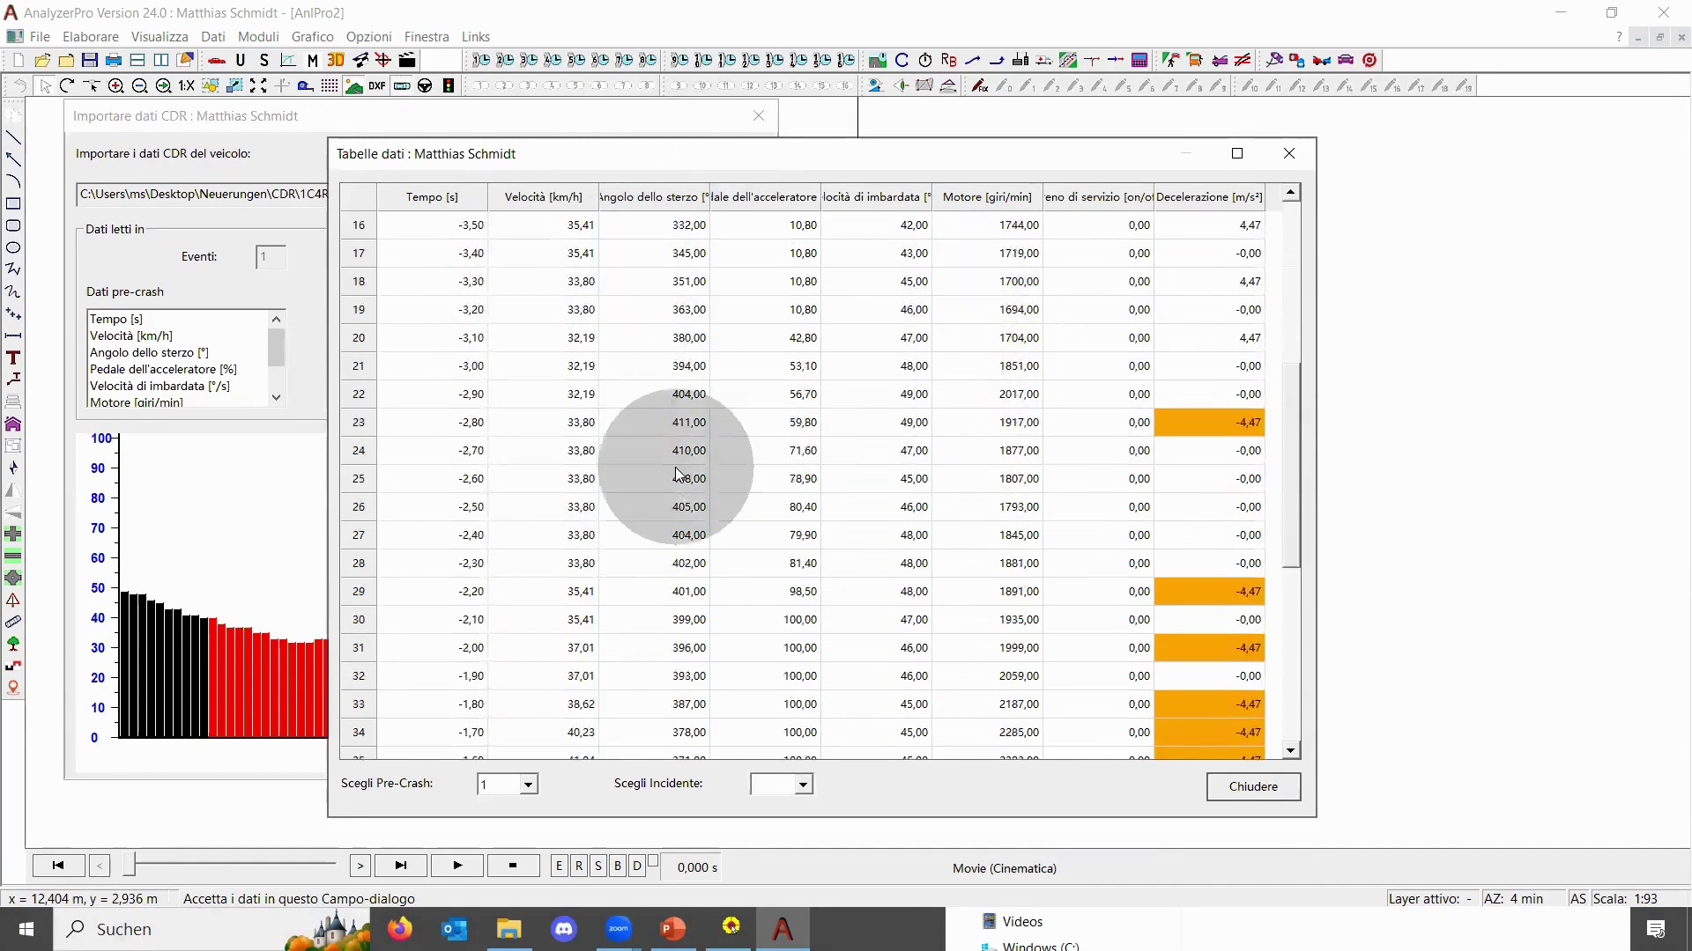
scroll(676, 474, "up", 4)
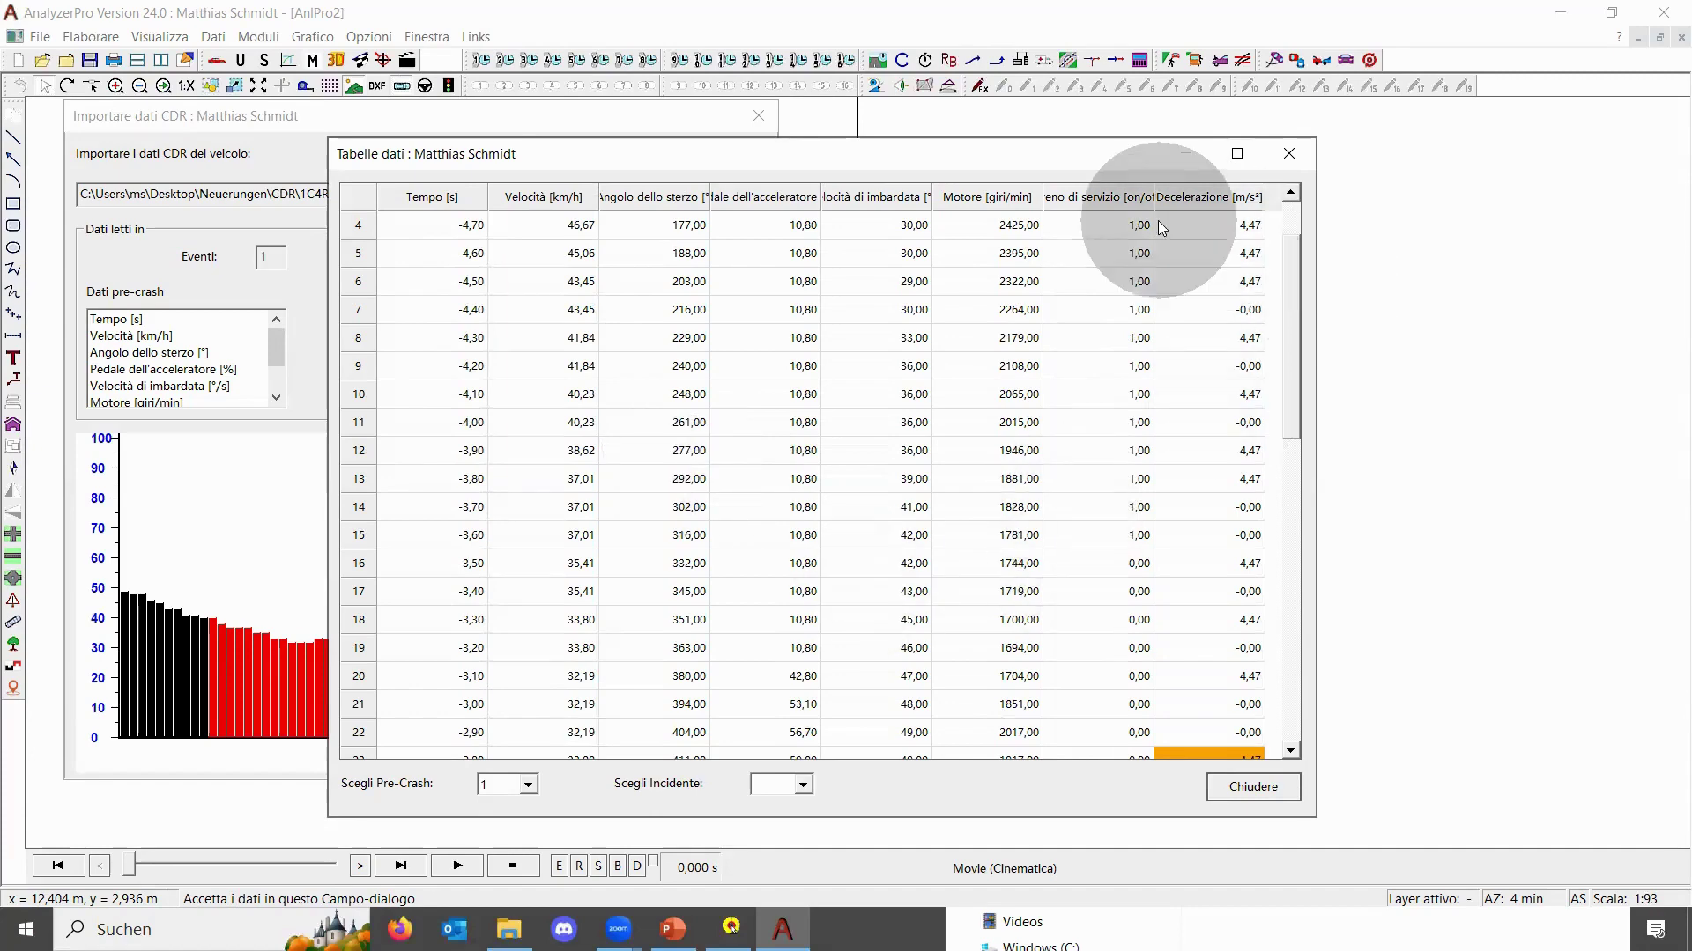
scroll(1200, 222, "down", 6)
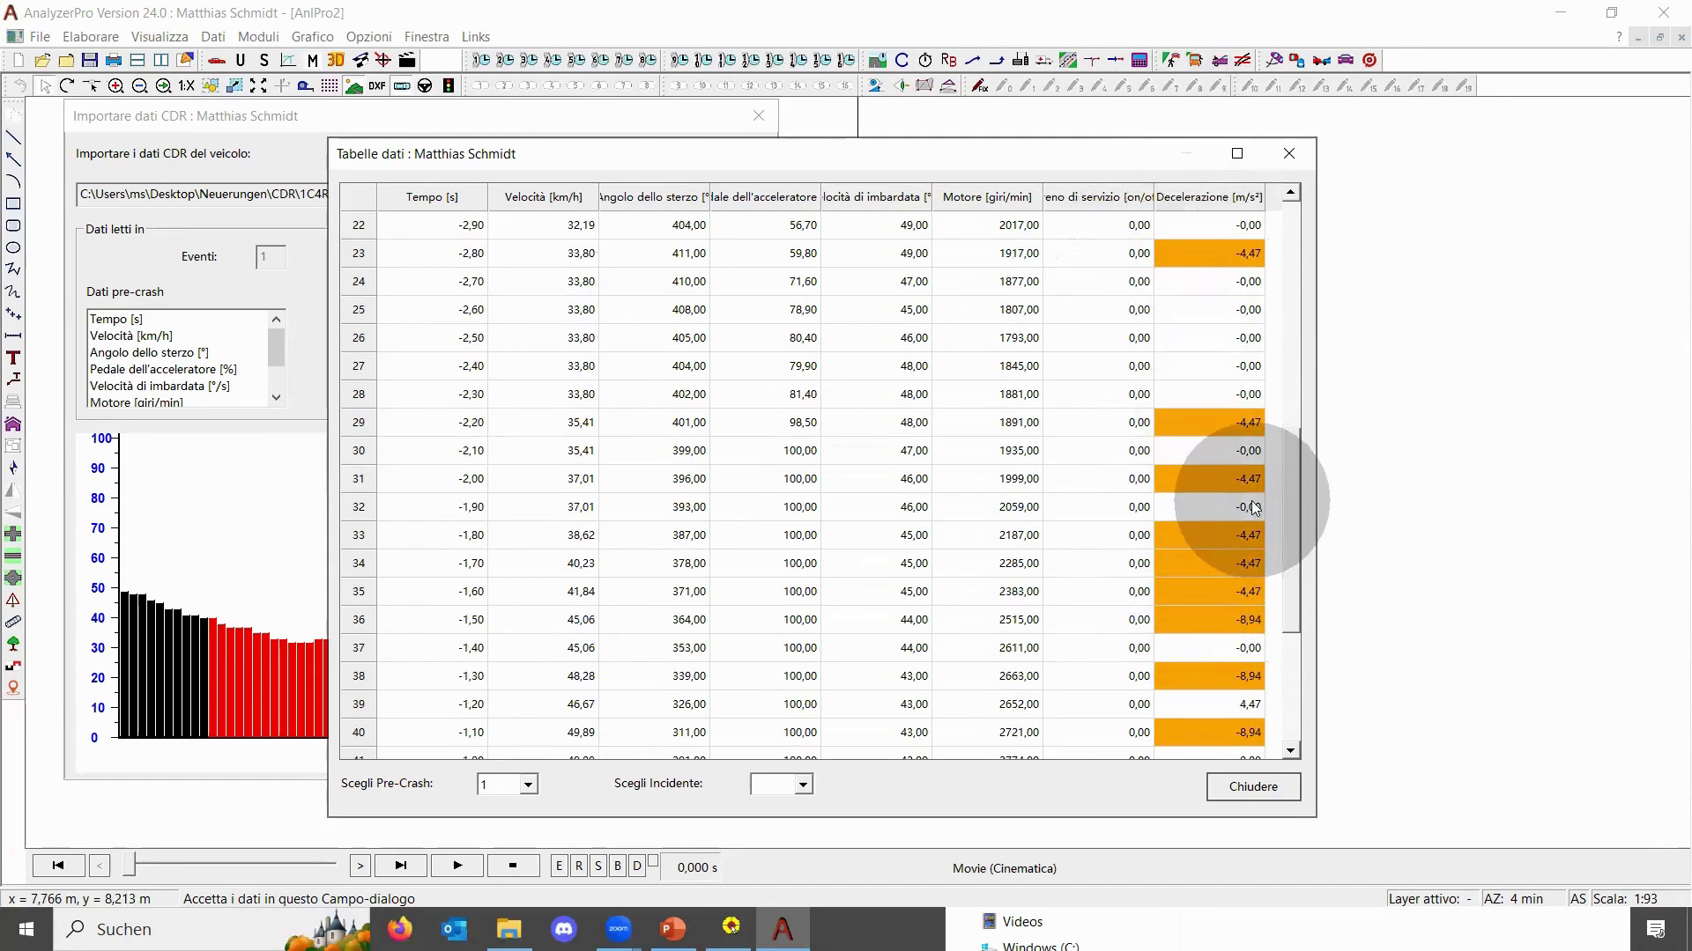
scroll(1204, 508, "up", 5)
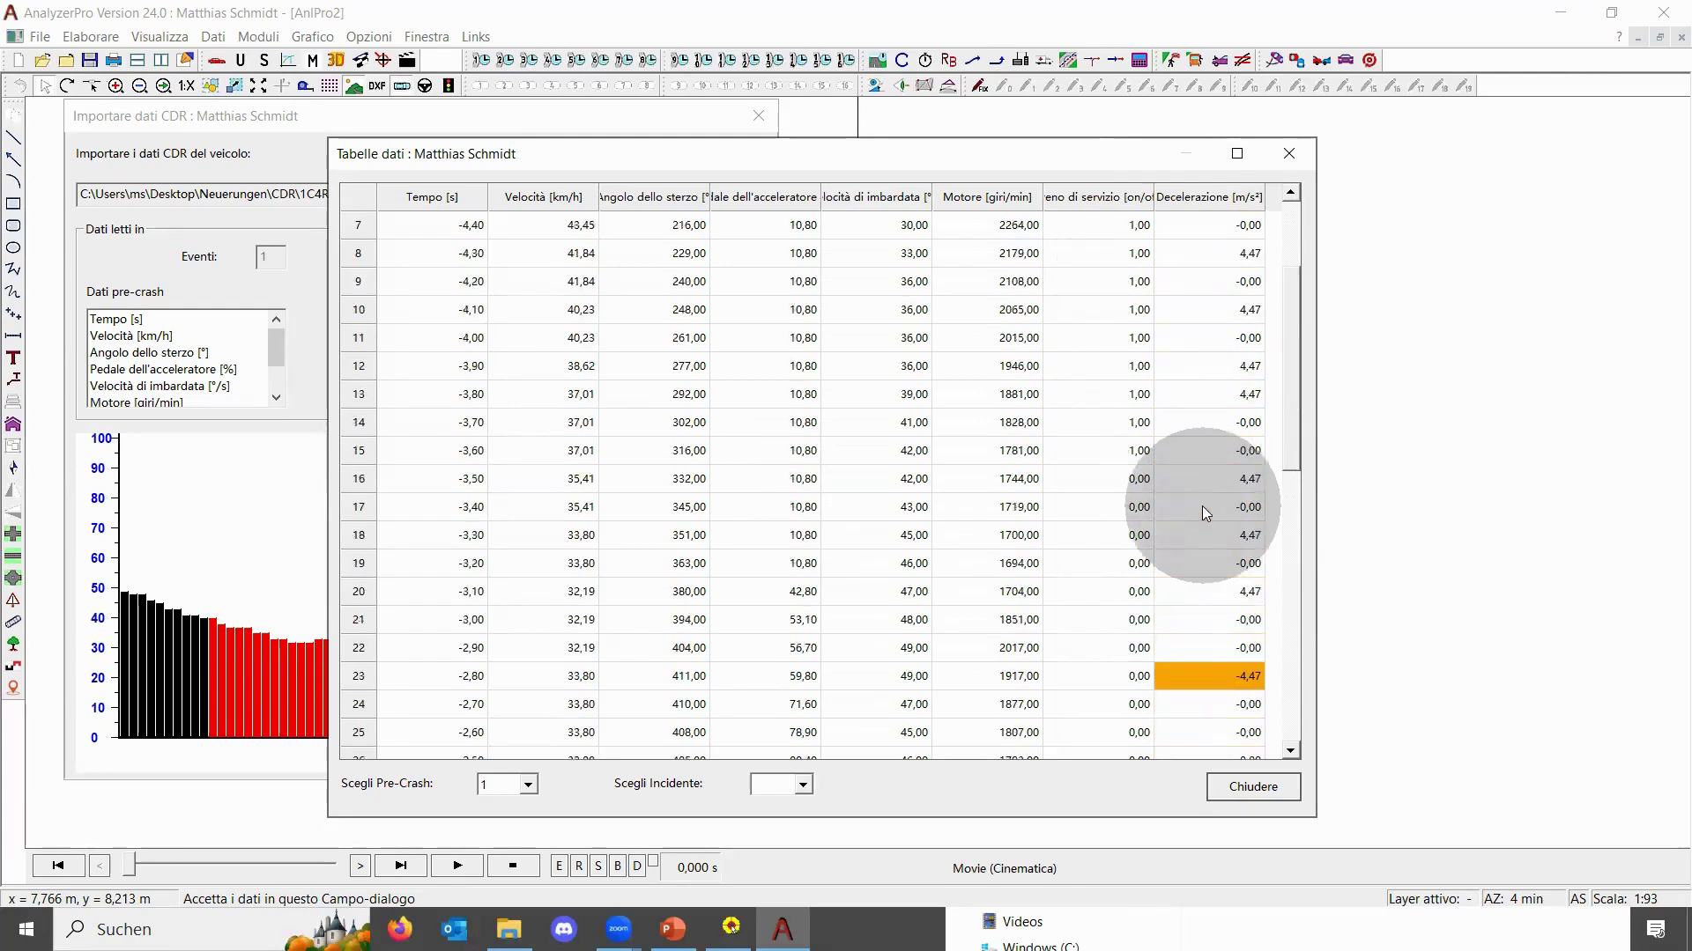
scroll(1202, 505, "down", 1)
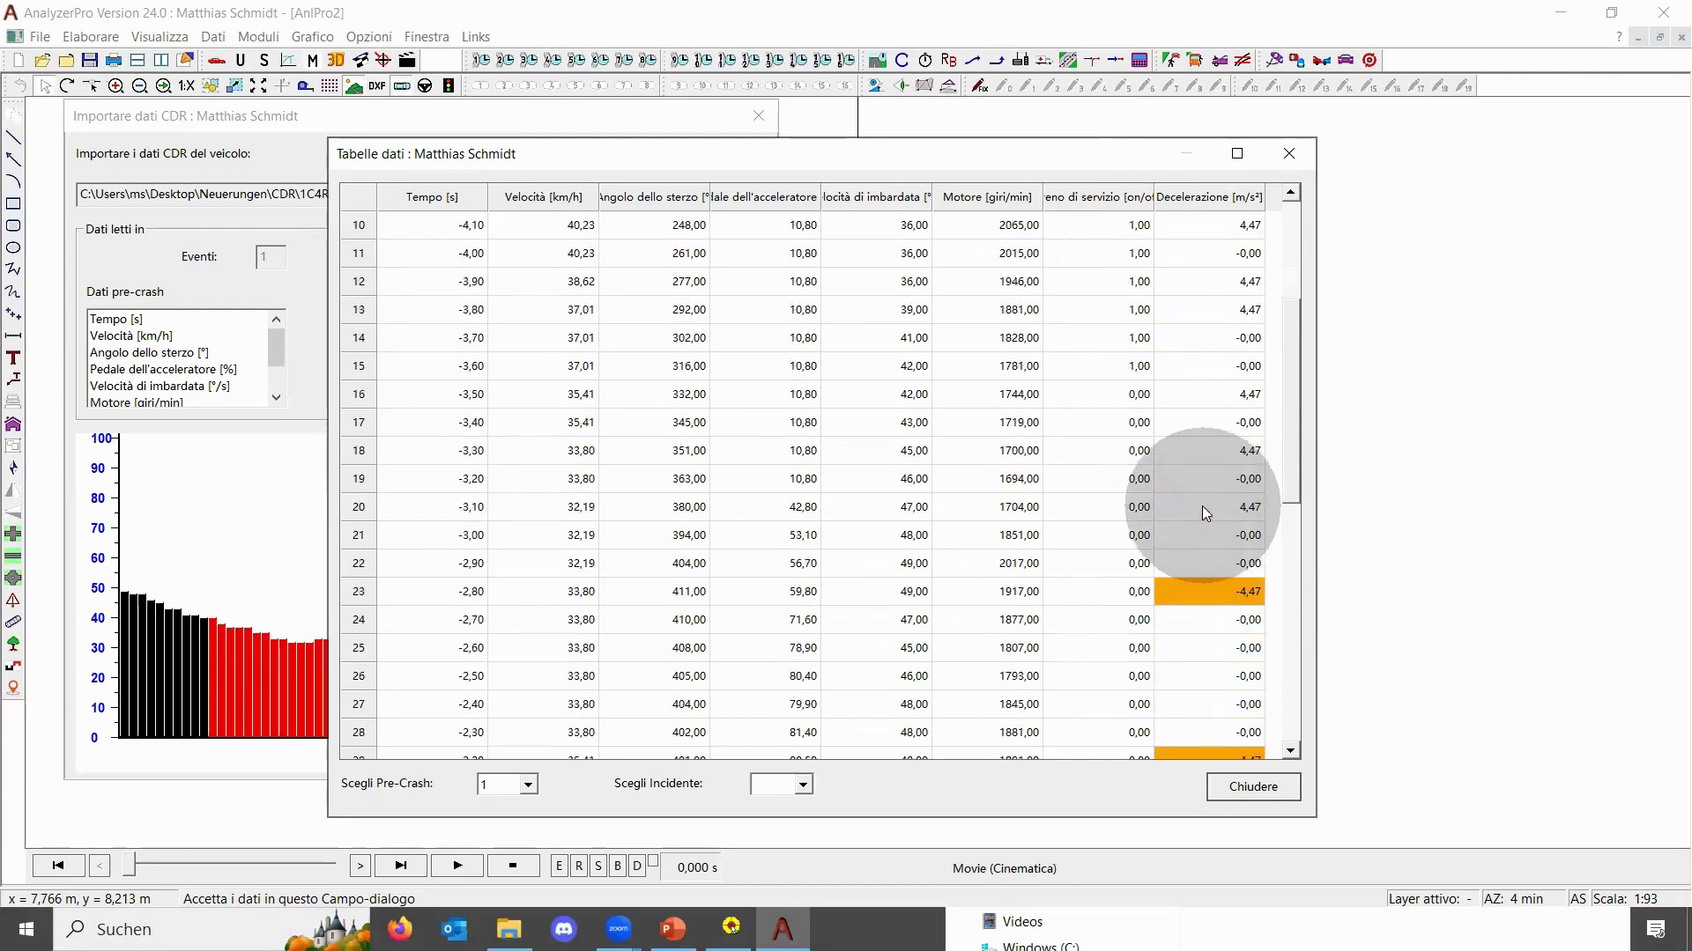